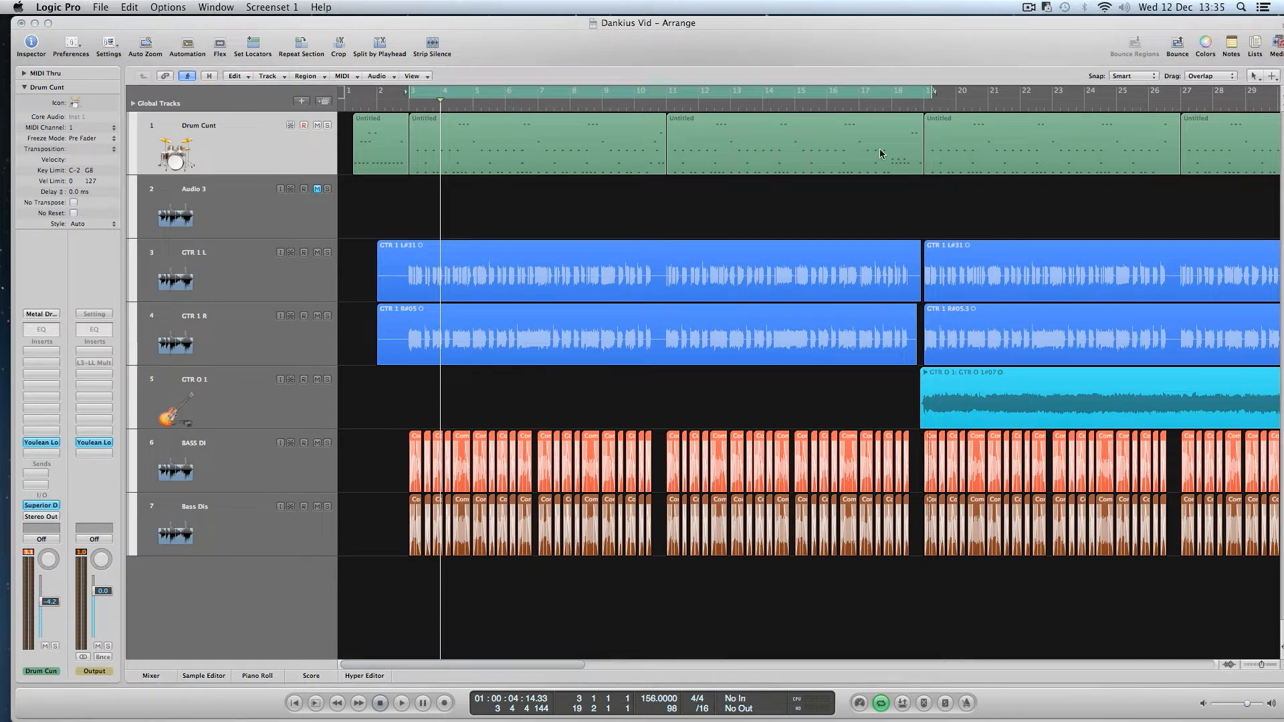
# Step: Play the song and check the drum track's level in its Youlean Loudness Meter 2
pyautogui.moveTo(1282, 58); pyautogui.dragTo(501, 20)
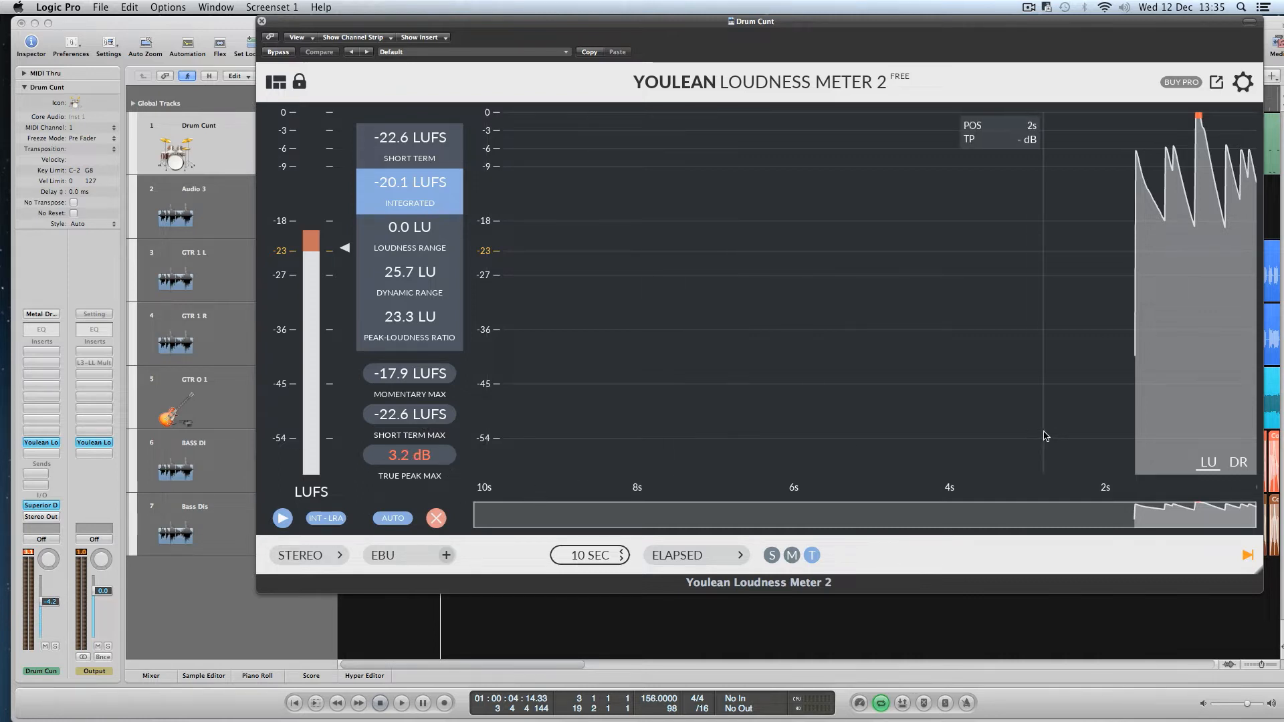
pyautogui.moveTo(576, 24); pyautogui.dragTo(1283, 49)
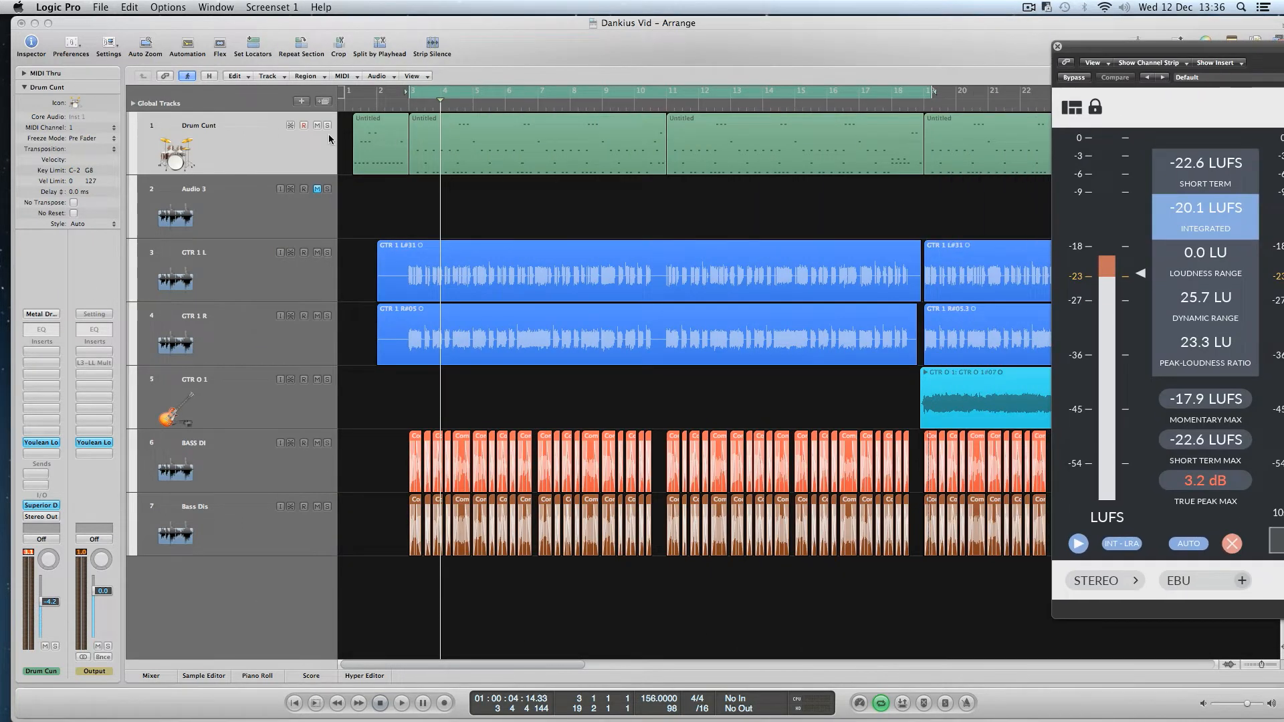
pyautogui.press('space')
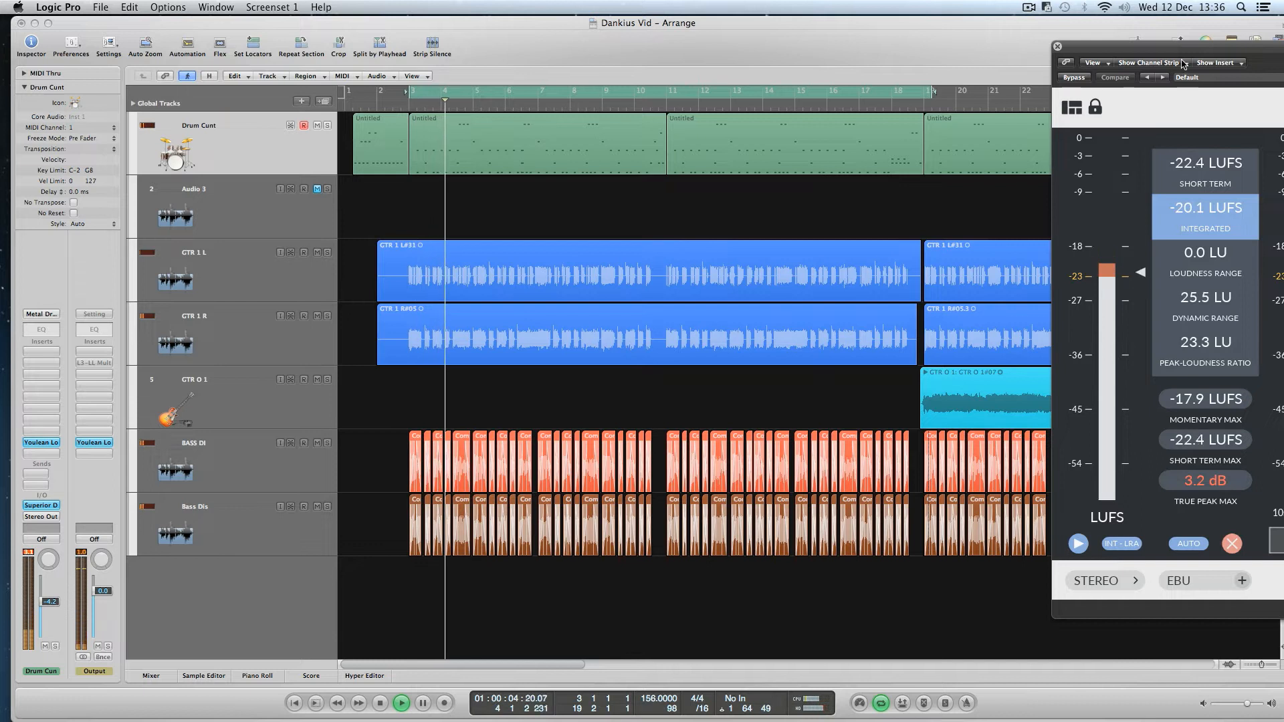
pyautogui.moveTo(1182, 47); pyautogui.dragTo(330, 5)
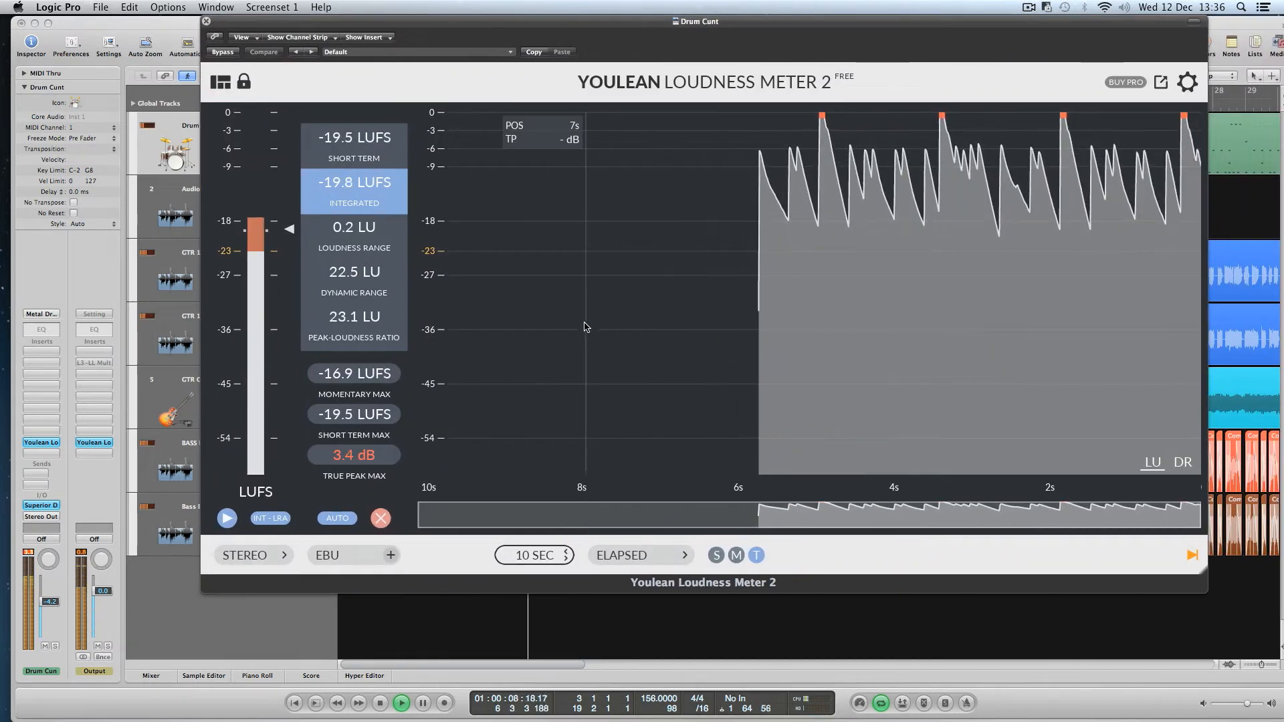
pyautogui.press('space')
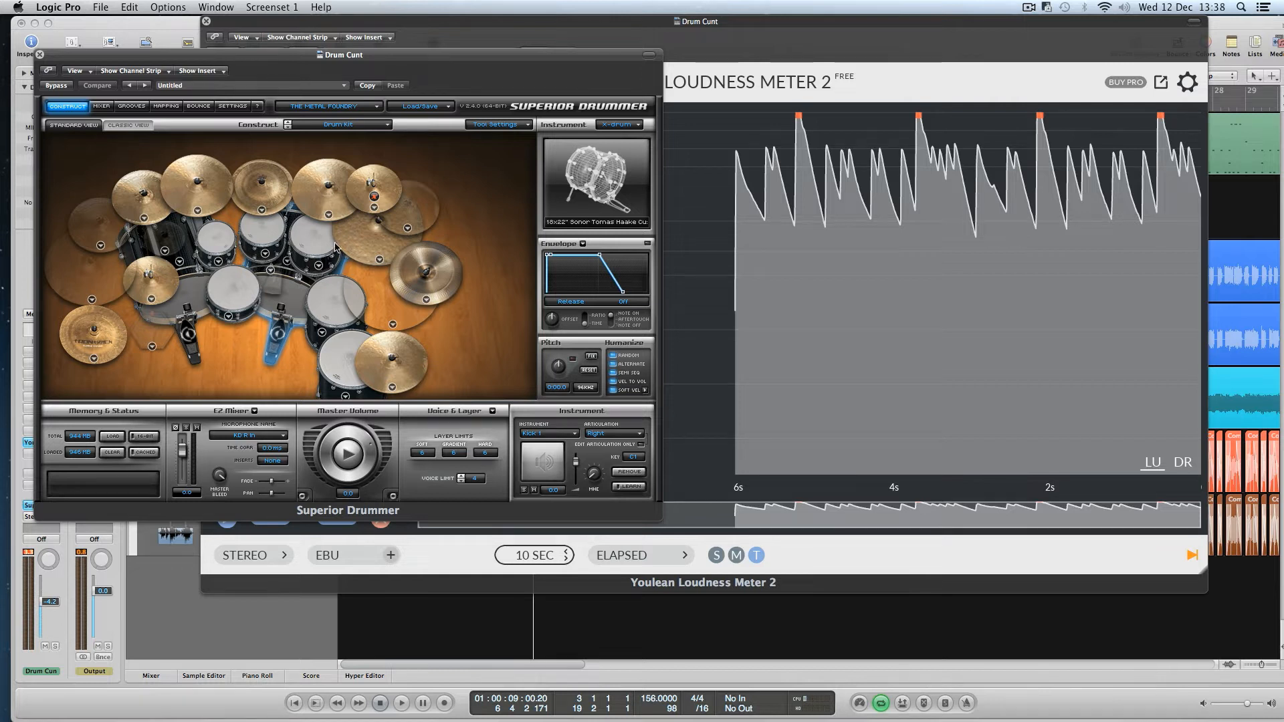
# Step: Set Superior Drummer's master volume to -18 and play back the drums to check the new level on the loudness meter
pyautogui.doubleClick(345, 494)
pyautogui.write('-18')
pyautogui.press('Return')
pyautogui.click(757, 304)
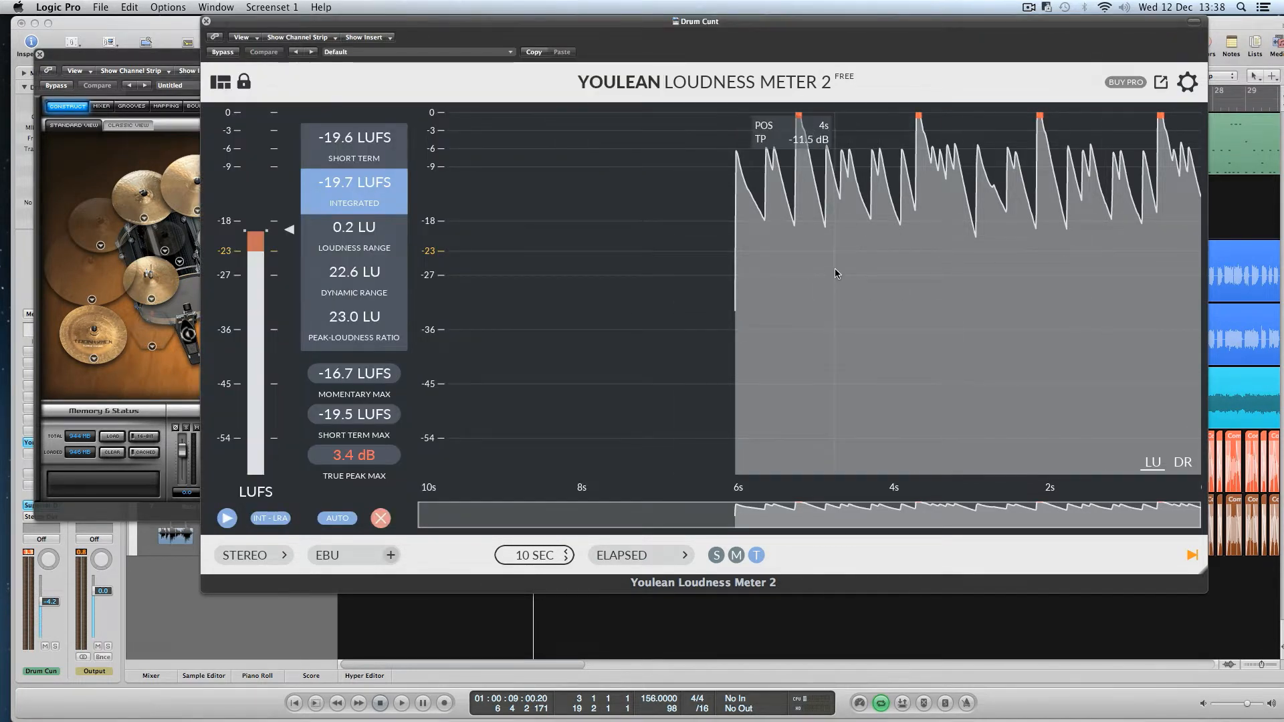
pyautogui.press('space')
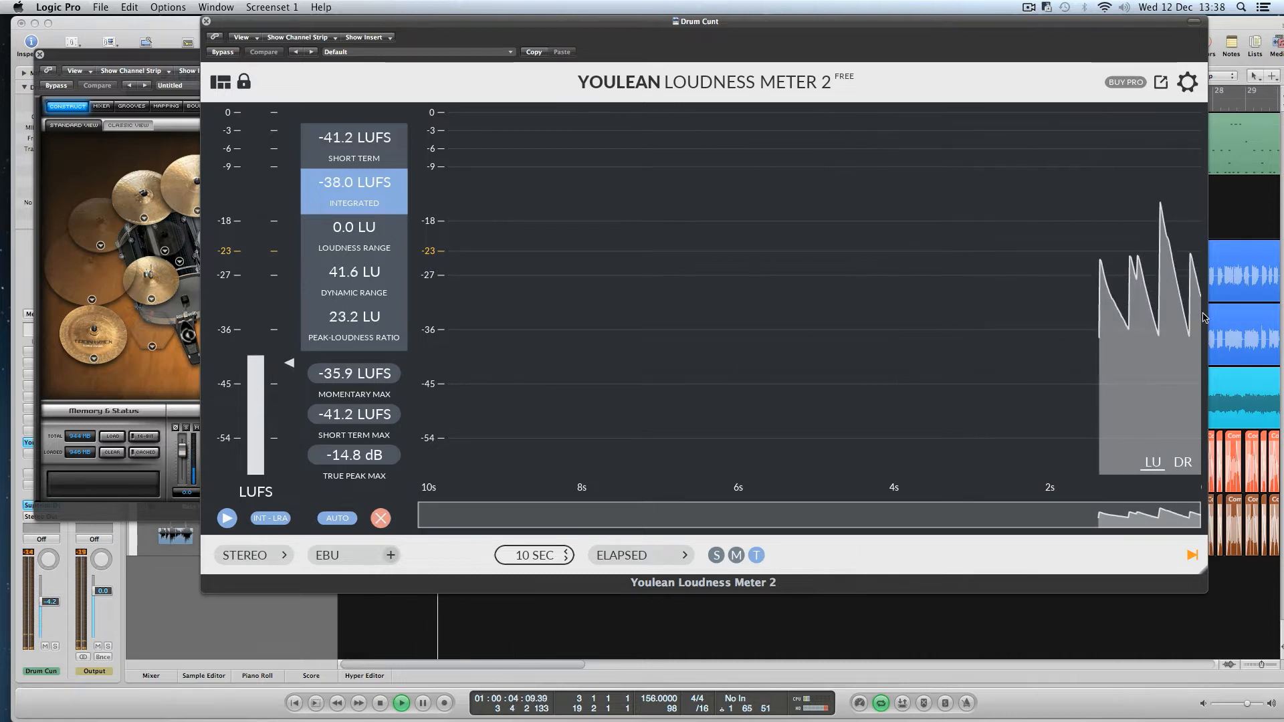
pyautogui.press('space')
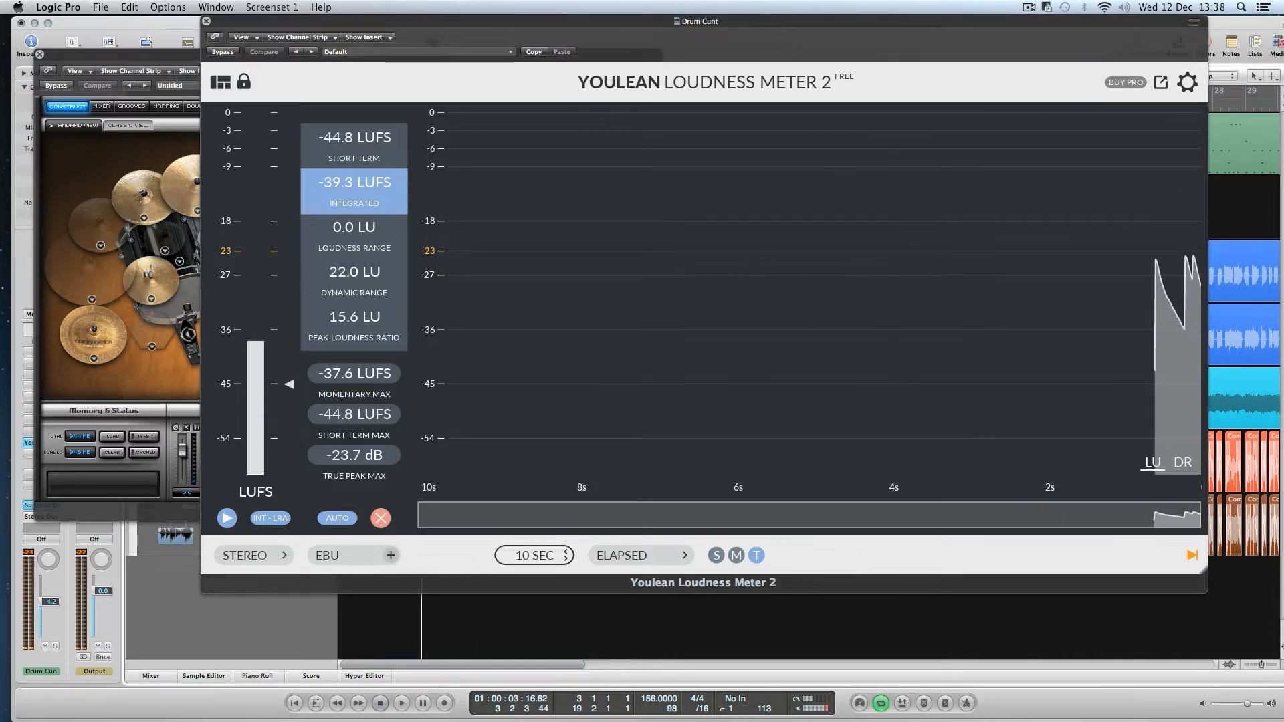
# Step: Reset the drum track's volume fader to 0.0 and play back the drums to recheck their loudness
pyautogui.keyDown('alt'); pyautogui.click(51, 601); pyautogui.keyUp('alt')
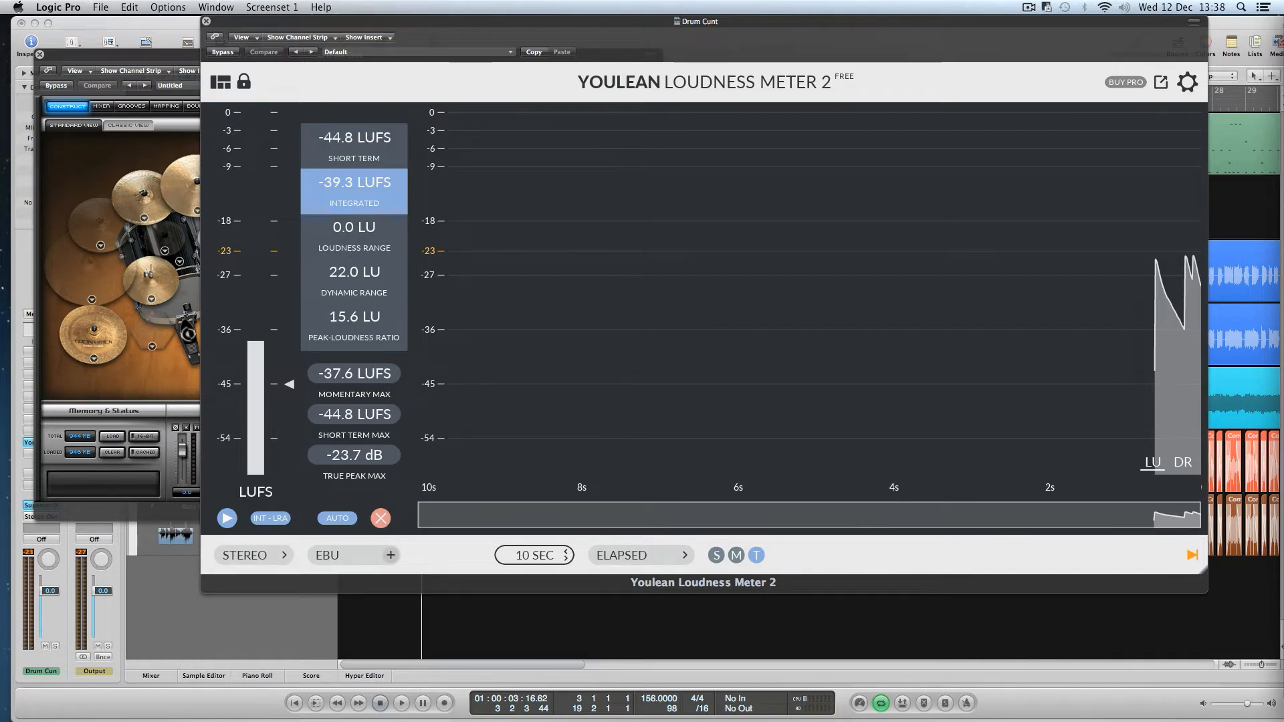
pyautogui.press('space')
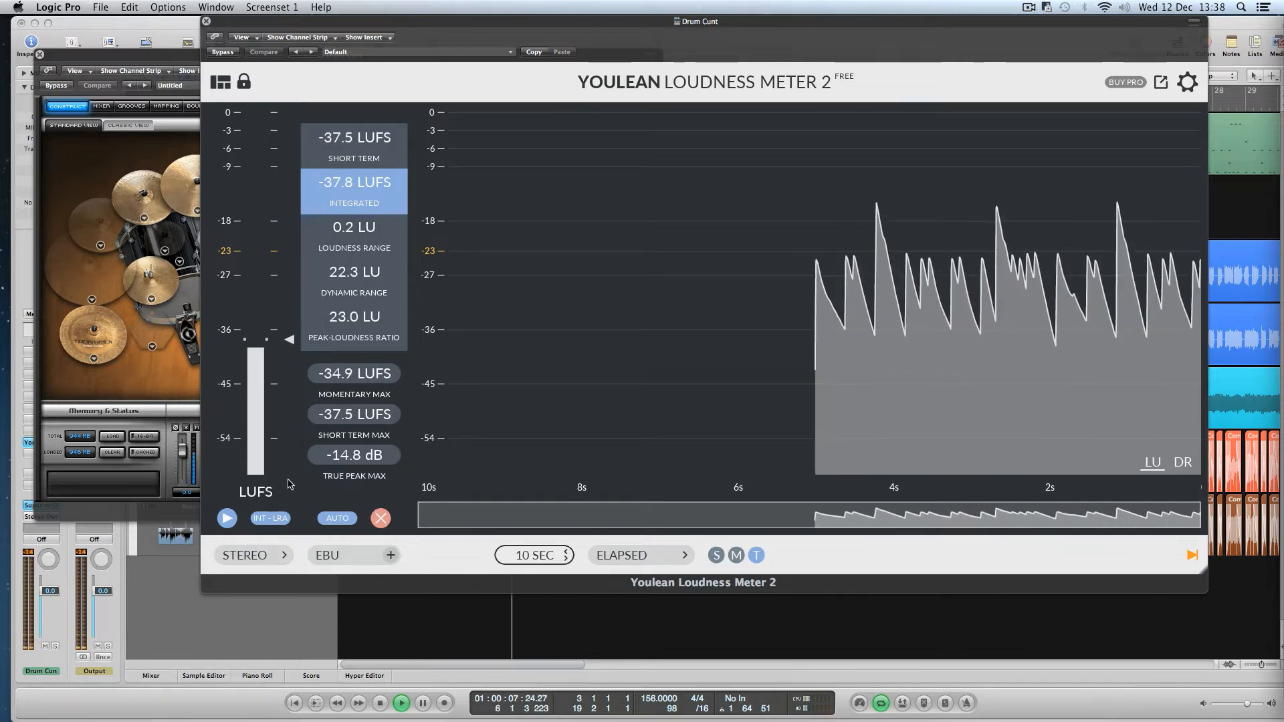
pyautogui.press('space')
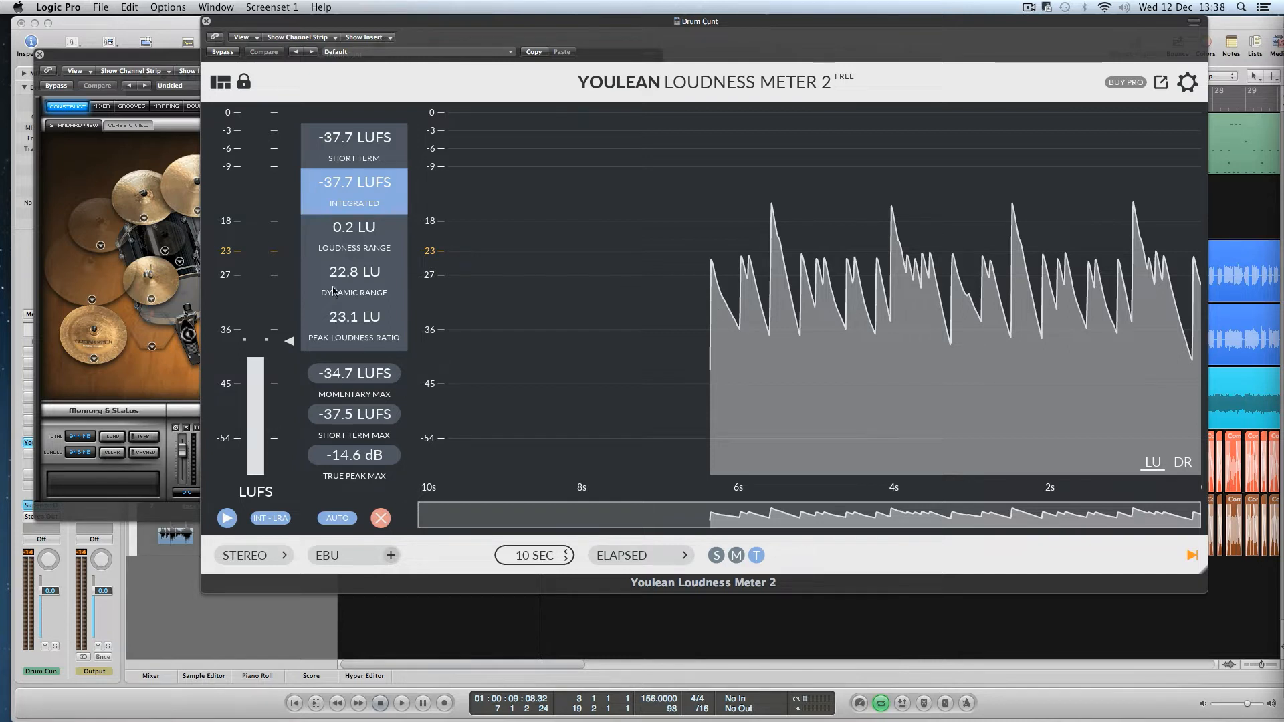
# Step: Close the drum track's loudness meter and Superior Drummer windows
pyautogui.click(607, 284)
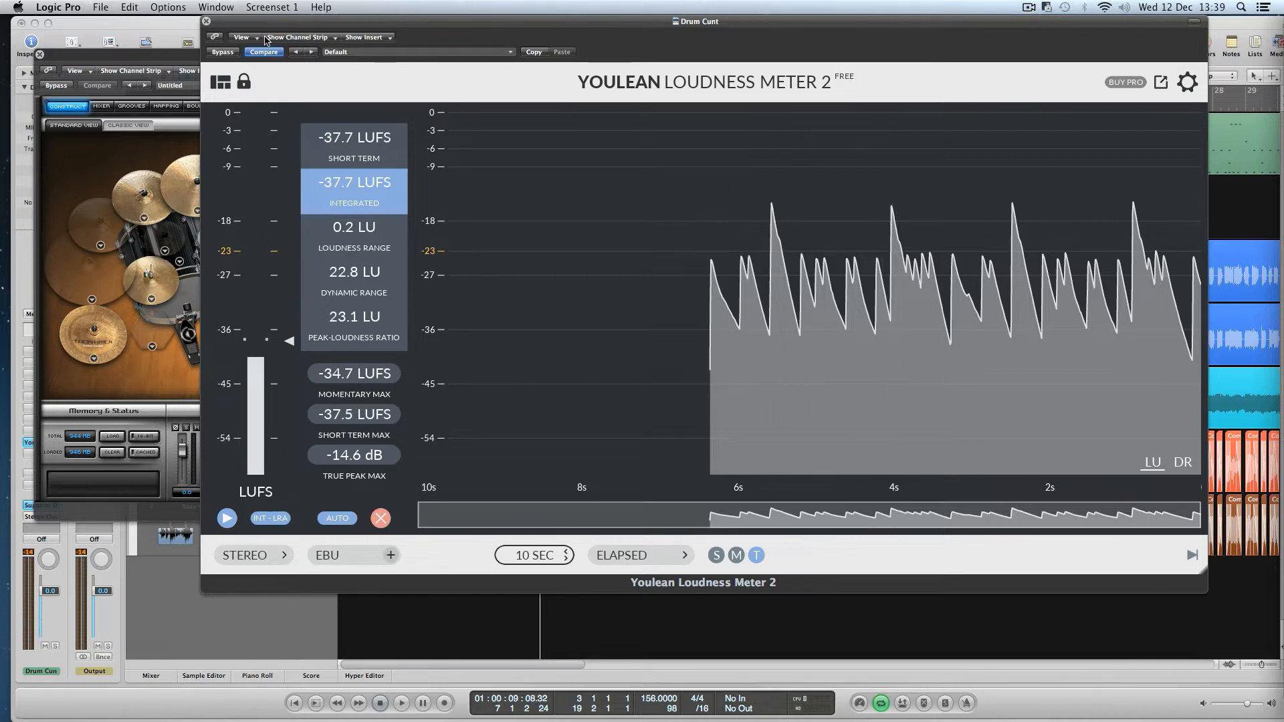
pyautogui.click(206, 21)
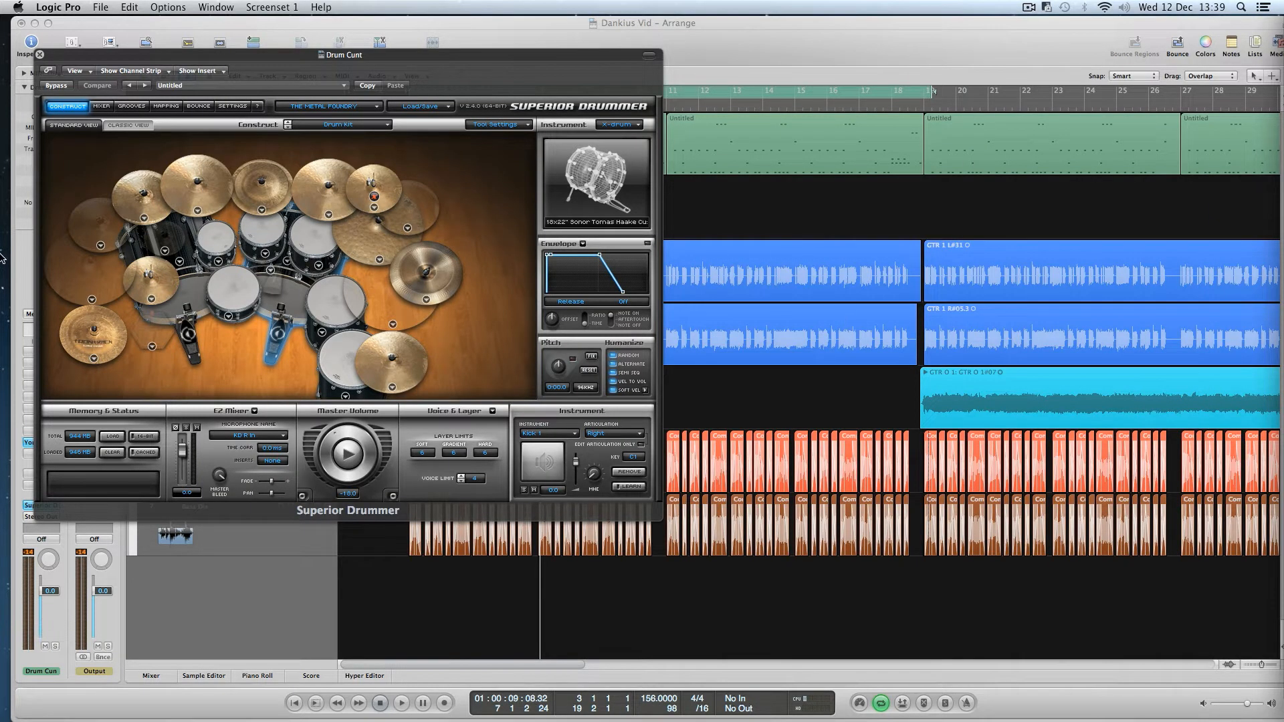
pyautogui.click(39, 54)
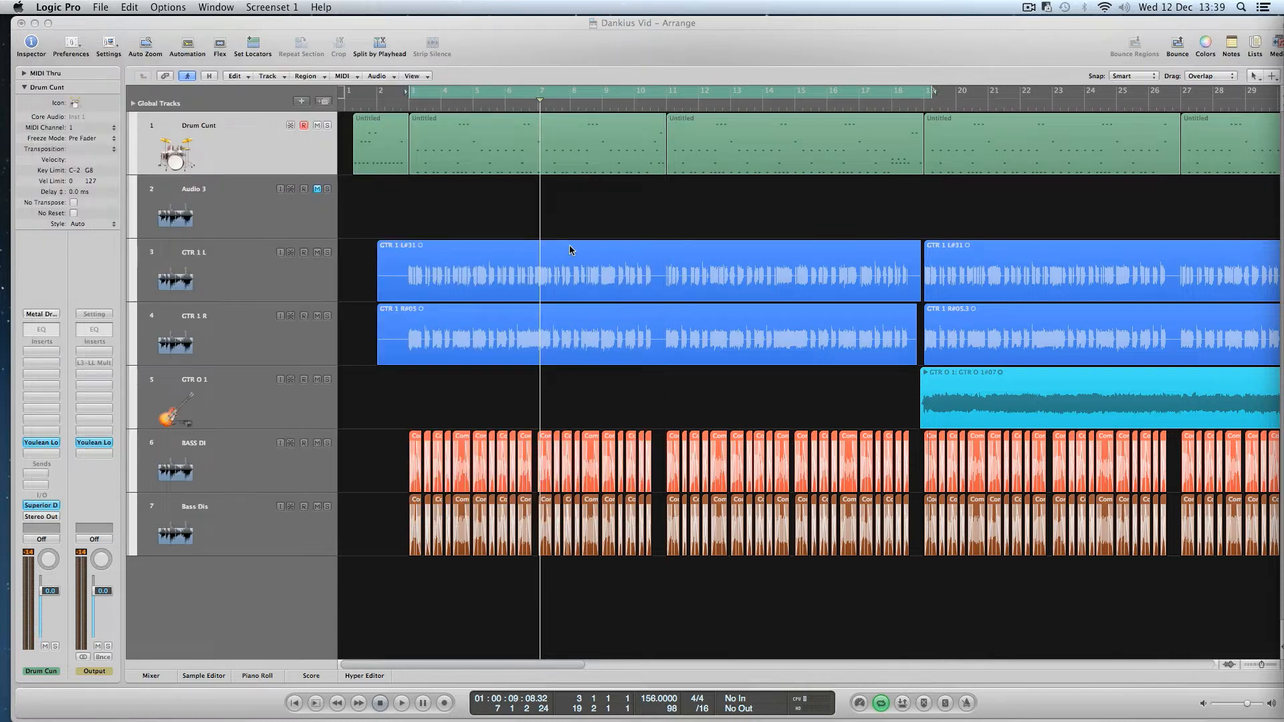
# Step: Insert a mono Gain utility plug-in in the first insert slot of the GTR 1 L track
pyautogui.click(247, 289)
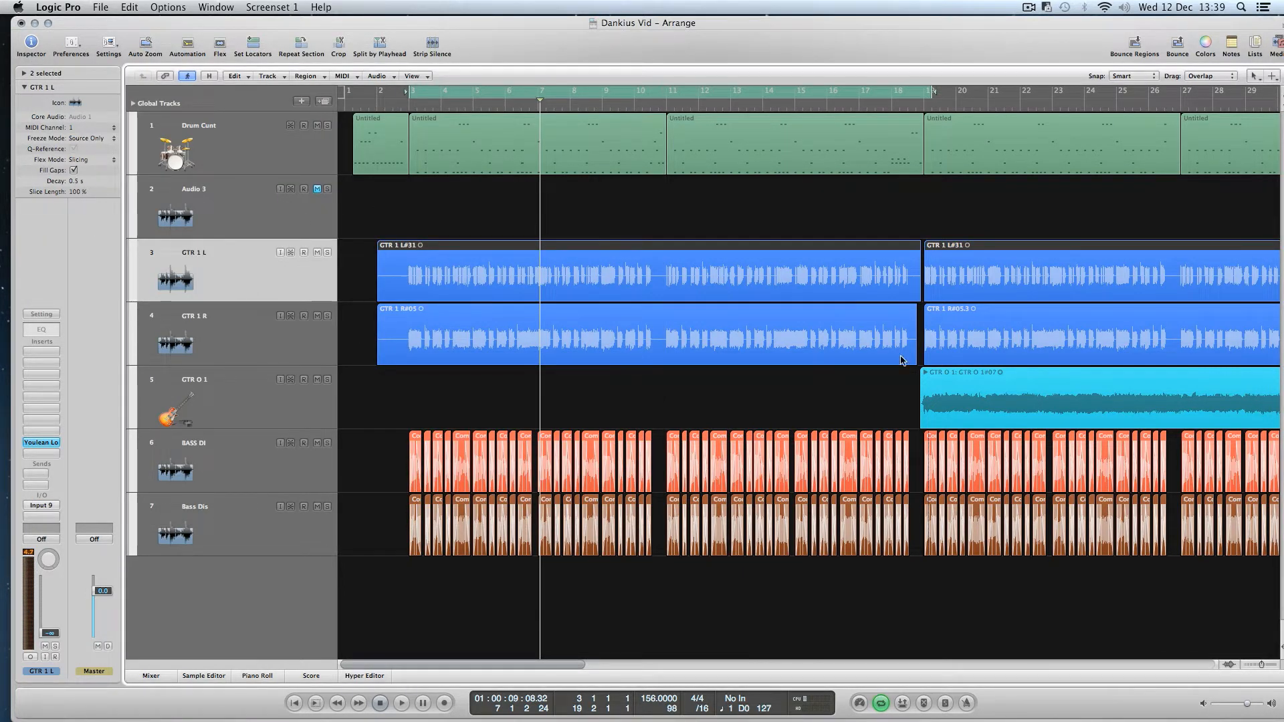
pyautogui.click(46, 351)
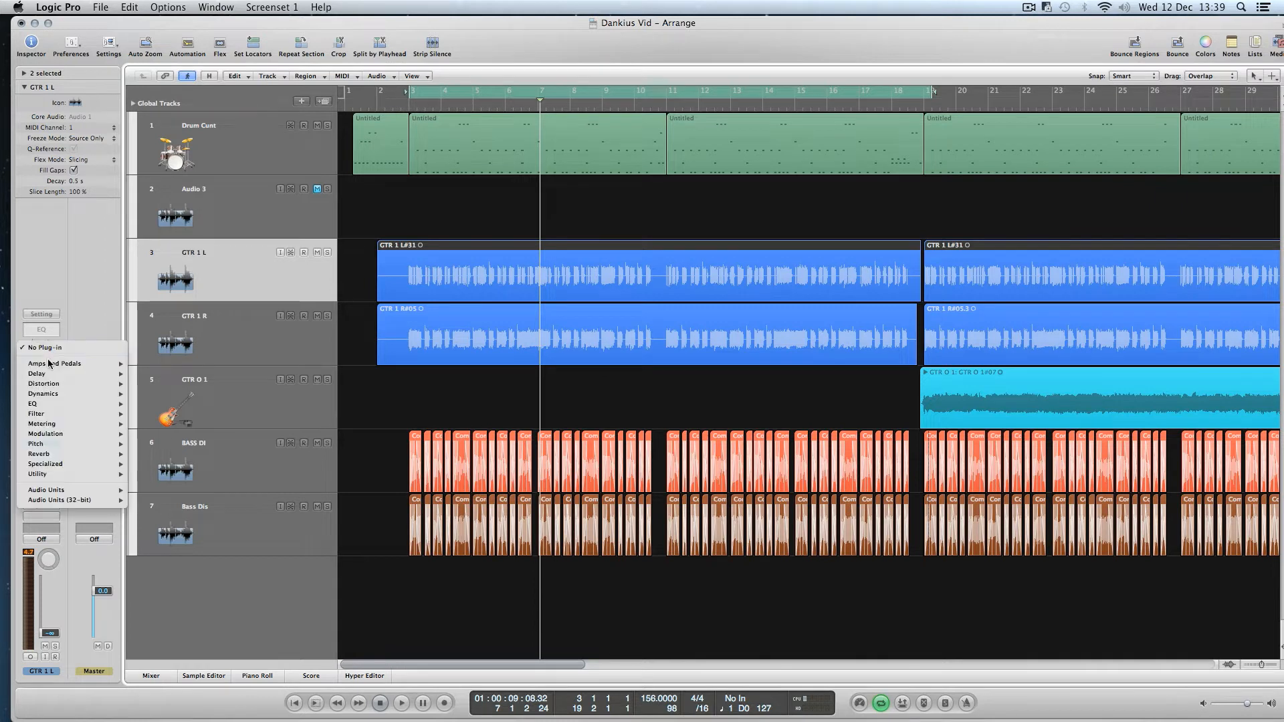
pyautogui.moveTo(55, 475)
pyautogui.moveTo(192, 474)
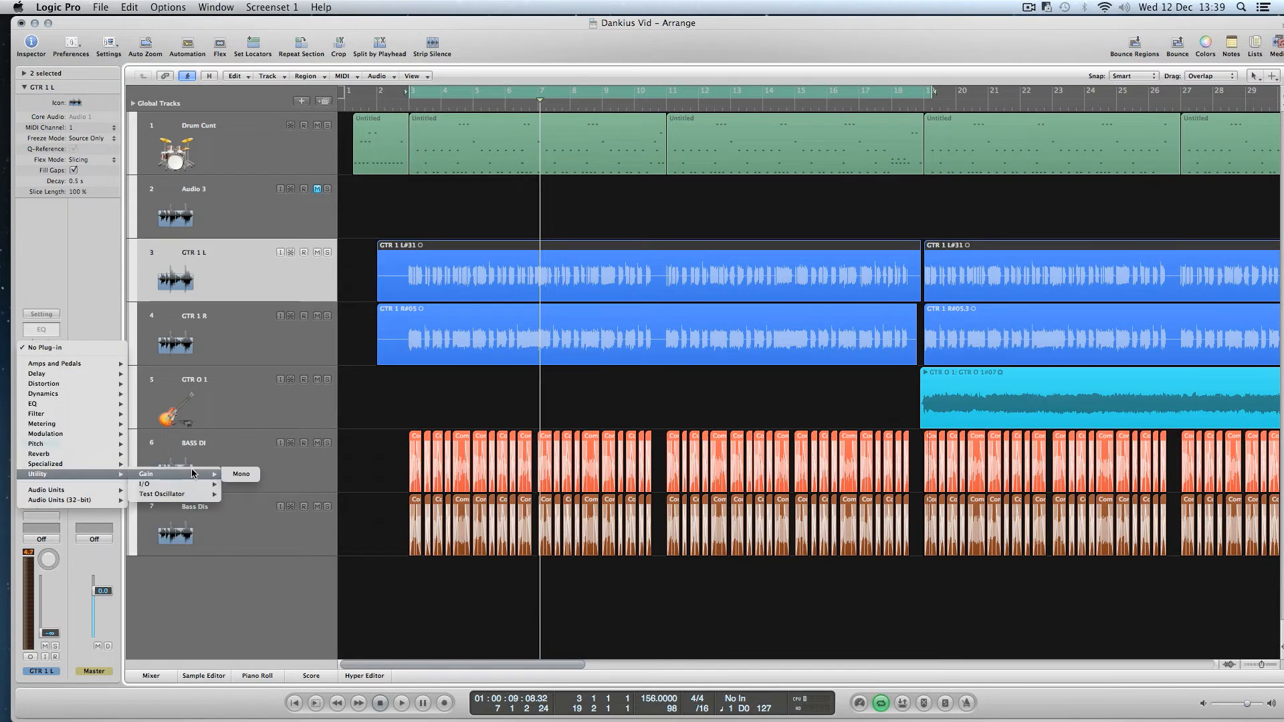
pyautogui.click(240, 473)
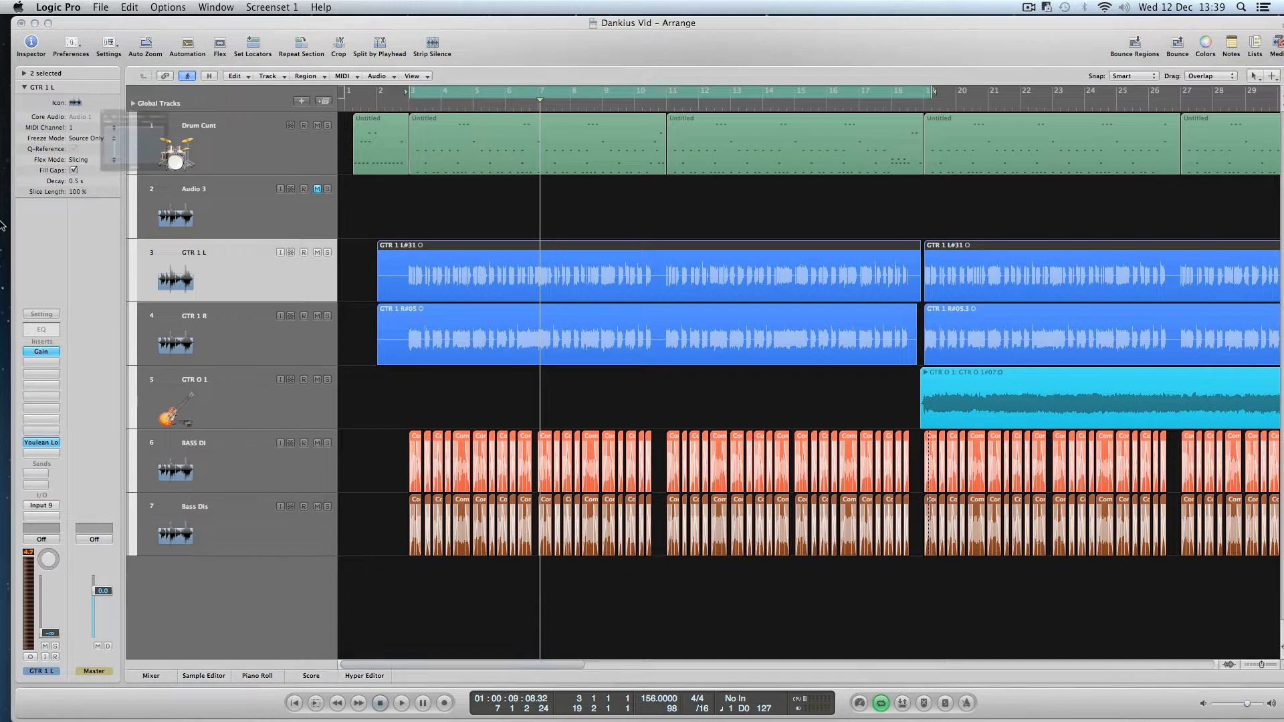
pyautogui.moveTo(158, 56); pyautogui.dragTo(563, 145)
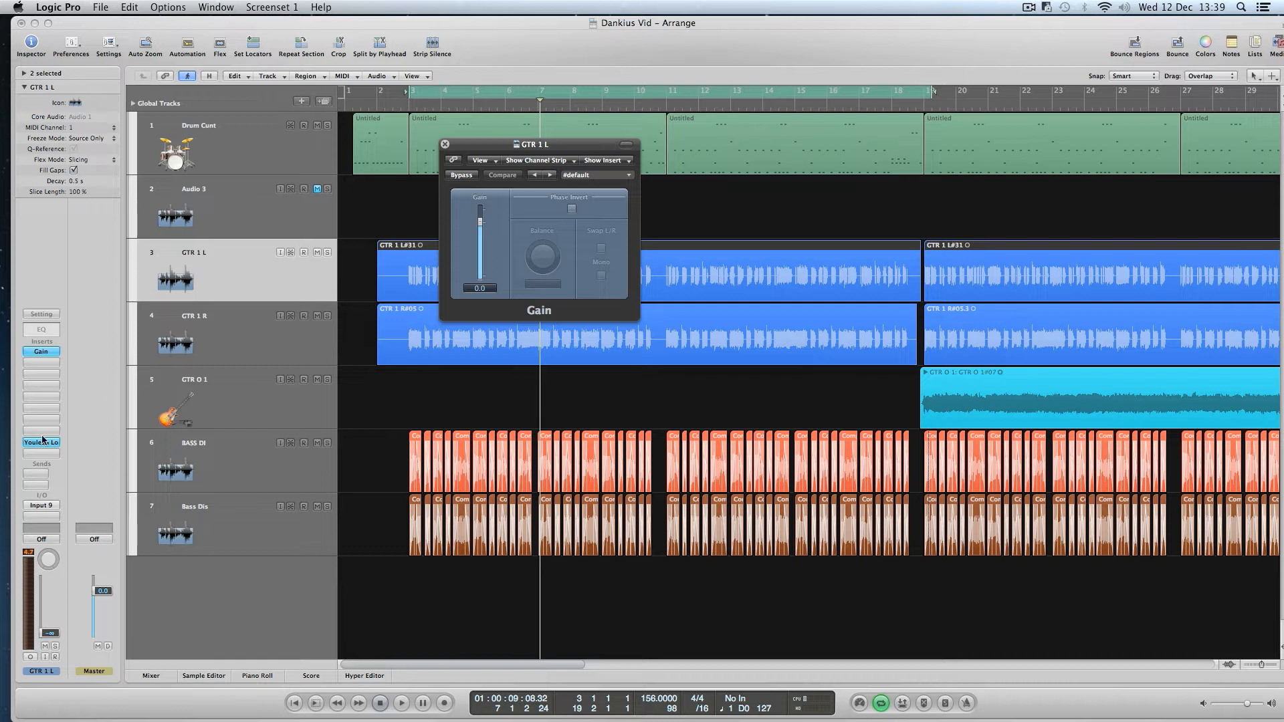
# Step: Measure GTR 1 L's level in its loudness meter during playback and limit the meter's graph to true peak
pyautogui.moveTo(1283, 44); pyautogui.dragTo(440, 107)
pyautogui.press('space')
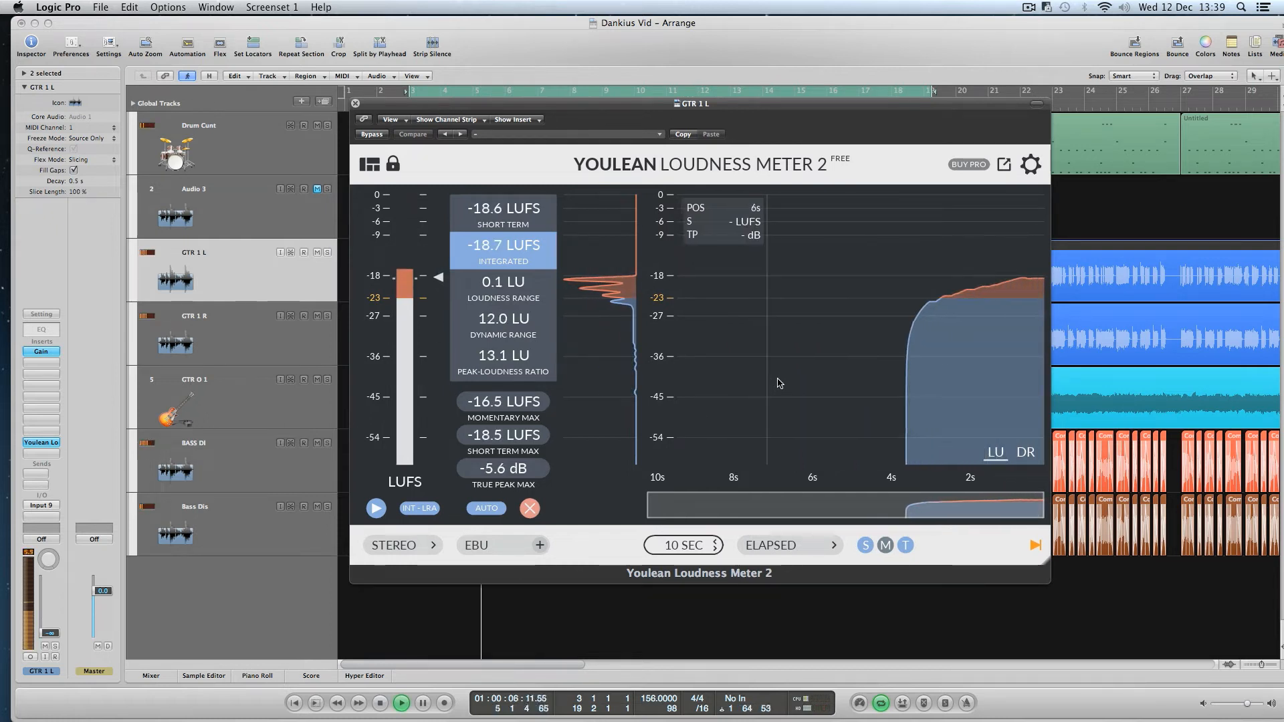
pyautogui.press('space')
pyautogui.click(883, 545)
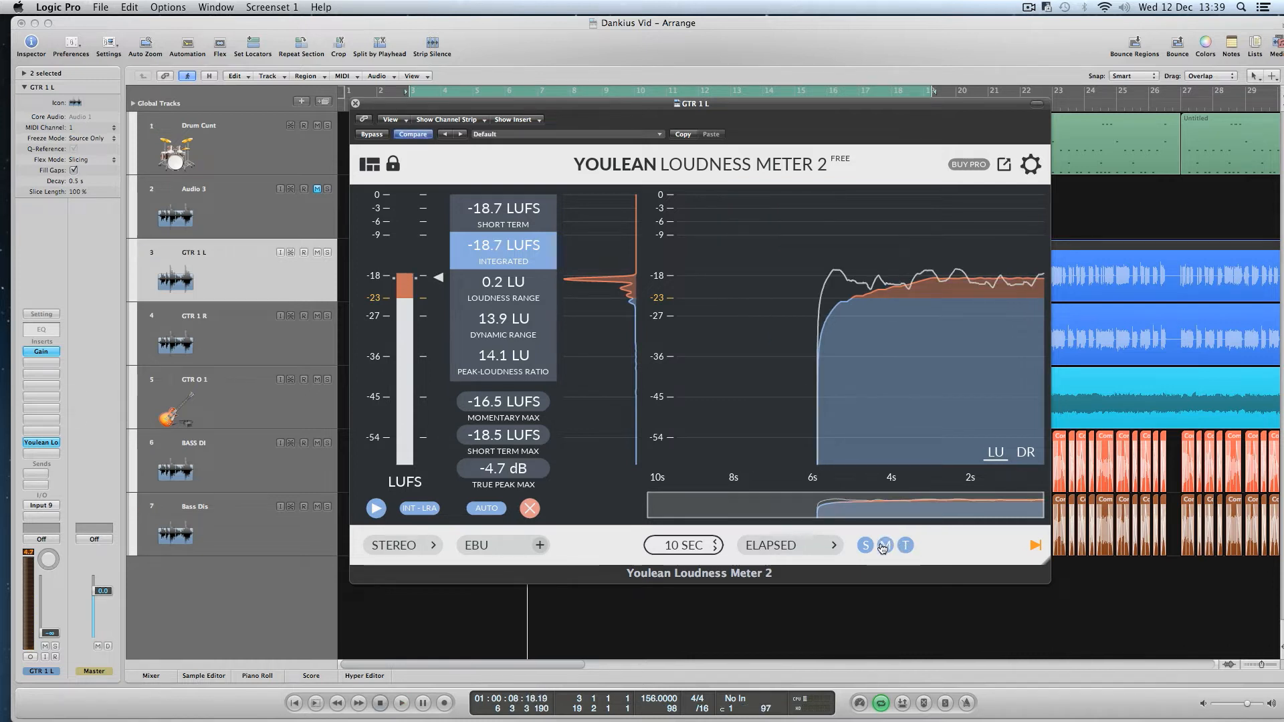
pyautogui.click(867, 546)
pyautogui.click(884, 546)
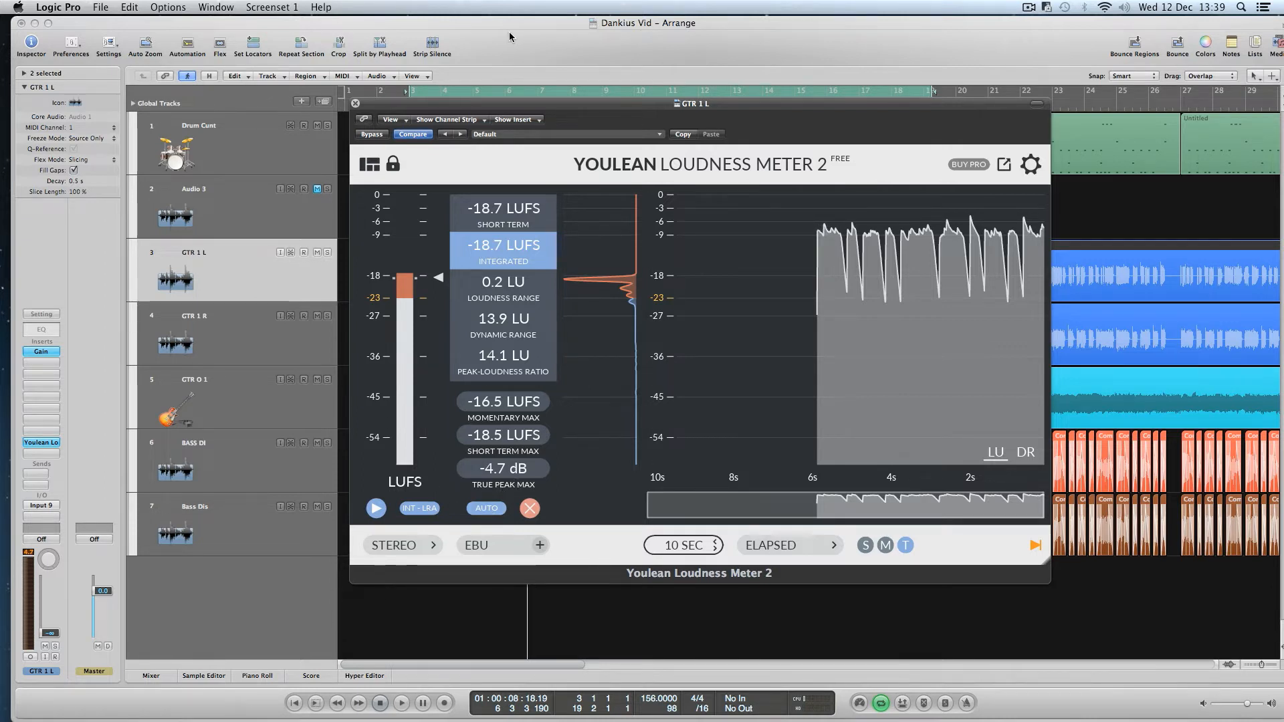
# Step: Set the gain in GTR 1 L's Gain plug-in to -12.0 dB
pyautogui.moveTo(561, 108); pyautogui.dragTo(792, 128)
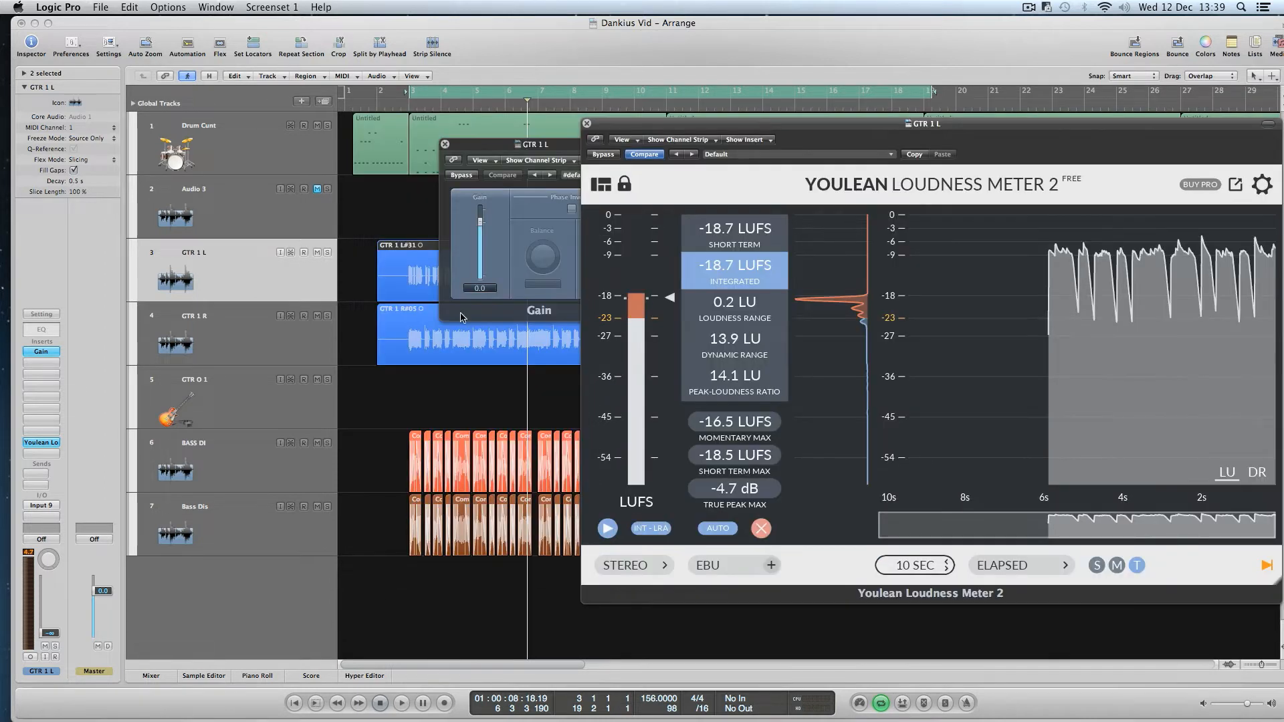
pyautogui.click(475, 279)
pyautogui.doubleClick(479, 288)
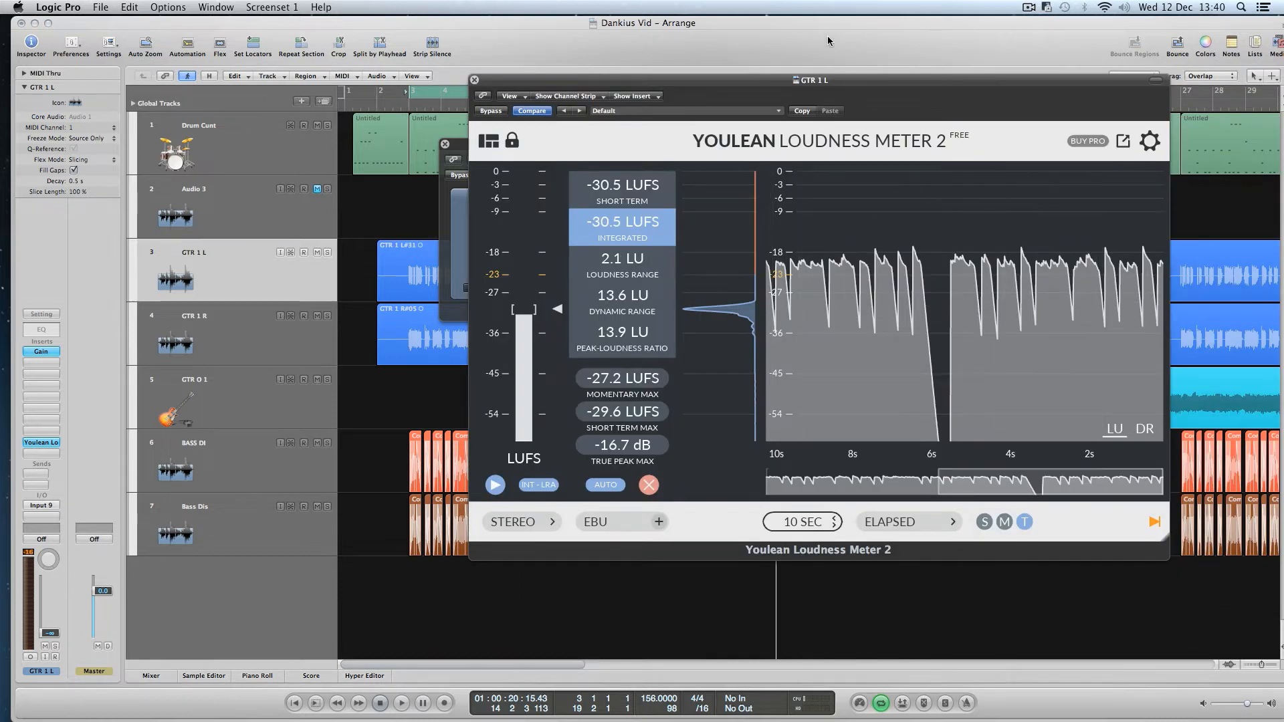
# Step: Play back the song to check GTR 1 L's reduced true peak level, and close its loudness meter
pyautogui.press('space')
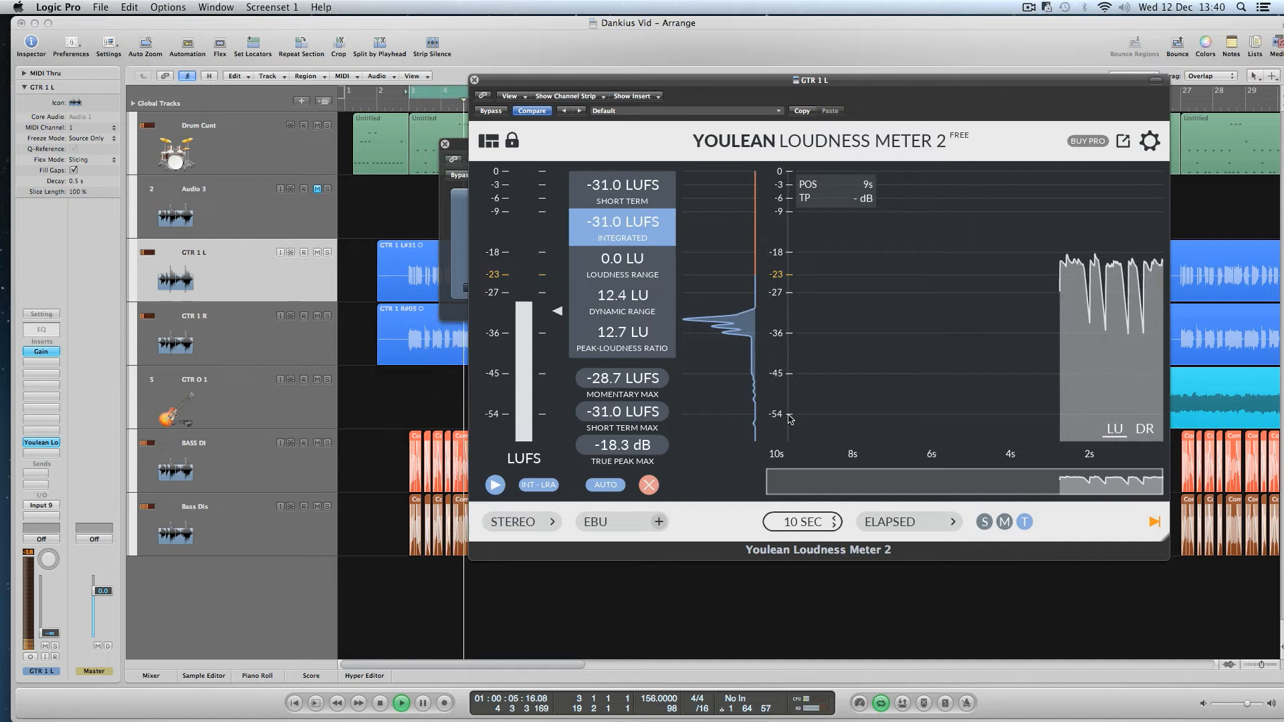
pyautogui.press('space')
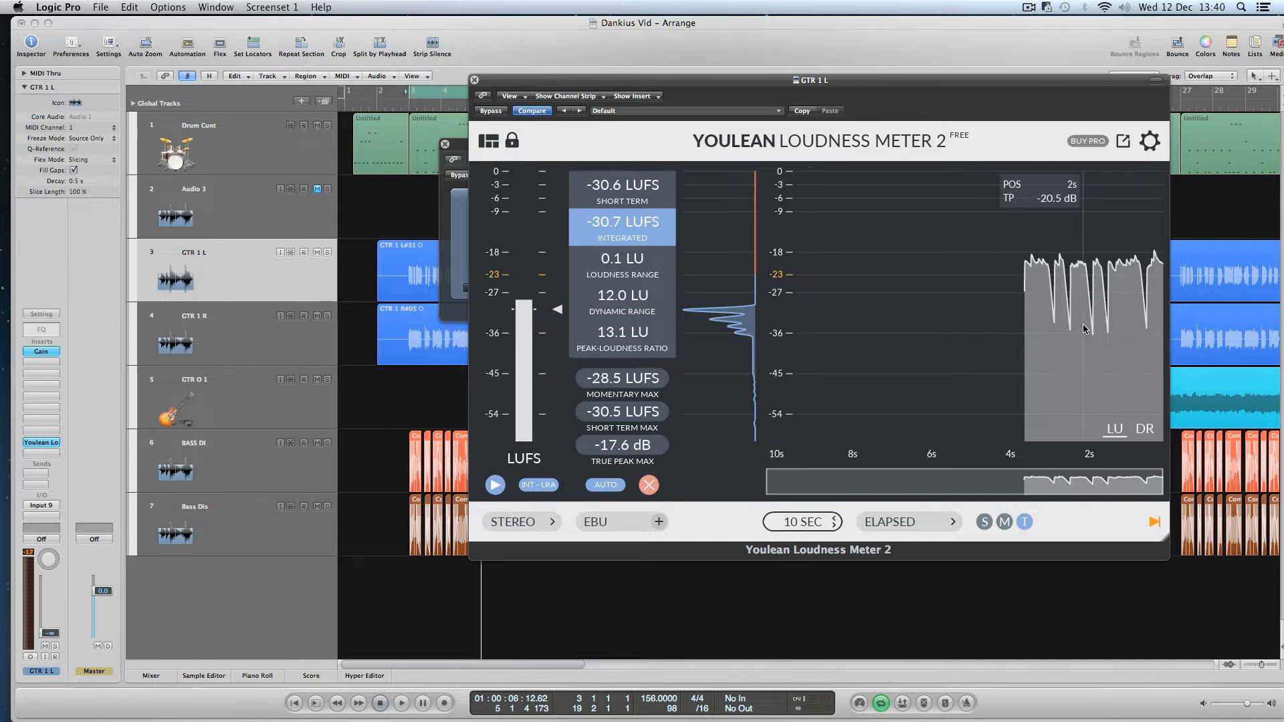
pyautogui.press('space')
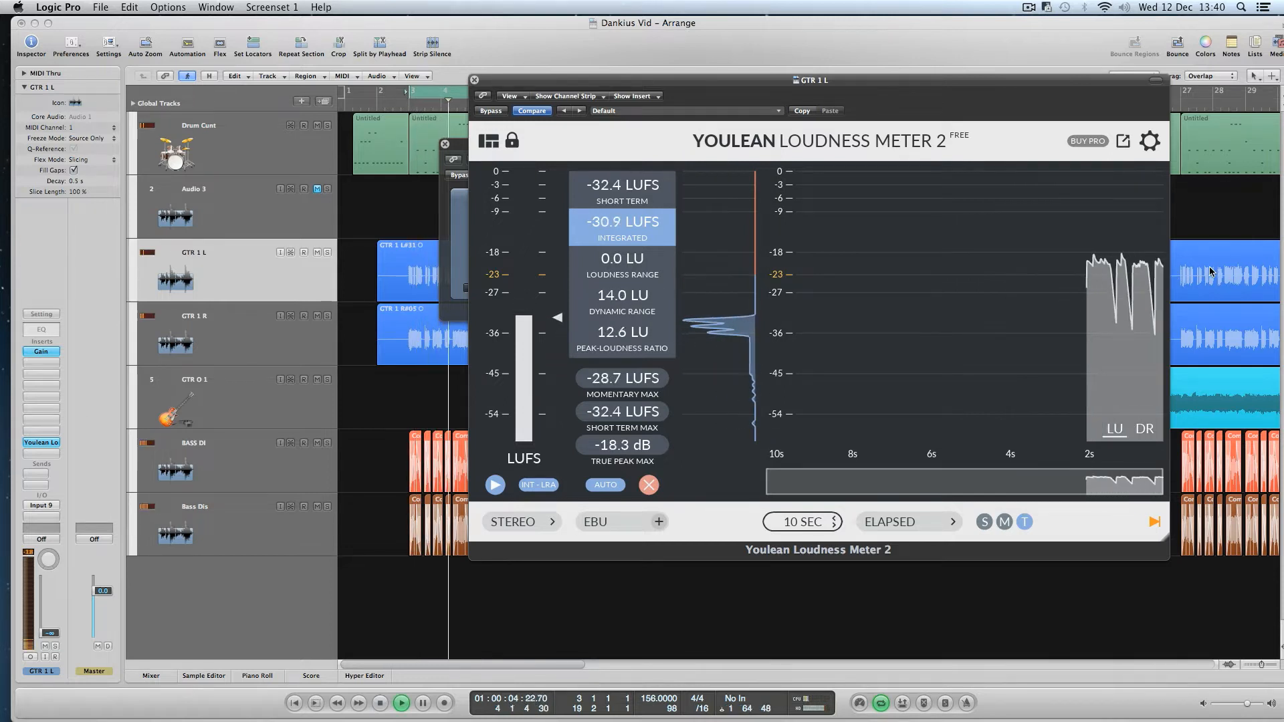
pyautogui.press('space')
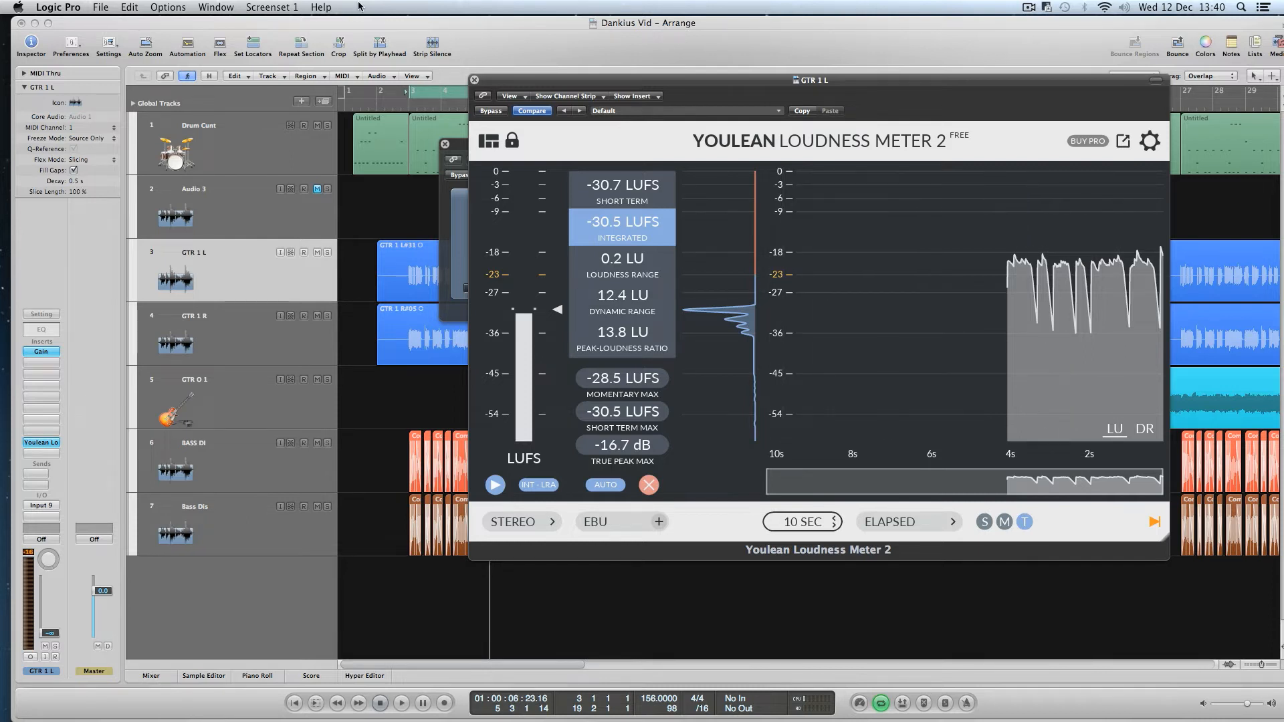
pyautogui.click(473, 79)
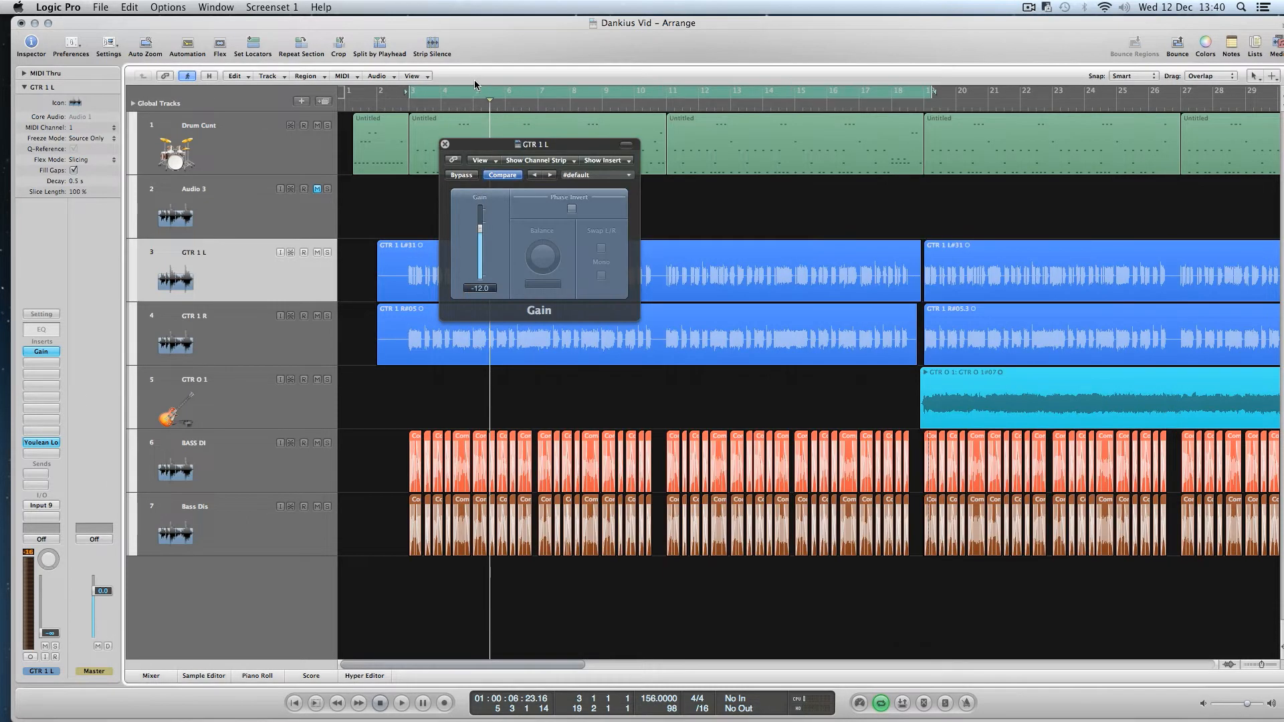
# Step: Copy the Gain plug-in from the GTR 1 L channel to GTR 1 R in the Mixer
pyautogui.press('super+2')
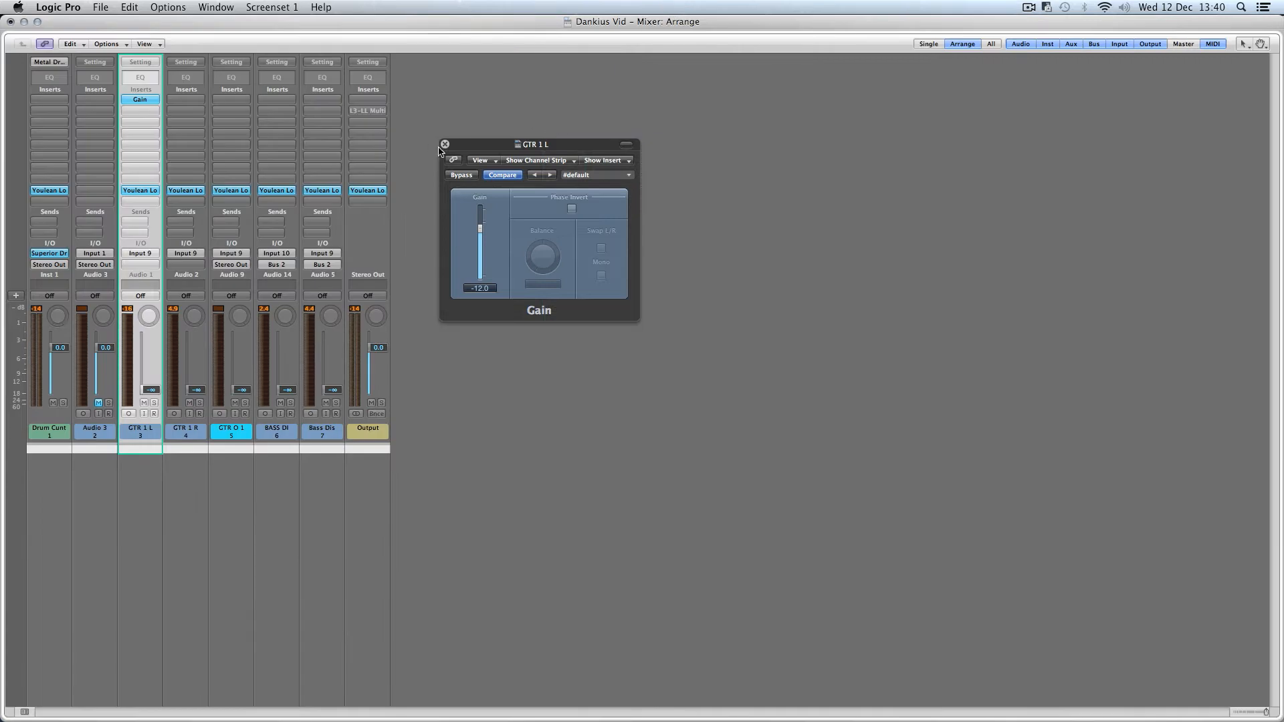
pyautogui.click(445, 145)
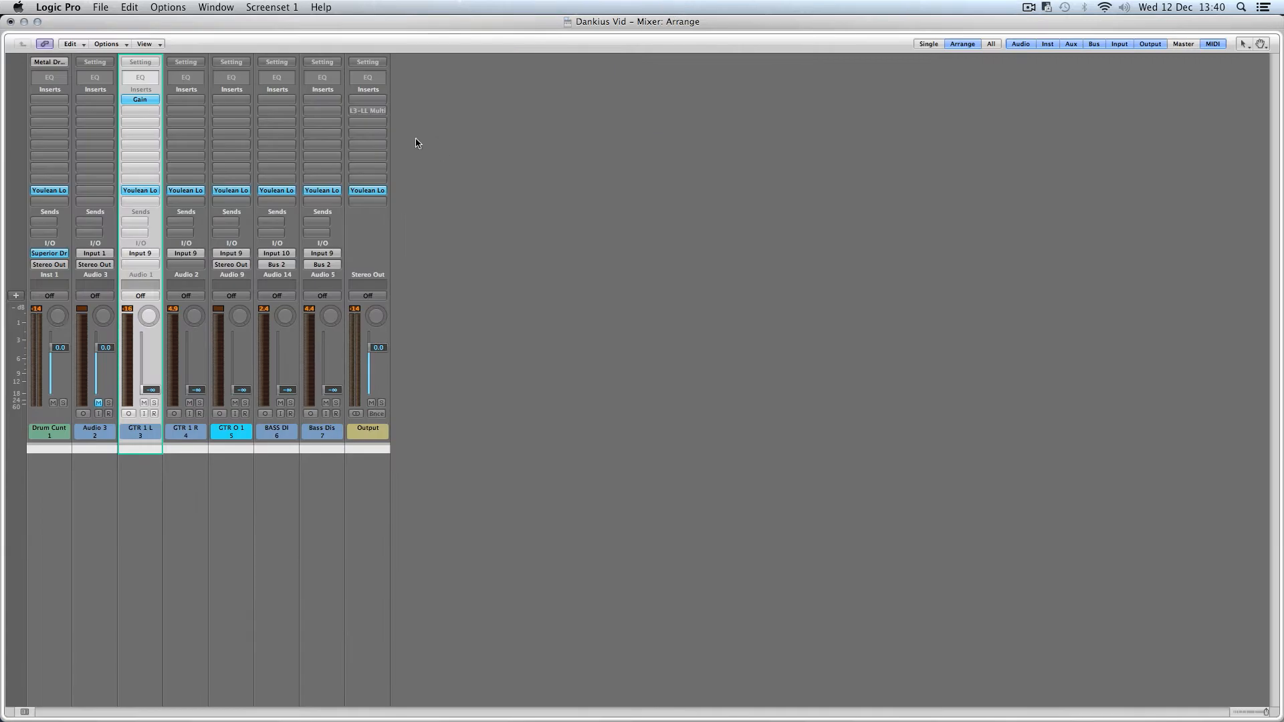
pyautogui.moveTo(139, 100); pyautogui.dragTo(171, 105)
# Step: Route the outputs of both the GTR 1 L and GTR 1 R channels to Stereo Output
pyautogui.moveTo(190, 493); pyautogui.dragTo(145, 450)
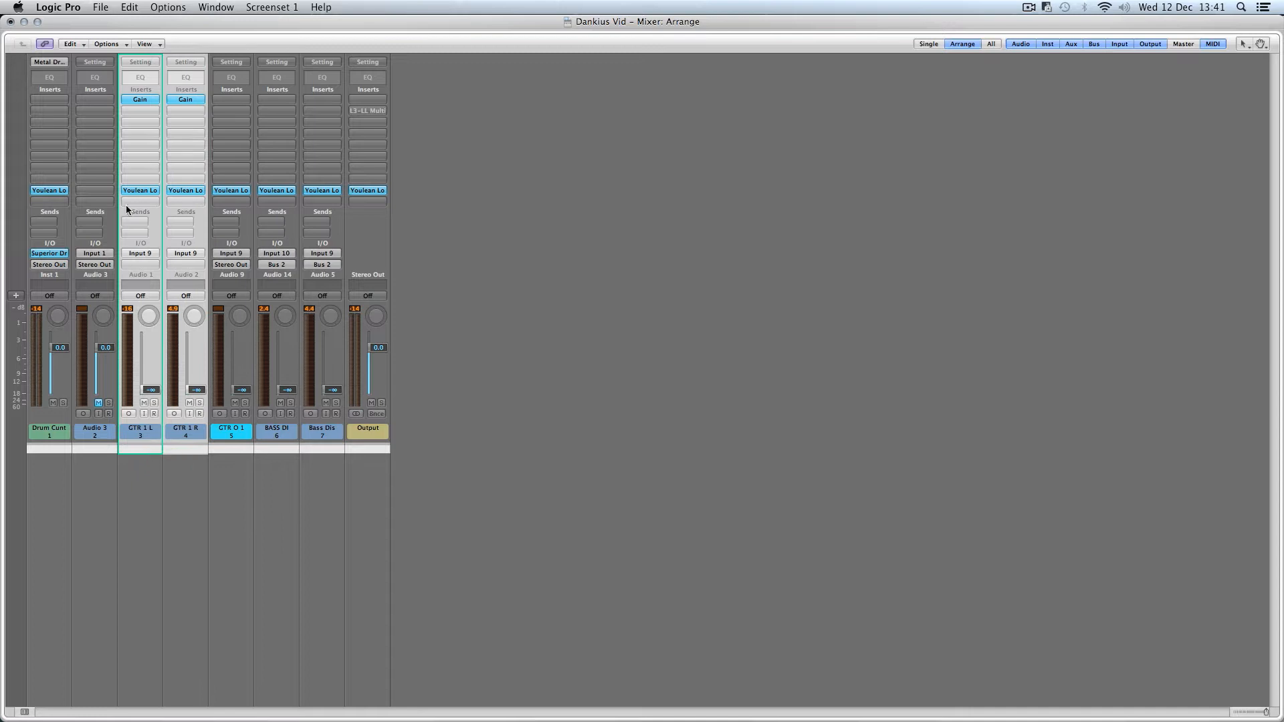
pyautogui.click(137, 266)
pyautogui.moveTo(145, 277)
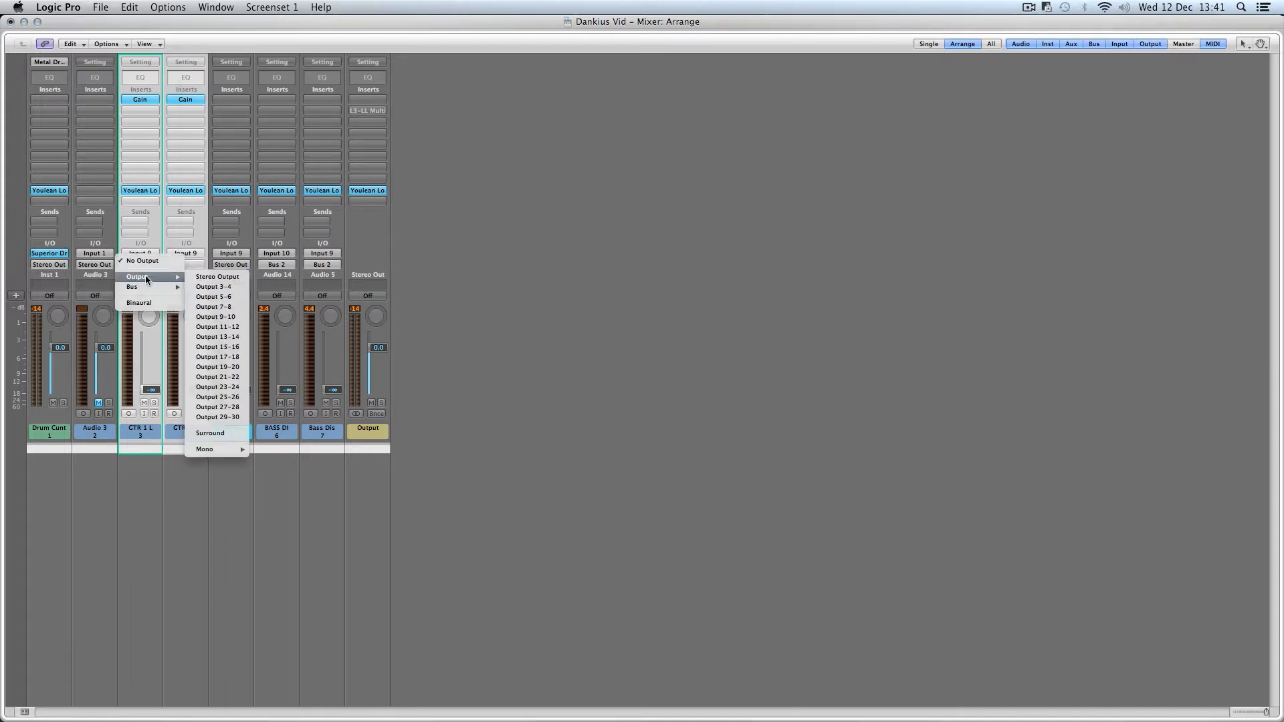
pyautogui.click(217, 276)
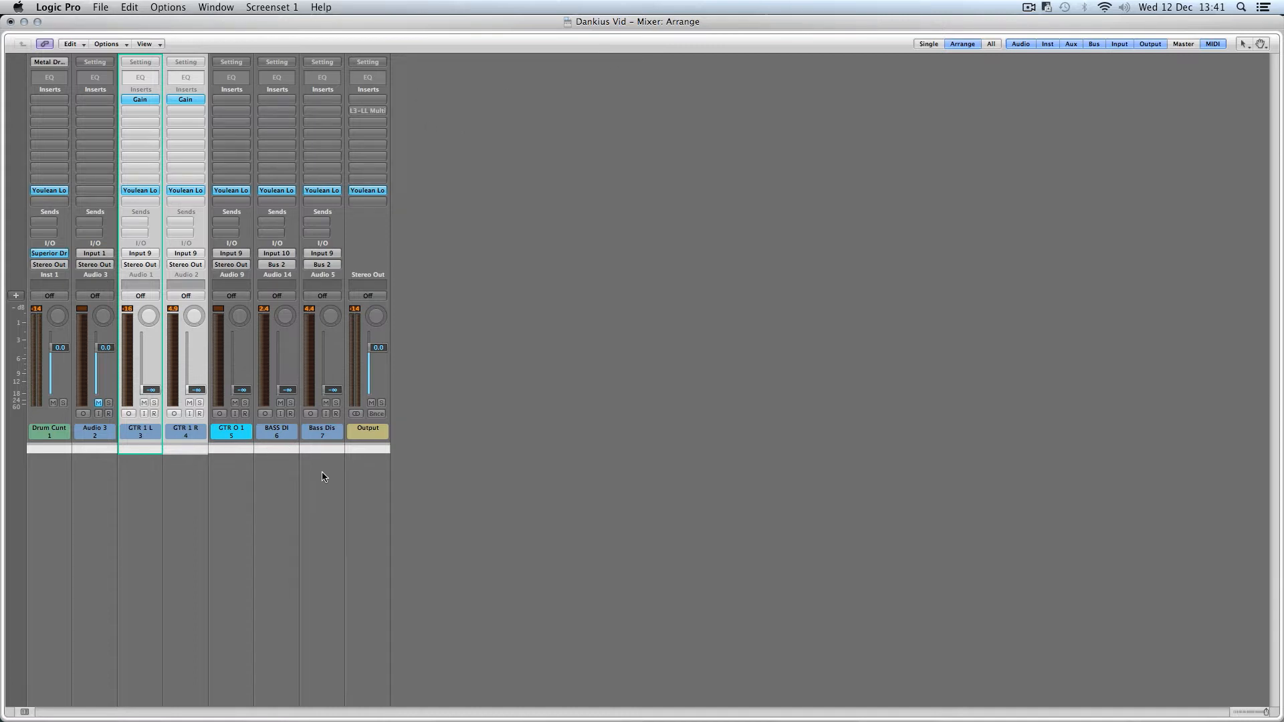
pyautogui.click(282, 516)
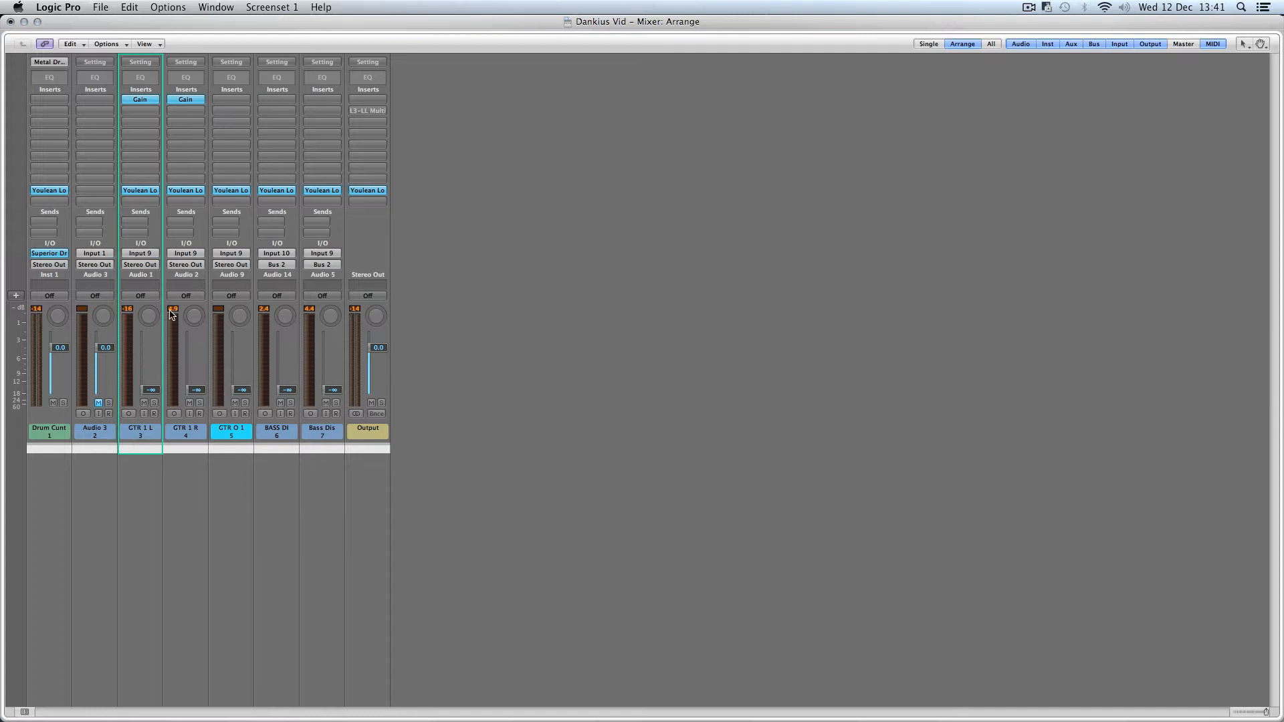
# Step: Copy the Gain plug-in from the GTR 1 R channel to the BASS DI channel in the Mixer
pyautogui.moveTo(149, 316); pyautogui.dragTo(149, 281)
pyautogui.keyDown('alt'); pyautogui.click(146, 316); pyautogui.keyUp('alt')
pyautogui.click(279, 448)
pyautogui.moveTo(191, 101); pyautogui.dragTo(274, 104)
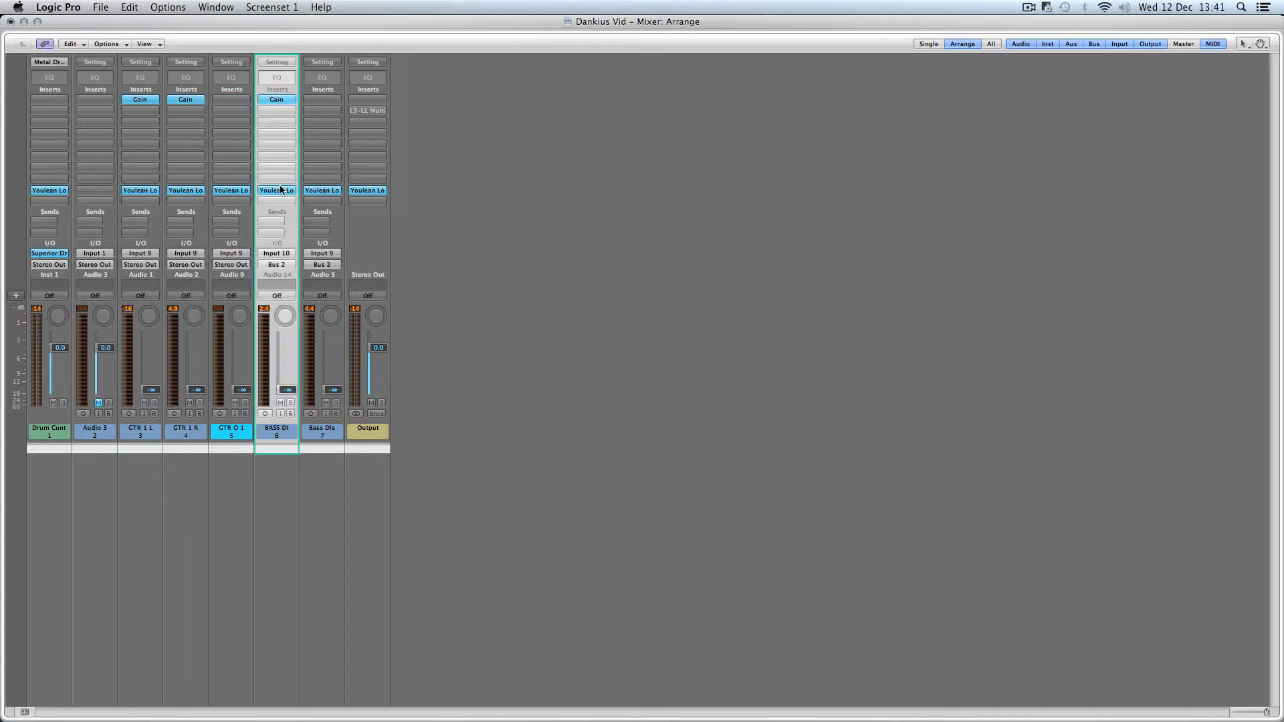
# Step: Open BASS DI's loudness meter, limit its graph to true peak, and move the meter window clear of the channel inserts
pyautogui.click(281, 190)
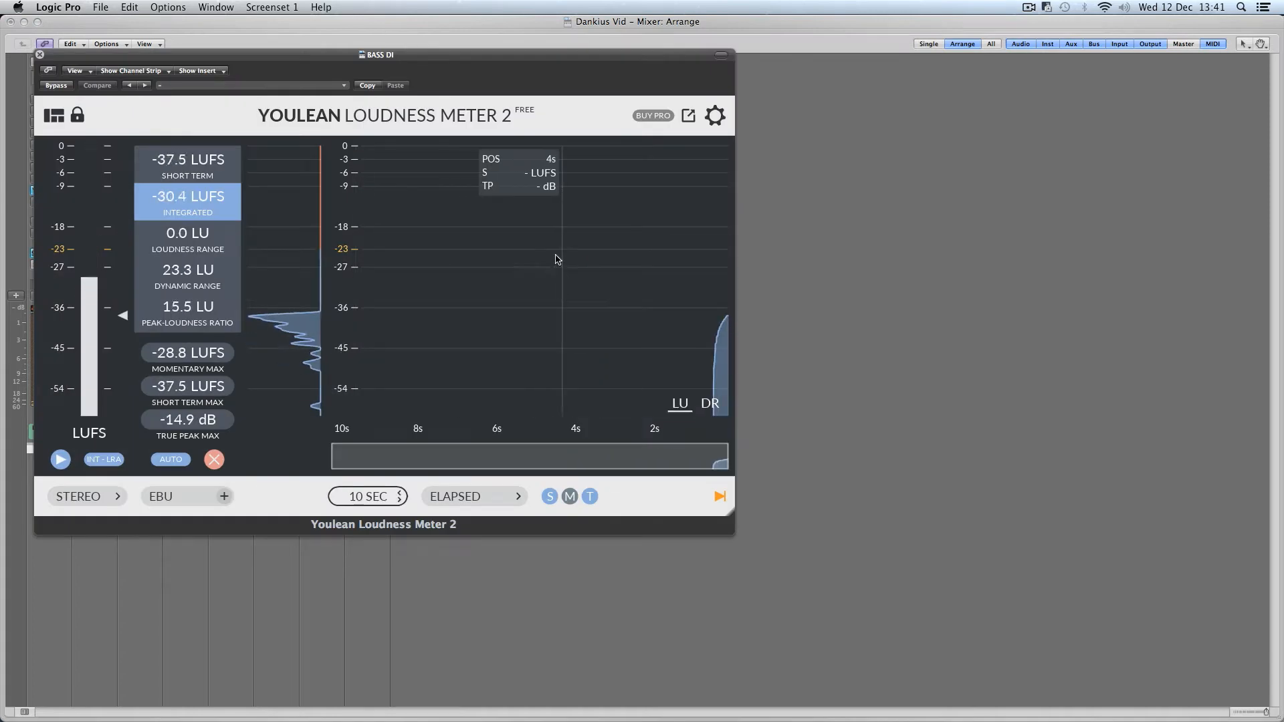
pyautogui.click(595, 496)
pyautogui.click(569, 496)
pyautogui.click(551, 498)
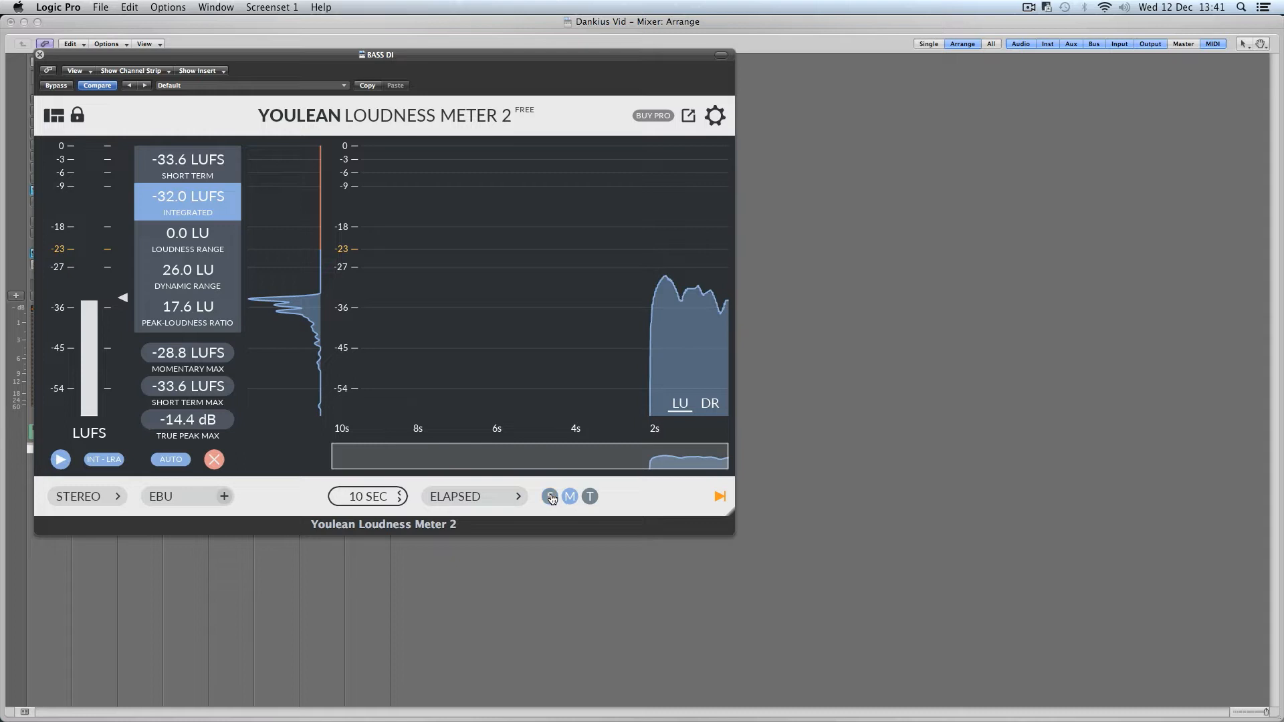
pyautogui.click(570, 496)
pyautogui.click(589, 496)
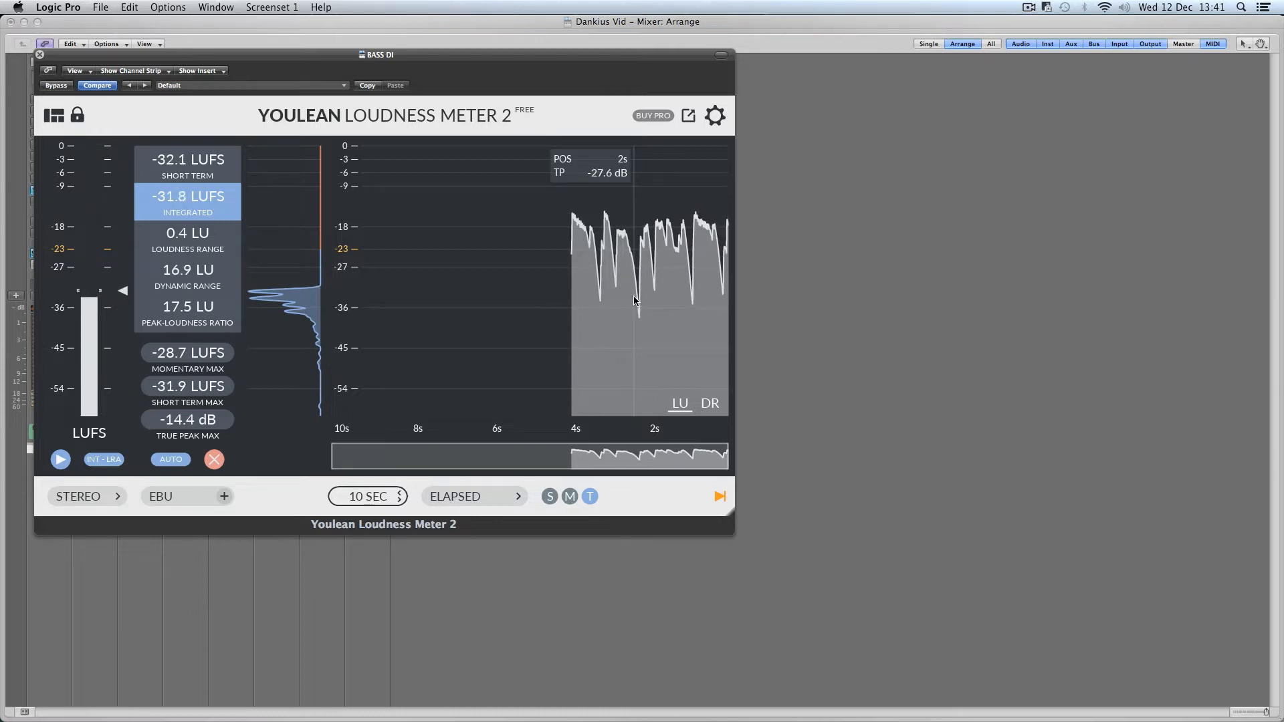
pyautogui.moveTo(559, 56); pyautogui.dragTo(719, 134)
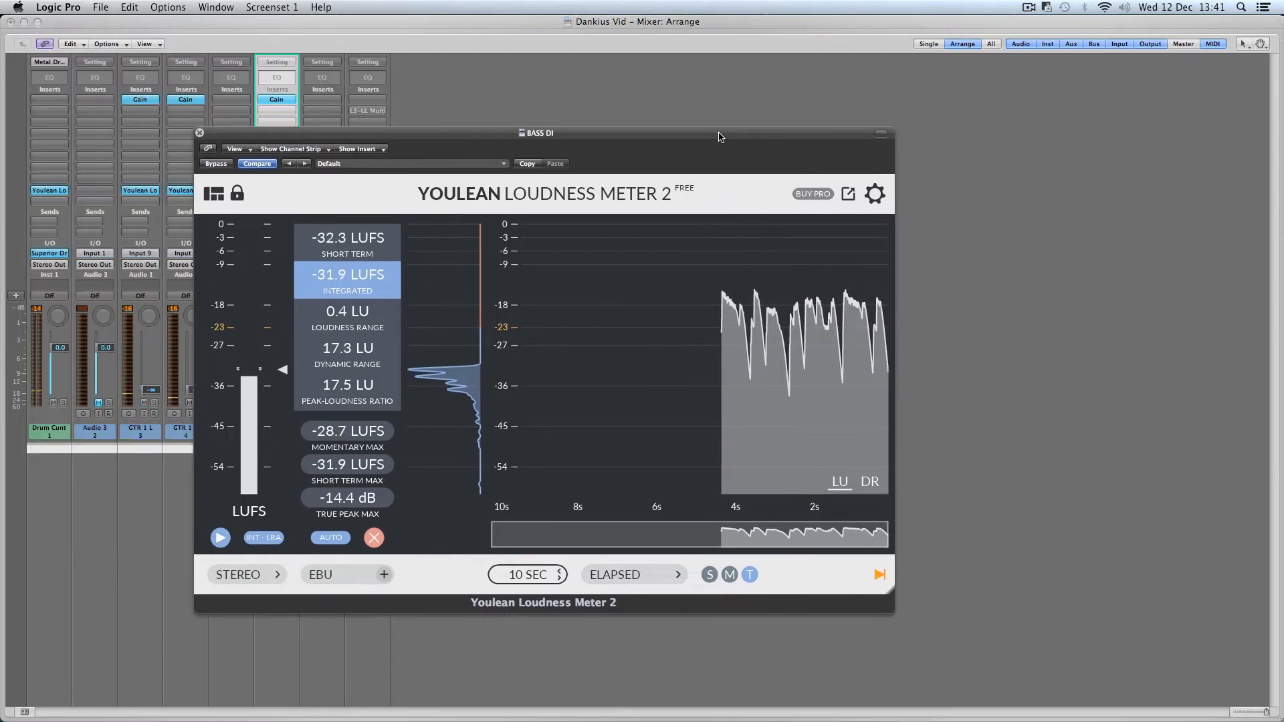
# Step: Set the gain in BASS DI's Gain plug-in to -15.0 dB
pyautogui.click(273, 100)
pyautogui.doubleClick(76, 200)
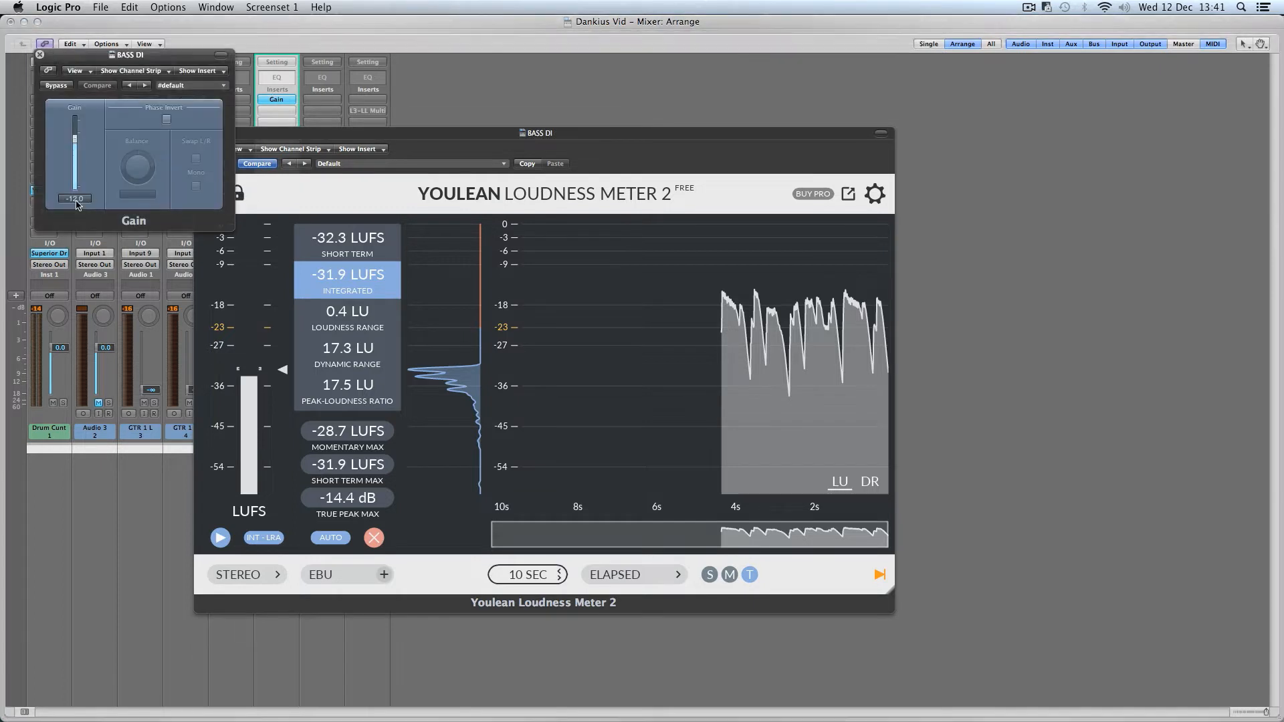
pyautogui.press('BackSpace')
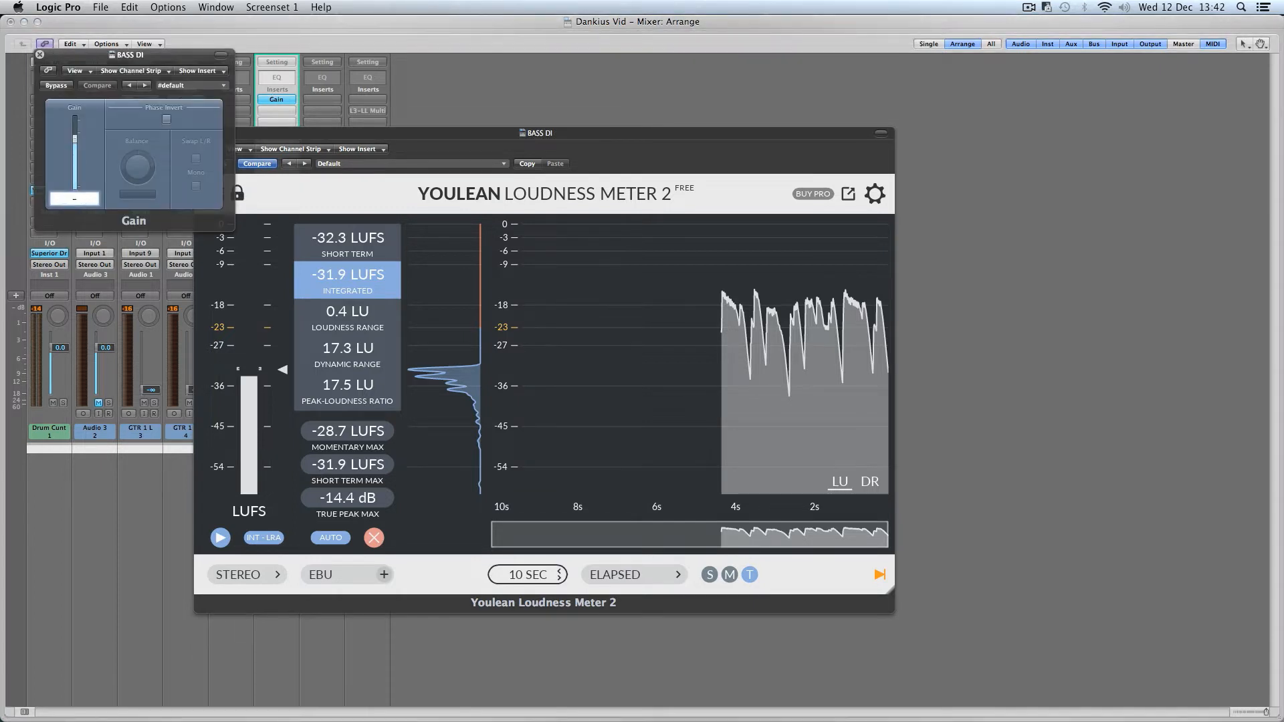
pyautogui.press('Return')
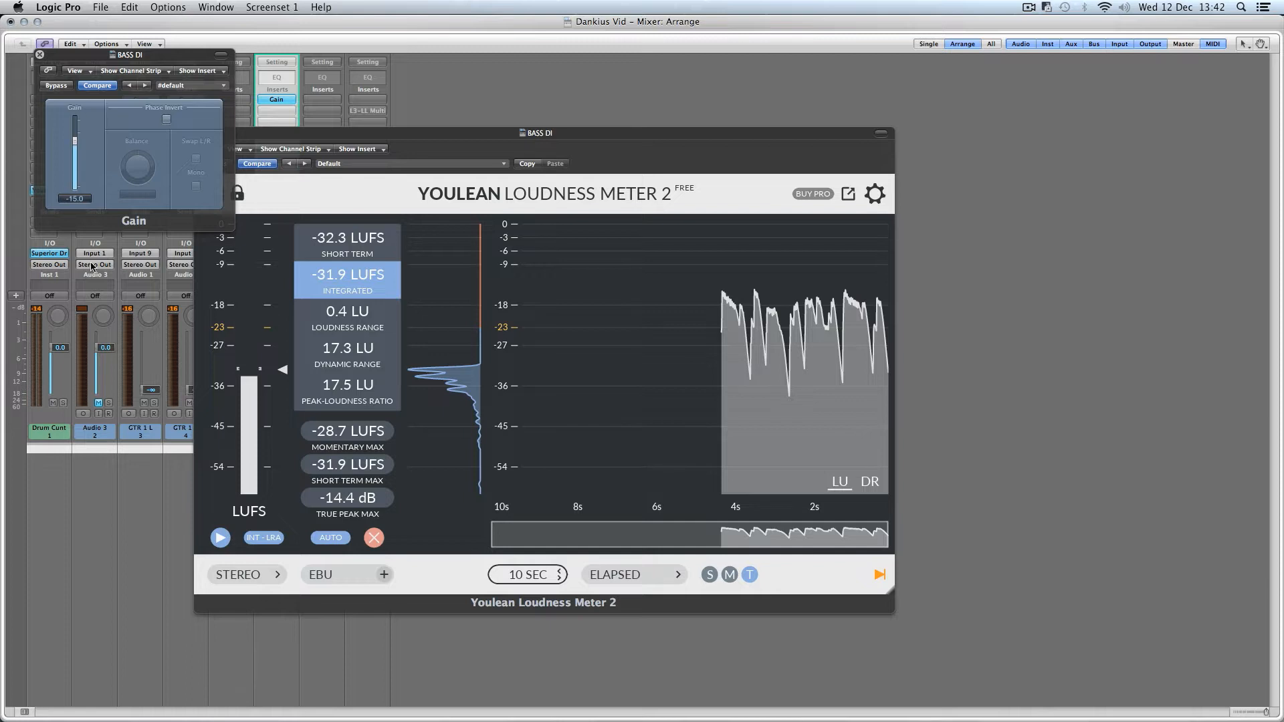
# Step: Play back the song to check BASS DI's true peak level, and close its loudness meter and Gain windows
pyautogui.press('space')
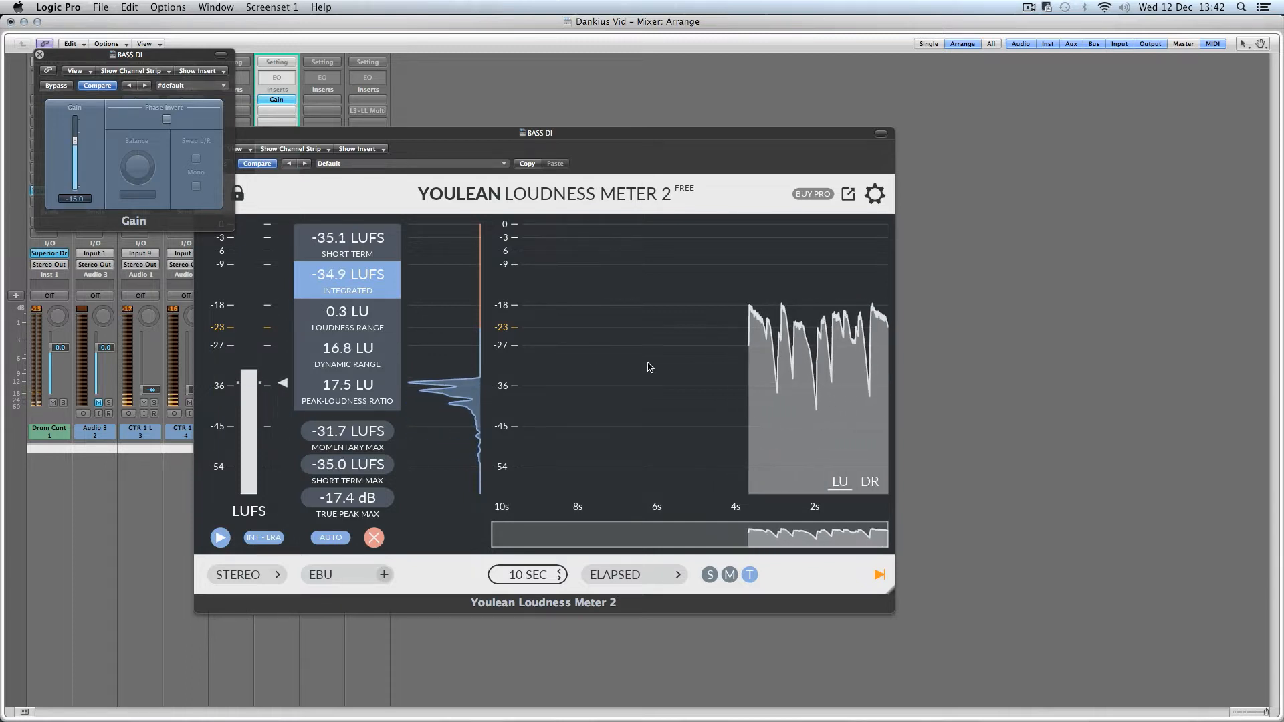
pyautogui.click(813, 309)
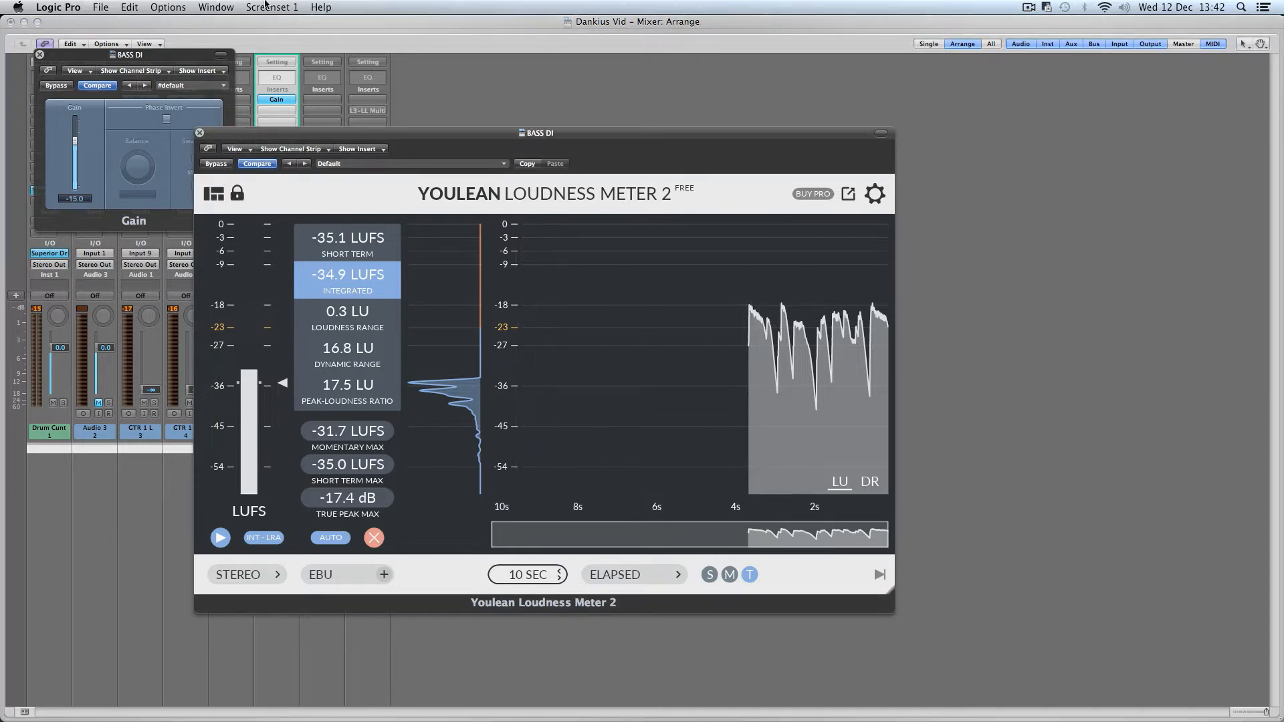
pyautogui.click(200, 133)
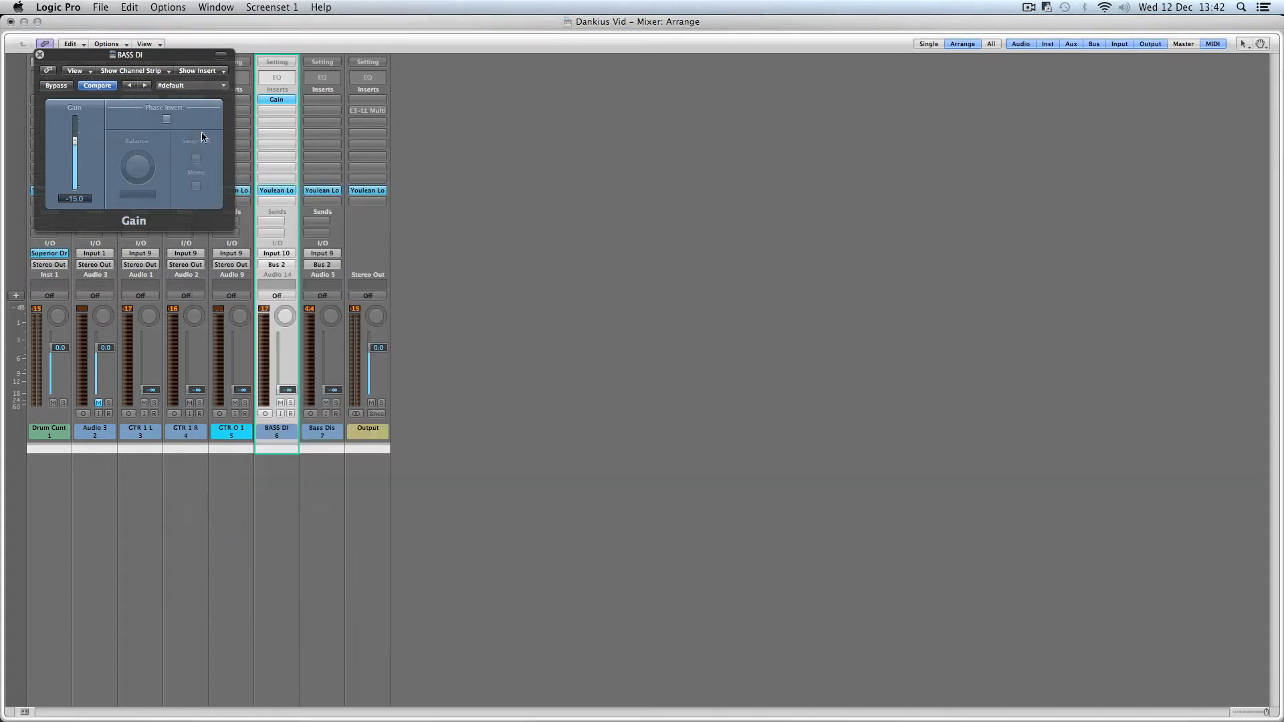
pyautogui.click(39, 55)
# Step: Copy BASS DI's Gain plug-in to the Bass Dis channel and show only true peak in Bass Dis's loudness meter during playback
pyautogui.moveTo(276, 98); pyautogui.dragTo(324, 106)
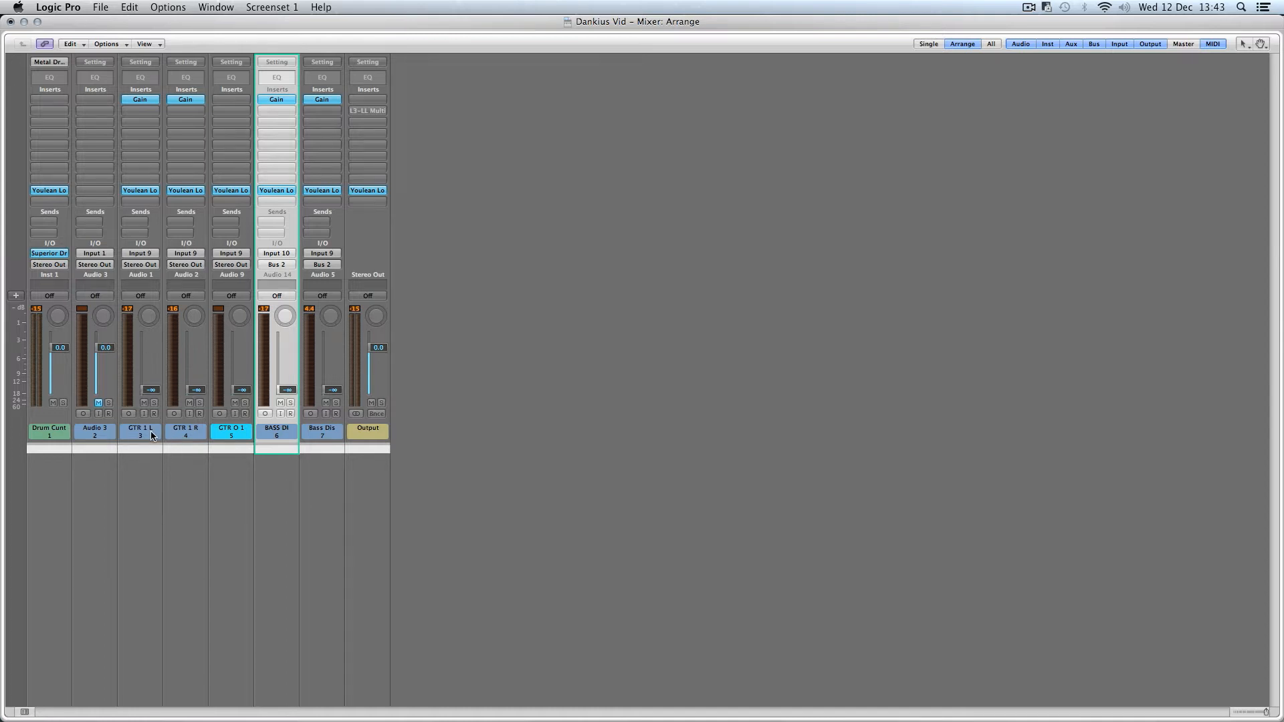
pyautogui.click(322, 190)
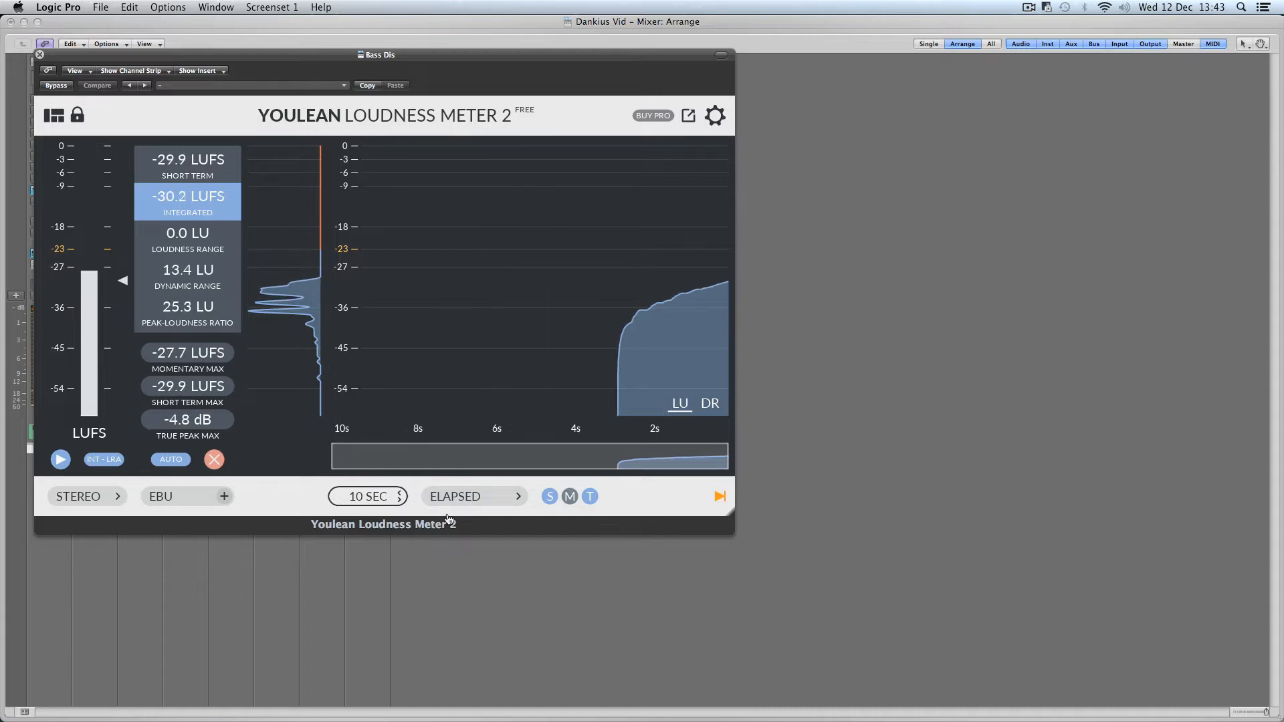
pyautogui.click(549, 496)
pyautogui.press('space')
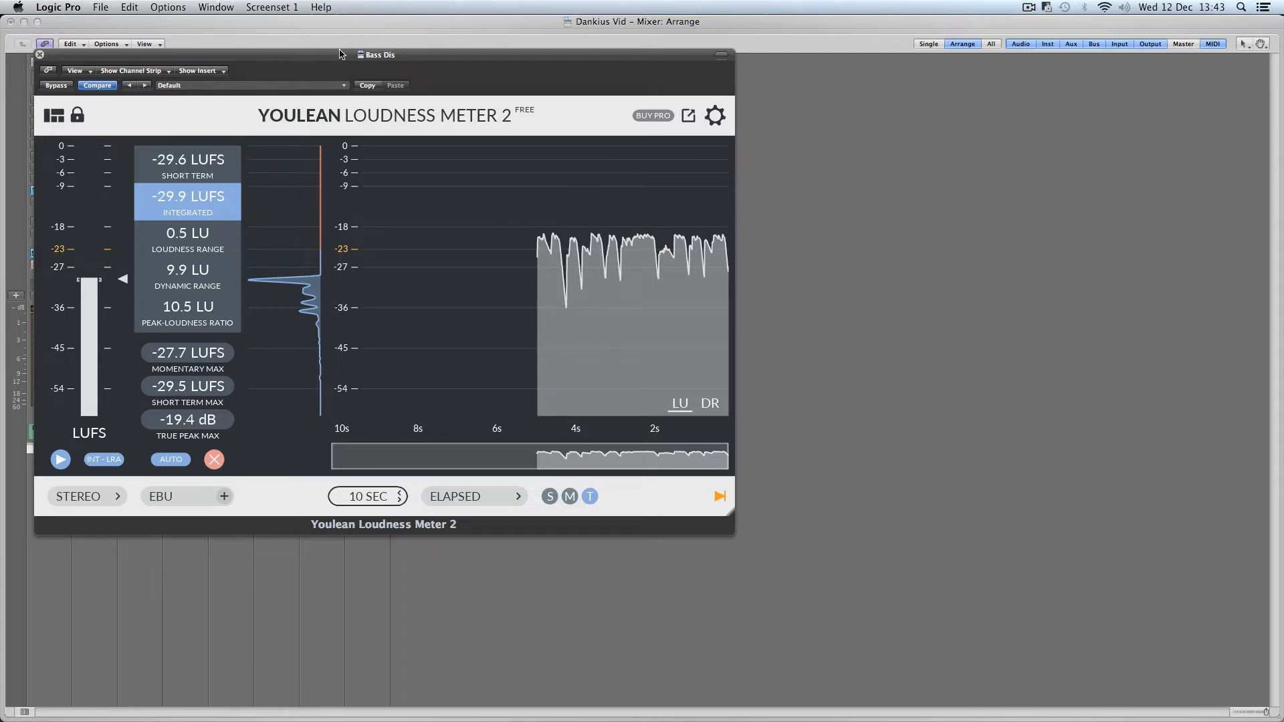
# Step: Set the gain in Bass Dis's Gain plug-in to about -12.9 dB, and hide the plug-in windows
pyautogui.moveTo(340, 53); pyautogui.dragTo(532, 217)
pyautogui.click(311, 100)
pyautogui.moveTo(75, 150); pyautogui.dragTo(84, 152)
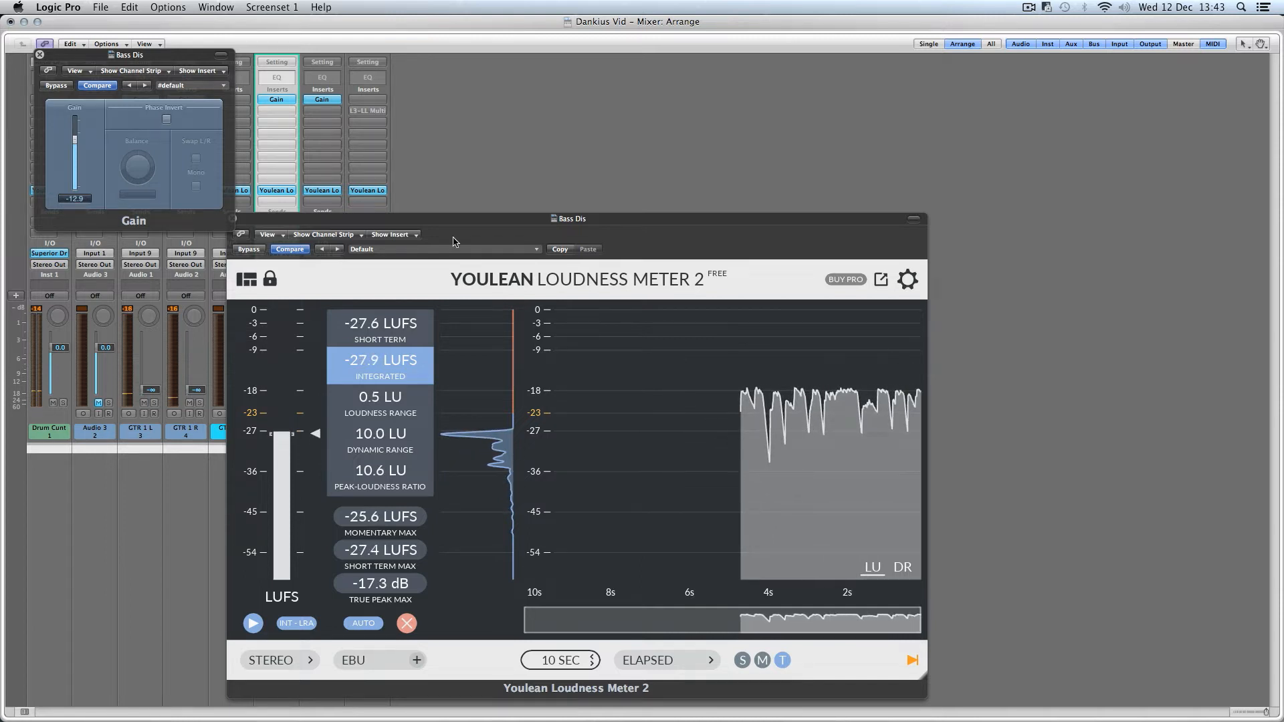
pyautogui.press('v')
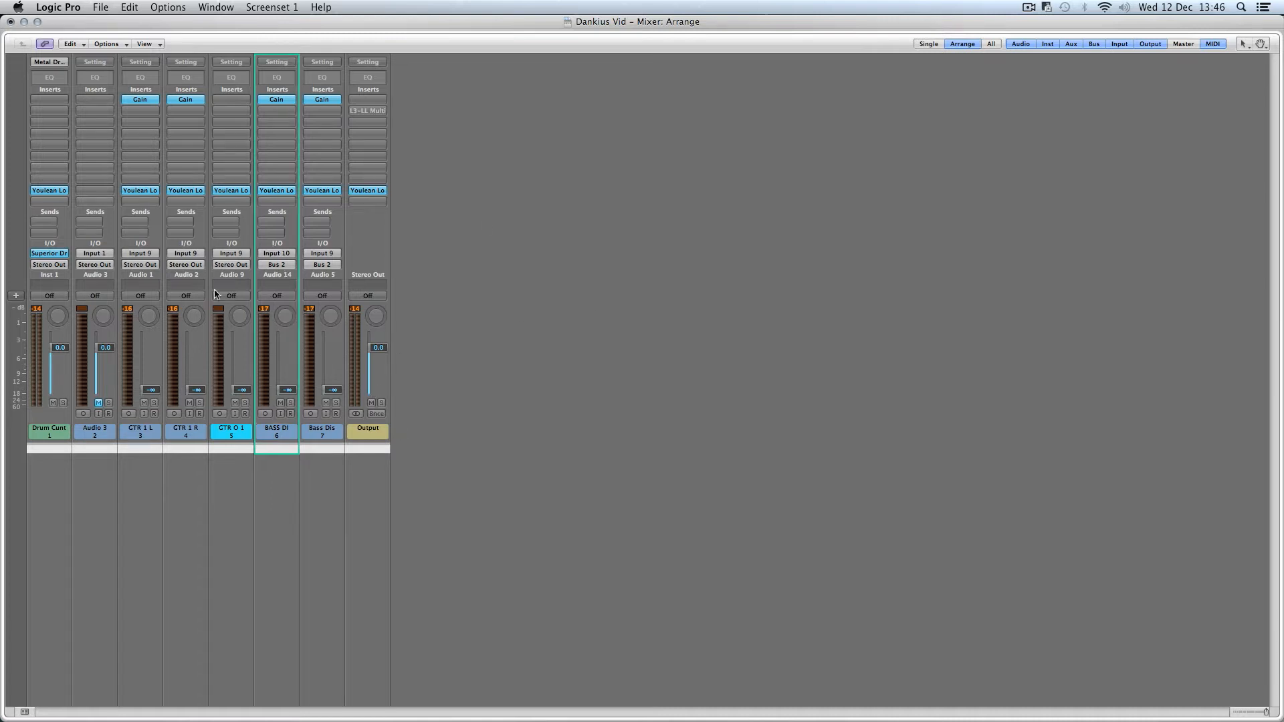
# Step: Route the outputs of GTR 1 L and GTR 1 R to Bus 1 and rename the new aux channel Guitars
pyautogui.moveTo(146, 464); pyautogui.dragTo(134, 448)
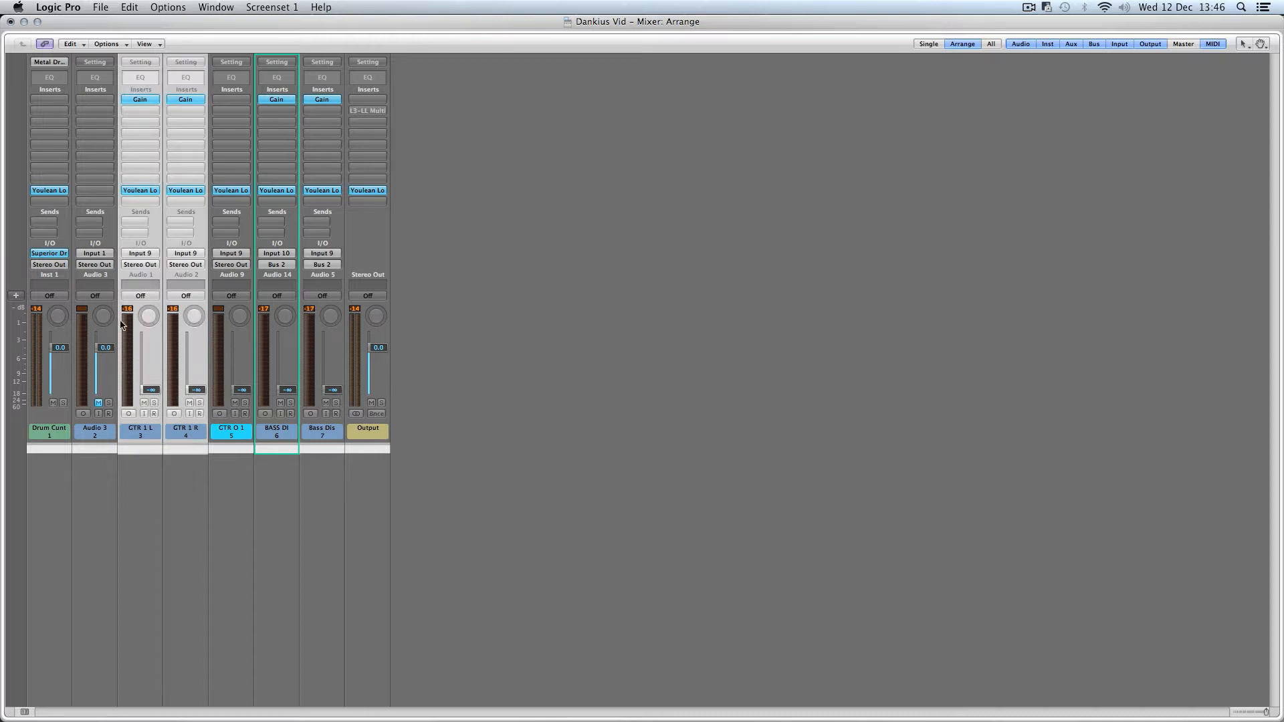
pyautogui.click(142, 265)
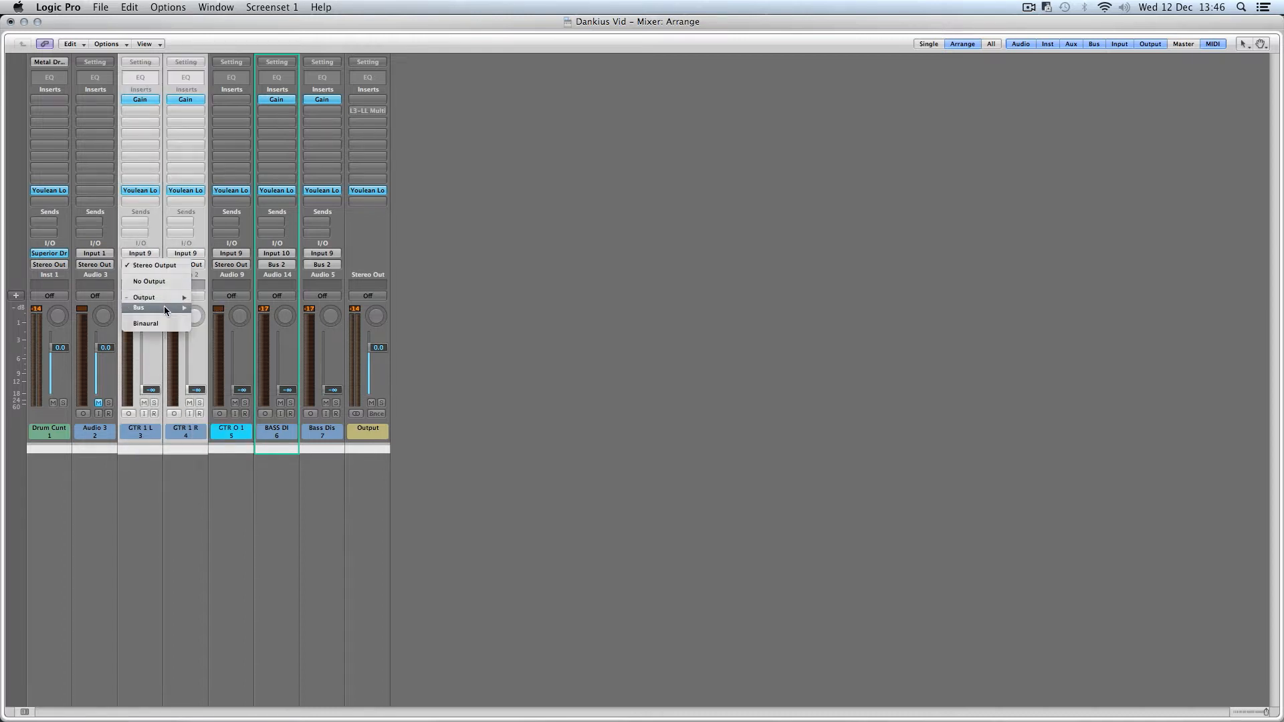
pyautogui.moveTo(163, 307)
pyautogui.click(232, 79)
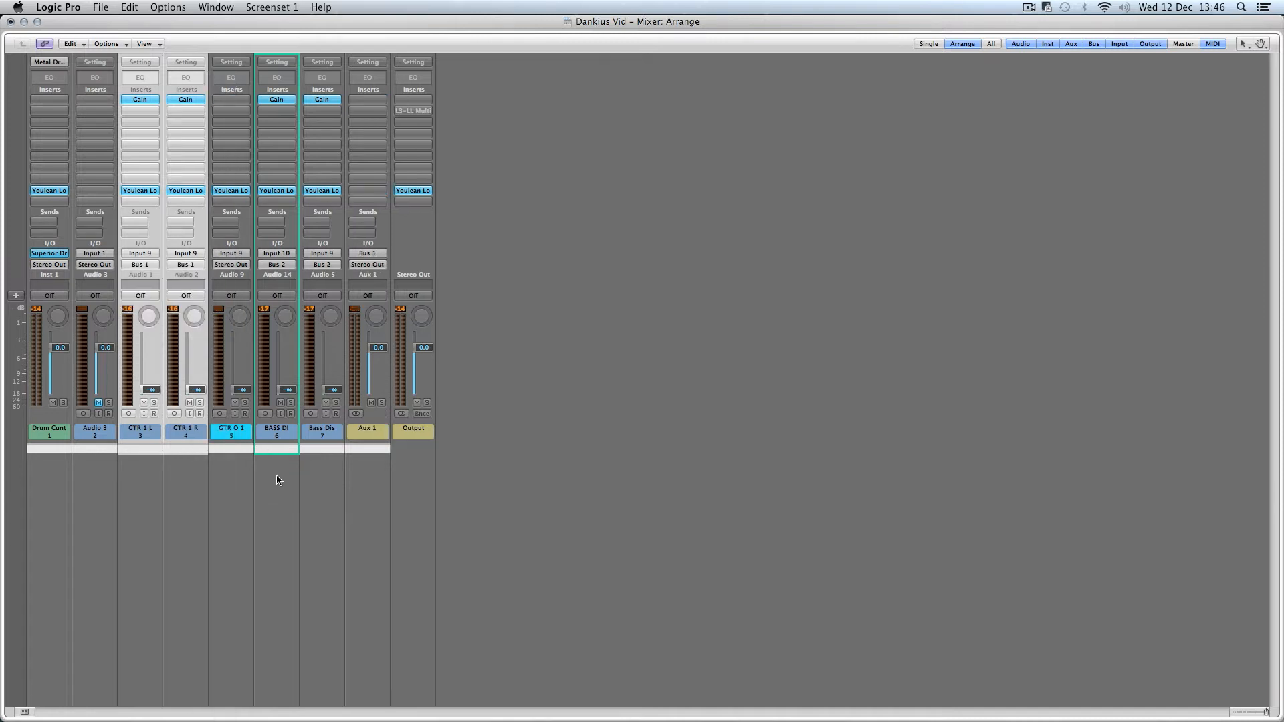
pyautogui.doubleClick(363, 431)
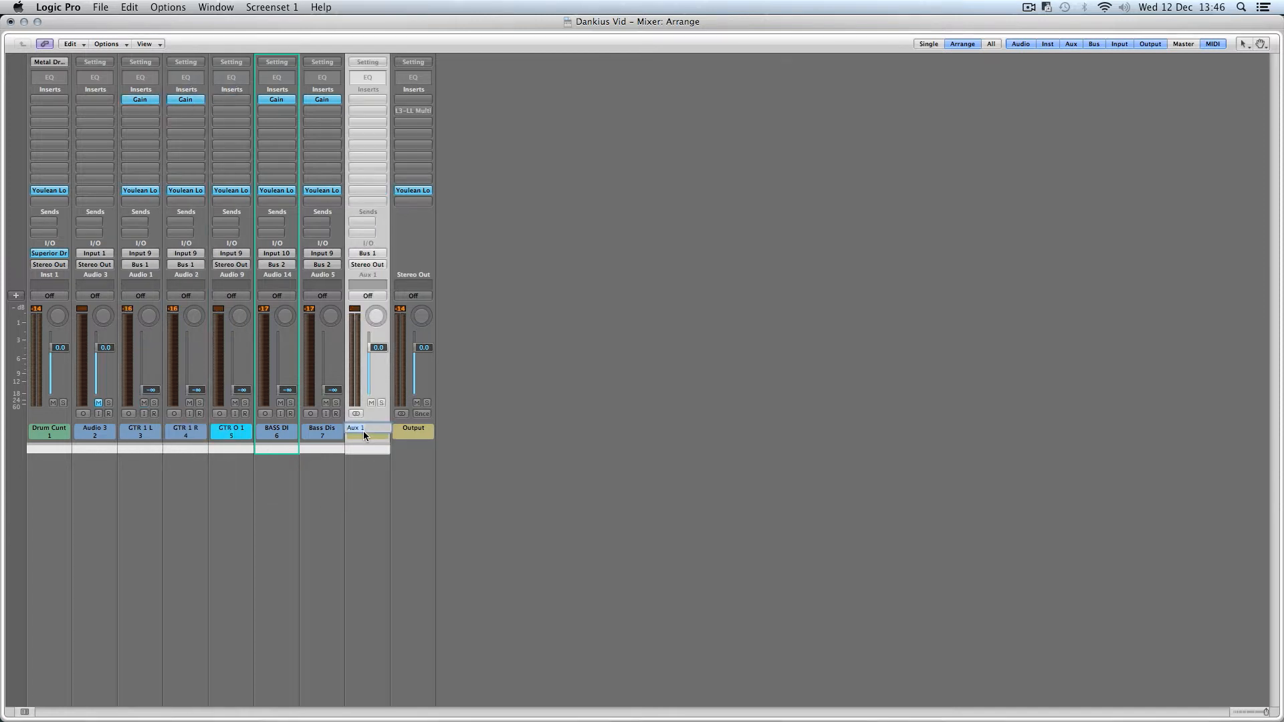
pyautogui.press('Return')
# Step: Set the GTR 1 L and GTR 1 R faders together to about -15.2 dB, playing back to check the Guitars channel's level
pyautogui.moveTo(168, 486); pyautogui.dragTo(137, 441)
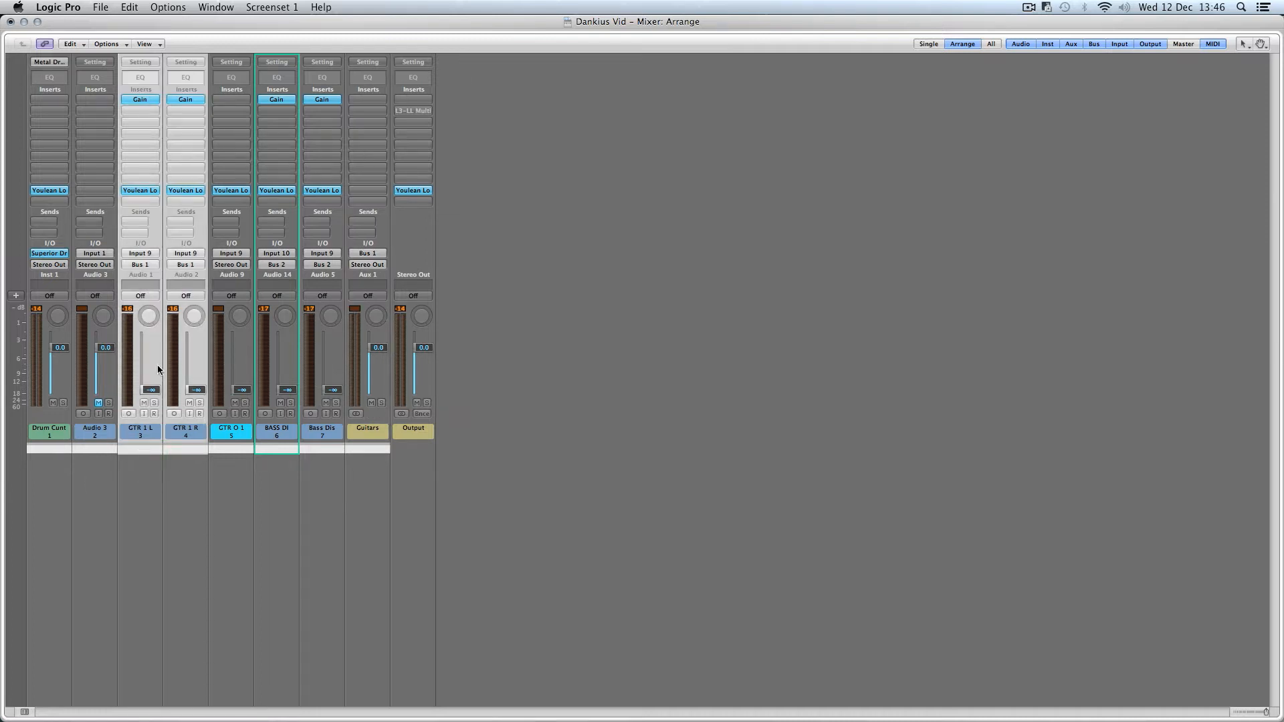
pyautogui.moveTo(259, 26); pyautogui.dragTo(763, 10)
pyautogui.press('space')
pyautogui.moveTo(659, 396); pyautogui.dragTo(667, 345)
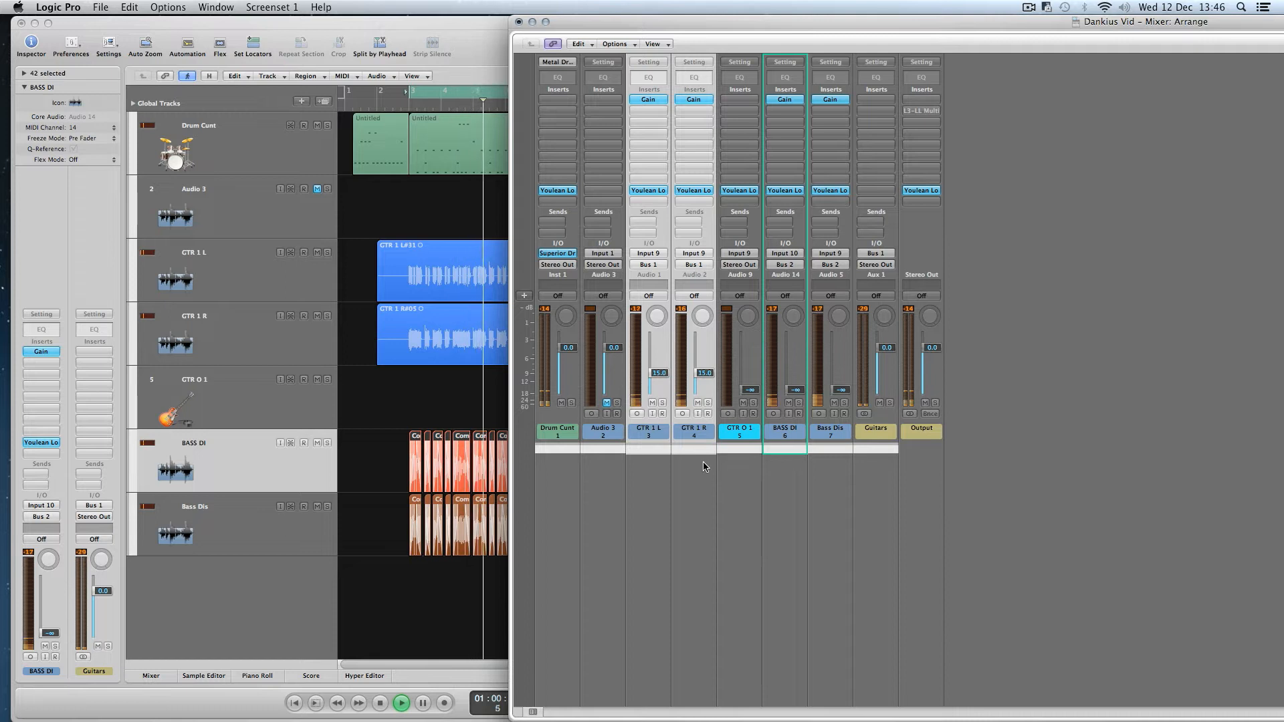
pyautogui.press('space')
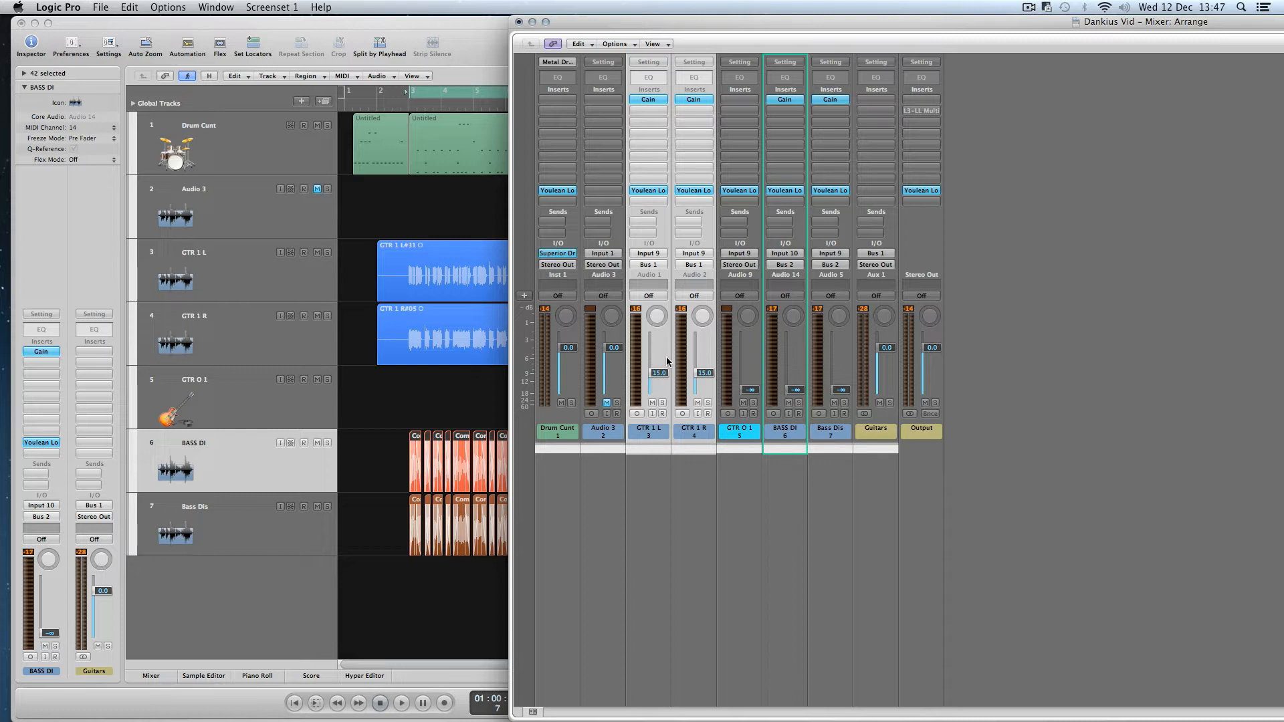
pyautogui.moveTo(658, 373)
pyautogui.mouseDown()
pyautogui.moveTo(663, 395)
pyautogui.moveTo(656, 367)
pyautogui.mouseUp()
pyautogui.press('space')
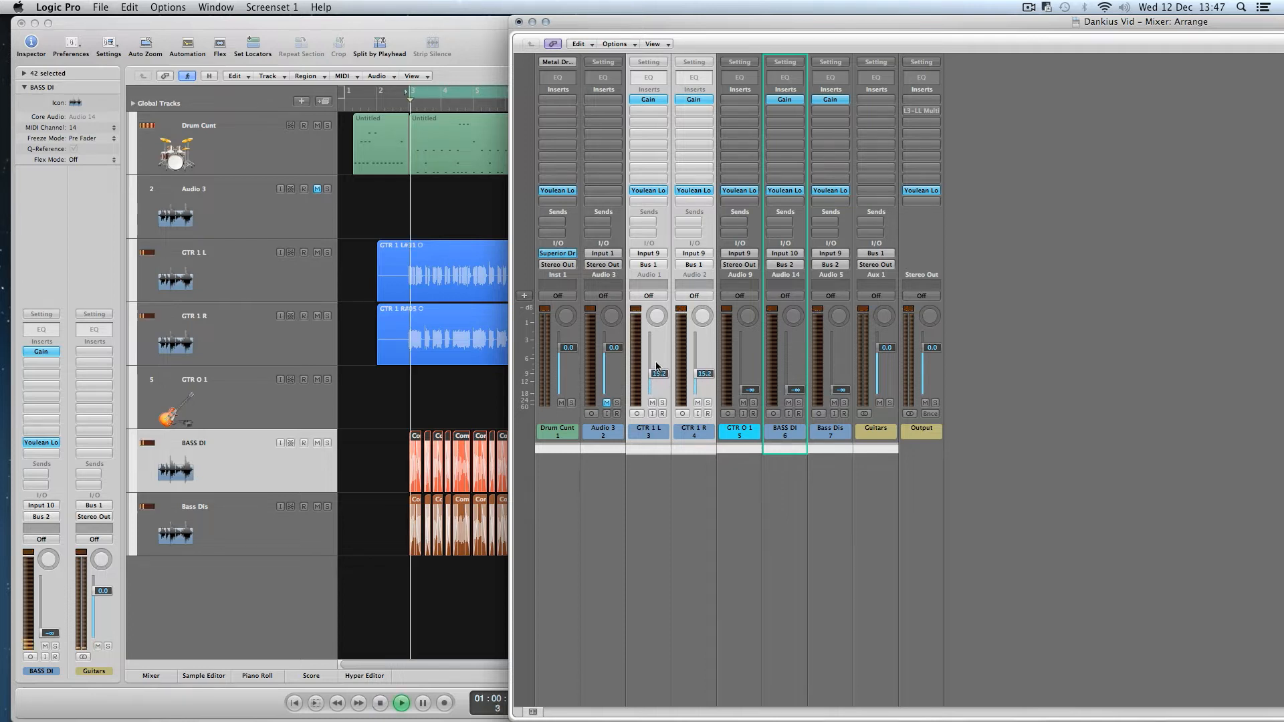
pyautogui.press('space')
# Step: Insert a Gain plug-in on the Guitars channel and set its gain to -15.0 dB
pyautogui.click(875, 110)
pyautogui.click(831, 137)
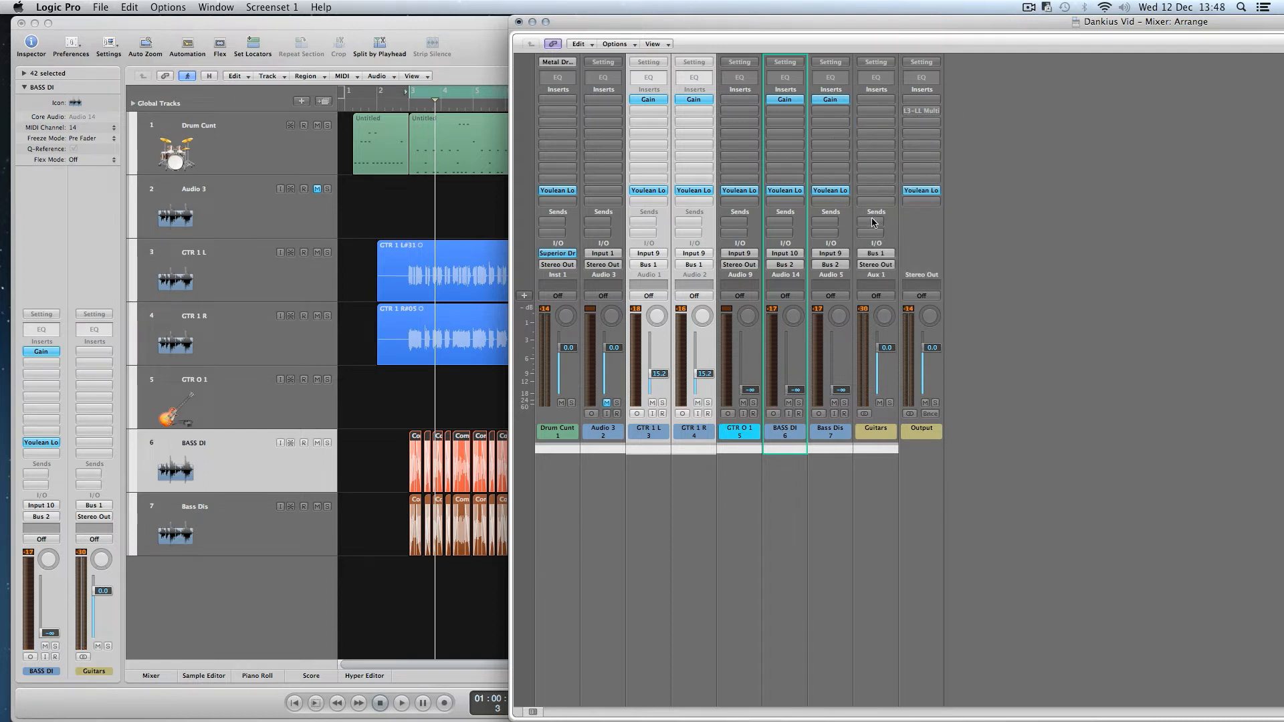
pyautogui.click(875, 121)
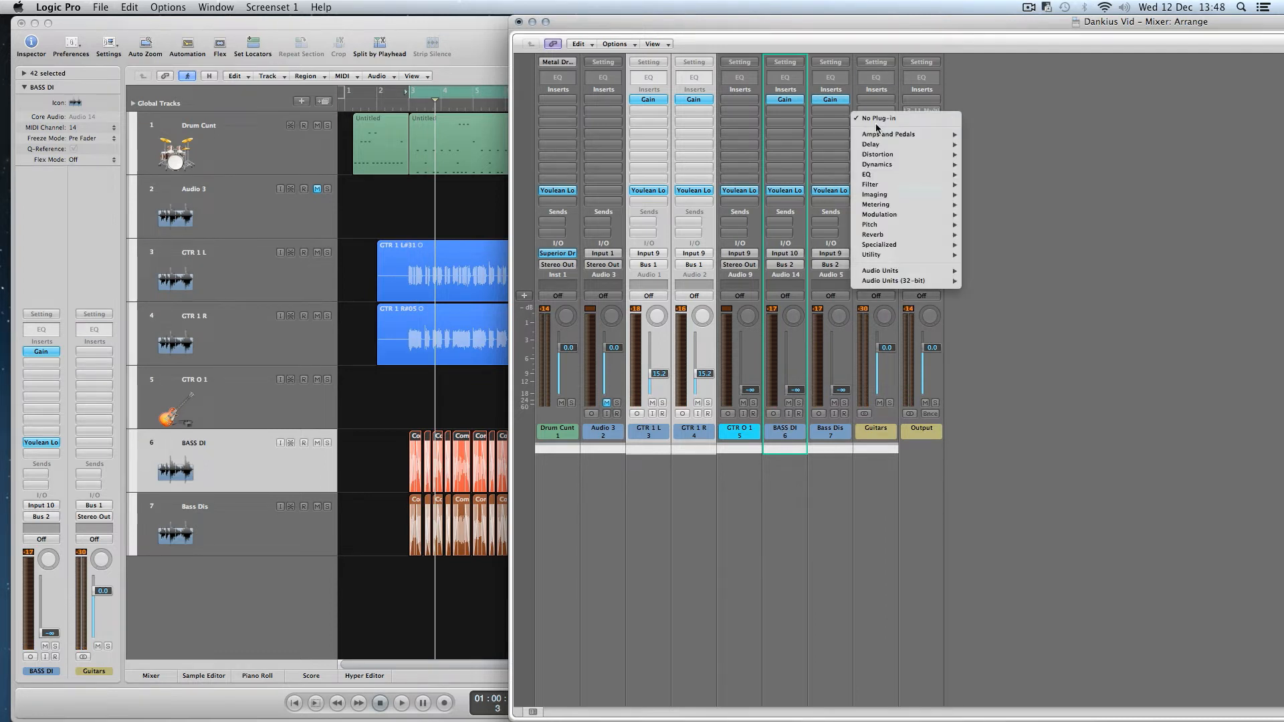
pyautogui.moveTo(902, 254)
pyautogui.moveTo(1035, 255)
pyautogui.click(1075, 255)
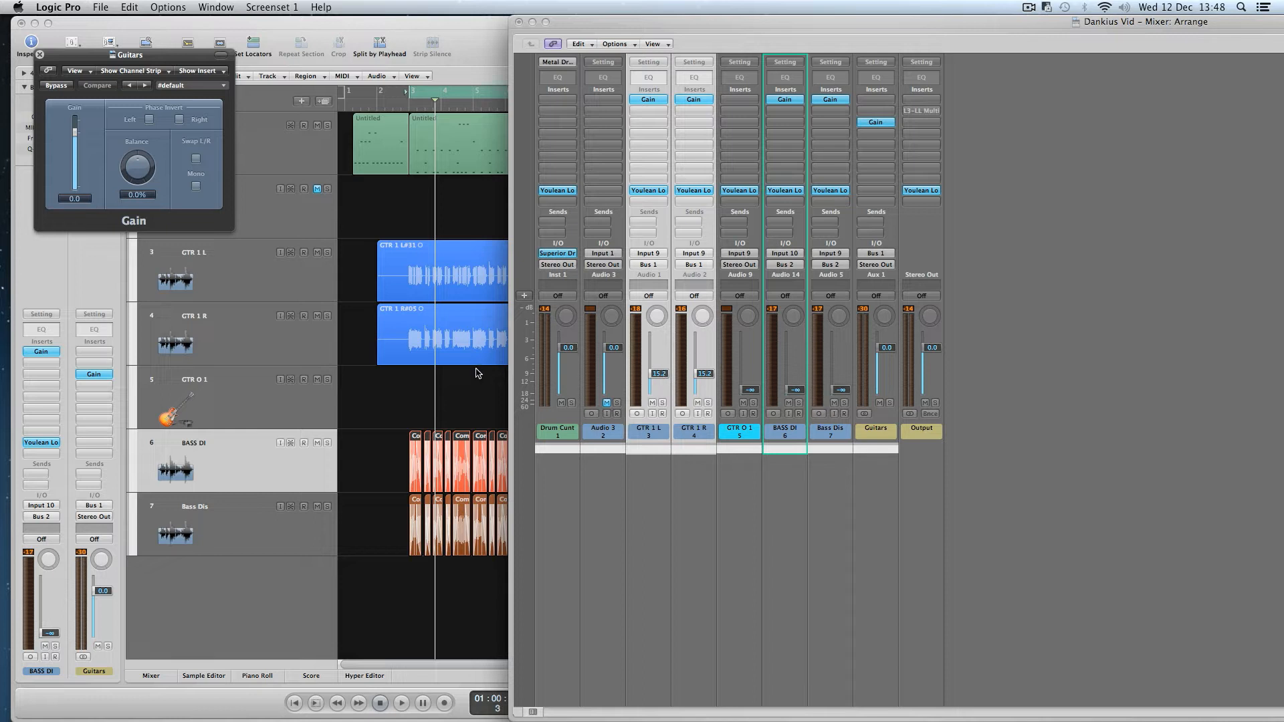
pyautogui.doubleClick(74, 198)
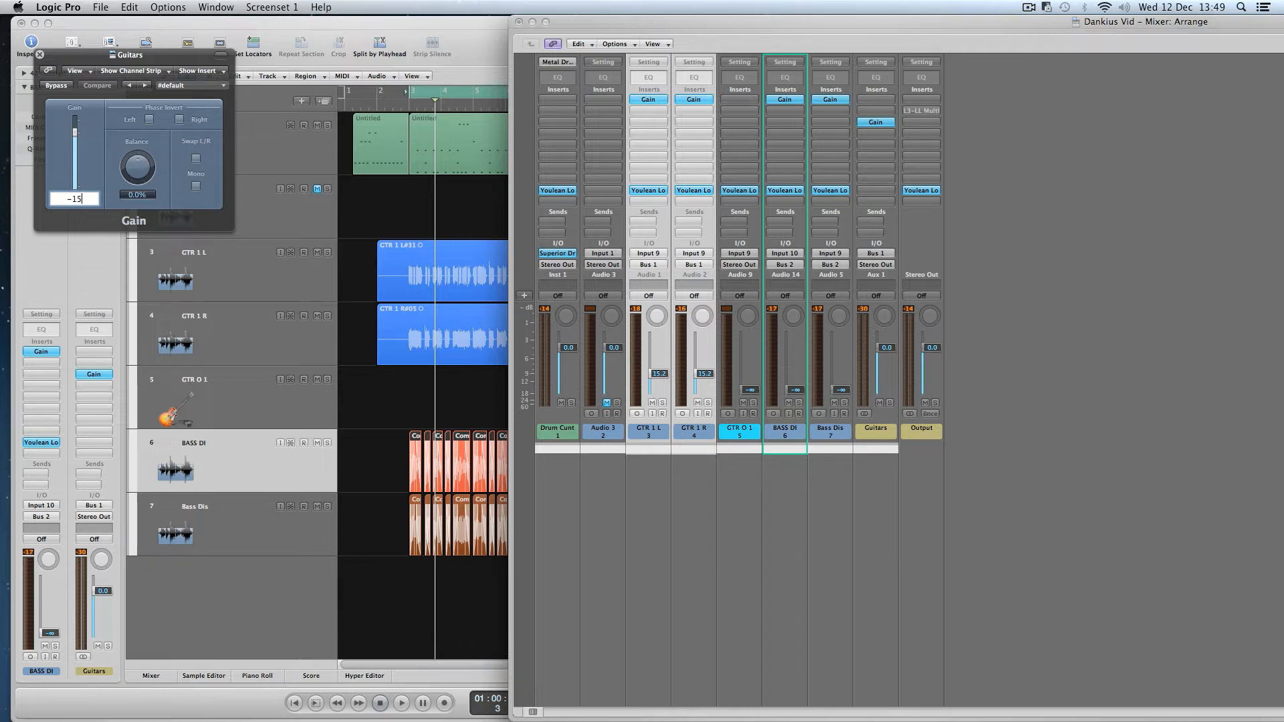
pyautogui.press('Return')
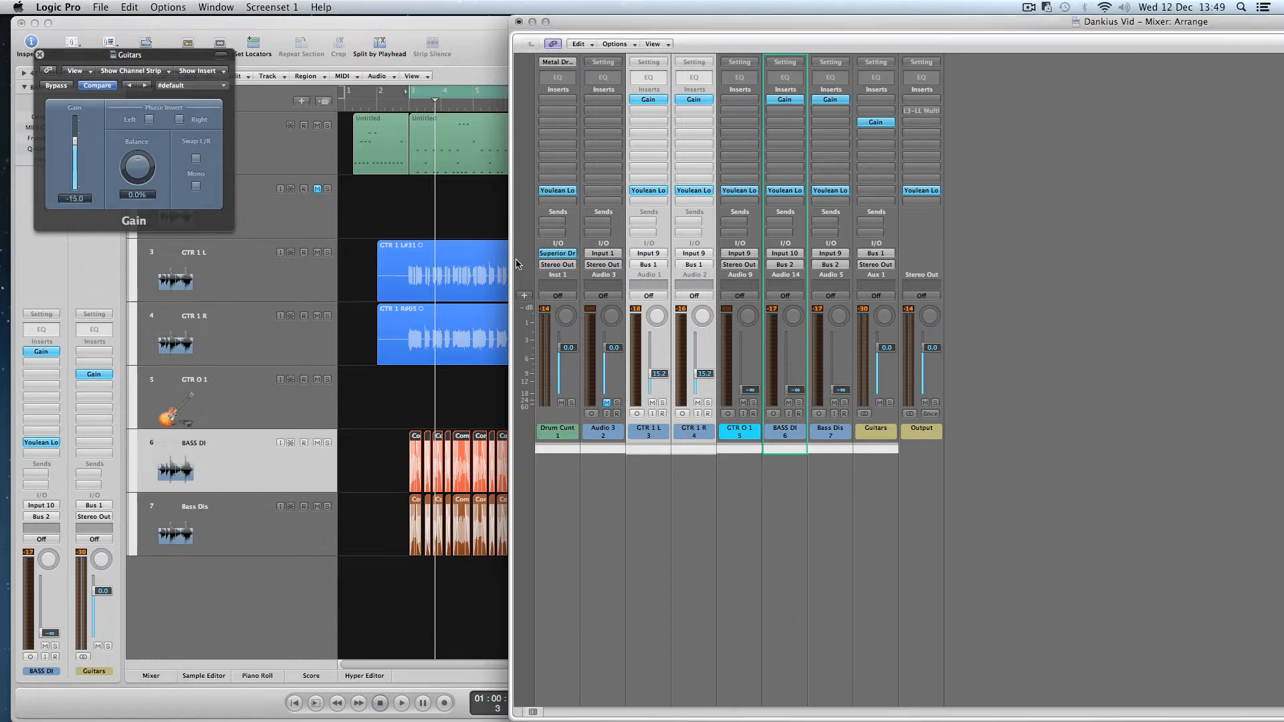
# Step: Reset the GTR 1 L and GTR 1 R faders to 0.0 dB and adjust the Guitars channel's gain to about -13.9 dB during playback
pyautogui.keyDown('alt'); pyautogui.click(667, 372); pyautogui.keyUp('alt')
pyautogui.press('space')
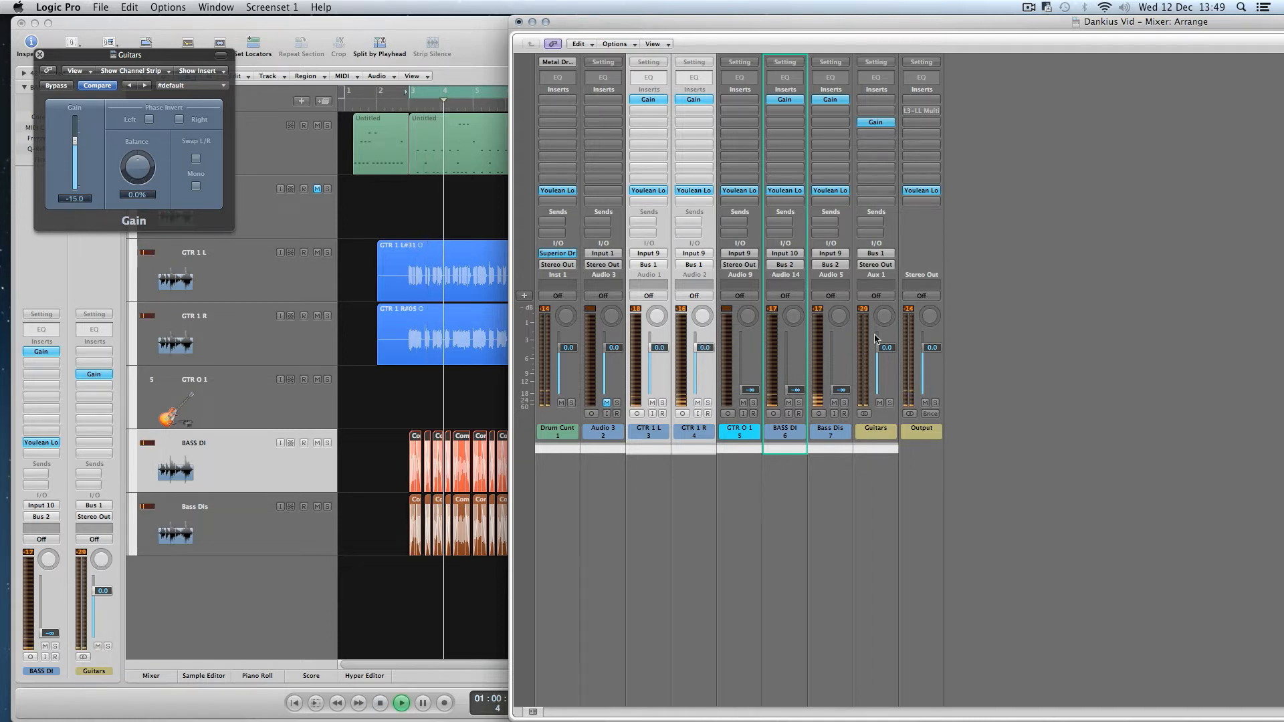
pyautogui.press('space')
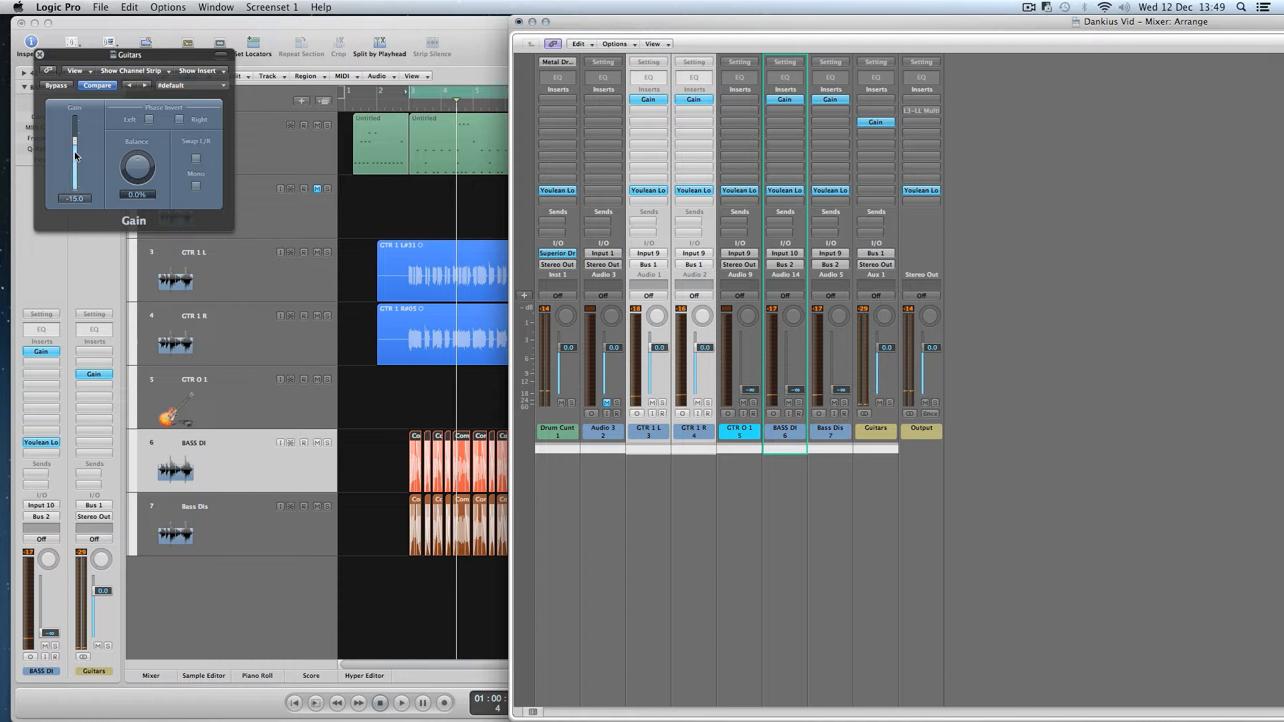
pyautogui.press('space')
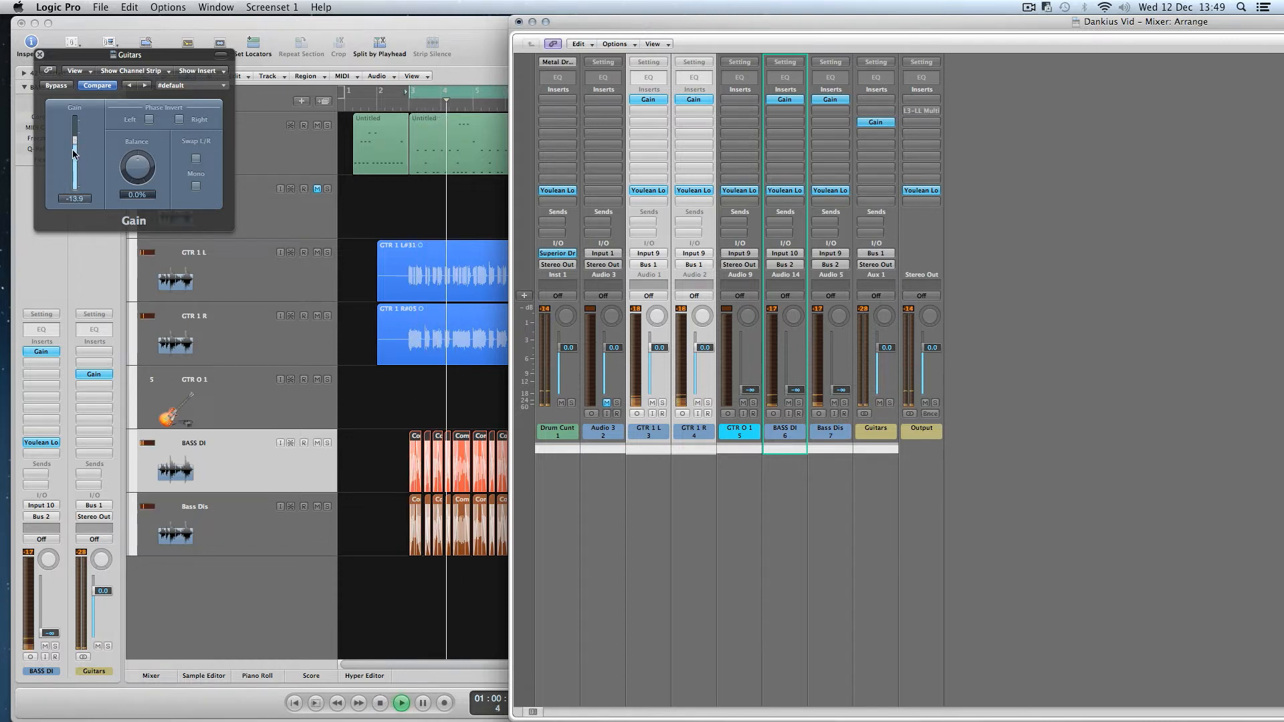
pyautogui.press('space')
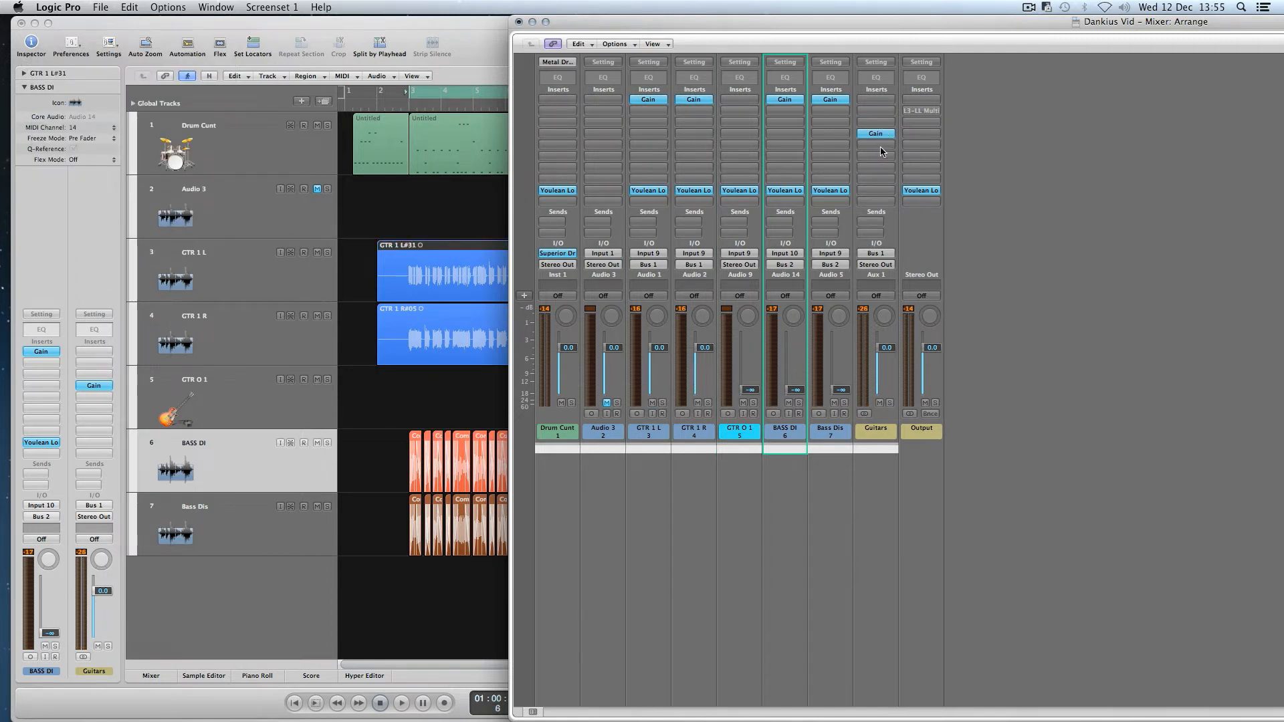
# Step: Insert the Harrison Consoles AVA LegacyQ equalizer below the Gain plug-in on the Guitars channel and enlarge its window
pyautogui.click(880, 149)
pyautogui.moveTo(943, 293)
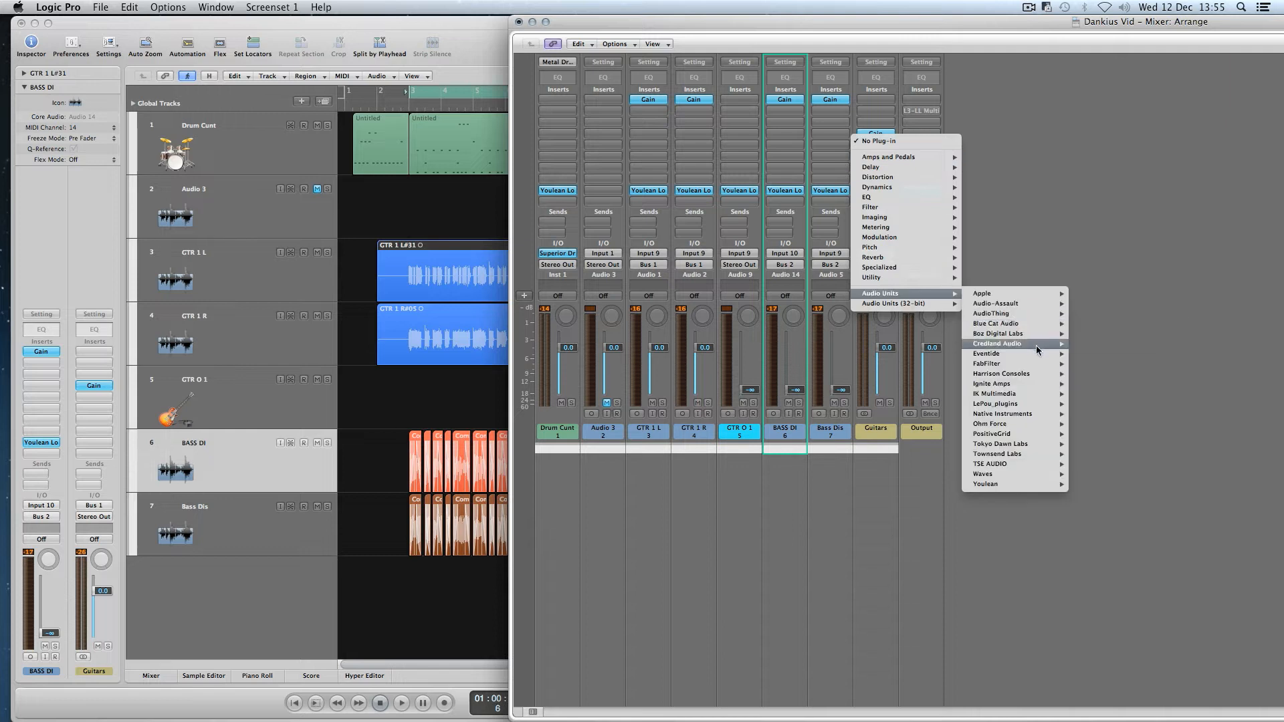
pyautogui.moveTo(1056, 374)
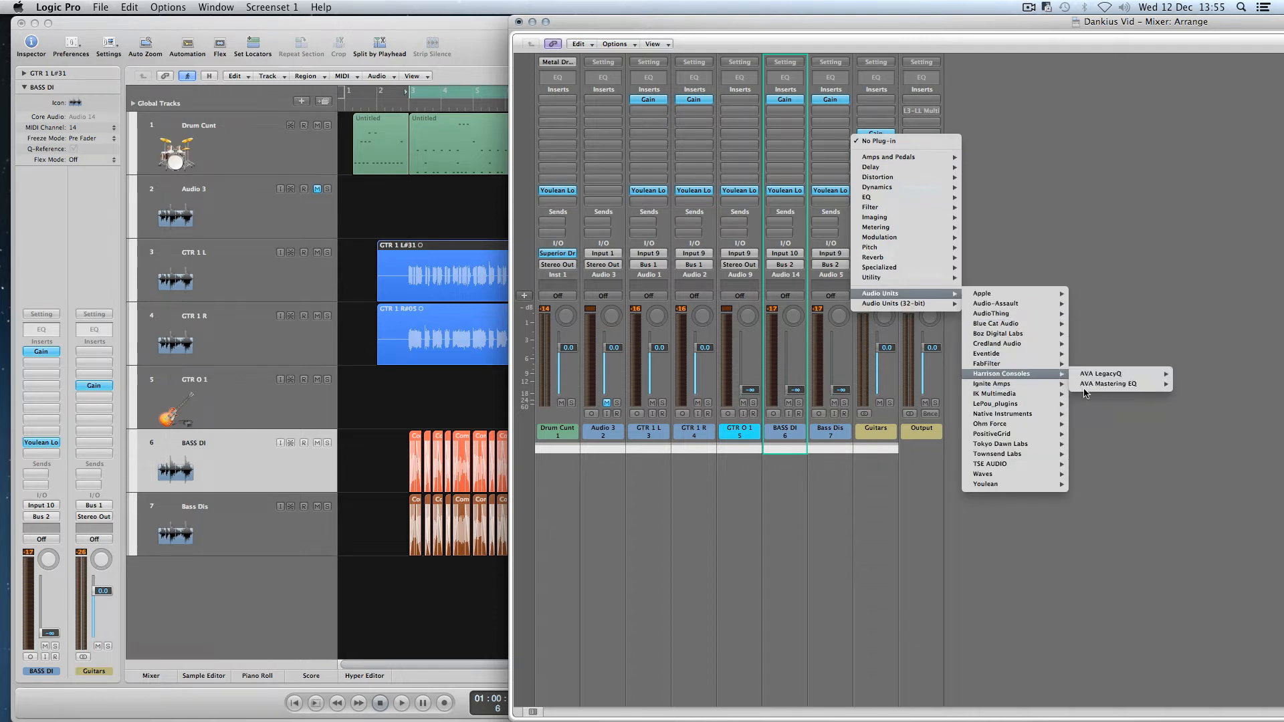
pyautogui.moveTo(1110, 374)
pyautogui.click(1191, 374)
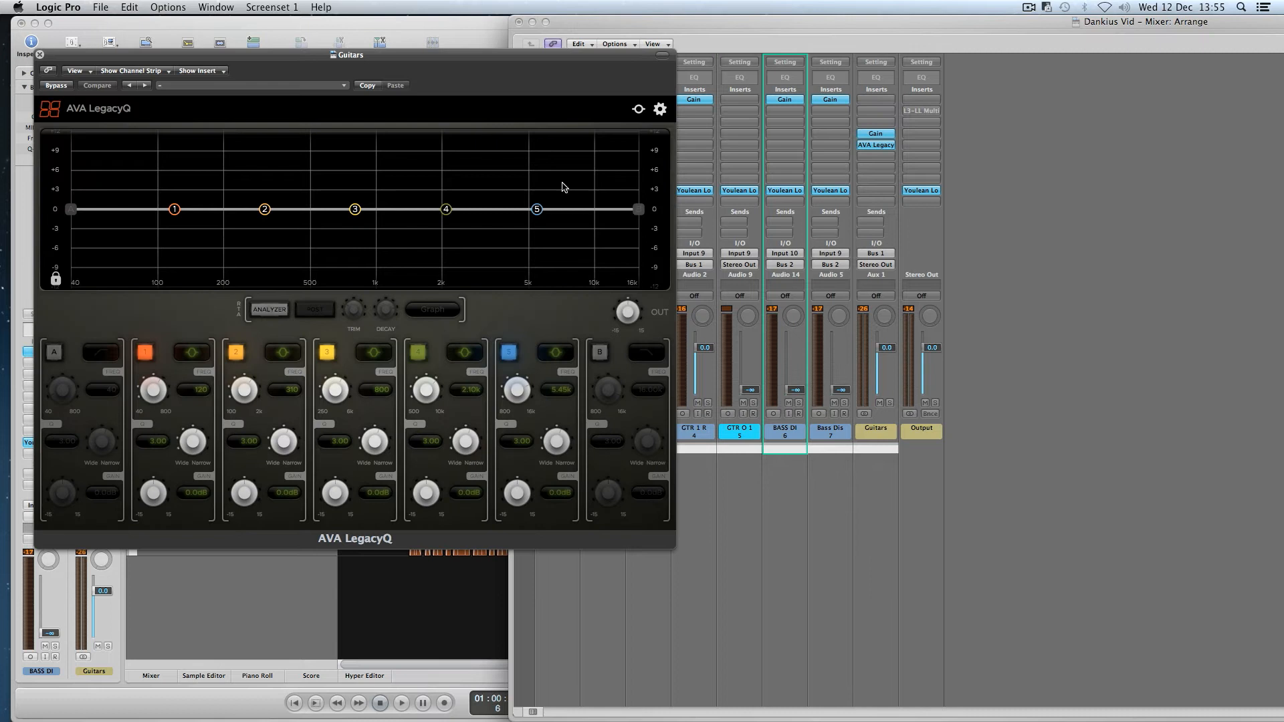
pyautogui.moveTo(382, 50); pyautogui.dragTo(756, 151)
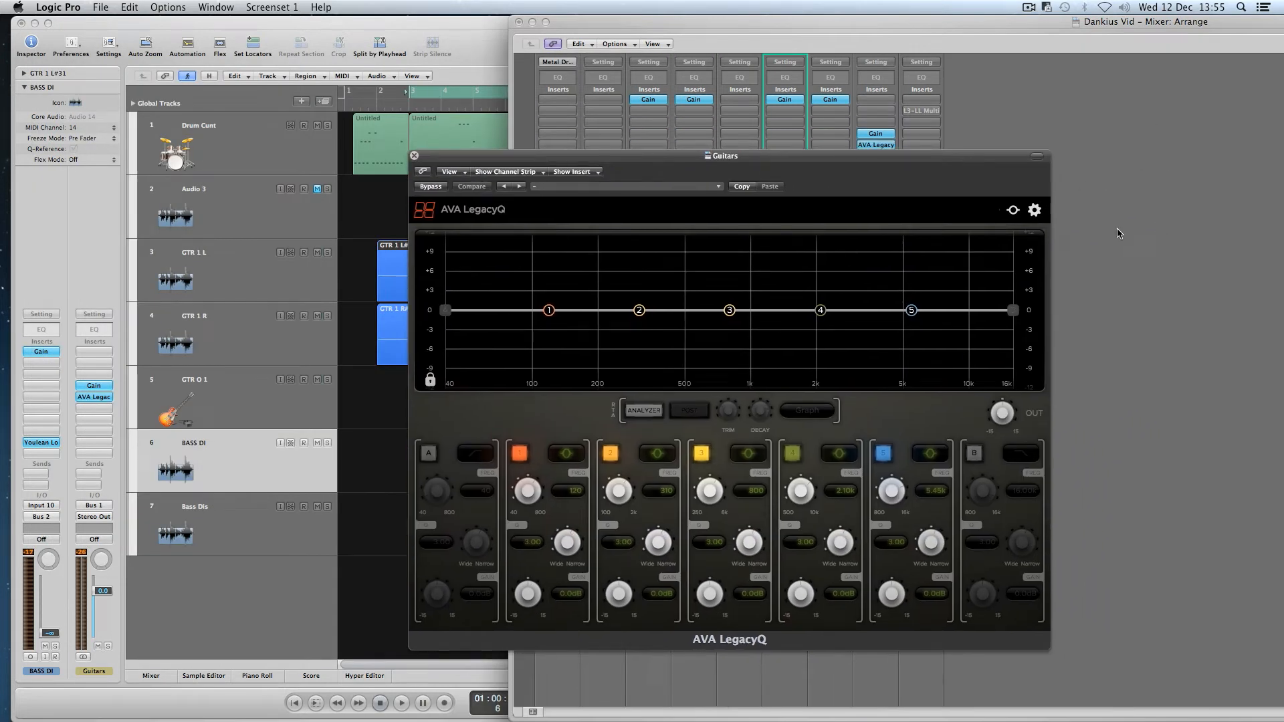
pyautogui.click(1033, 210)
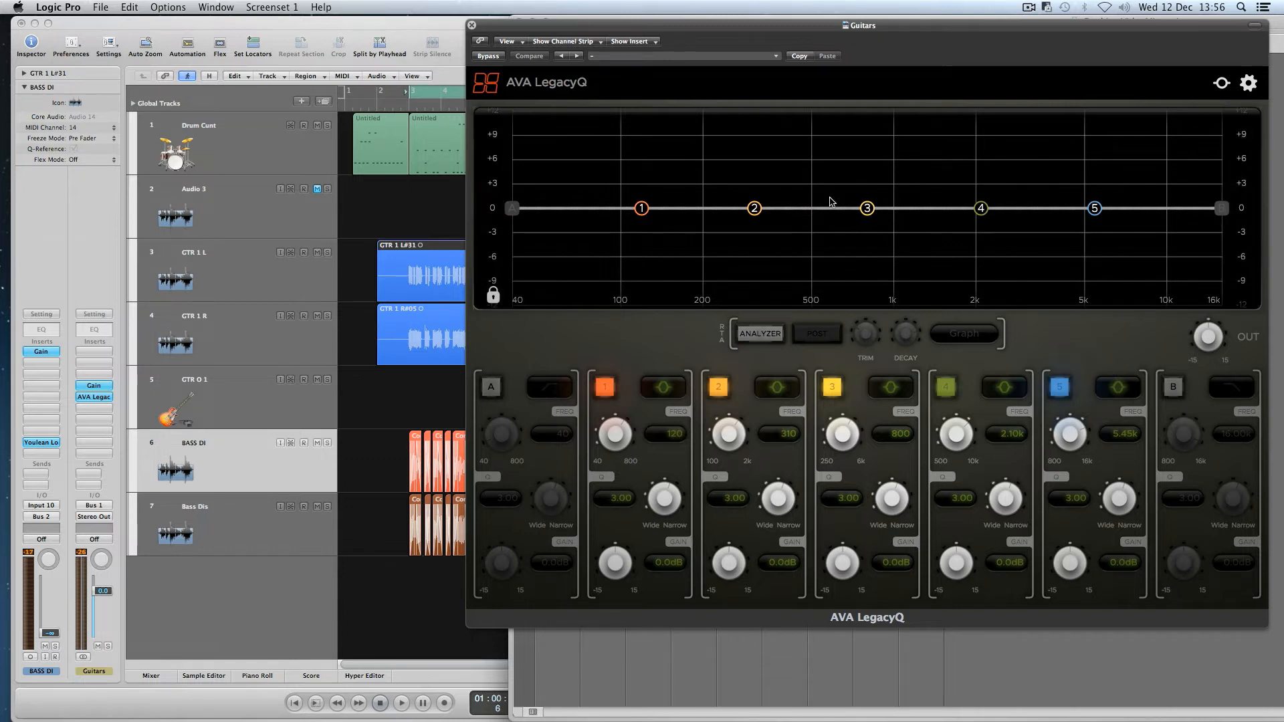
# Step: Turn on the AVA LegacyQ analyzer and play the song to inspect the guitars' frequency spectrum
pyautogui.click(760, 333)
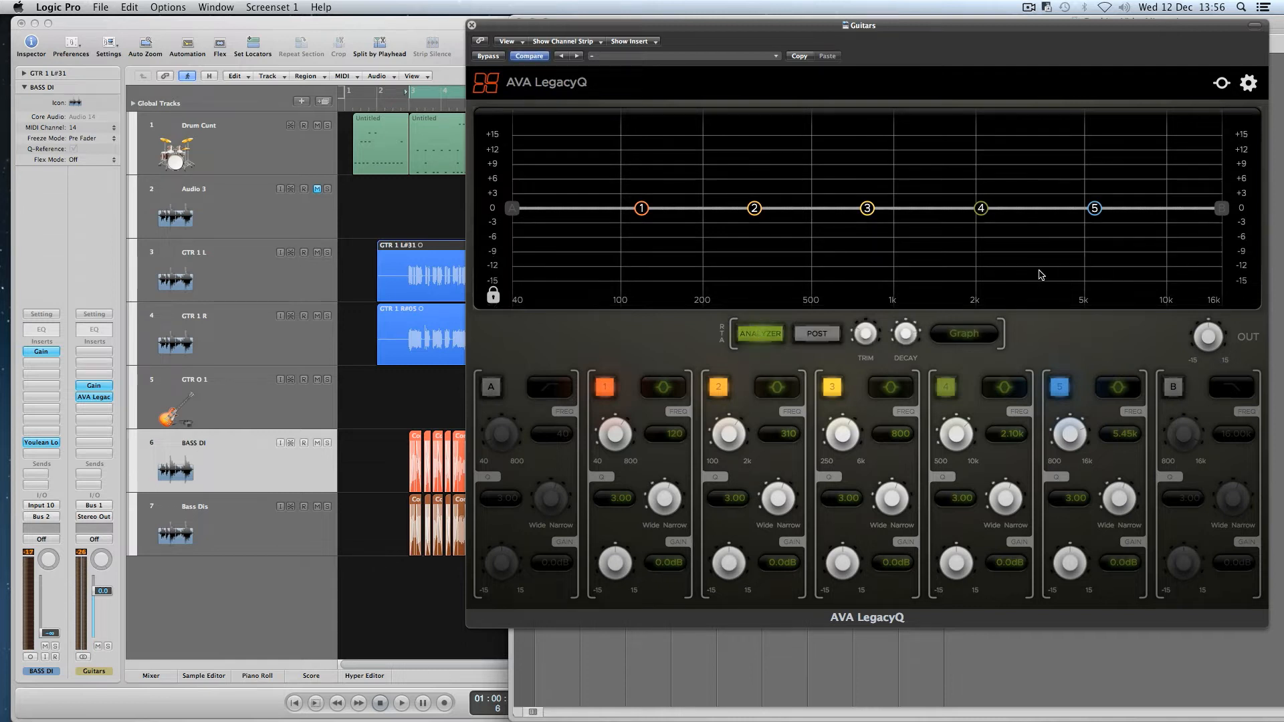
pyautogui.moveTo(904, 26); pyautogui.dragTo(949, 68)
pyautogui.press('space')
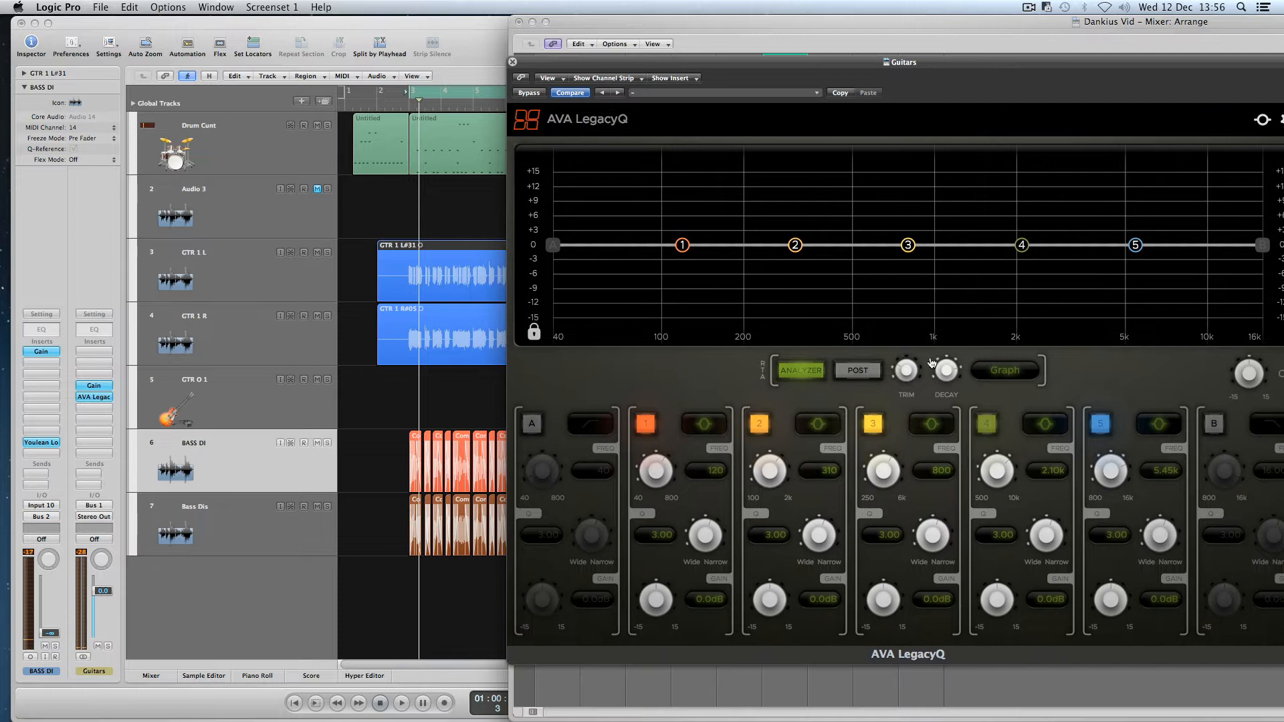
pyautogui.press('space')
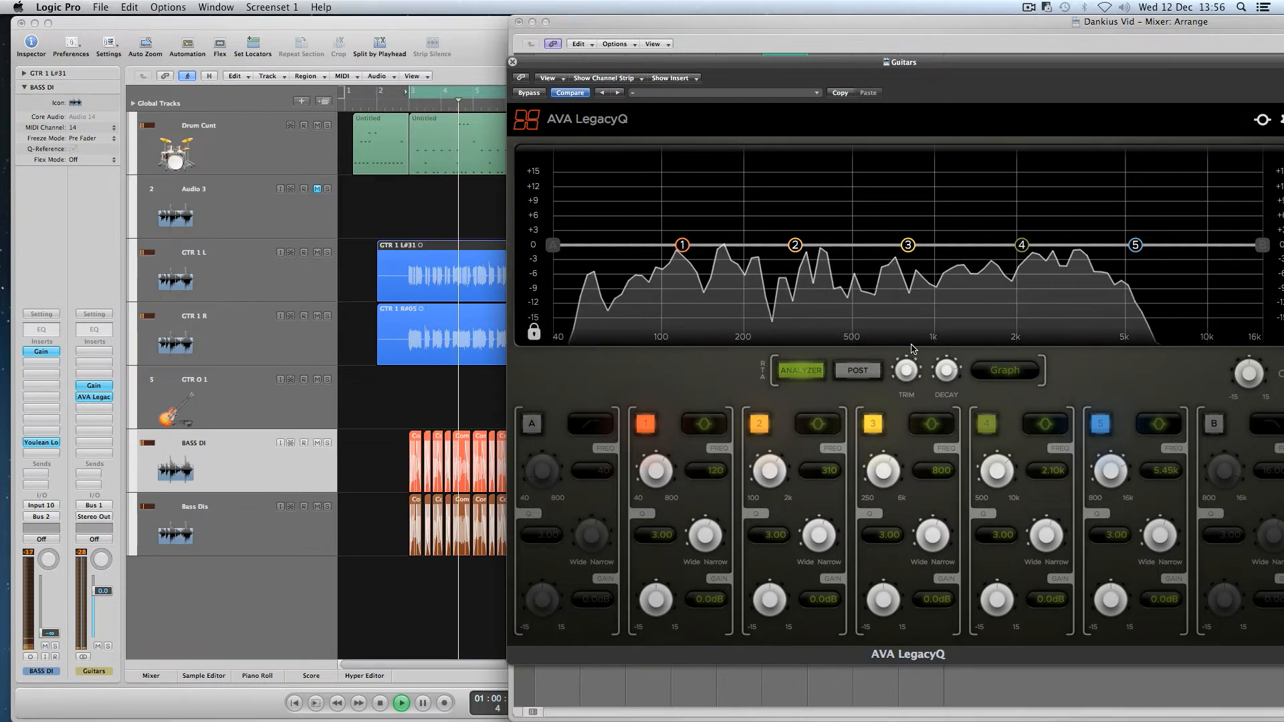
pyautogui.press('space')
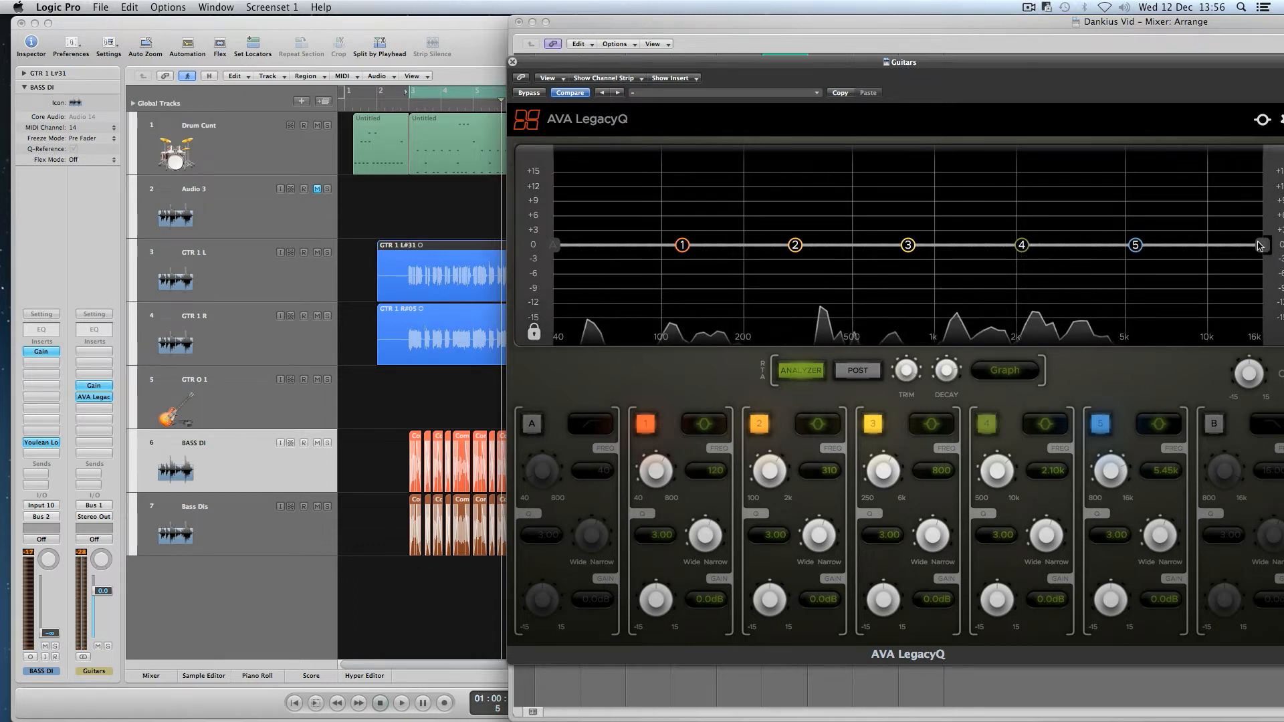
# Step: Enable the band B low-pass filter on the Guitars EQ and set its frequency to about 6.67 kHz
pyautogui.moveTo(1080, 62); pyautogui.dragTo(982, 26)
pyautogui.click(1116, 388)
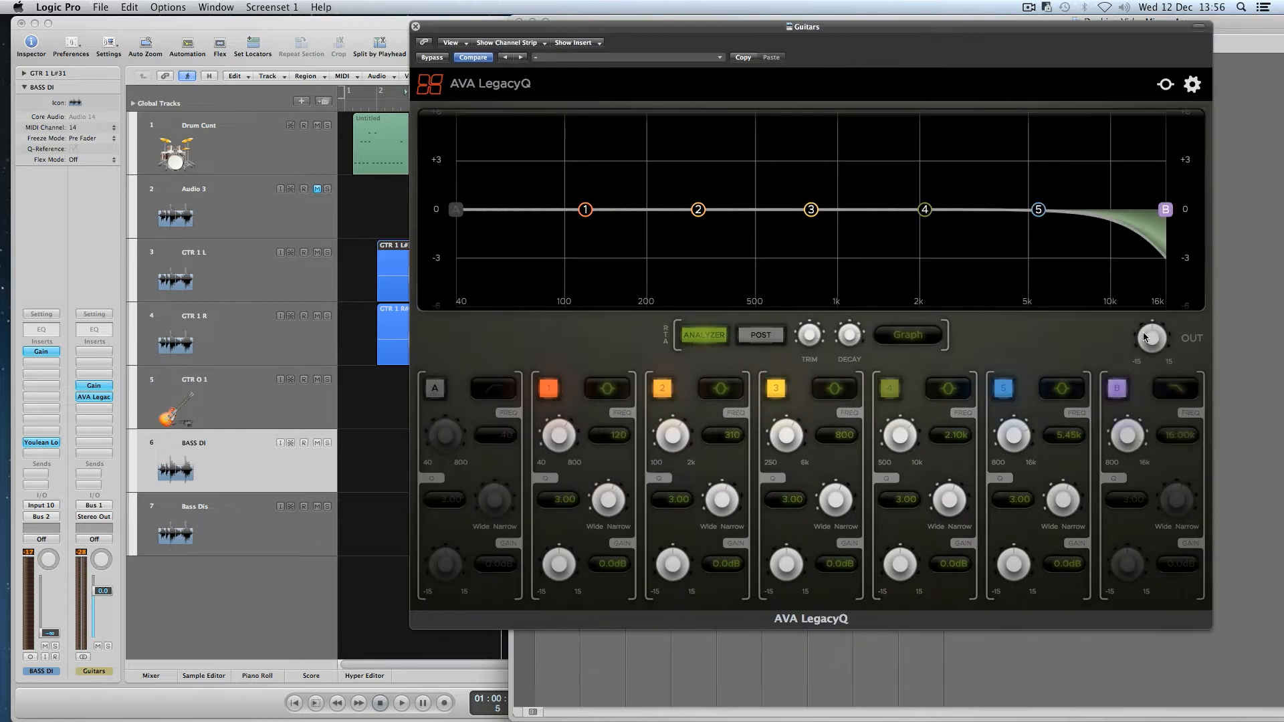
pyautogui.moveTo(1163, 212); pyautogui.dragTo(1073, 209)
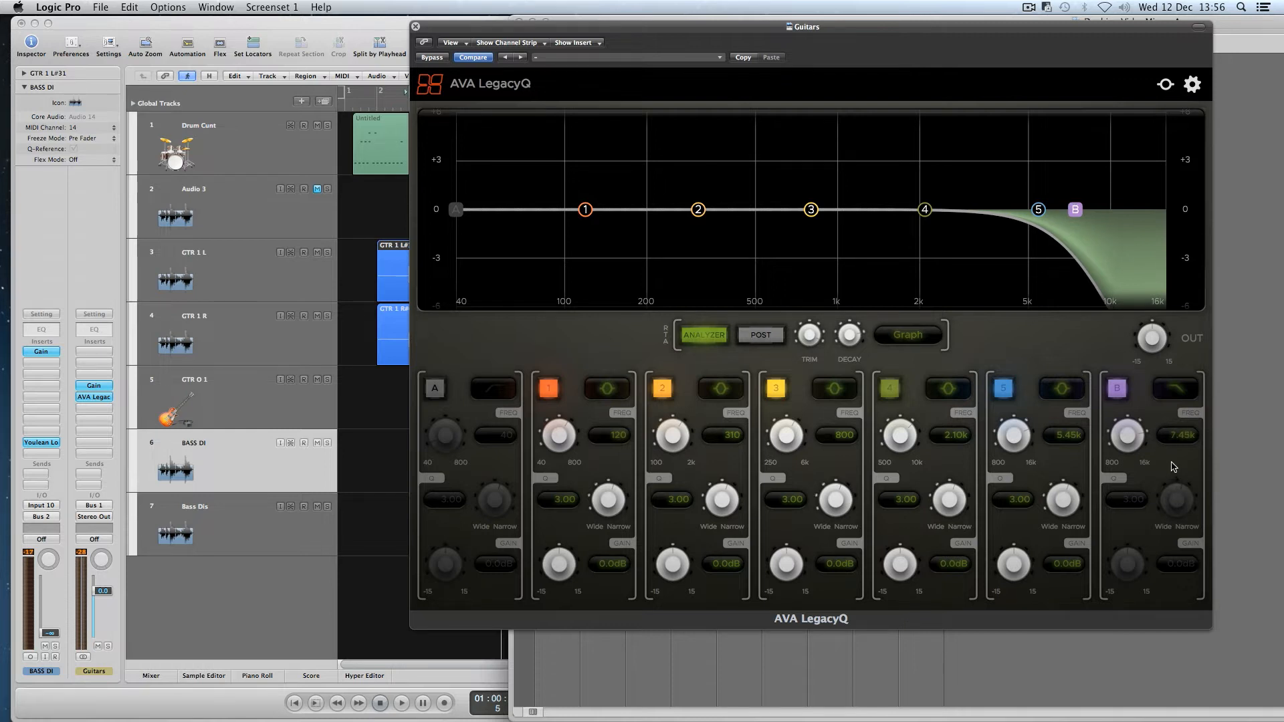
pyautogui.doubleClick(1191, 433)
pyautogui.click(1165, 474)
pyautogui.moveTo(1074, 210); pyautogui.dragTo(1061, 211)
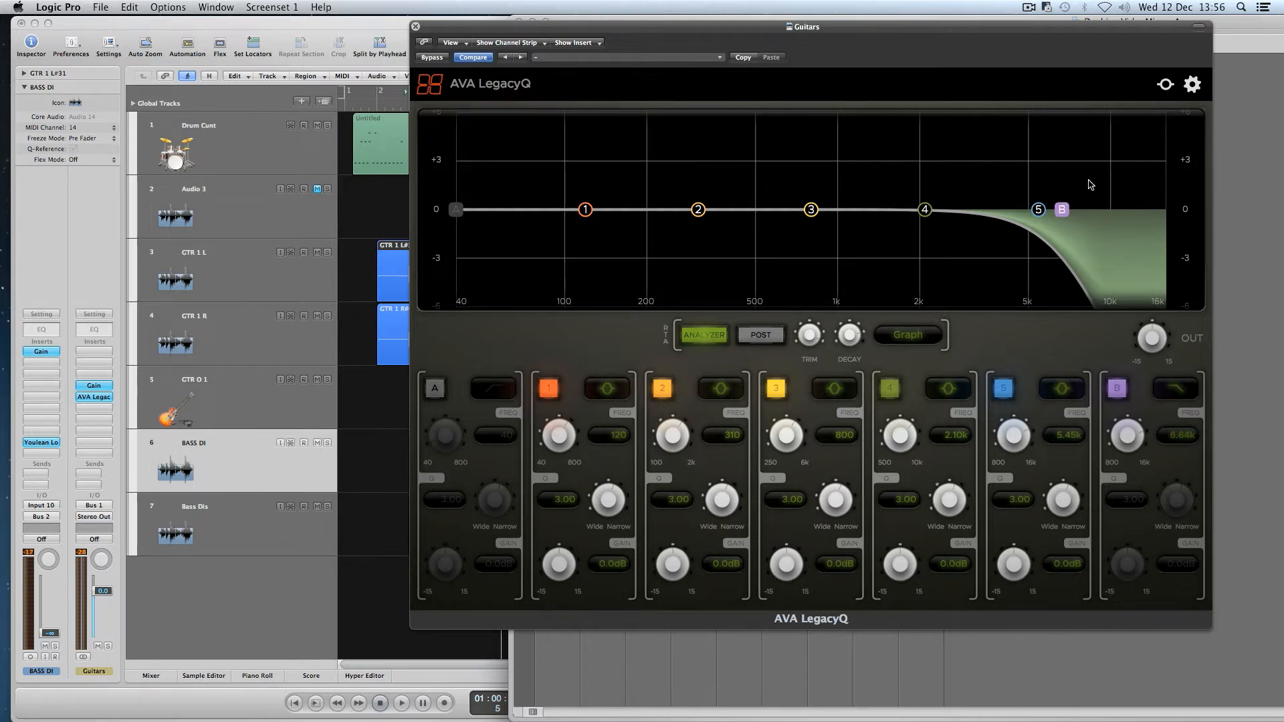
pyautogui.moveTo(1063, 212); pyautogui.dragTo(1059, 212)
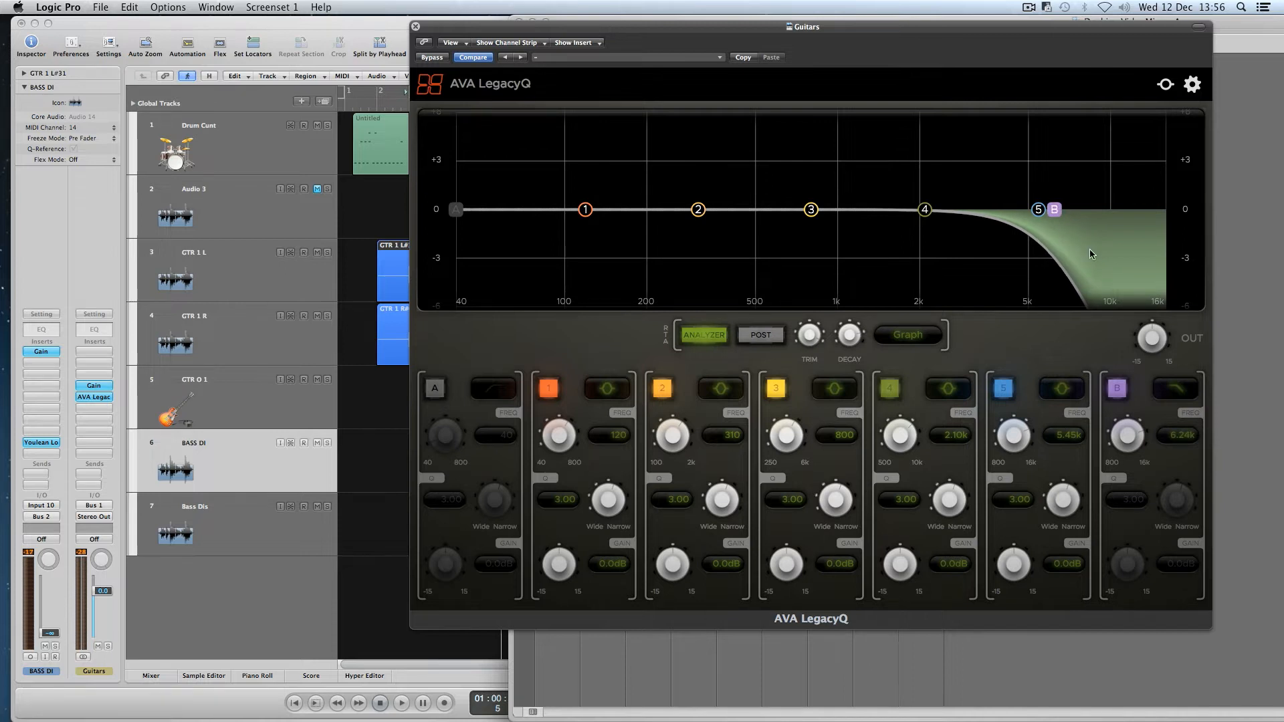
pyautogui.moveTo(1054, 210); pyautogui.dragTo(1049, 210)
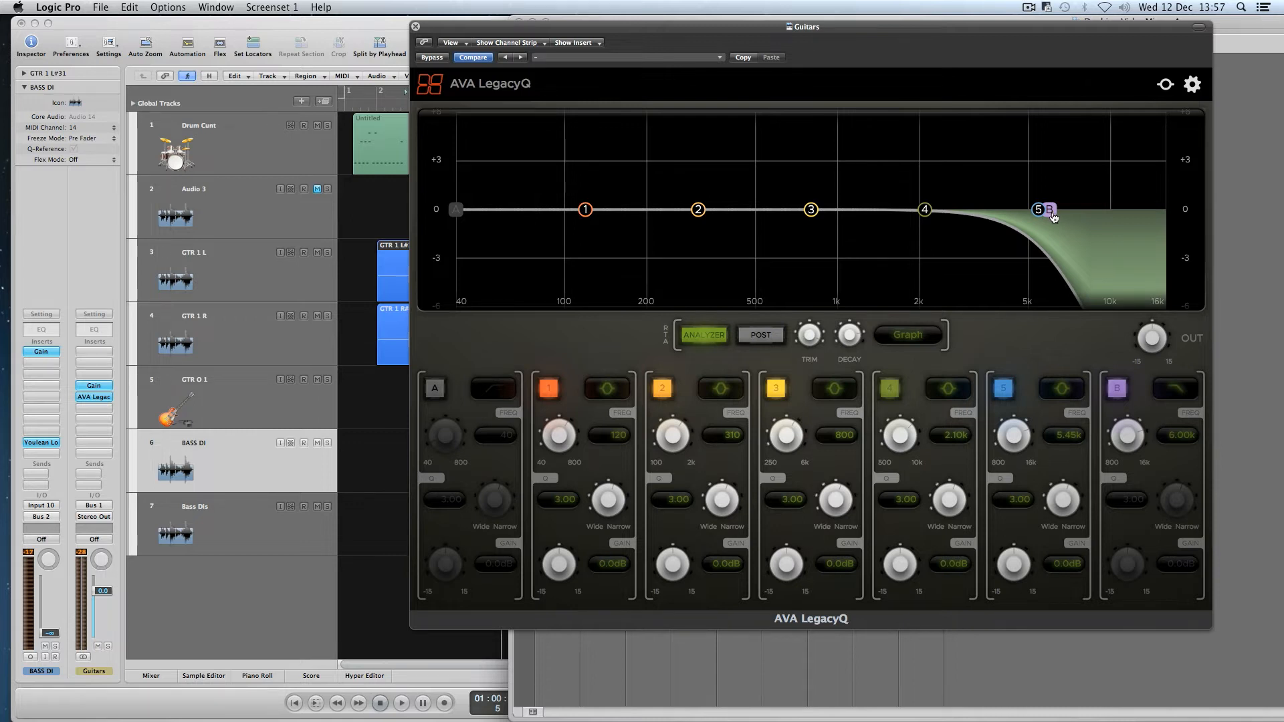
pyautogui.moveTo(1050, 214)
pyautogui.mouseDown()
pyautogui.moveTo(1039, 213)
pyautogui.moveTo(1053, 218)
pyautogui.mouseUp()
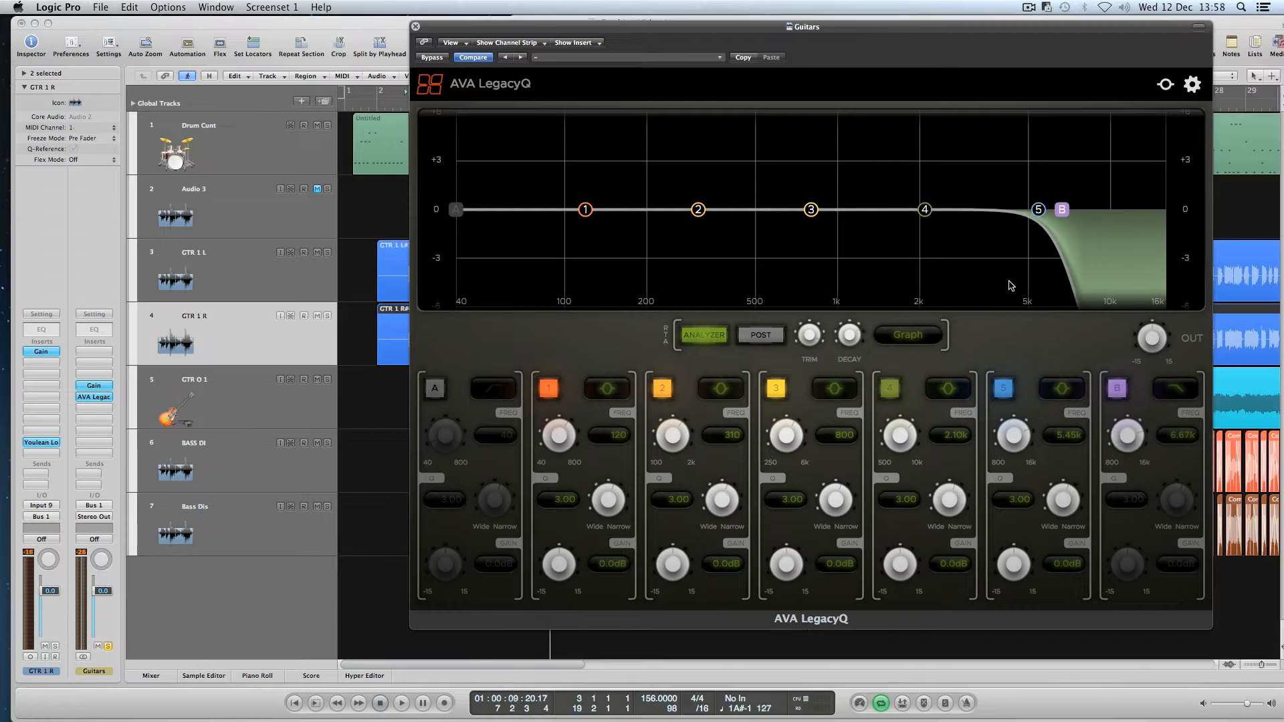
pyautogui.click(1159, 389)
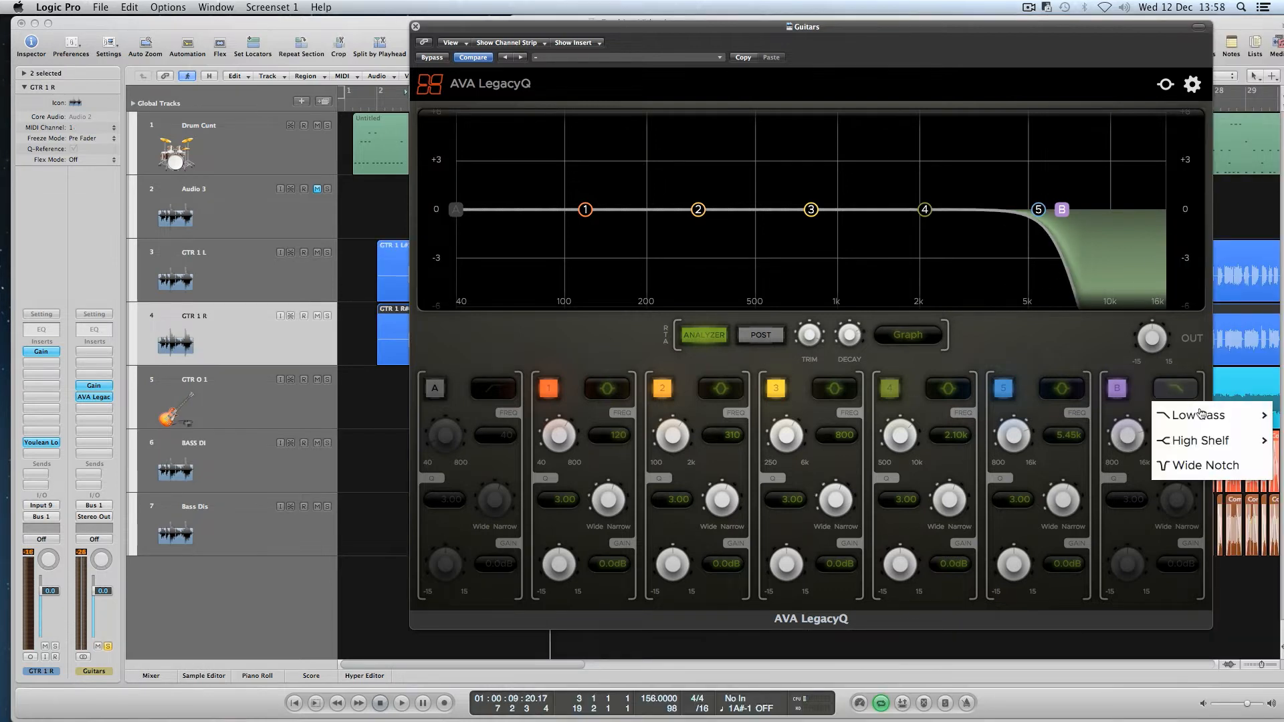
pyautogui.moveTo(1194, 415)
pyautogui.click(989, 349)
# Step: Enable the band A high-pass filter on the Guitars EQ and set its frequency to about 60 Hz
pyautogui.click(435, 388)
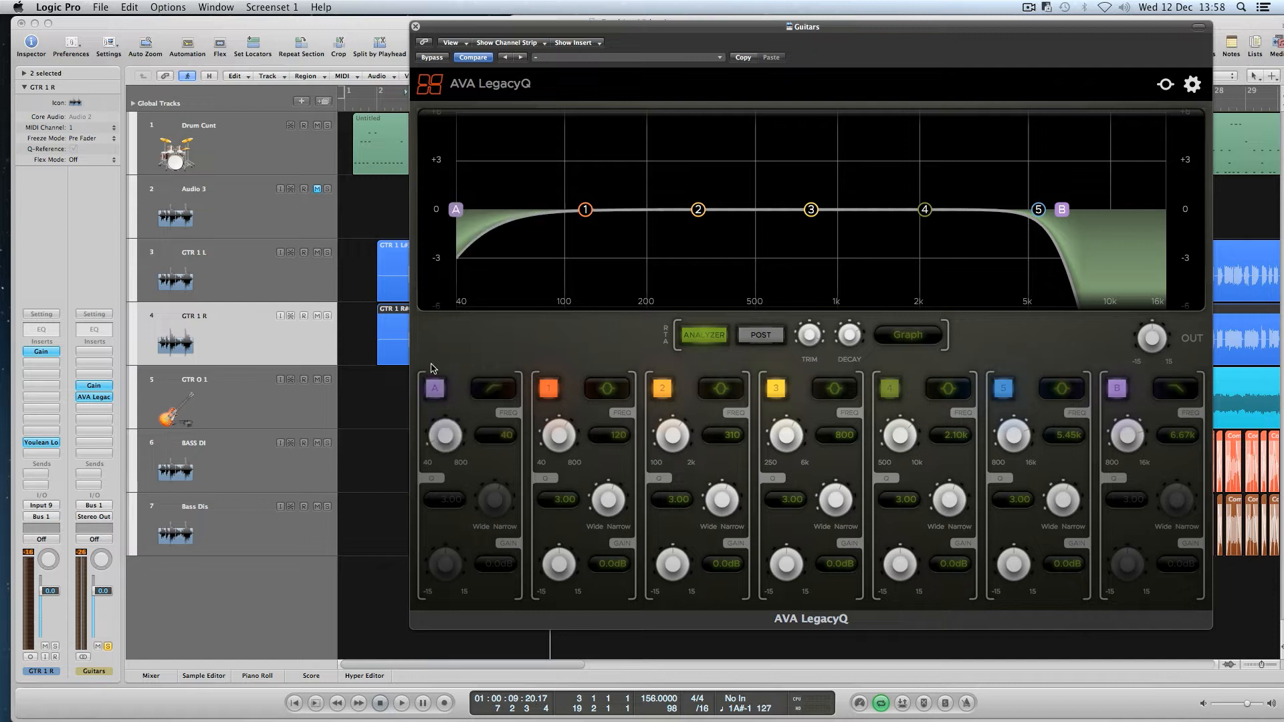
pyautogui.moveTo(458, 210); pyautogui.dragTo(505, 230)
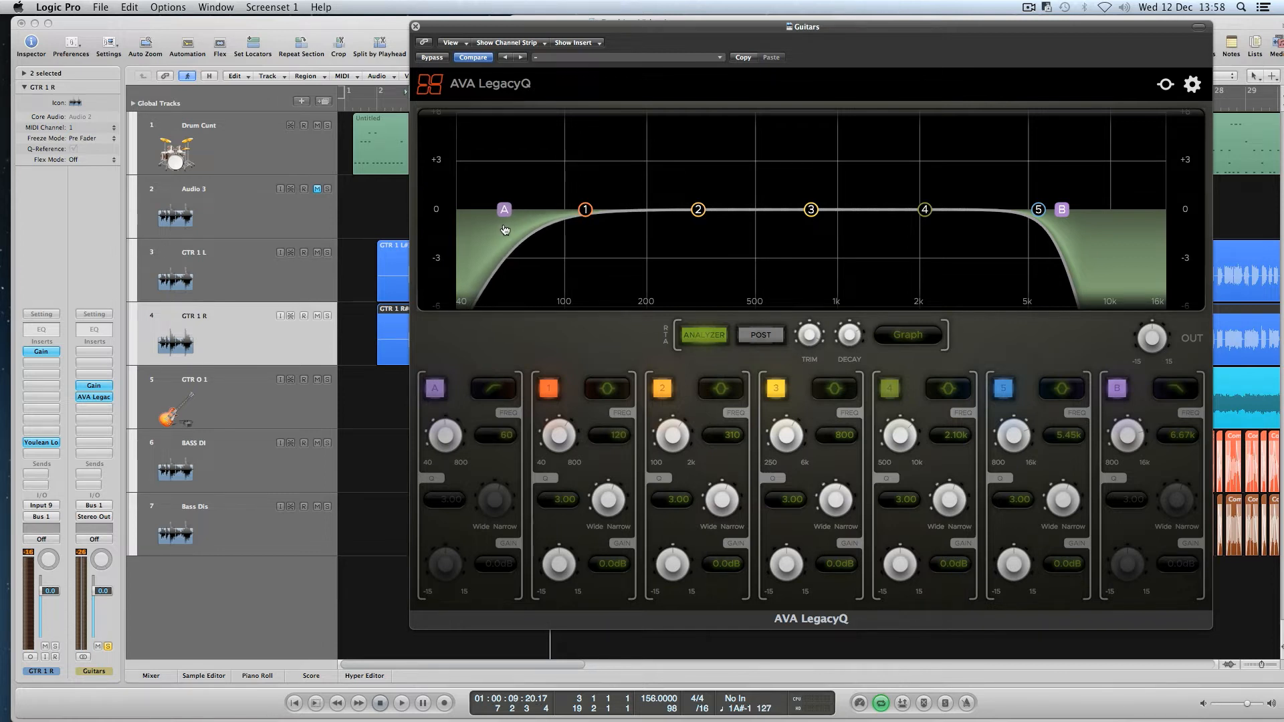
pyautogui.click(510, 436)
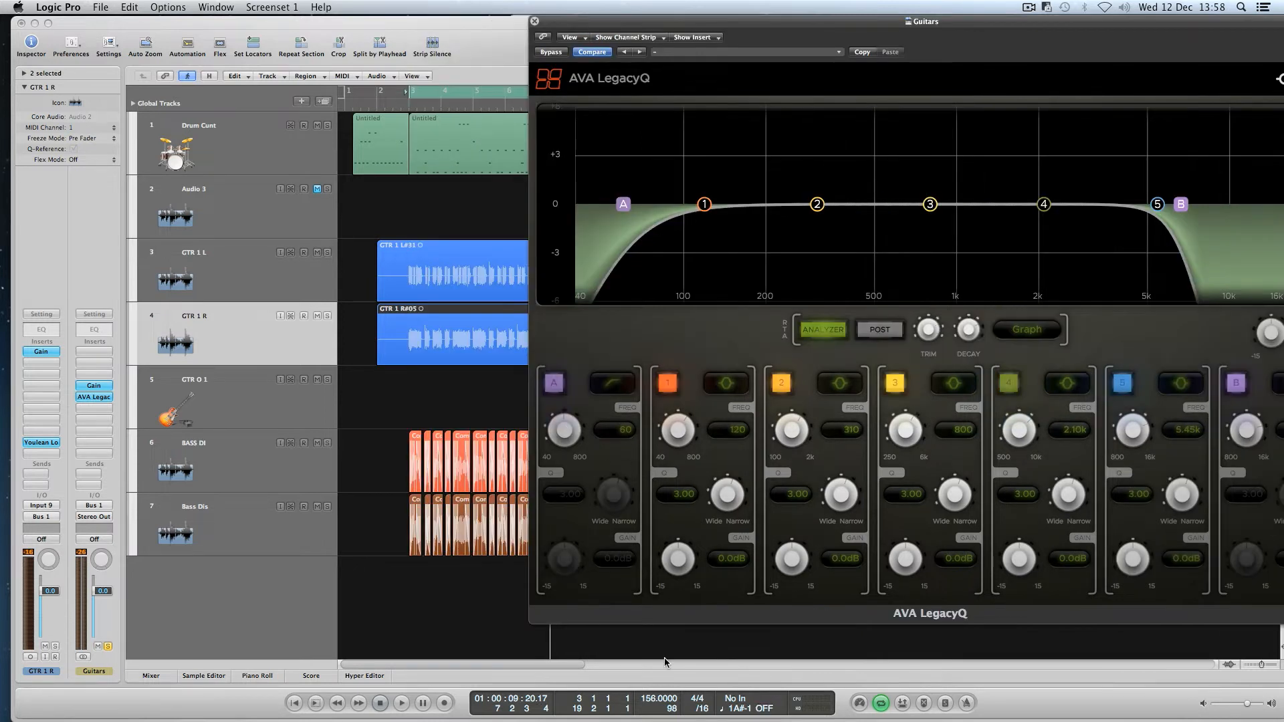
# Step: Choose a steeper high-pass slope for band A of the Guitars EQ
pyautogui.click(553, 382)
pyautogui.click(553, 383)
pyautogui.click(612, 384)
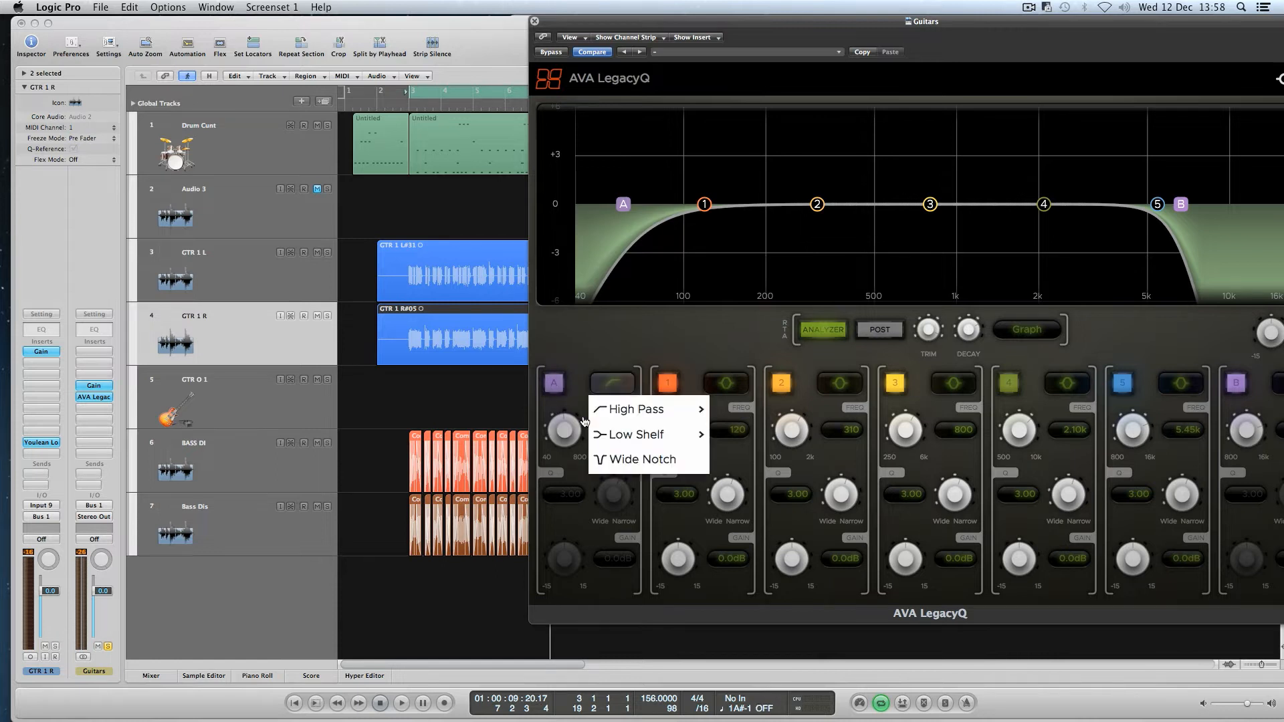
pyautogui.moveTo(635, 409)
pyautogui.click(742, 434)
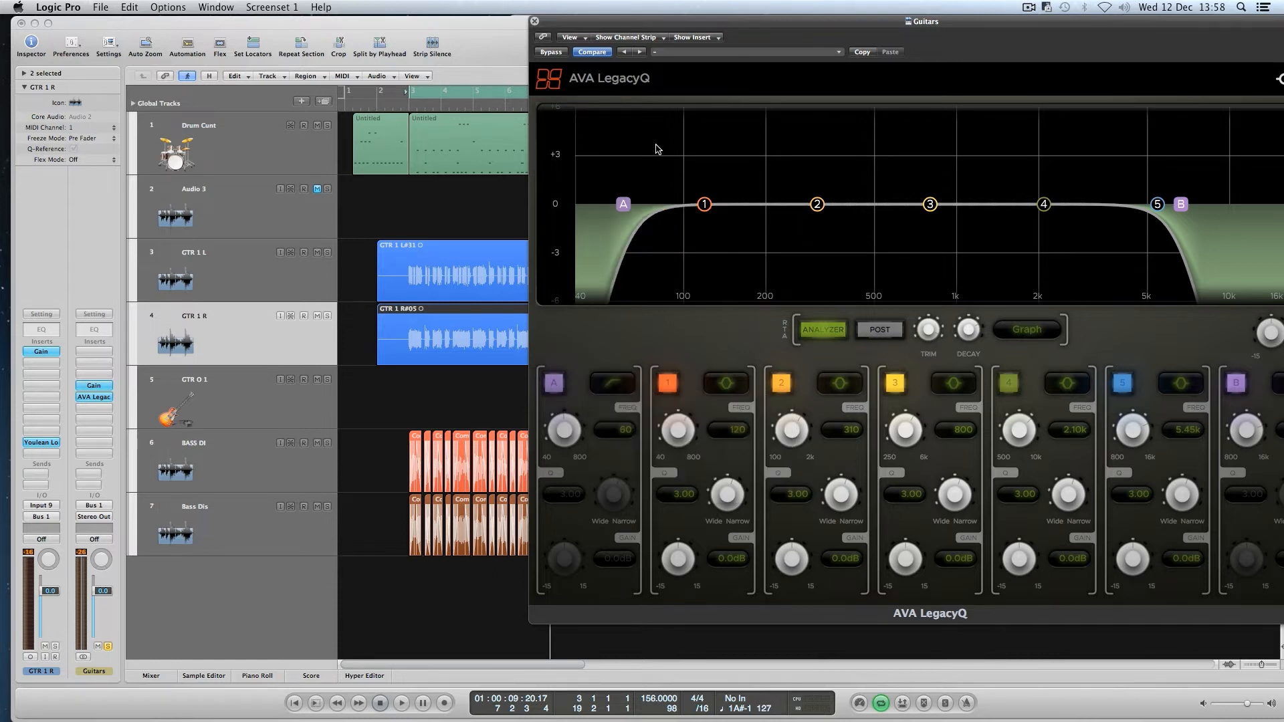
# Step: Play the soloed Guitars channel with the AVA LegacyQ bypassed and active to compare the filtering
pyautogui.press('space')
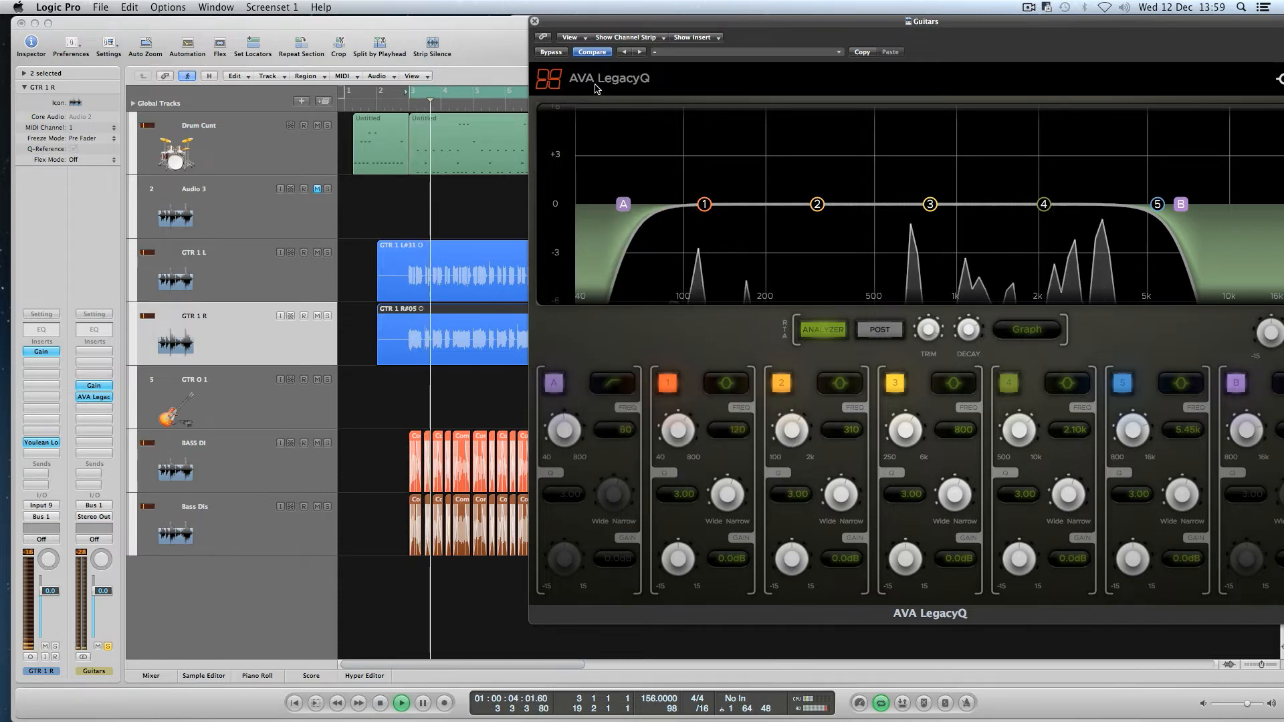
pyautogui.press('space')
pyautogui.click(551, 53)
pyautogui.press('space')
pyautogui.click(555, 55)
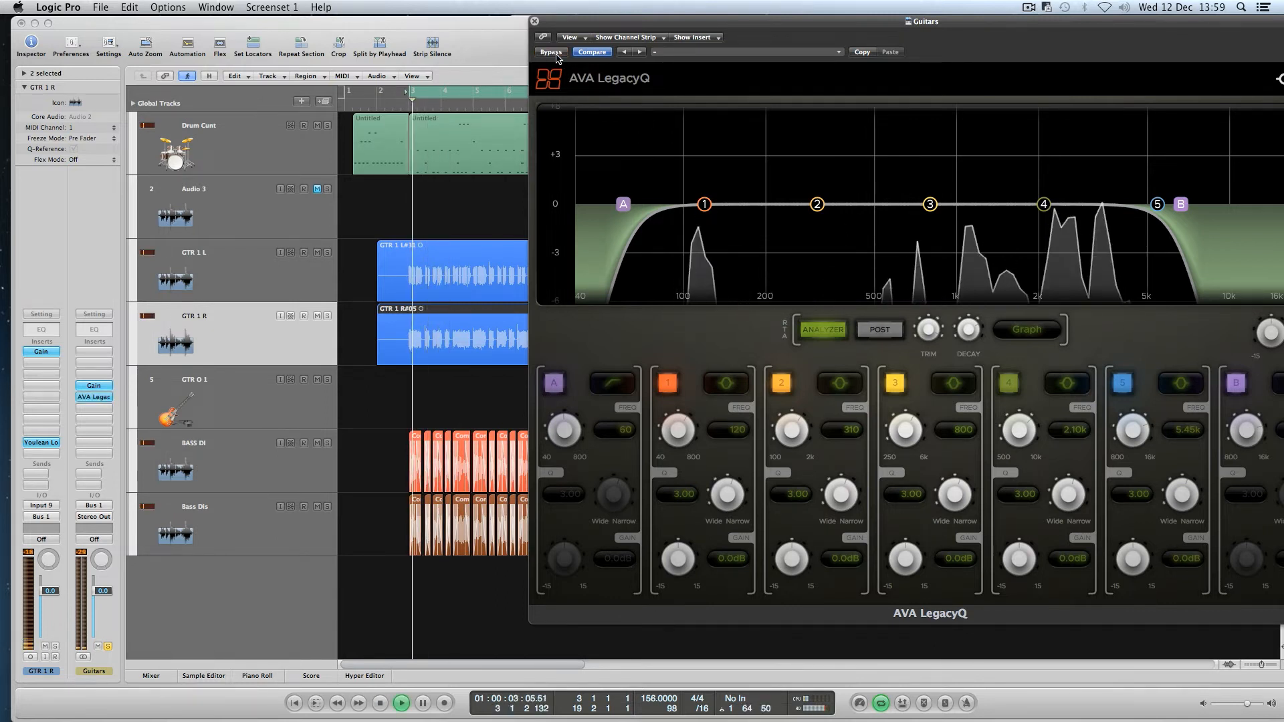
pyautogui.press('space')
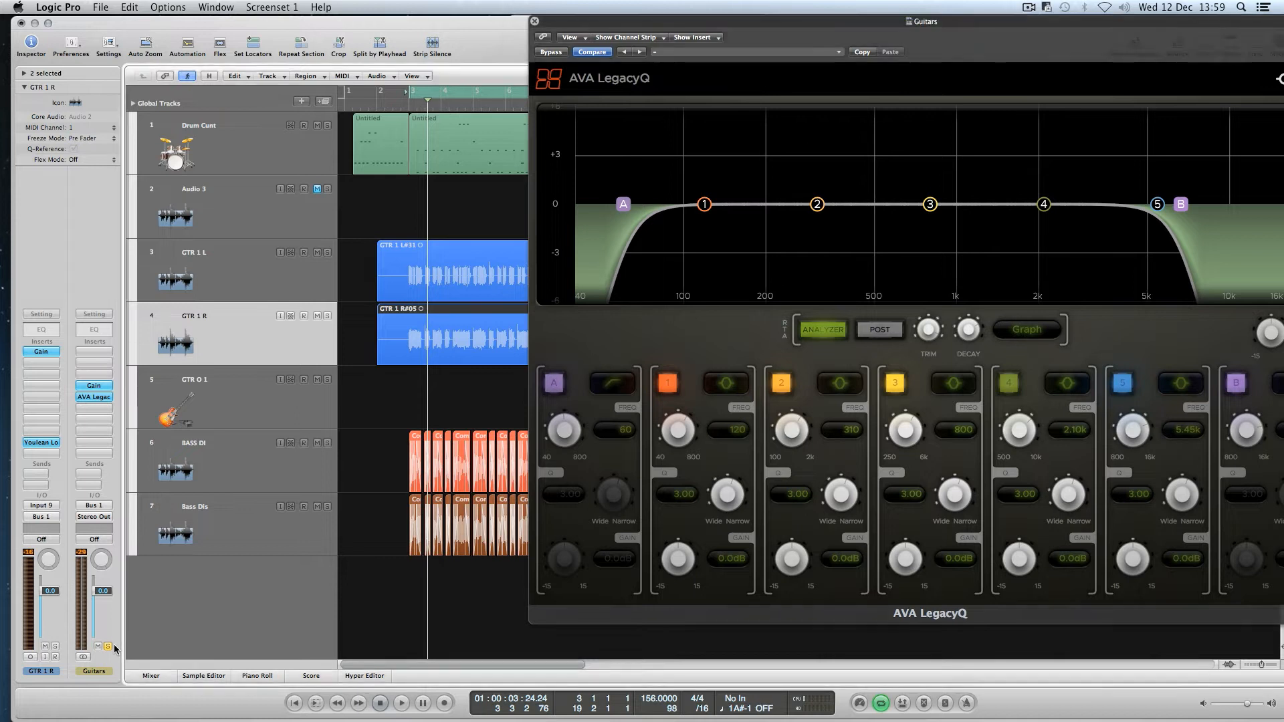
# Step: Unsolo the Guitars channel and compare the full mix with the AVA LegacyQ active and bypassed
pyautogui.press('space')
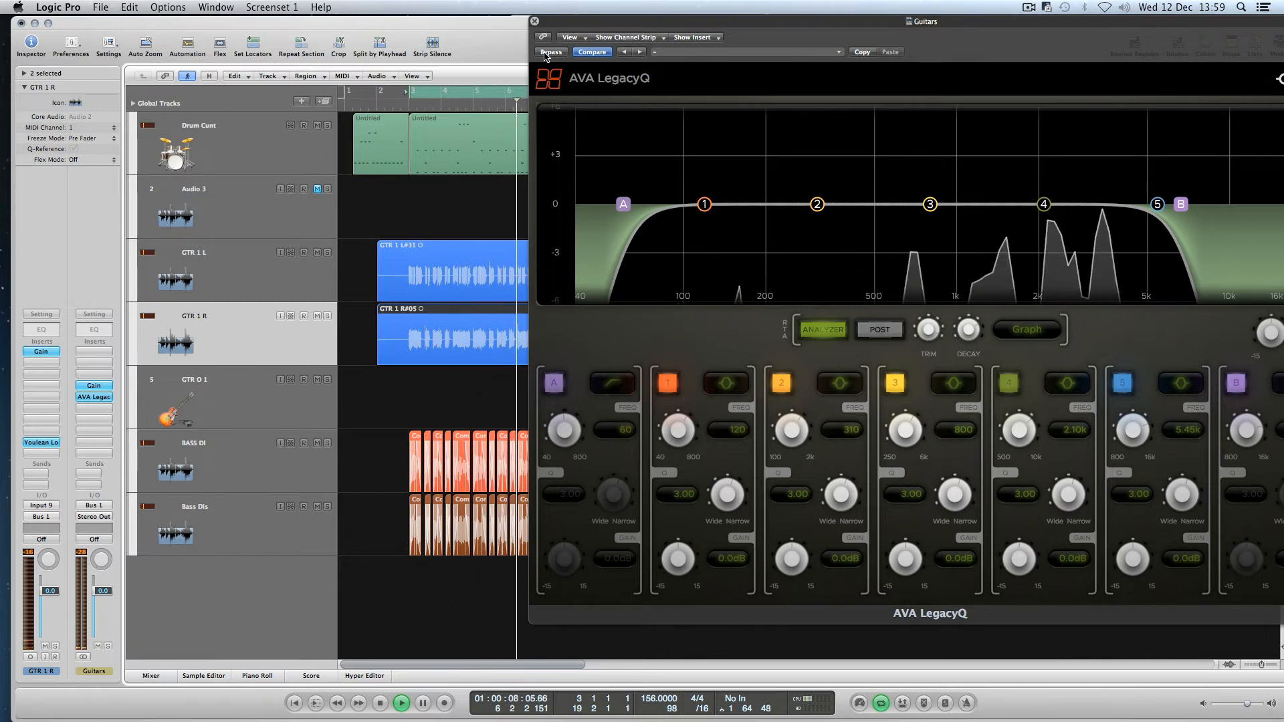
pyautogui.click(550, 53)
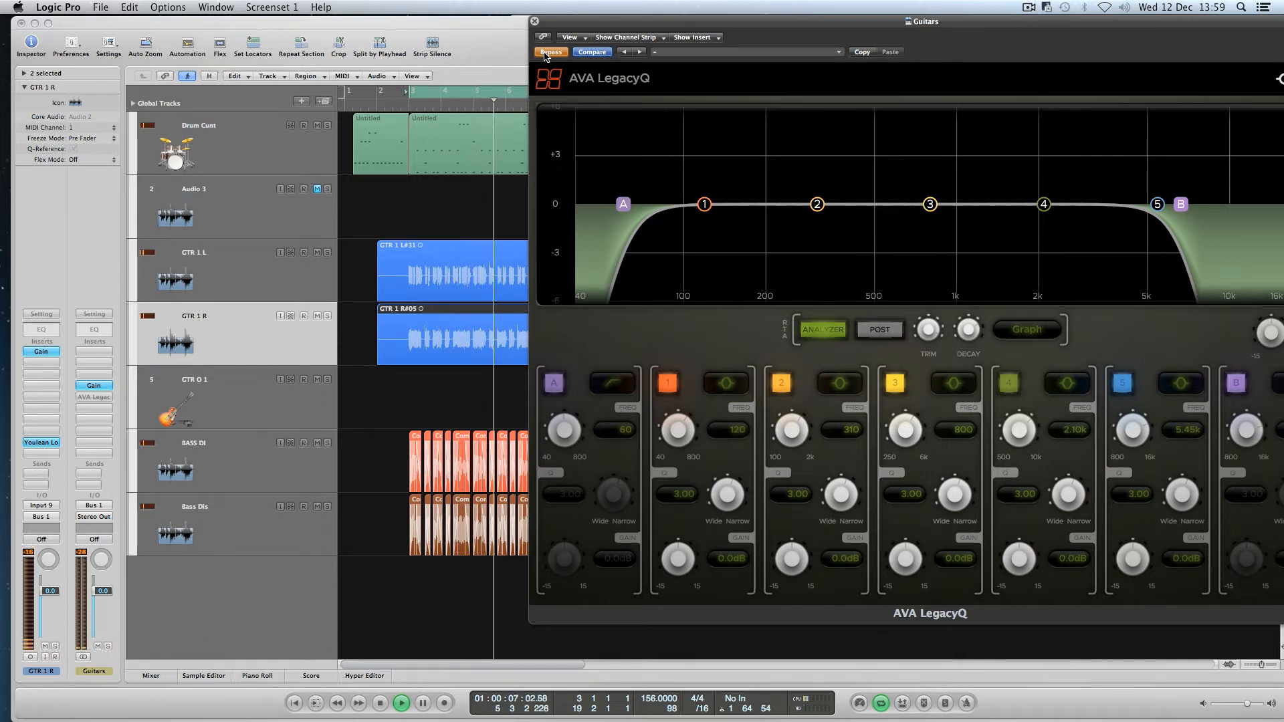
pyautogui.press('space')
pyautogui.click(548, 53)
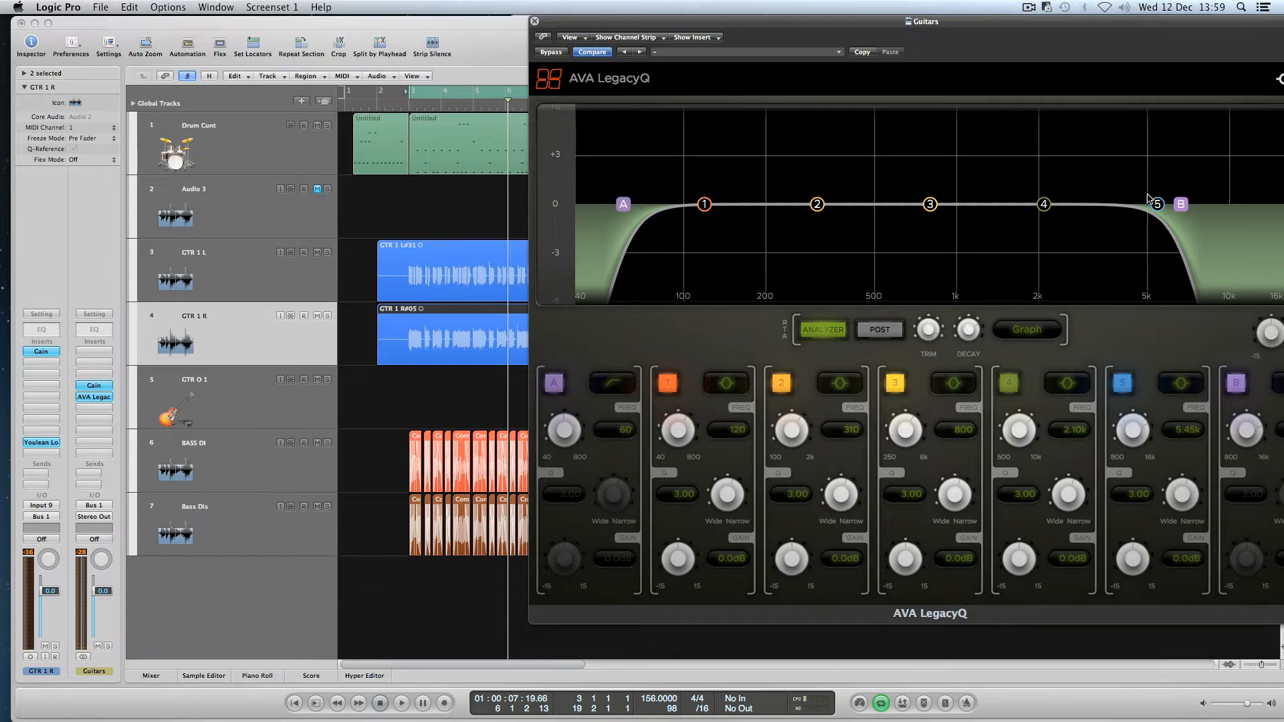
# Step: Narrow band 5 of the Guitars EQ to a Q of about 17.43 and set its frequency to 4.00 kHz
pyautogui.moveTo(1042, 26); pyautogui.dragTo(933, 5)
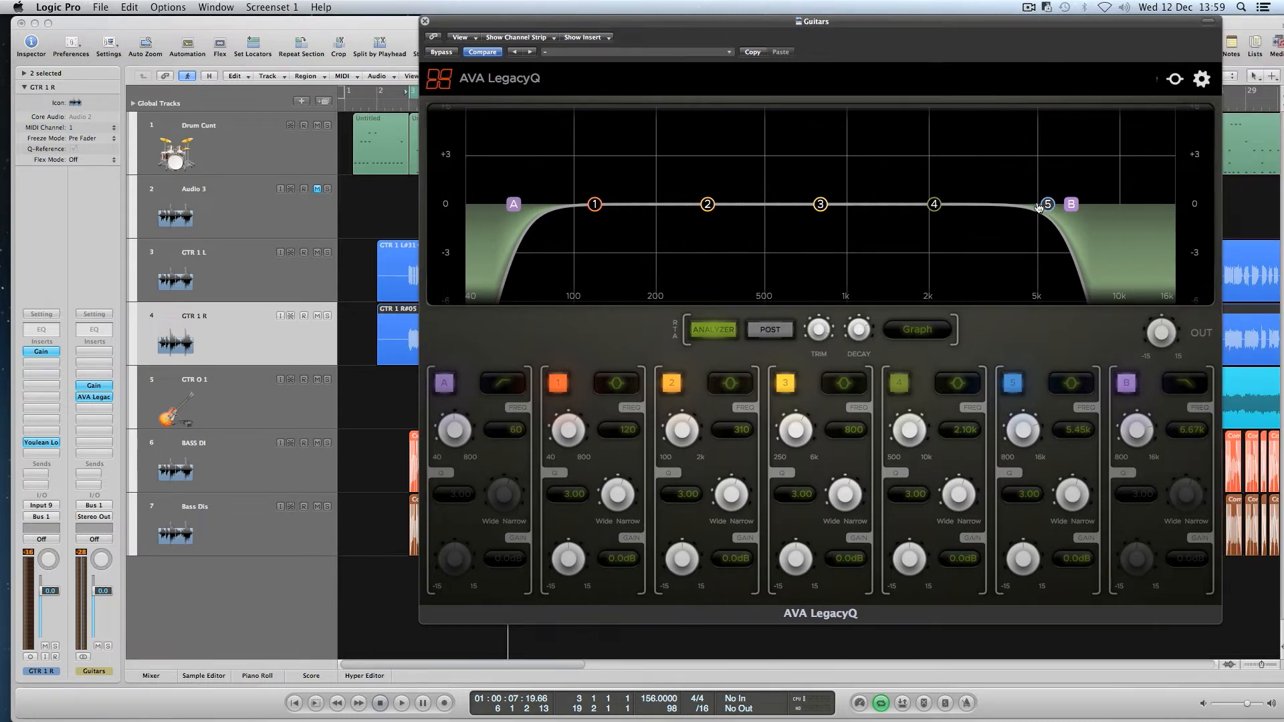
pyautogui.moveTo(1038, 207); pyautogui.dragTo(1014, 219)
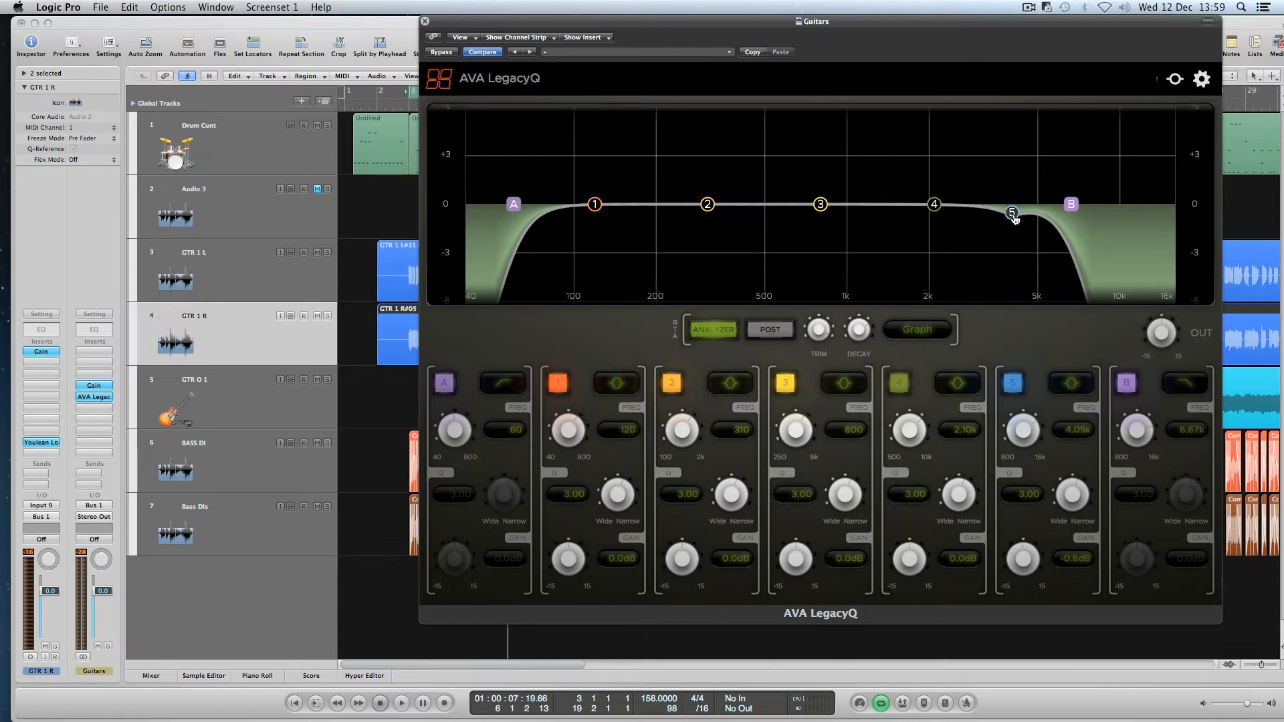
pyautogui.moveTo(1068, 505); pyautogui.dragTo(1075, 484)
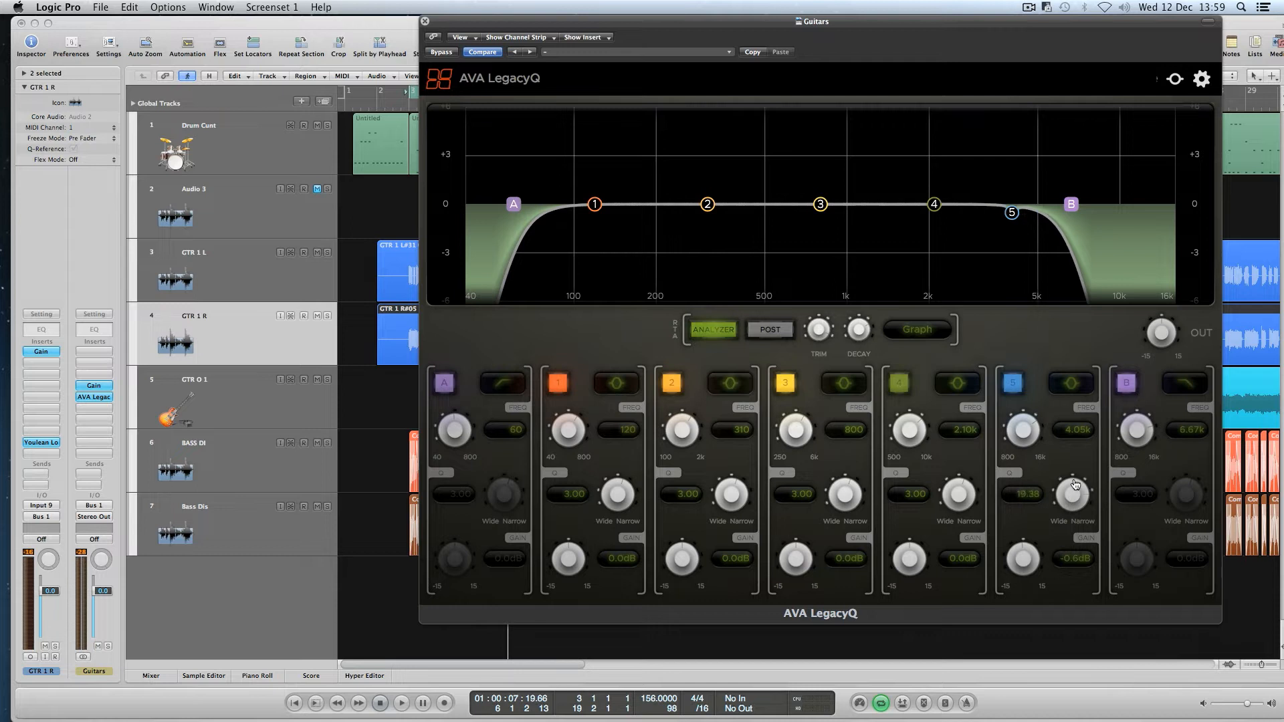
pyautogui.moveTo(1022, 430)
pyautogui.mouseDown()
pyautogui.moveTo(1024, 441)
pyautogui.moveTo(1027, 423)
pyautogui.mouseUp()
pyautogui.doubleClick(1088, 431)
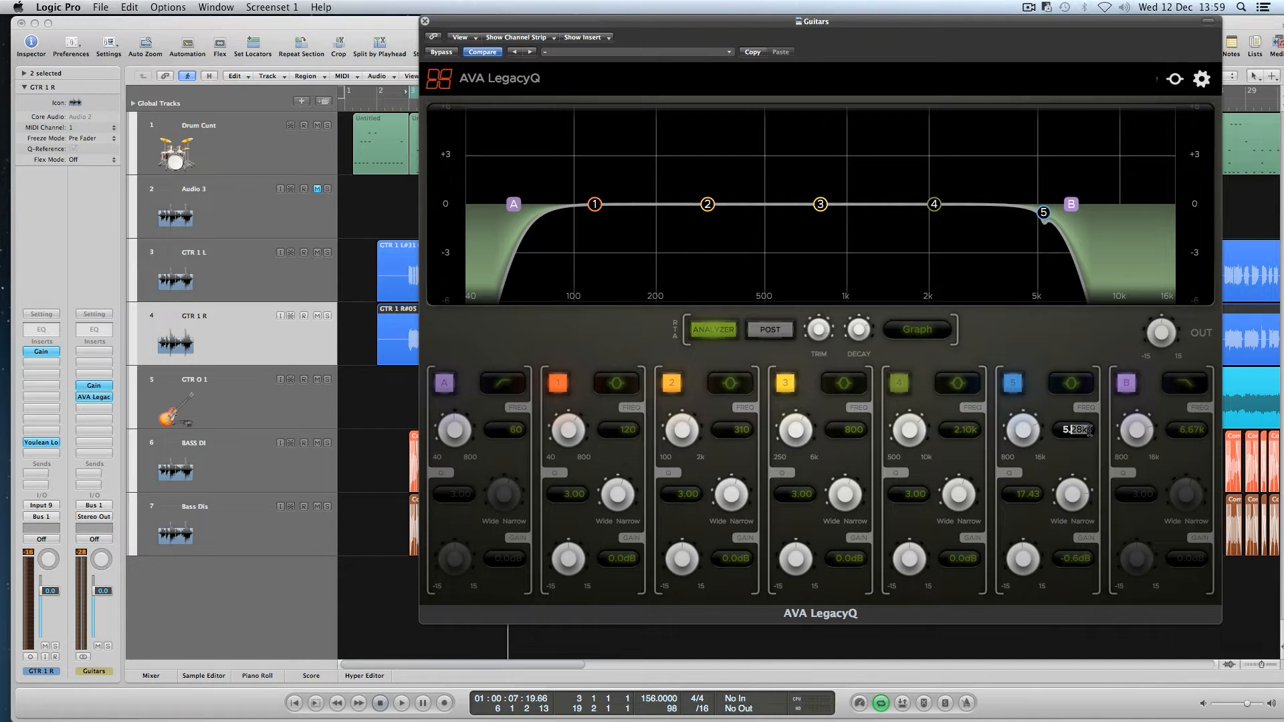
pyautogui.write('4')
pyautogui.press('Return')
pyautogui.doubleClick(1090, 431)
pyautogui.press('Return')
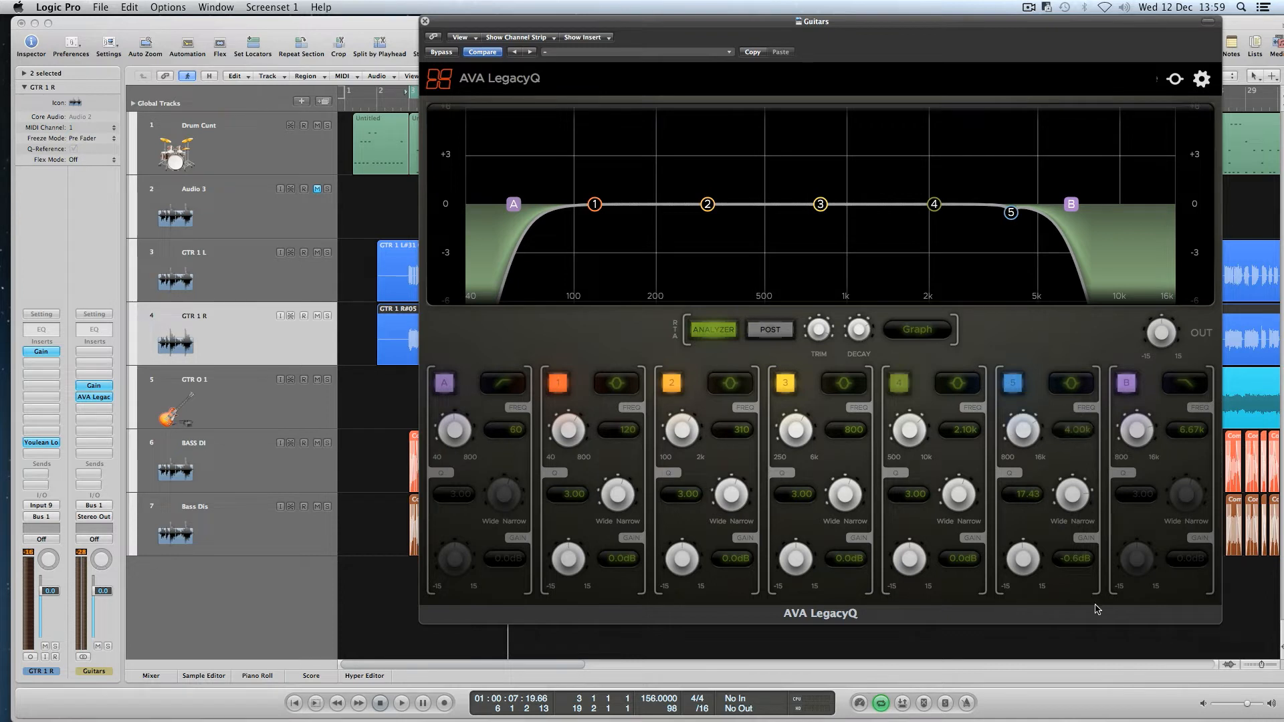
# Step: Lower band 5's gain to -3.0 dB and play the song to hear the narrow cut
pyautogui.moveTo(1026, 569); pyautogui.dragTo(1026, 576)
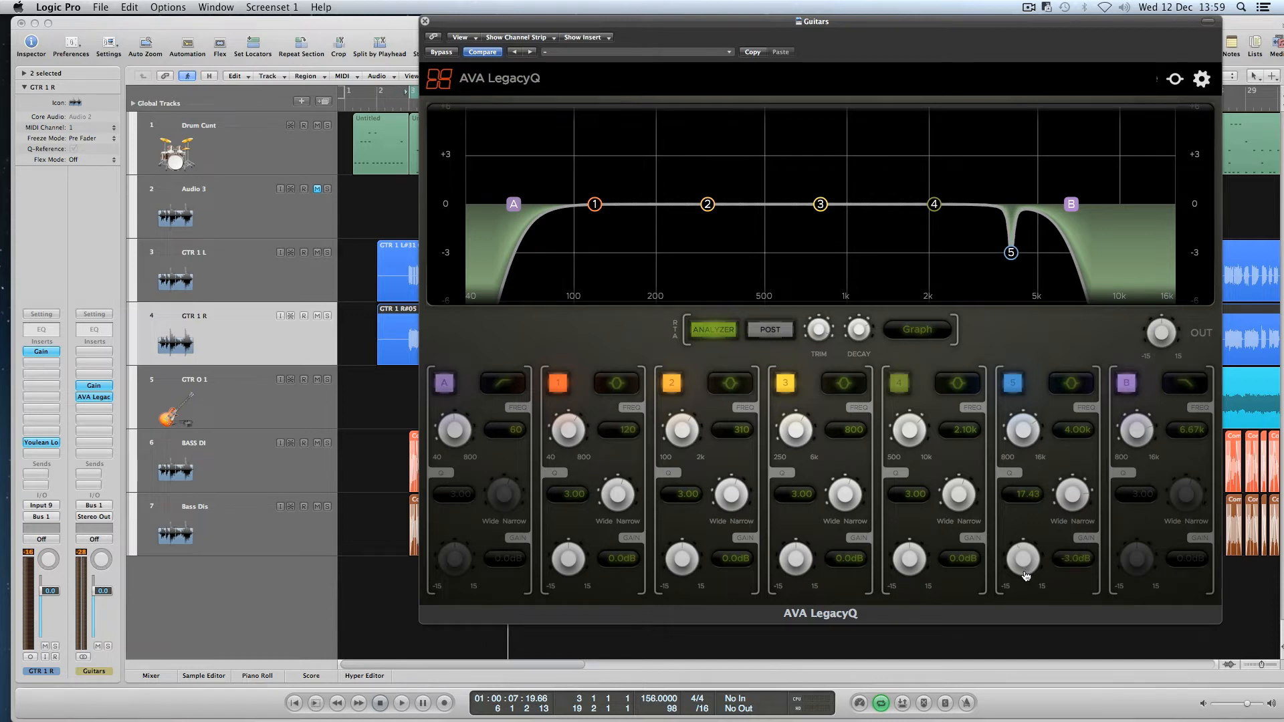
pyautogui.press('space')
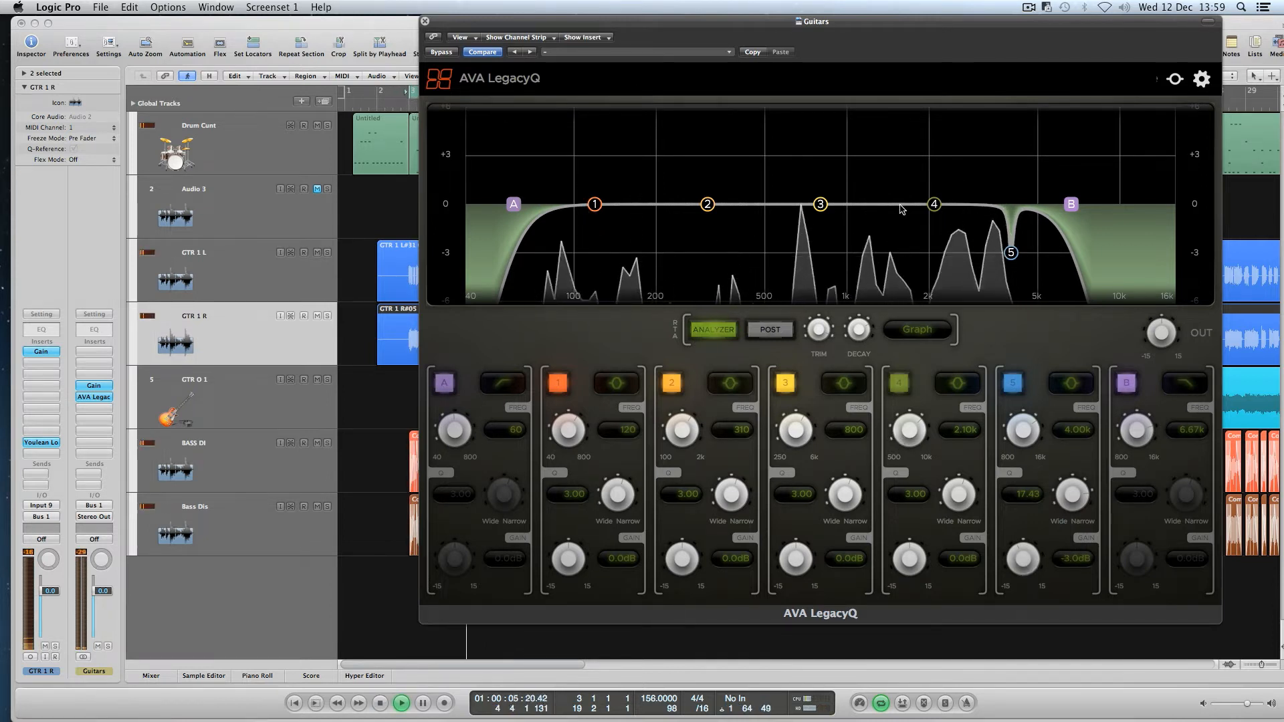
pyautogui.press('space')
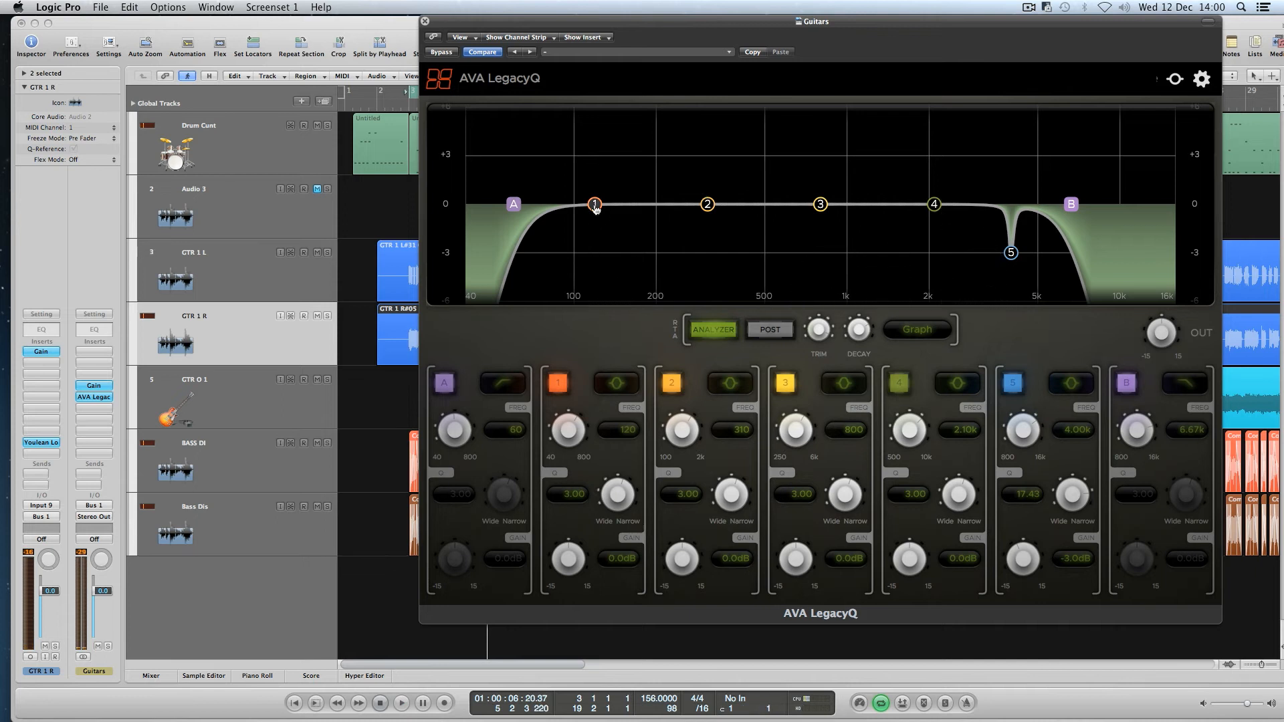
# Step: Cut band 1 of the Guitars EQ by 2.9 dB at 86 Hz with a Q of 9.00 and play the song
pyautogui.moveTo(594, 208); pyautogui.dragTo(591, 209)
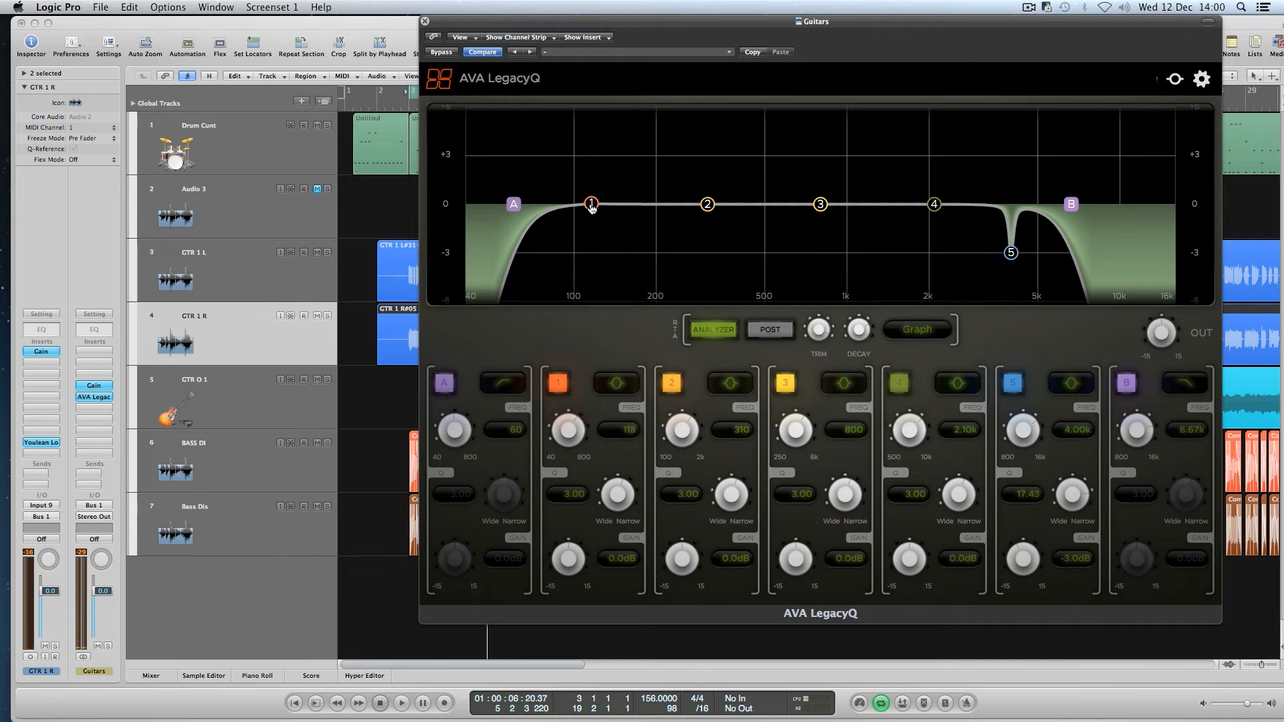
pyautogui.moveTo(591, 207); pyautogui.dragTo(555, 205)
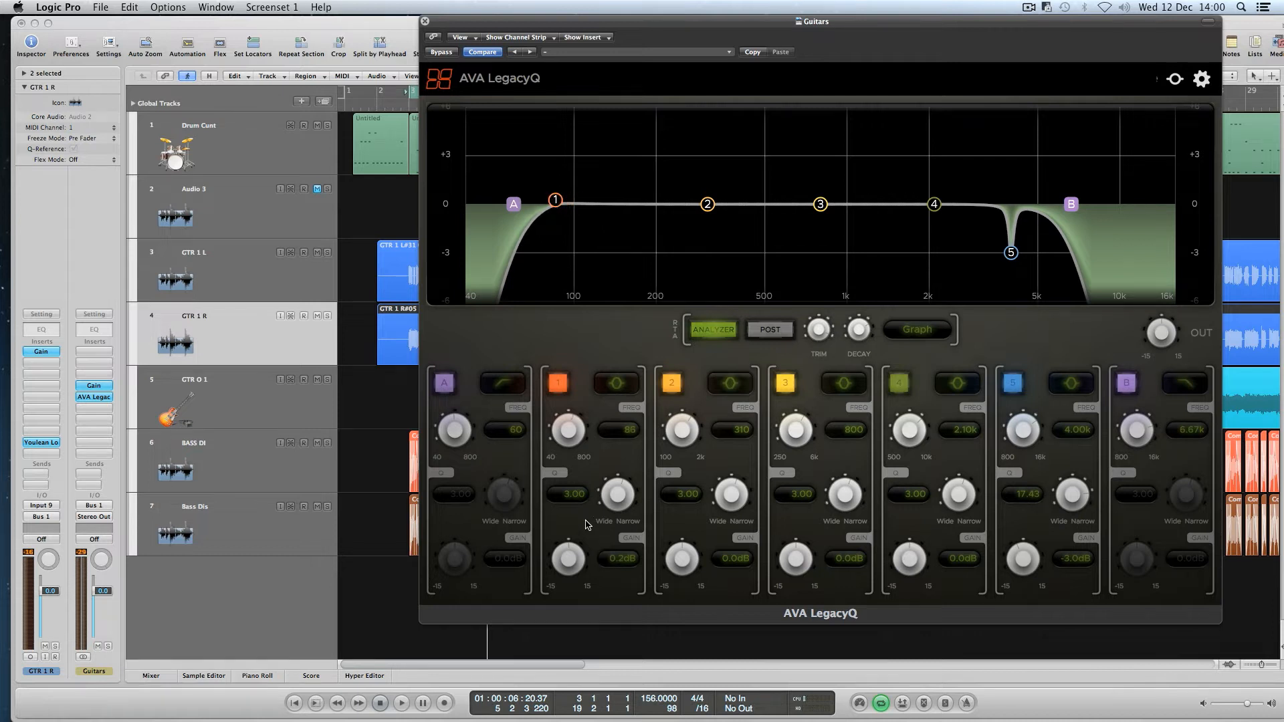
pyautogui.moveTo(572, 555); pyautogui.dragTo(568, 555)
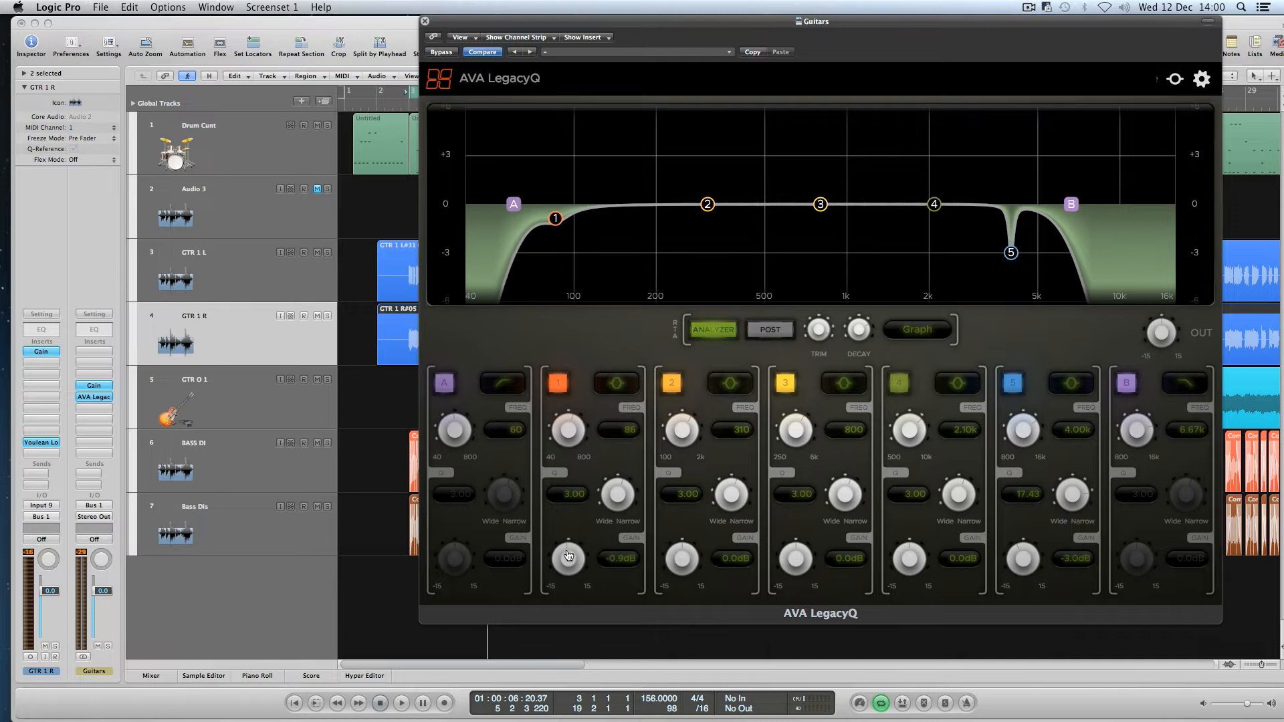
pyautogui.moveTo(618, 496); pyautogui.dragTo(621, 493)
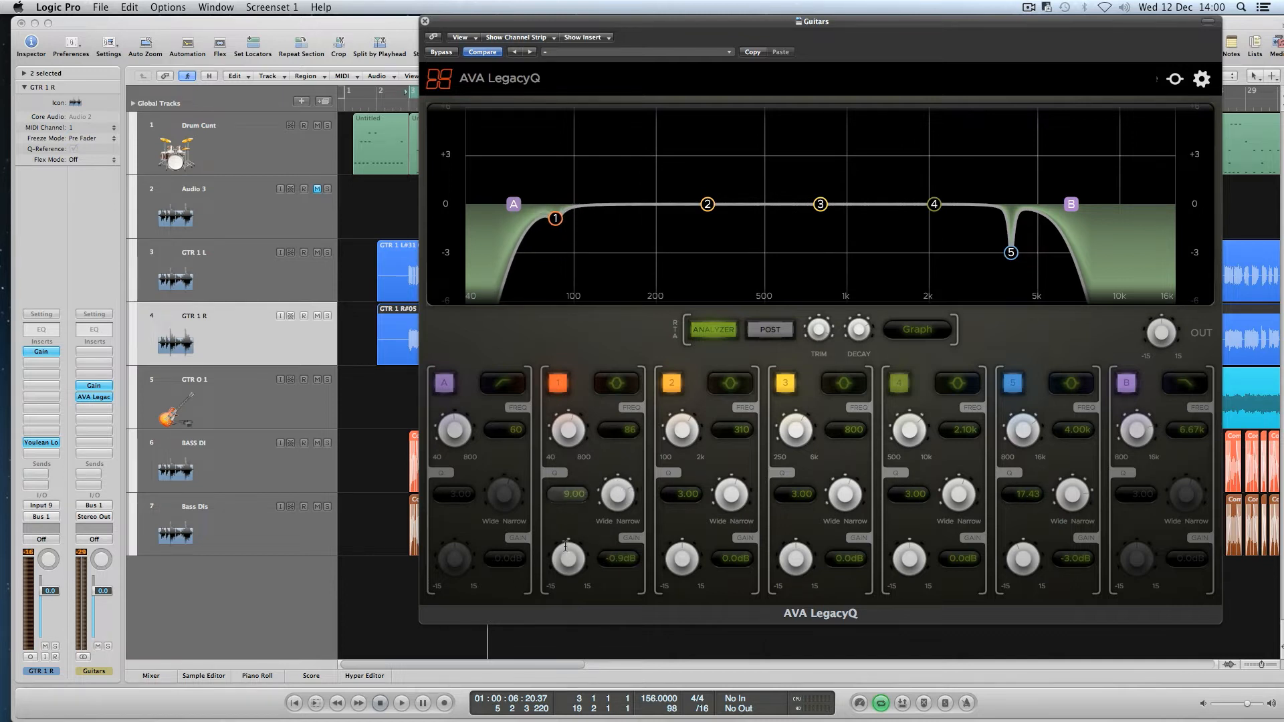
pyautogui.moveTo(579, 577); pyautogui.dragTo(572, 568)
pyautogui.press('space')
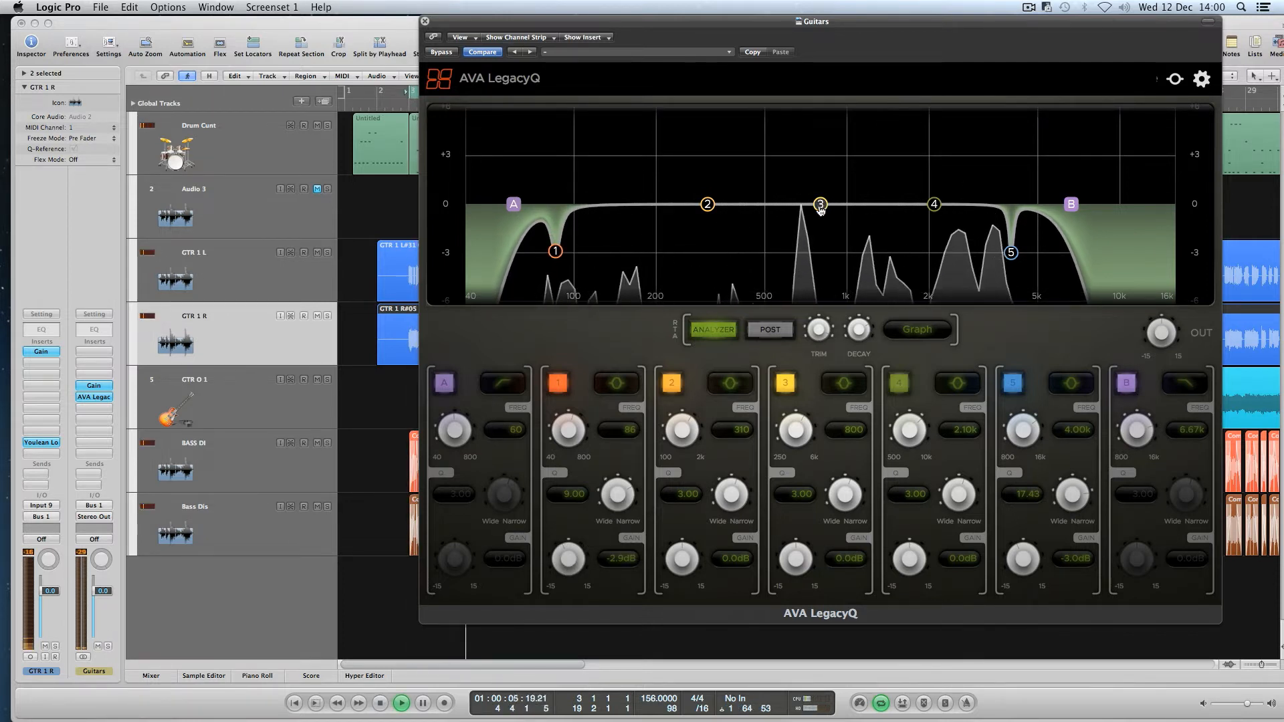
pyautogui.press('space')
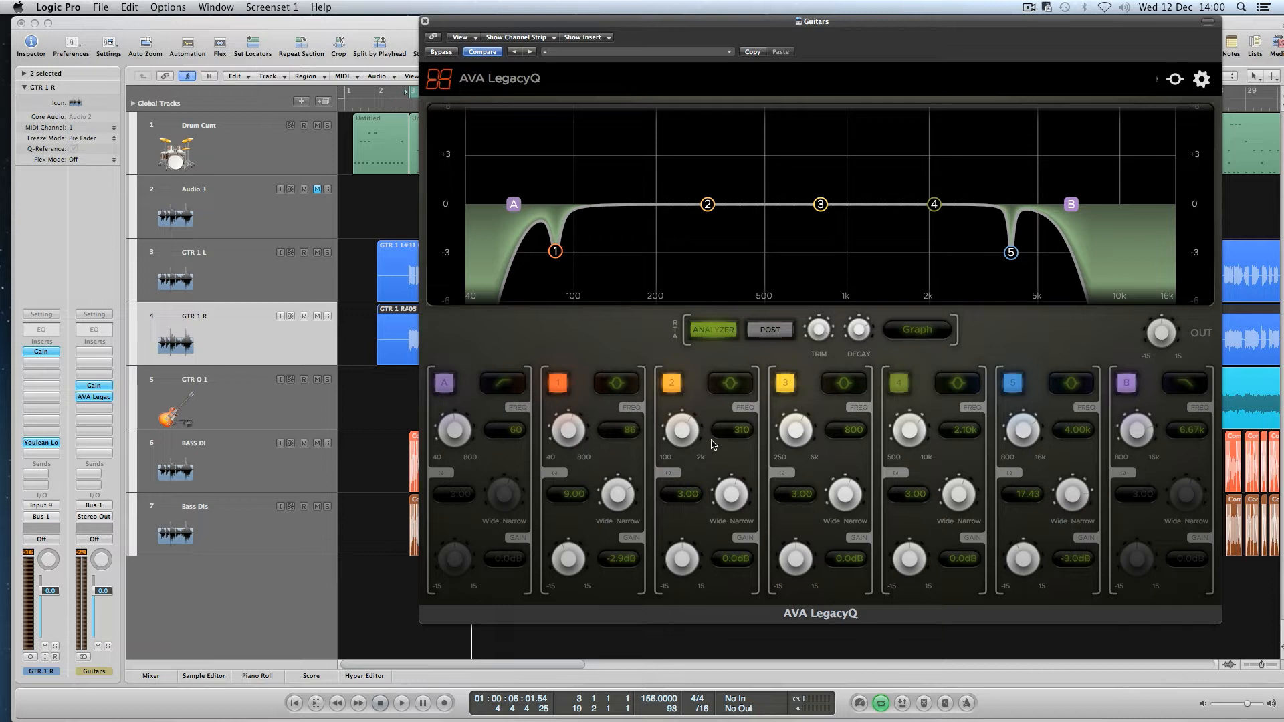
# Step: Cut band 2 of the Guitars EQ by 2.5 dB at 415 Hz with a Q of 9.05 and play the song
pyautogui.moveTo(689, 441); pyautogui.dragTo(688, 437)
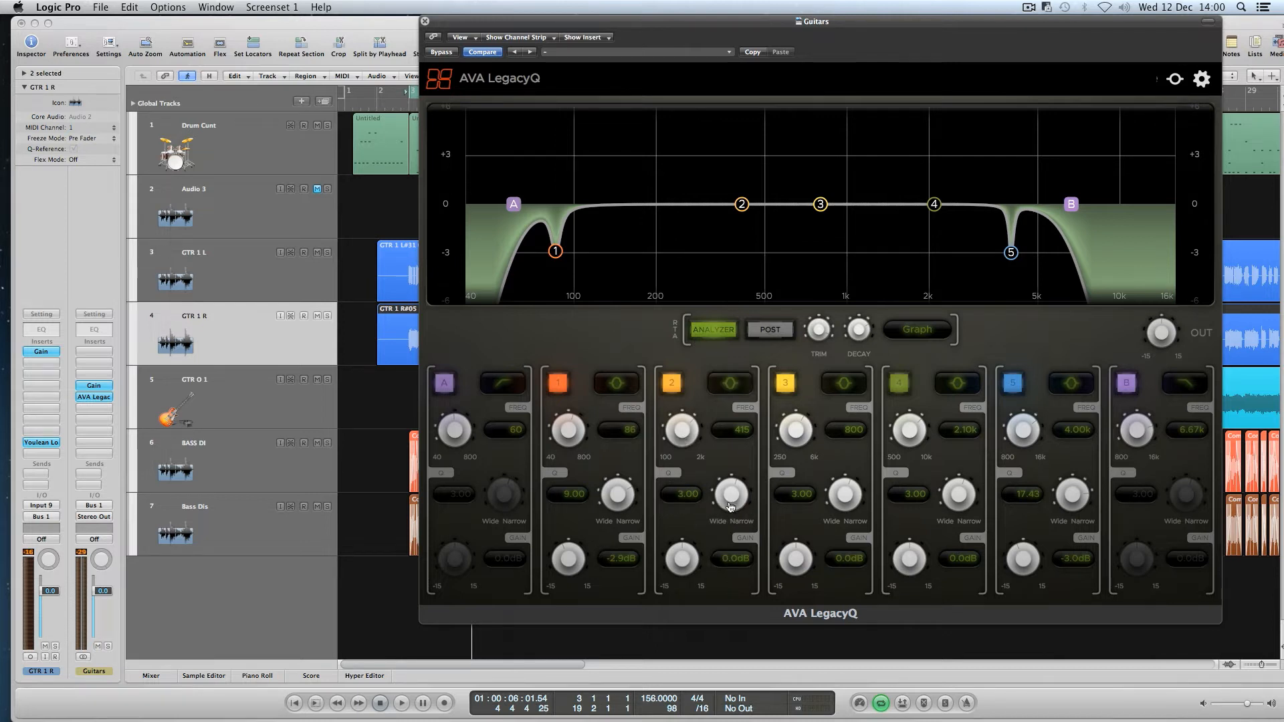
pyautogui.moveTo(683, 564); pyautogui.dragTo(684, 571)
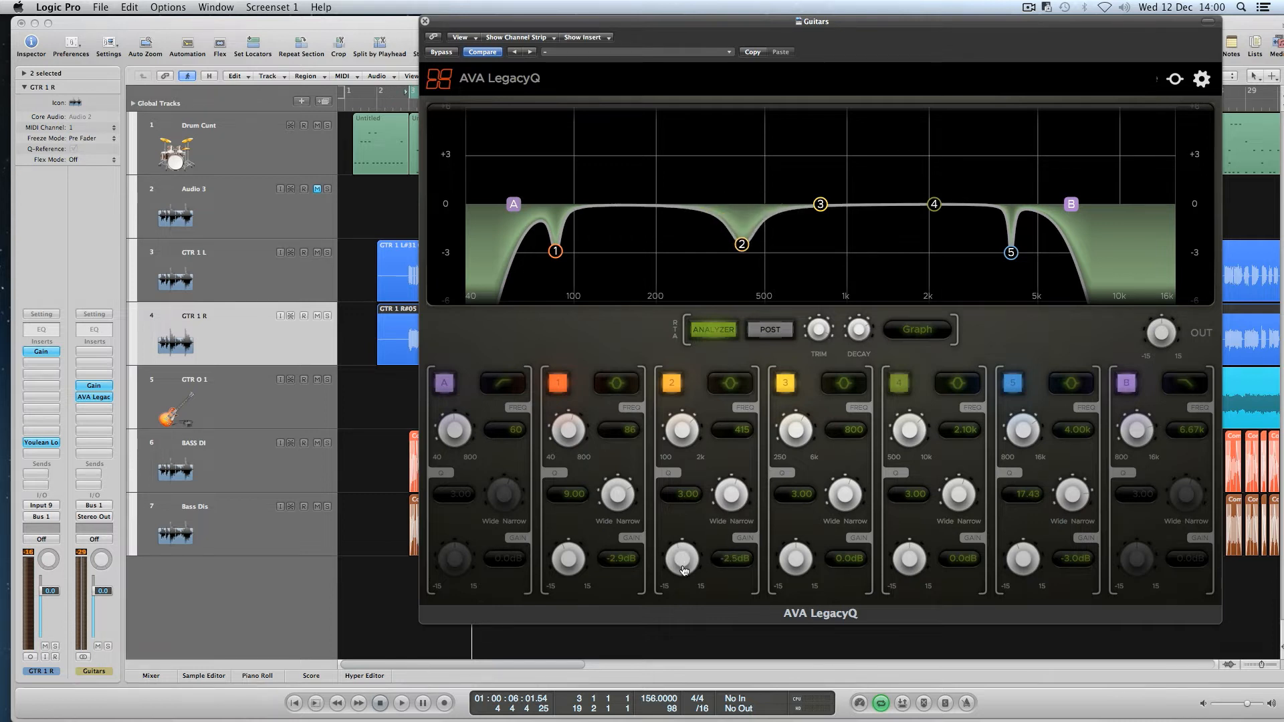
pyautogui.moveTo(730, 499); pyautogui.dragTo(732, 490)
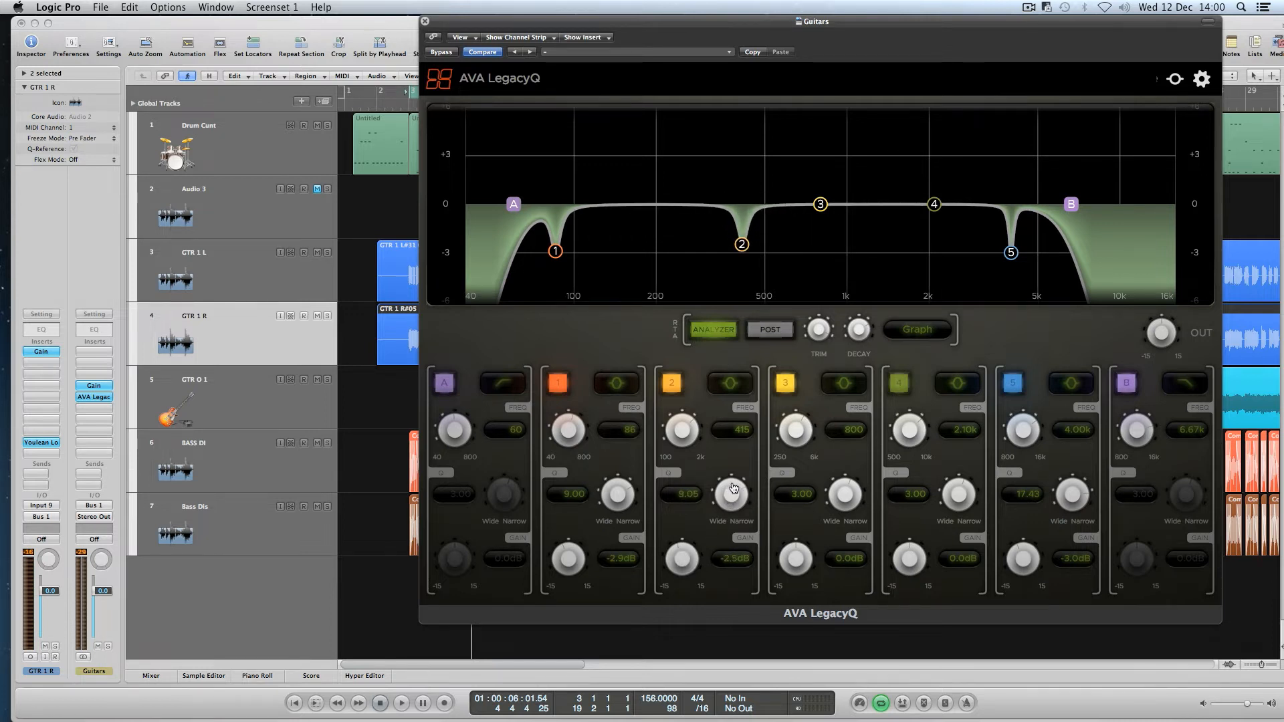
pyautogui.press('space')
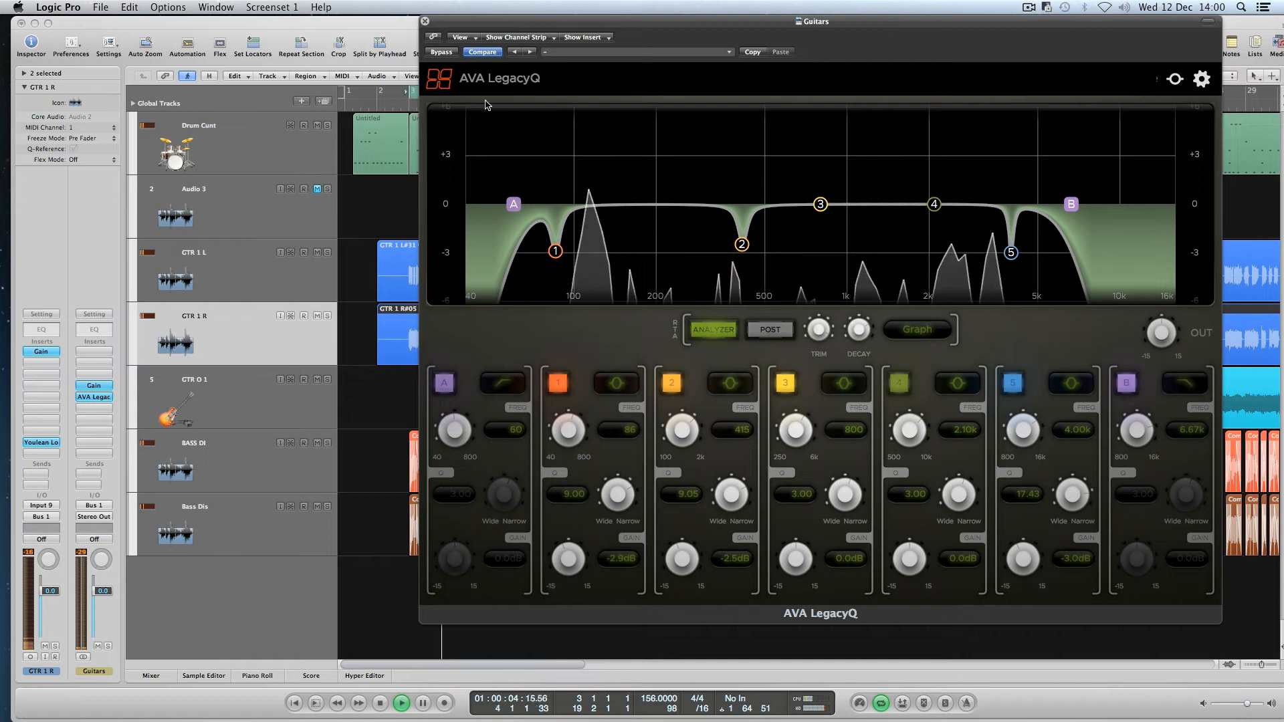
pyautogui.press('space')
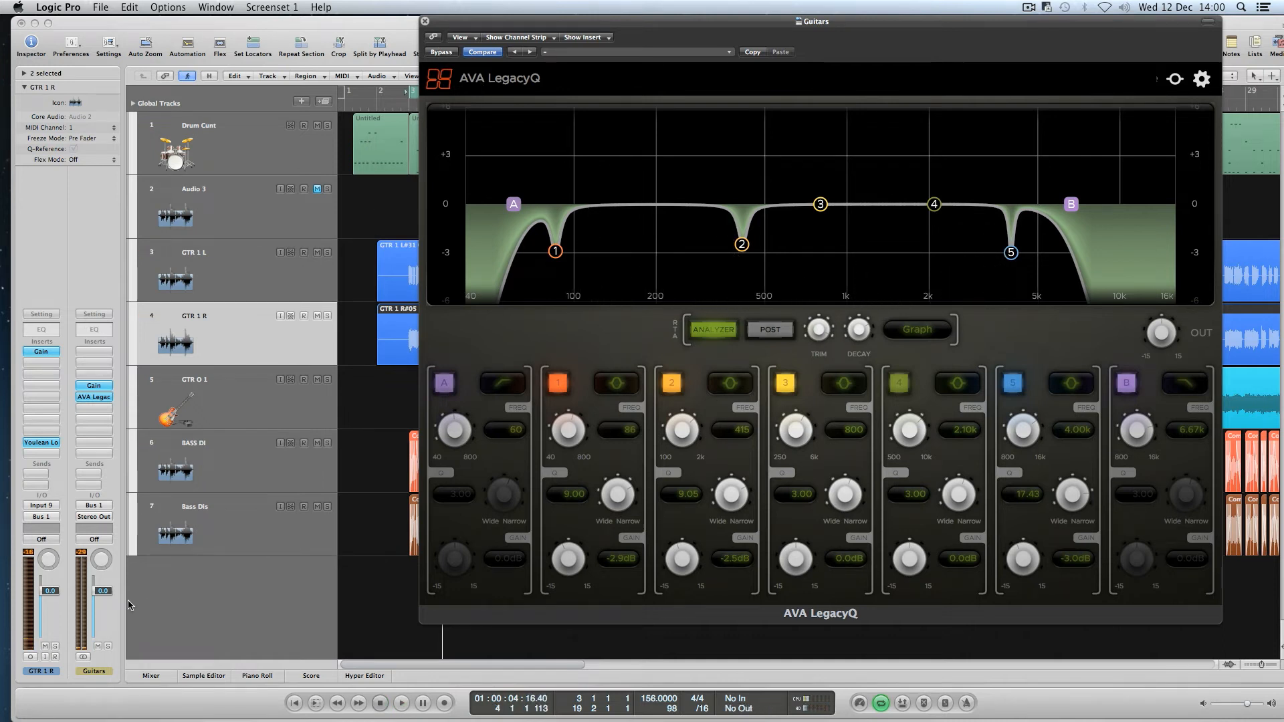
# Step: Solo the Guitars channel and play it with the AVA LegacyQ bypassed and active to compare the cuts
pyautogui.click(107, 646)
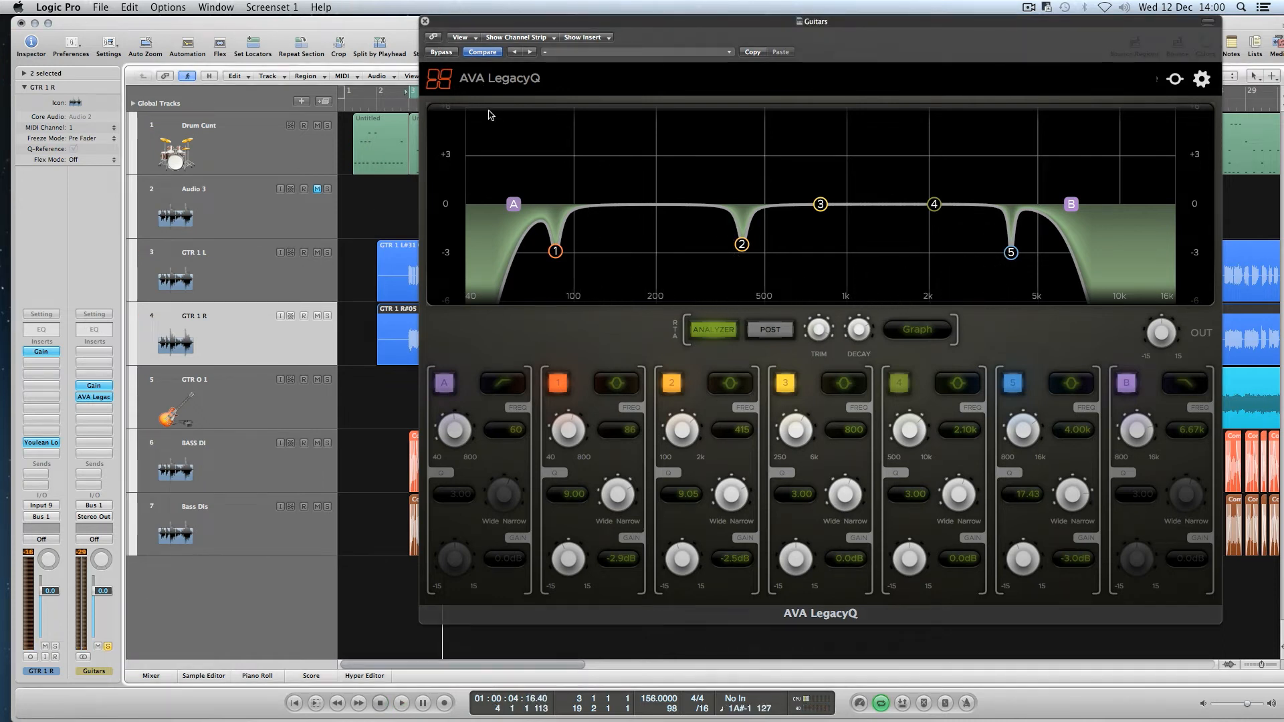
pyautogui.click(442, 52)
pyautogui.press('space')
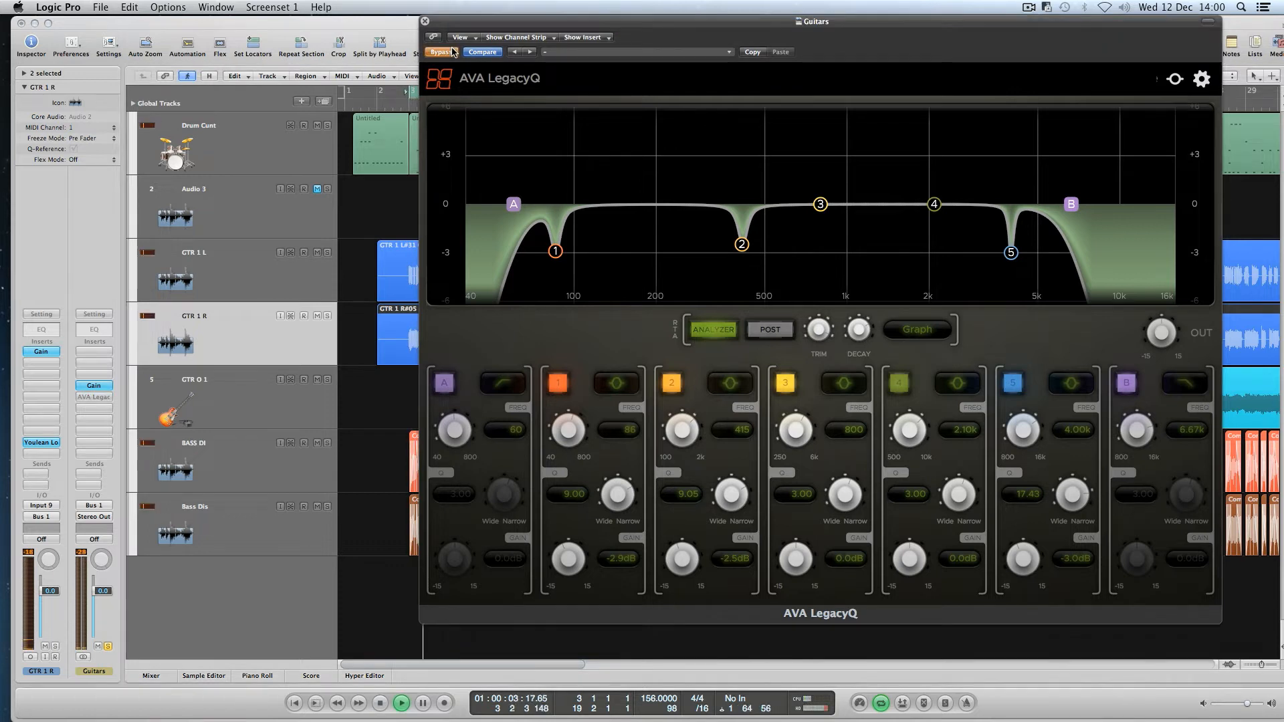
pyautogui.press('space')
pyautogui.click(452, 52)
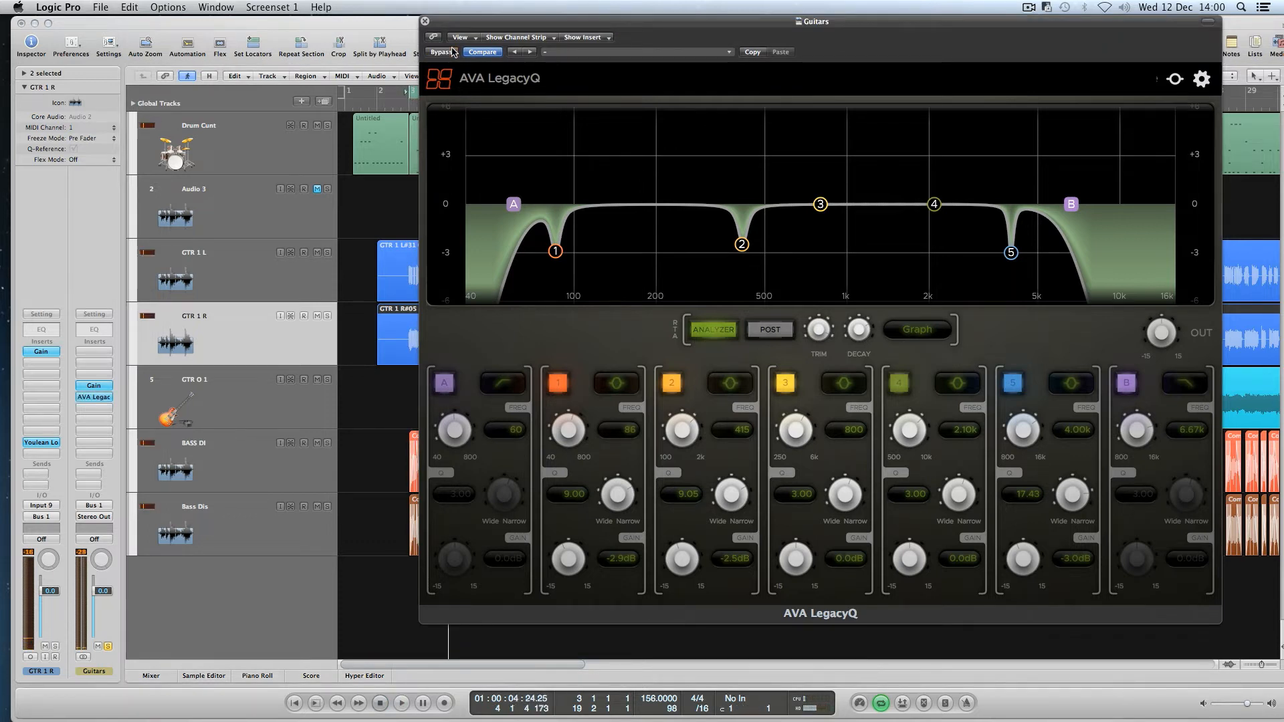
pyautogui.press('space')
pyautogui.press('space')
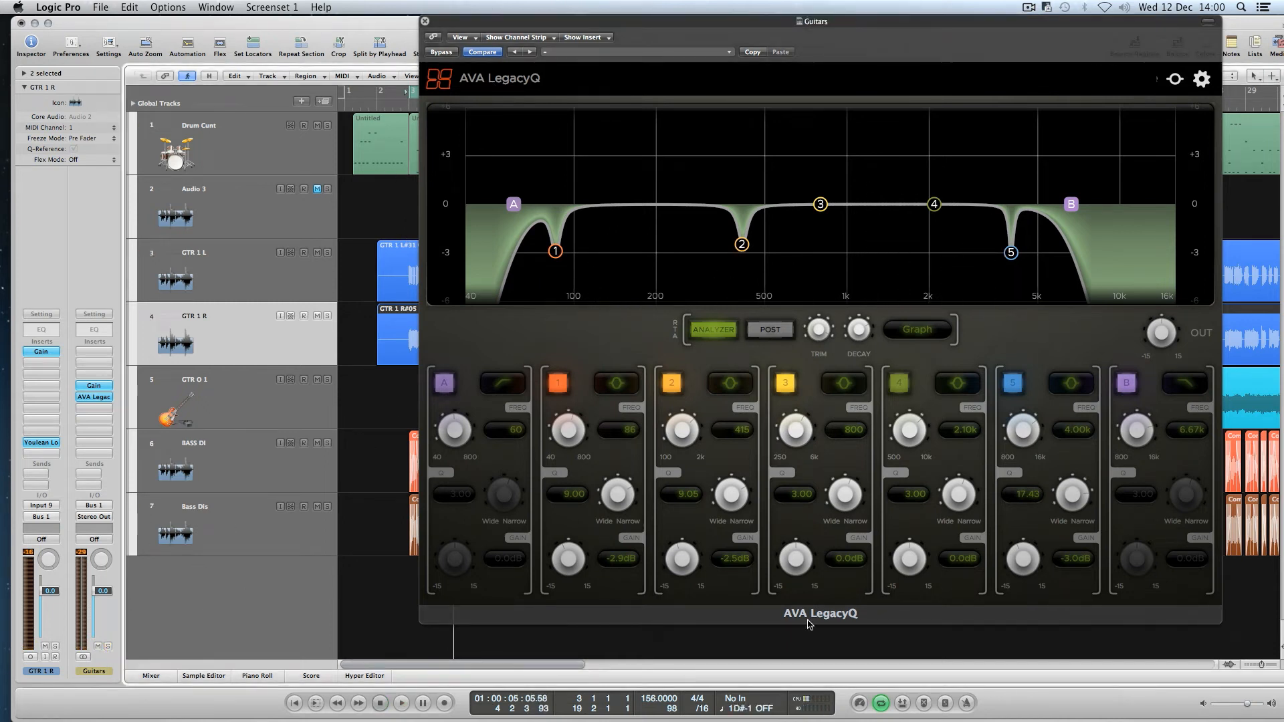
# Step: Bring up the mixer and raise the Output channel's Gain plug-in to +11.0 dB
pyautogui.press('super+2')
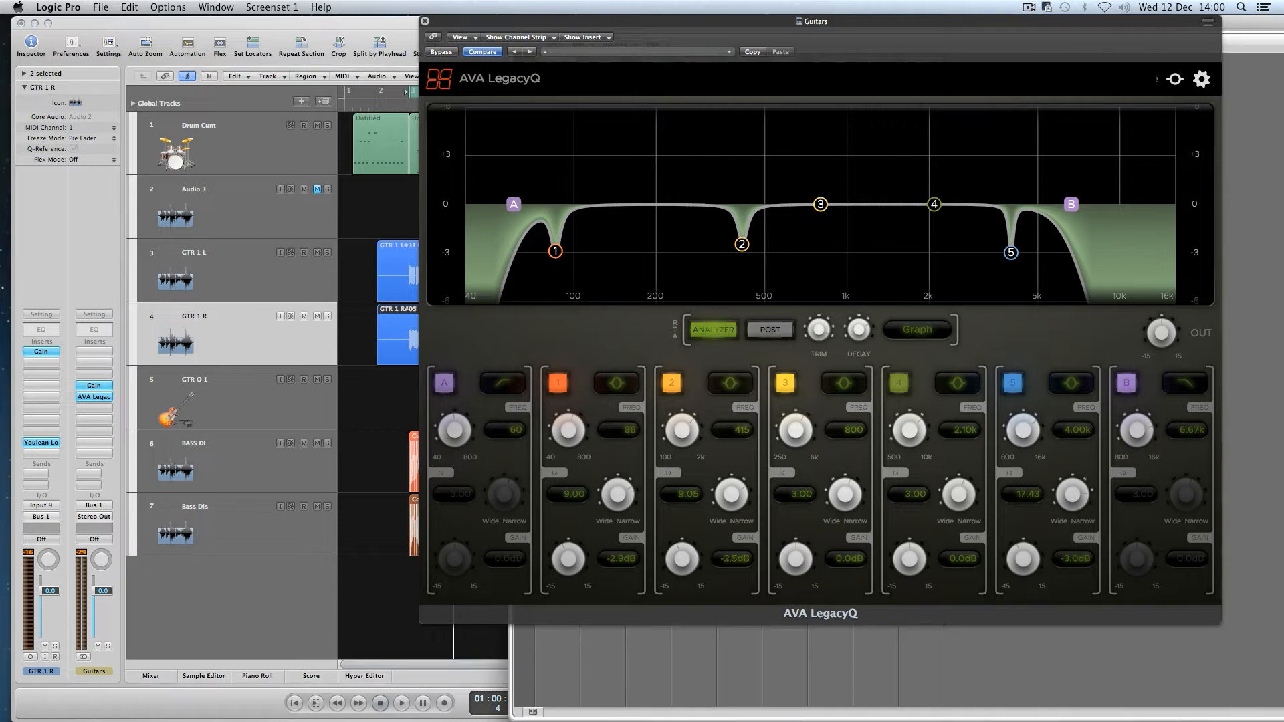
pyautogui.moveTo(510, 668); pyautogui.dragTo(1074, 668)
pyautogui.moveTo(1137, 712); pyautogui.dragTo(1018, 693)
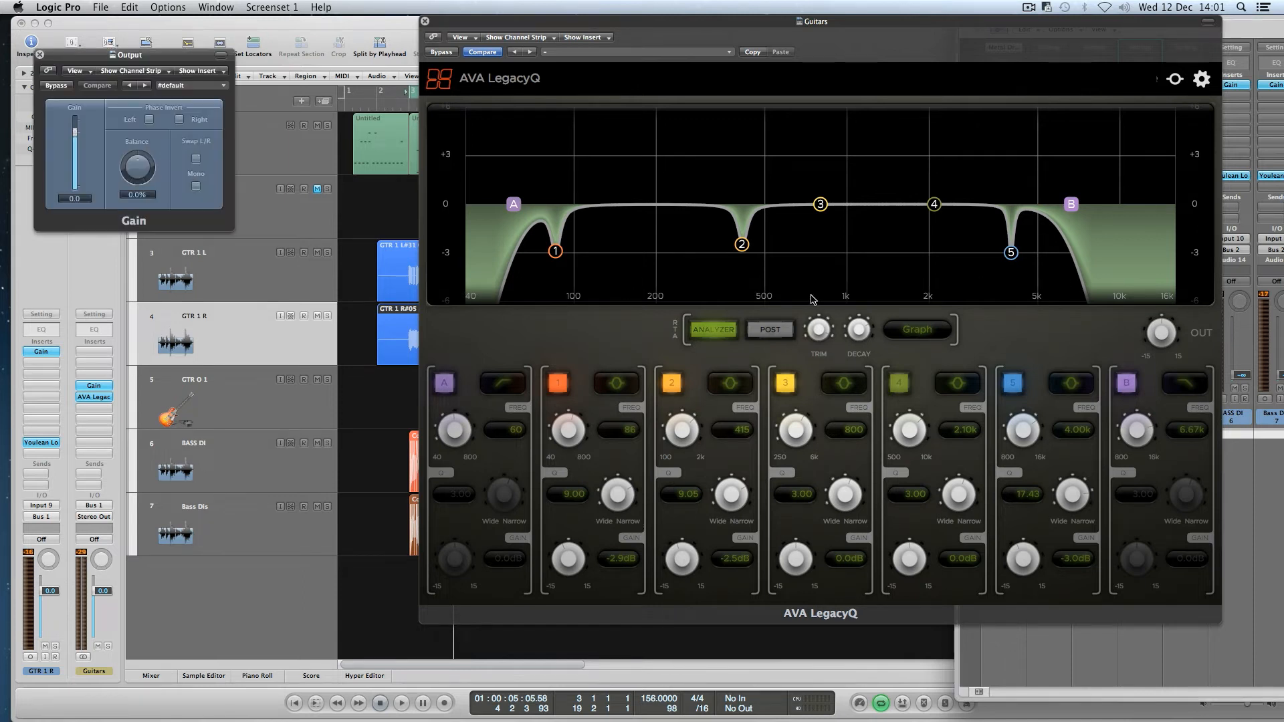
pyautogui.moveTo(59, 155); pyautogui.dragTo(66, 142)
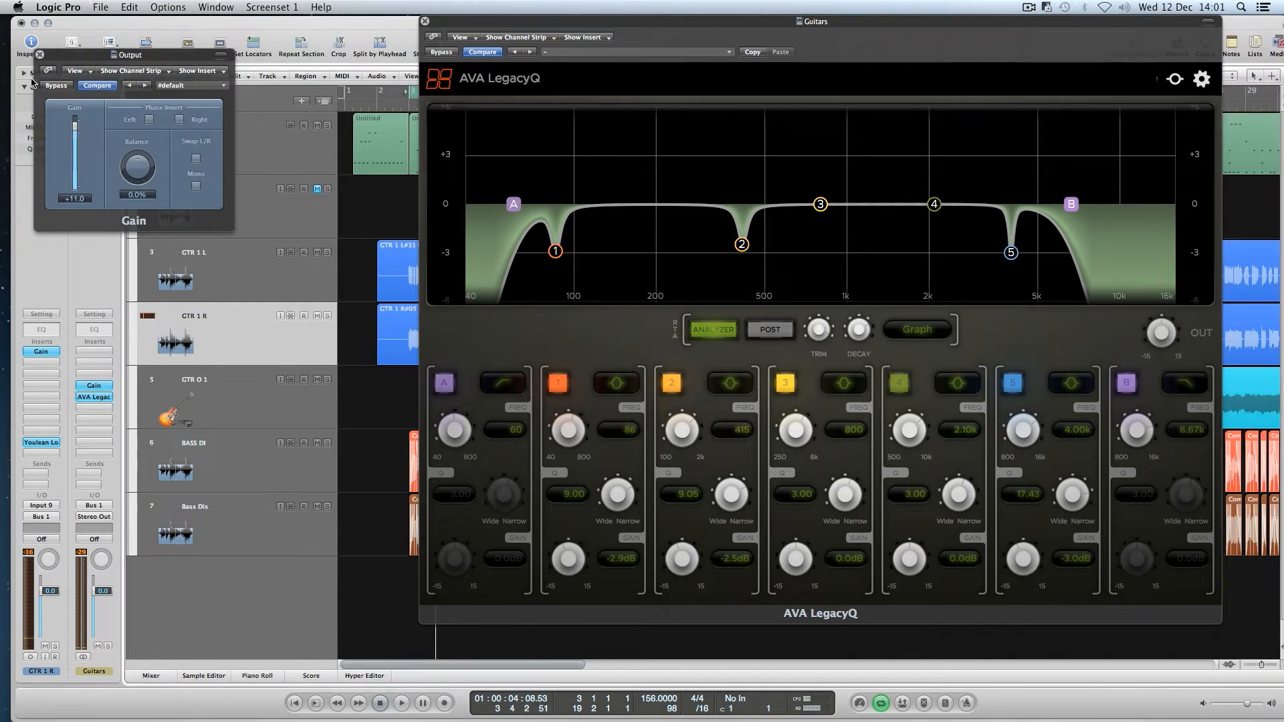
pyautogui.click(40, 54)
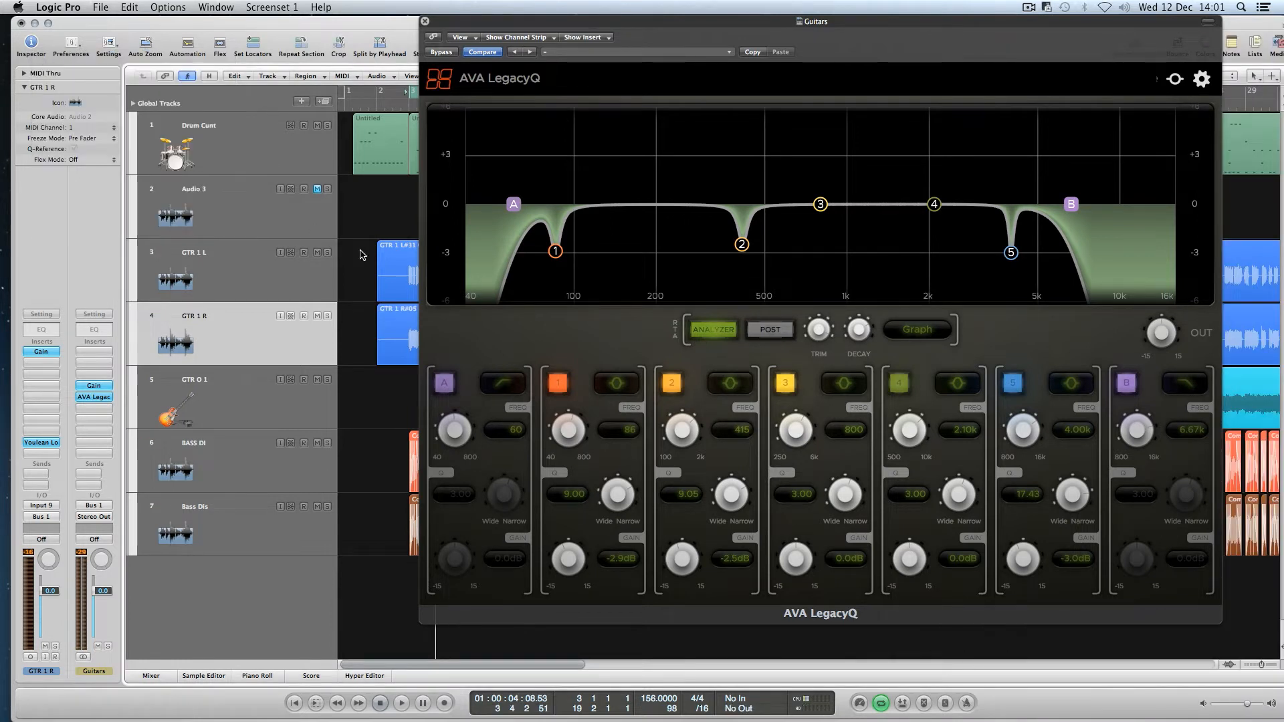
# Step: Compare the louder Guitars playback with the AVA LegacyQ bypassed and active, and close the EQ window
pyautogui.press('space')
pyautogui.click(431, 53)
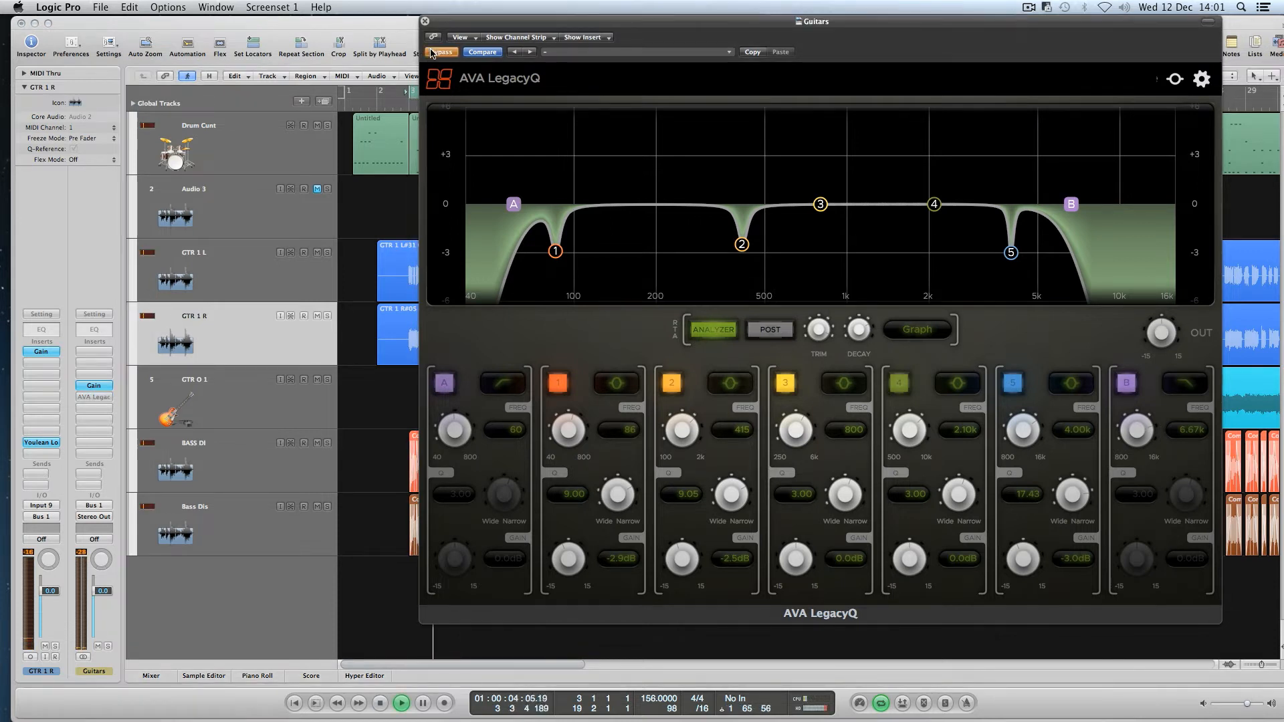
pyautogui.click(431, 53)
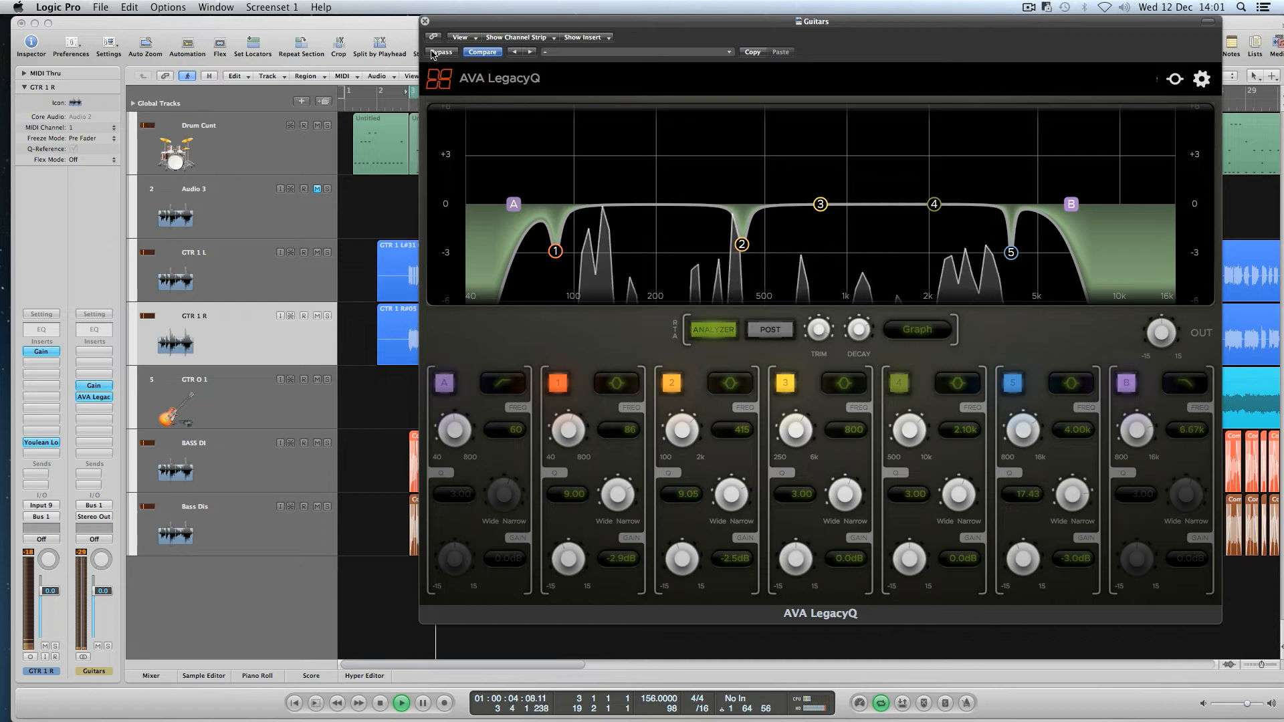
pyautogui.press('space')
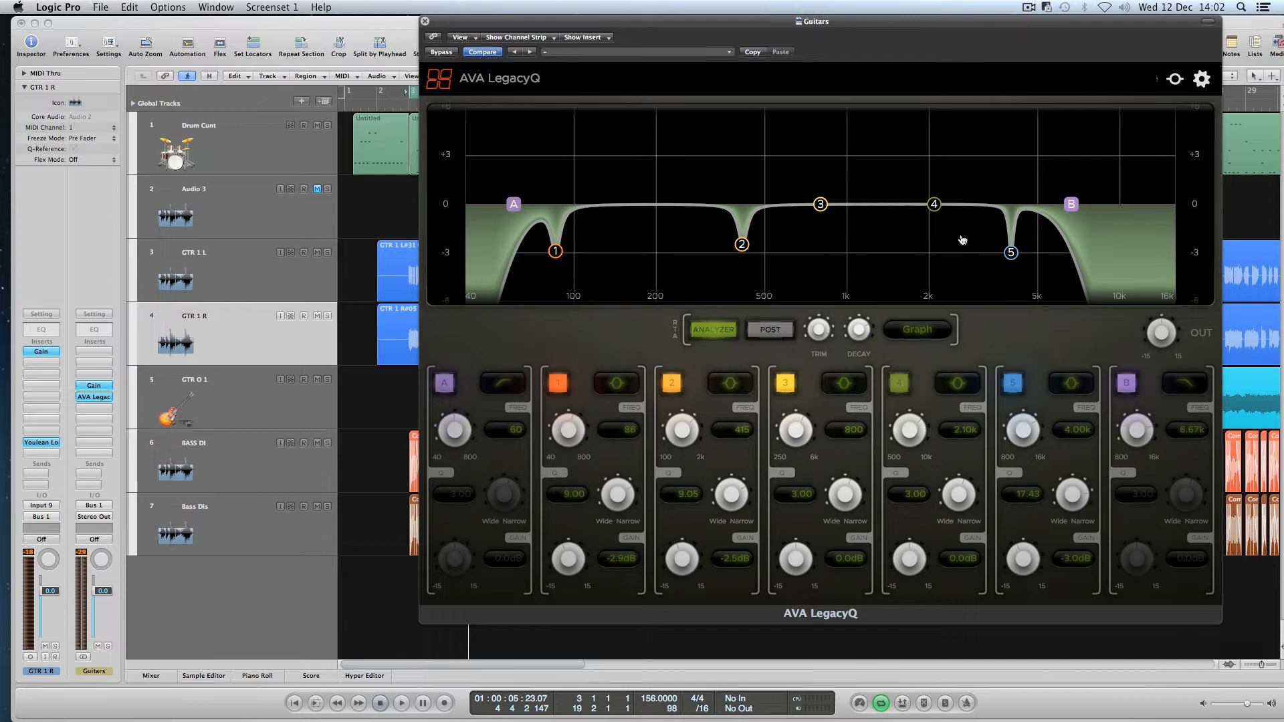
pyautogui.click(424, 24)
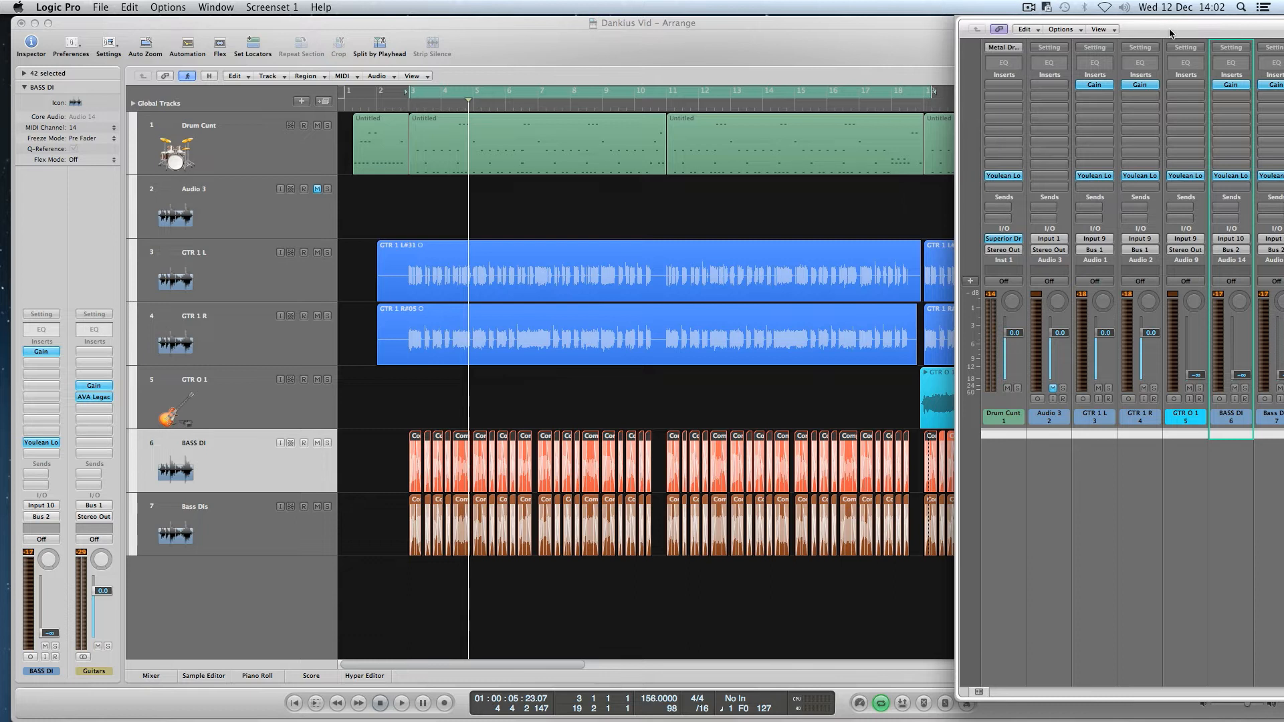
# Step: Select the BASS DI and Bass Dis channels and route their output to Bus 2 with an aux channel named Bass
pyautogui.moveTo(1283, 12); pyautogui.dragTo(1182, 28)
pyautogui.moveTo(914, 452); pyautogui.dragTo(861, 438)
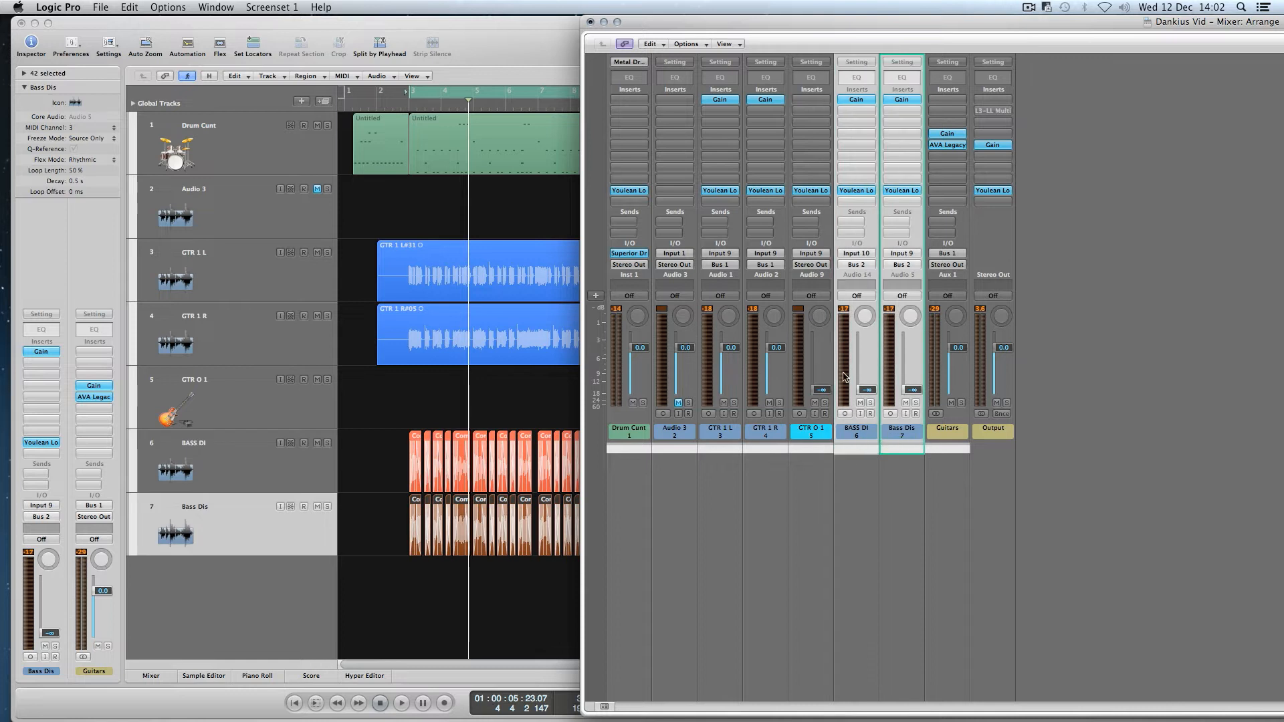
pyautogui.click(865, 268)
pyautogui.moveTo(872, 308)
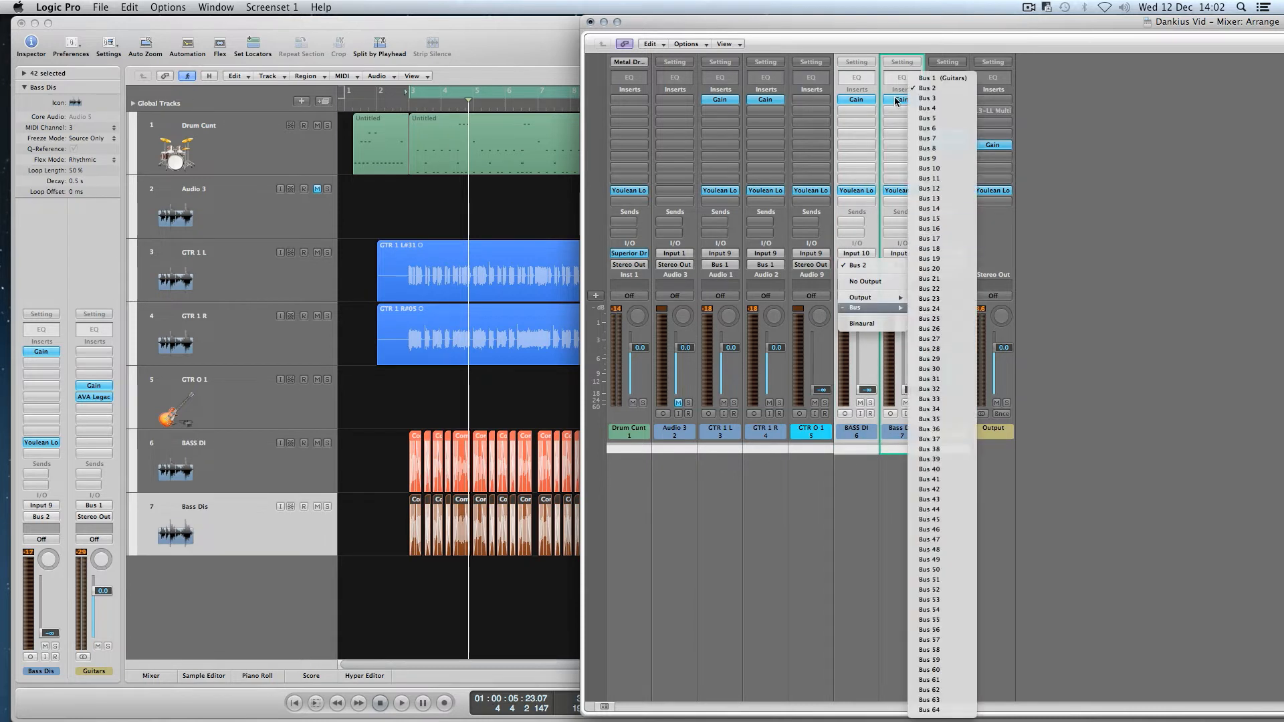
pyautogui.click(927, 88)
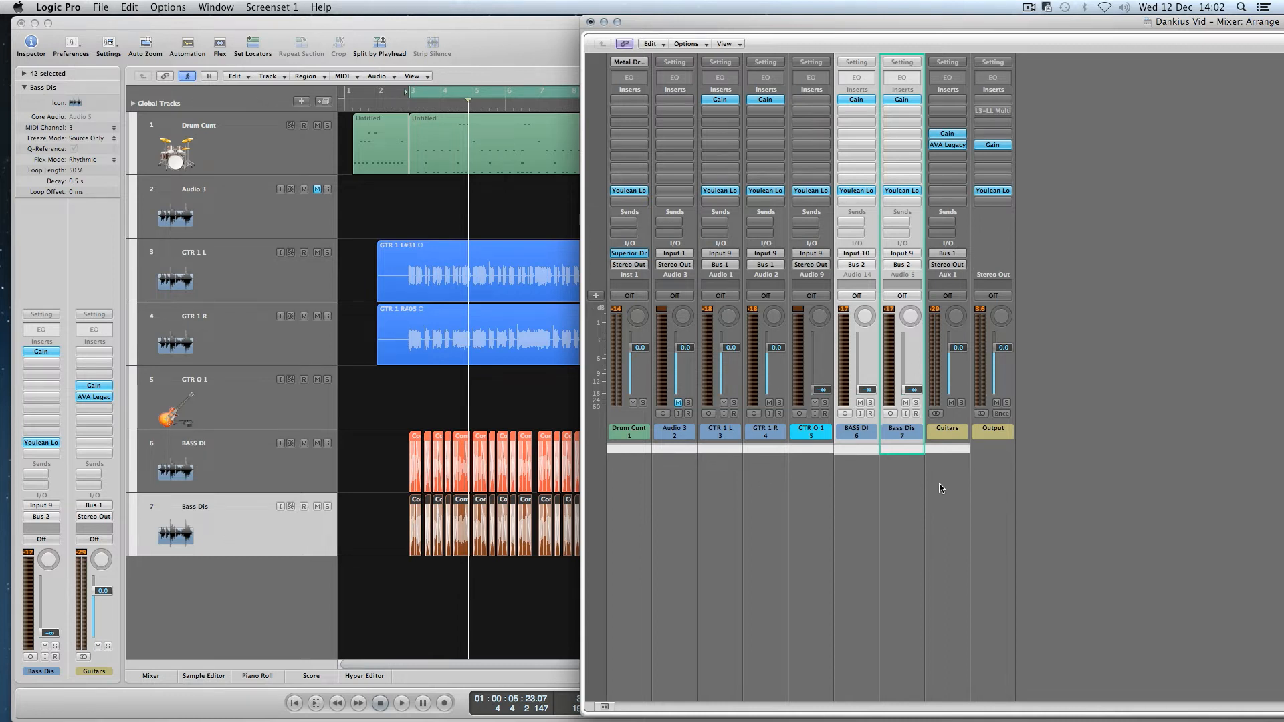
pyautogui.click(855, 269)
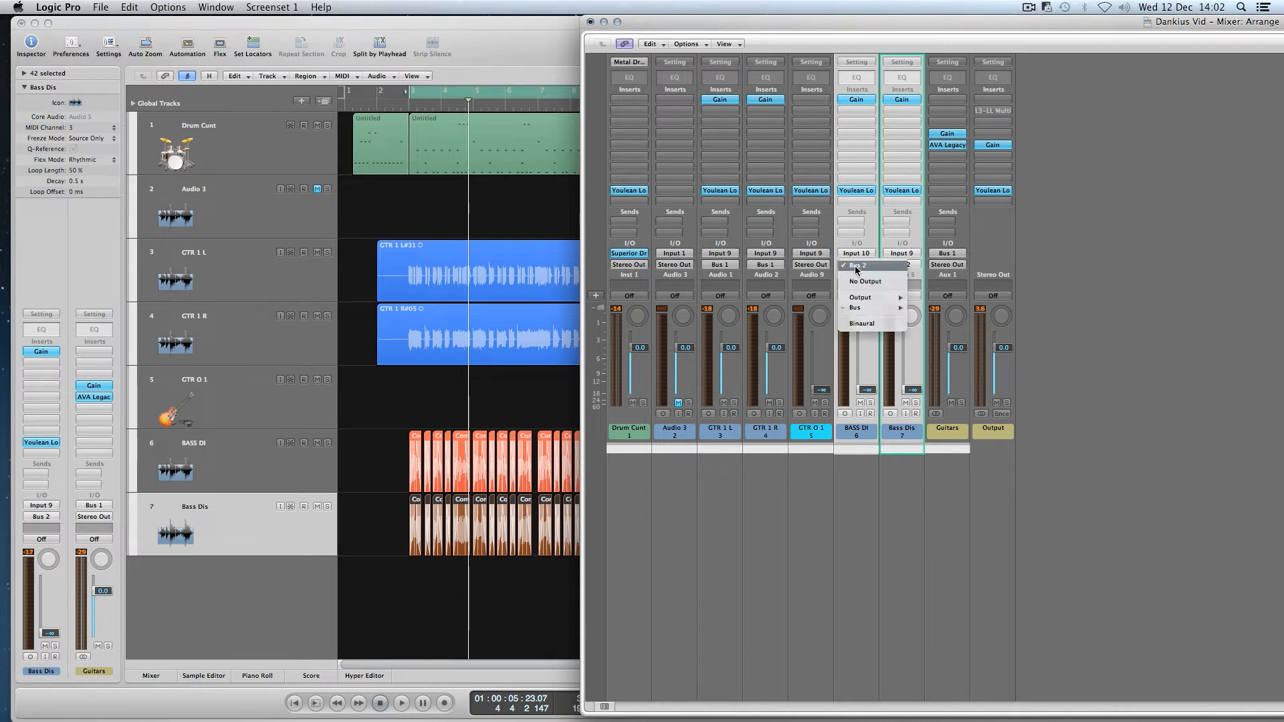
pyautogui.click(871, 295)
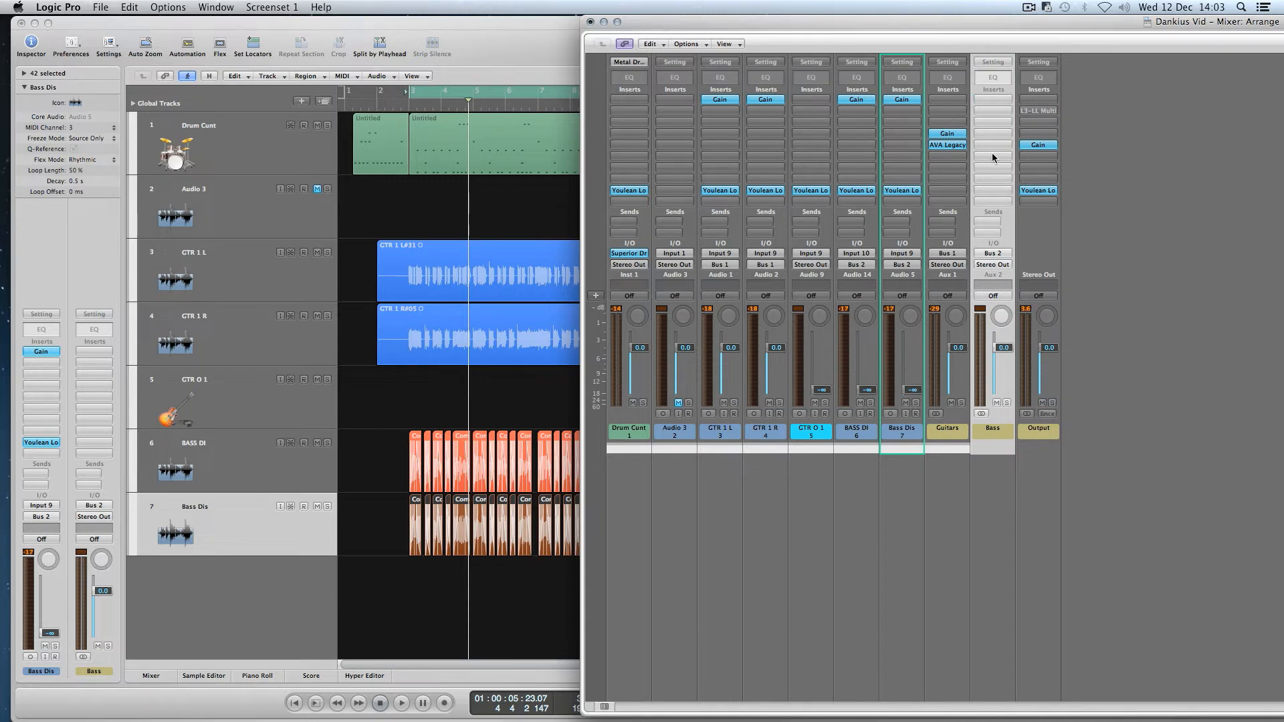
pyautogui.click(867, 500)
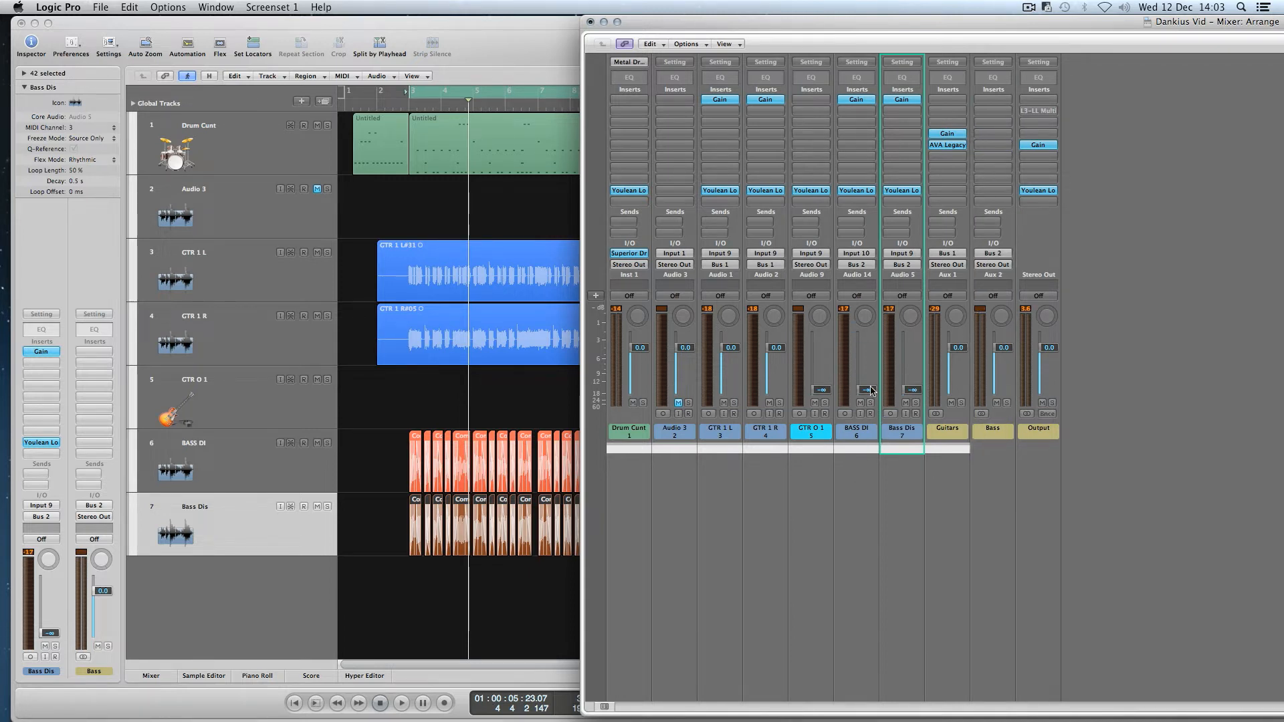
# Step: Play the song while raising the BASS DI fader to -11.8 dB and the Bass Dis fader to -20.5 dB
pyautogui.press('space')
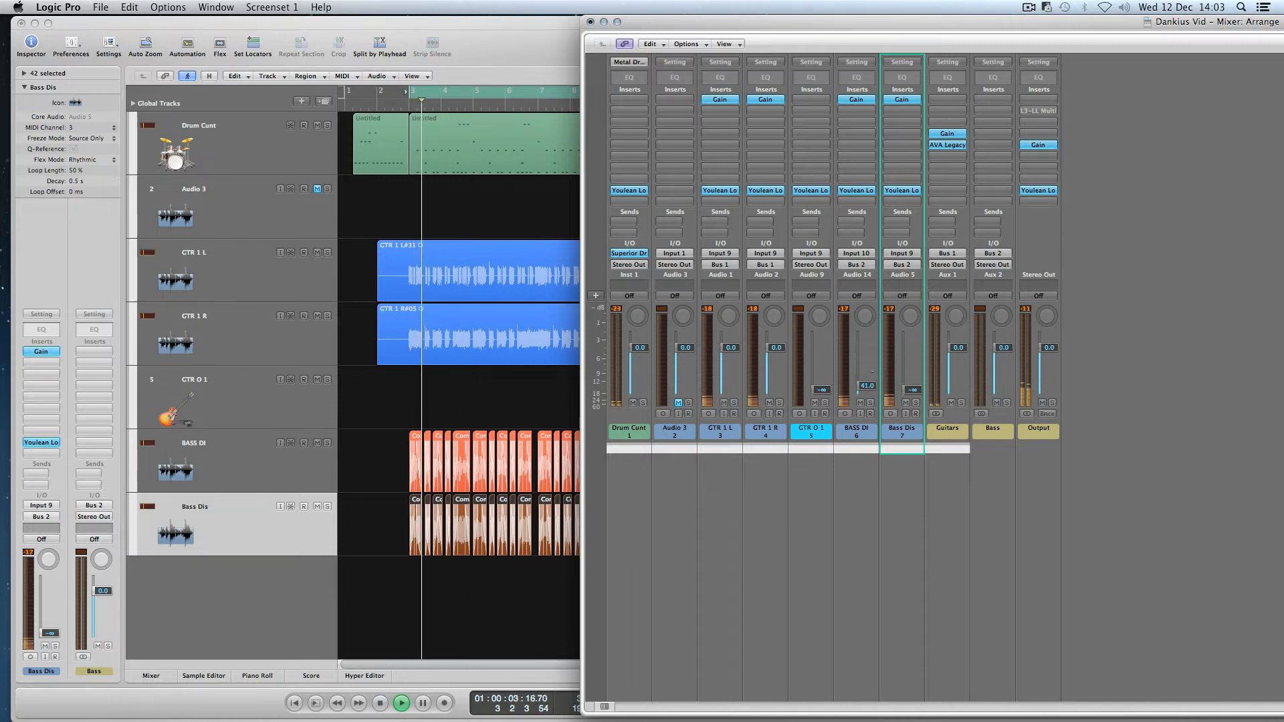
pyautogui.moveTo(870, 390); pyautogui.dragTo(875, 329)
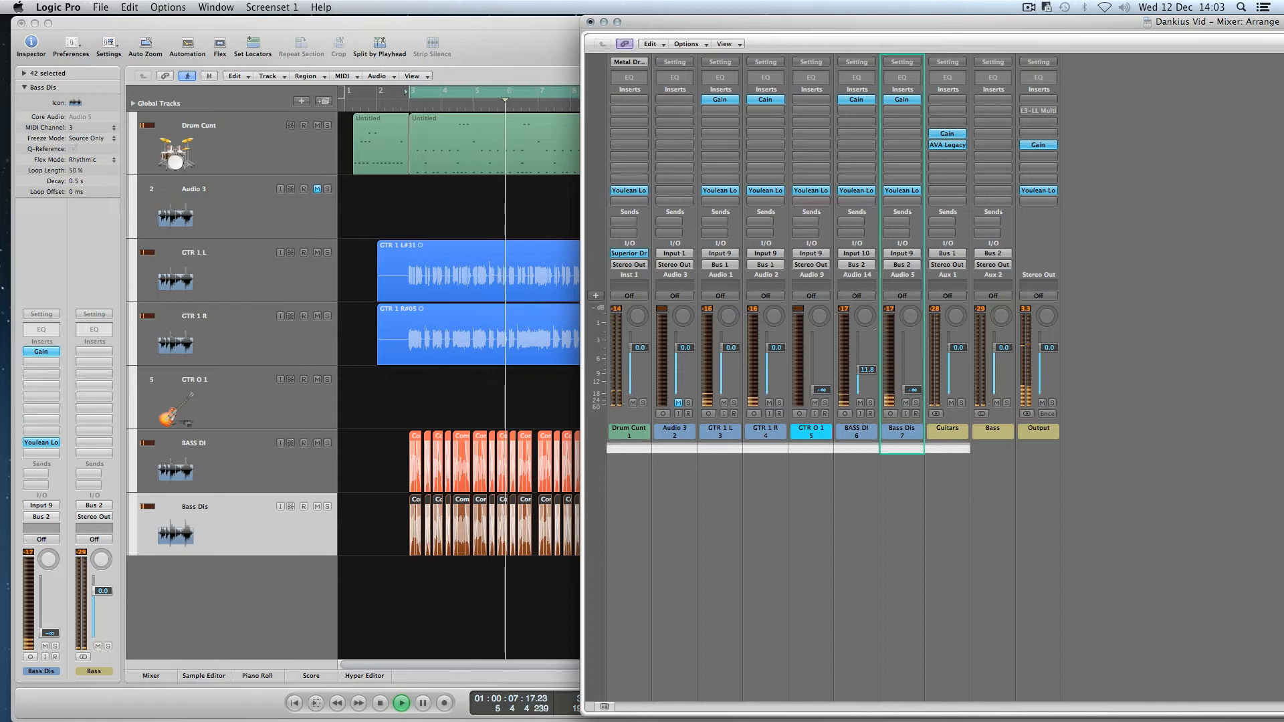
pyautogui.moveTo(913, 394)
pyautogui.mouseDown()
pyautogui.moveTo(914, 364)
pyautogui.moveTo(912, 379)
pyautogui.mouseUp()
pyautogui.press('space')
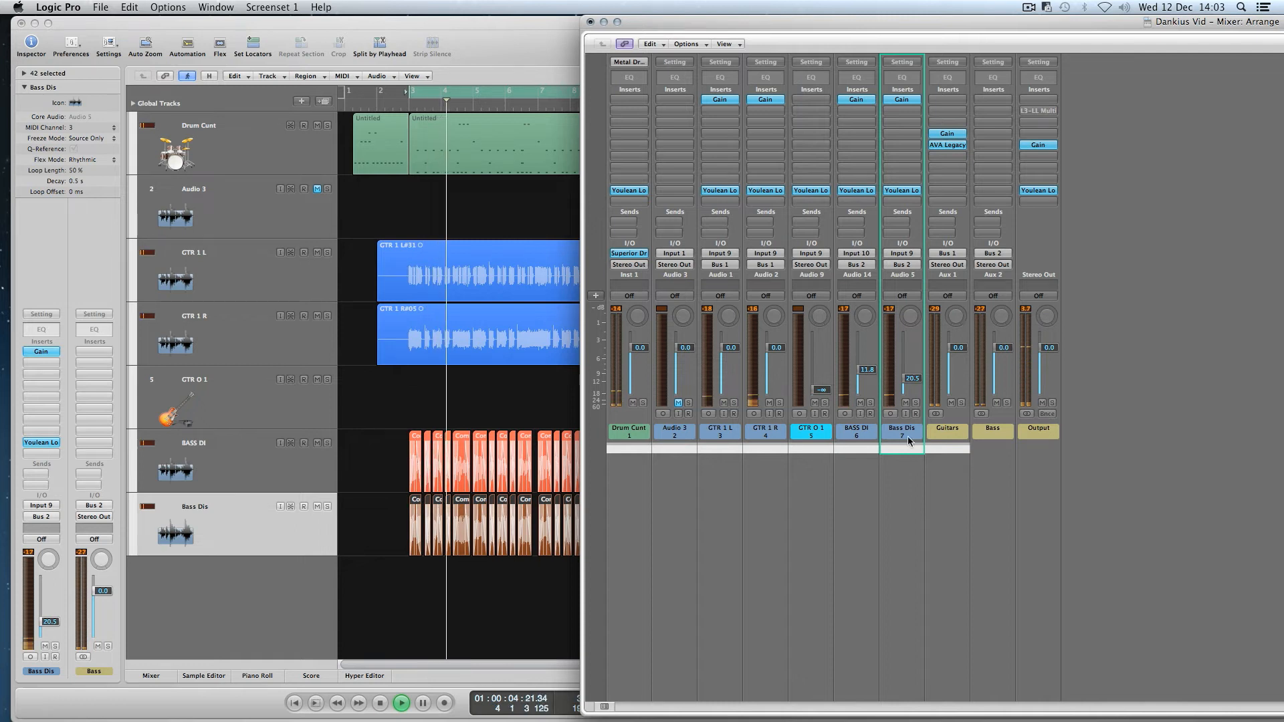
pyautogui.press('space')
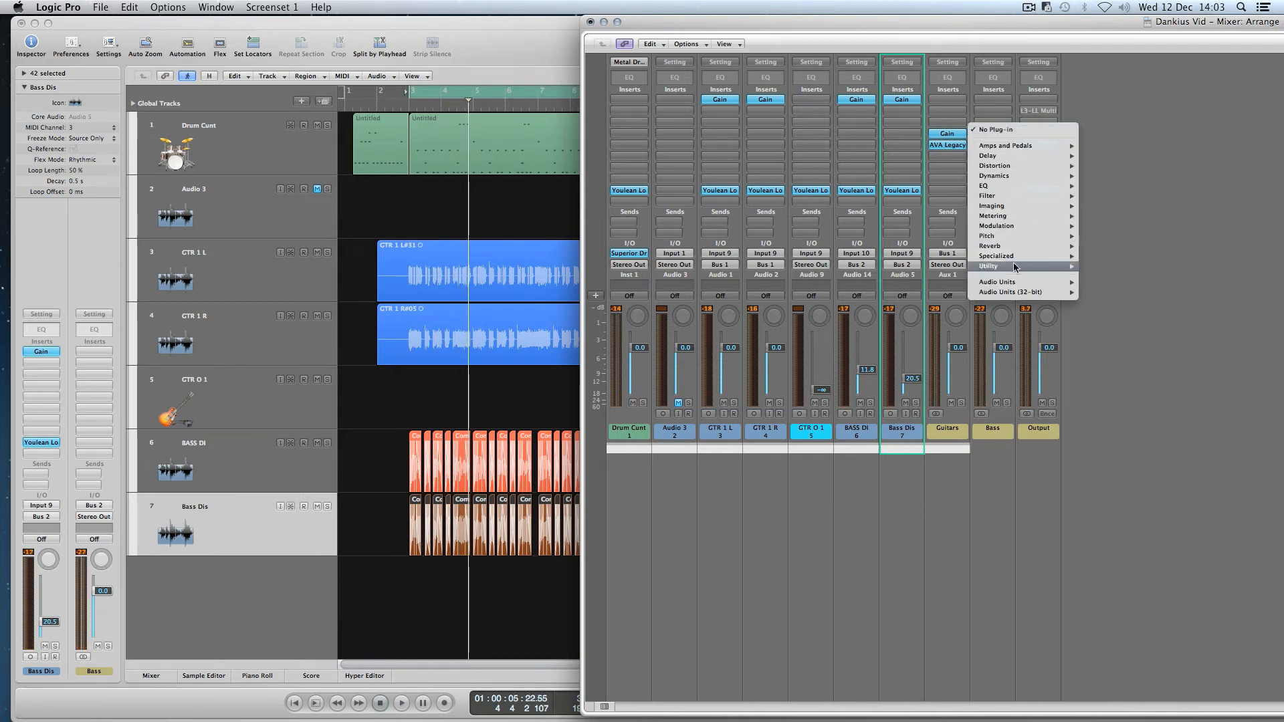
# Step: Switch the Bass aux channel's input format to mono
pyautogui.click(899, 436)
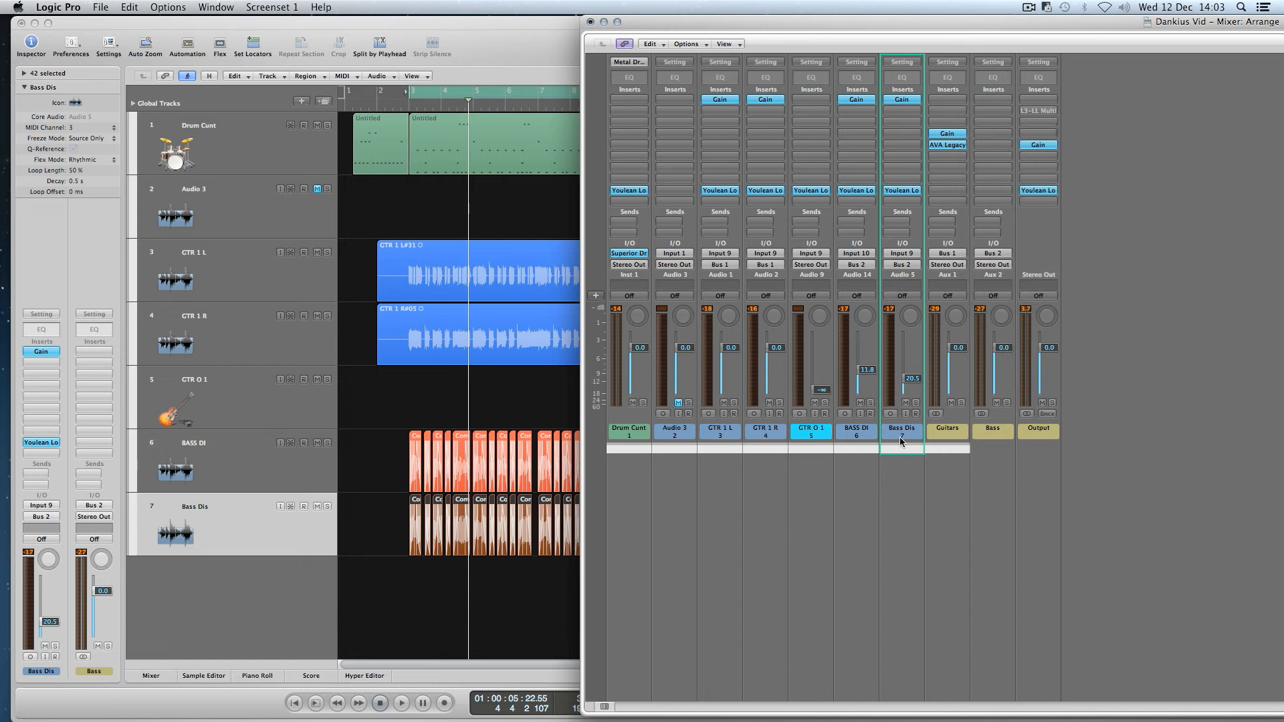
pyautogui.click(981, 413)
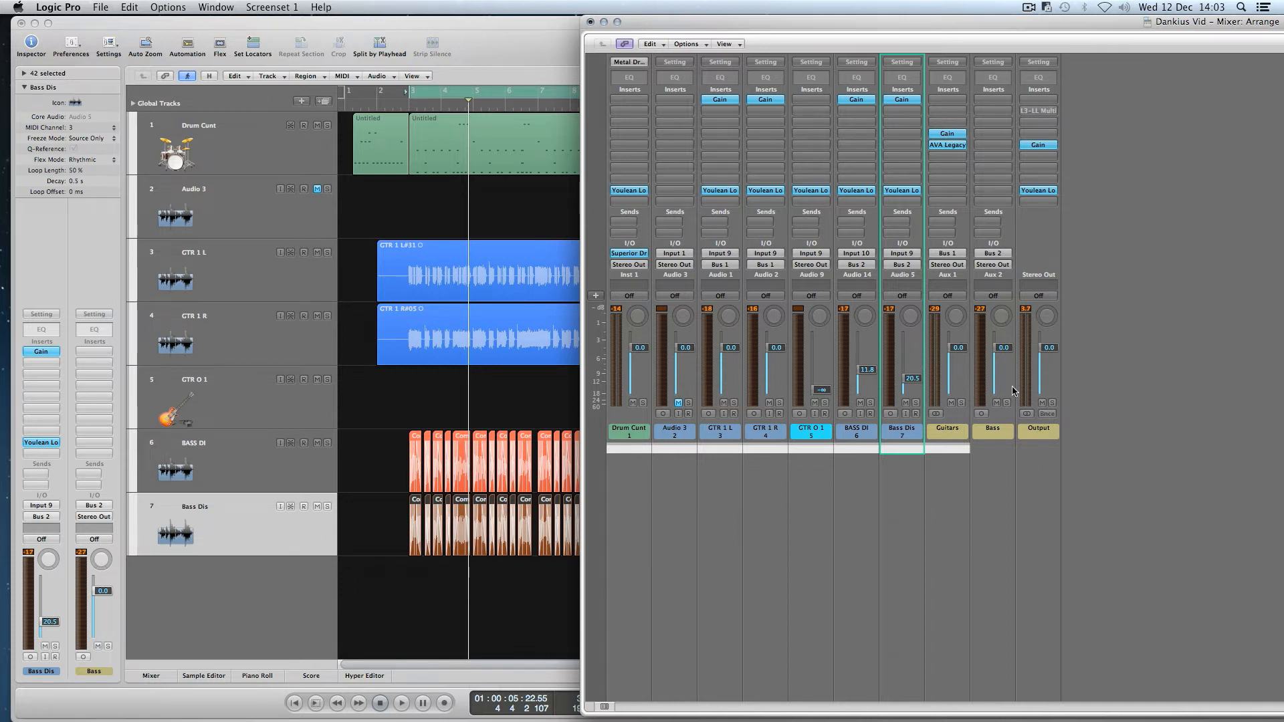
# Step: Insert a Gain plug-in on the Bass aux channel and lower its gain to -11.1 dB while playing the song
pyautogui.click(990, 138)
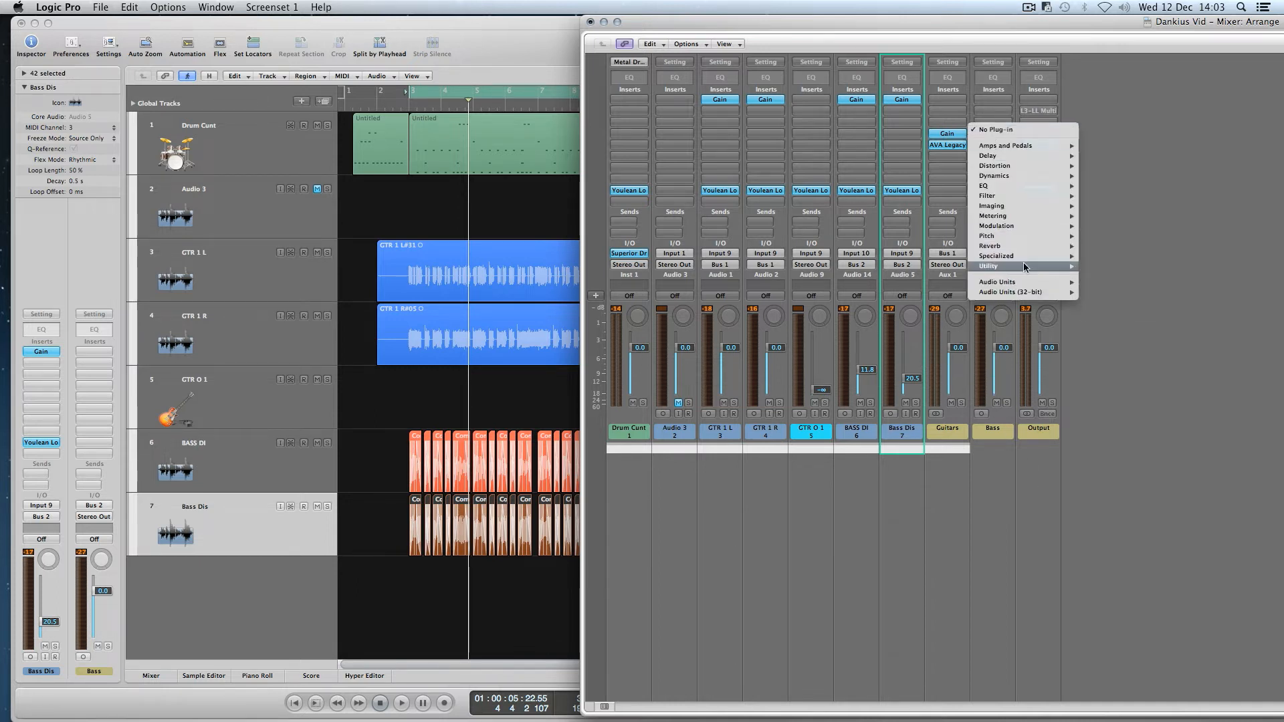
pyautogui.moveTo(1023, 265)
pyautogui.click(1091, 267)
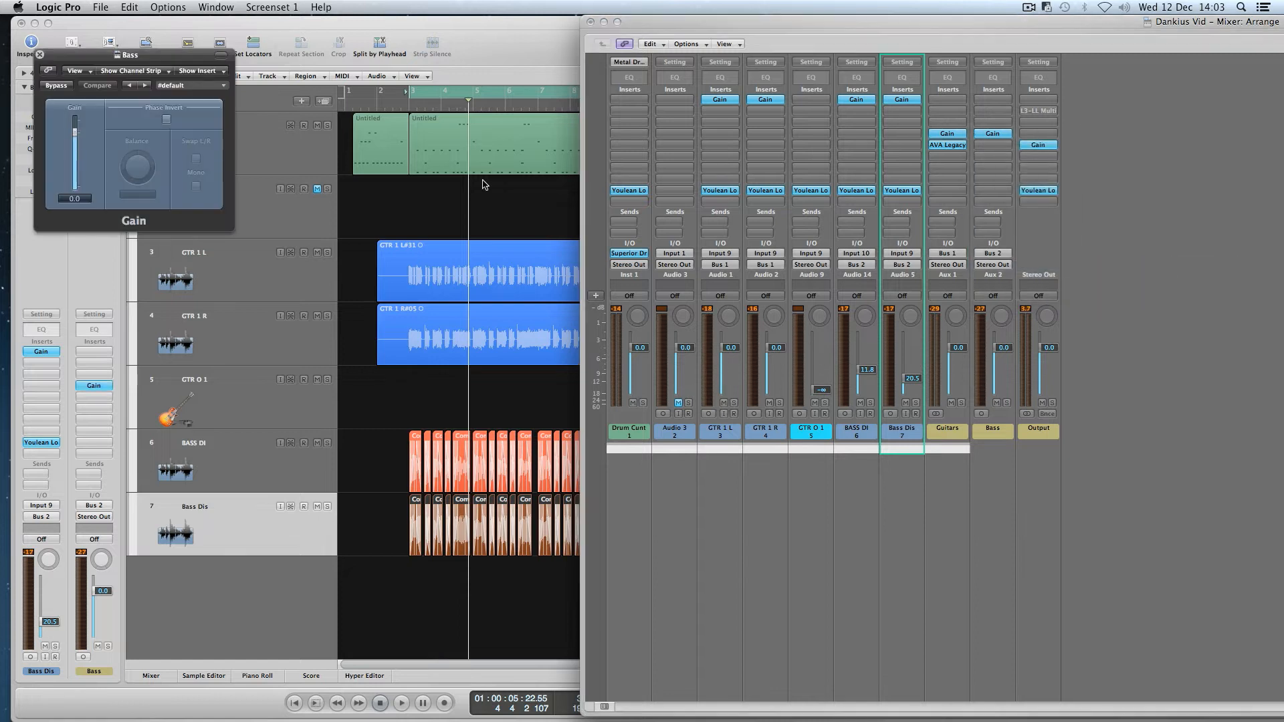
pyautogui.press('space')
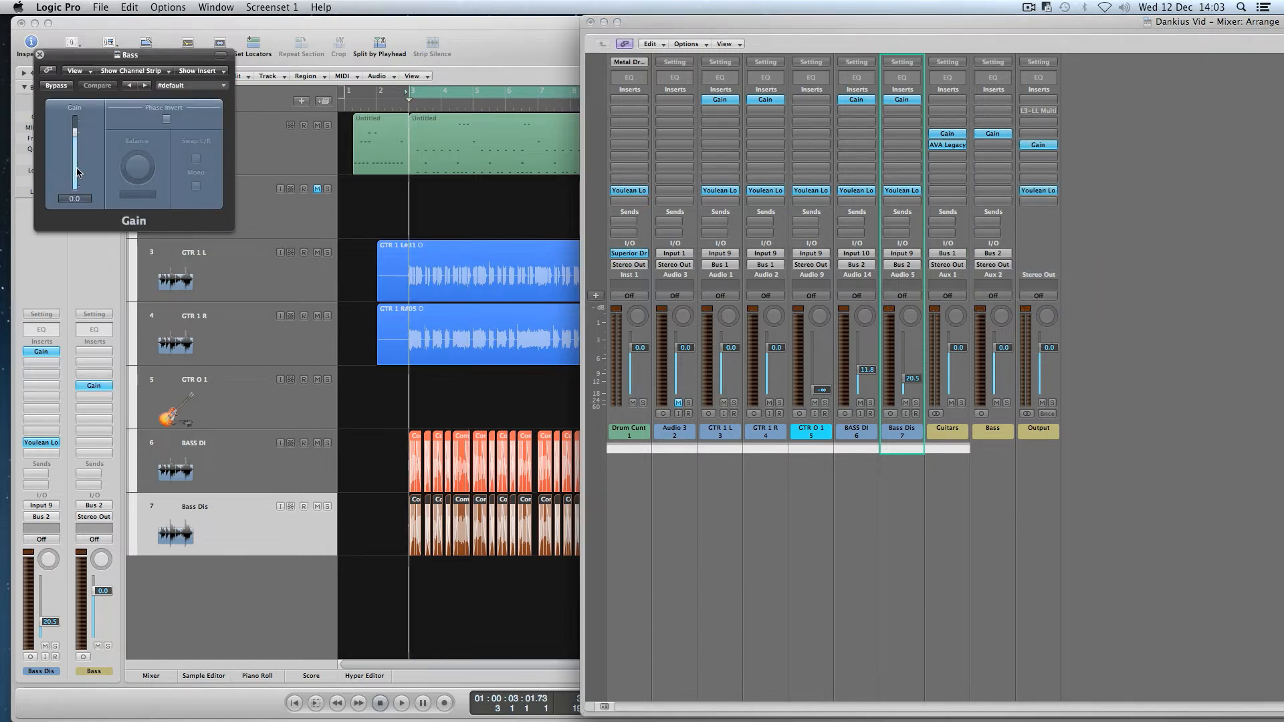
pyautogui.scroll(-4, 77, 173)
pyautogui.scroll(-5, 77, 173)
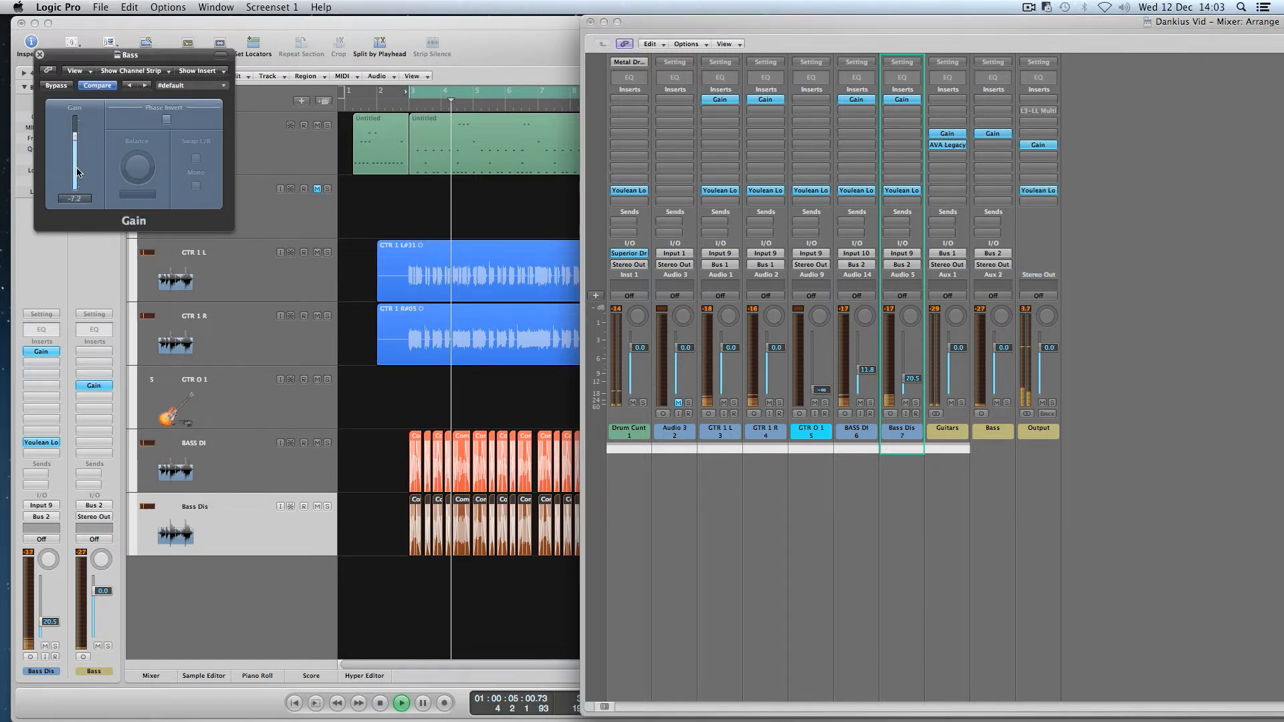
pyautogui.press('space')
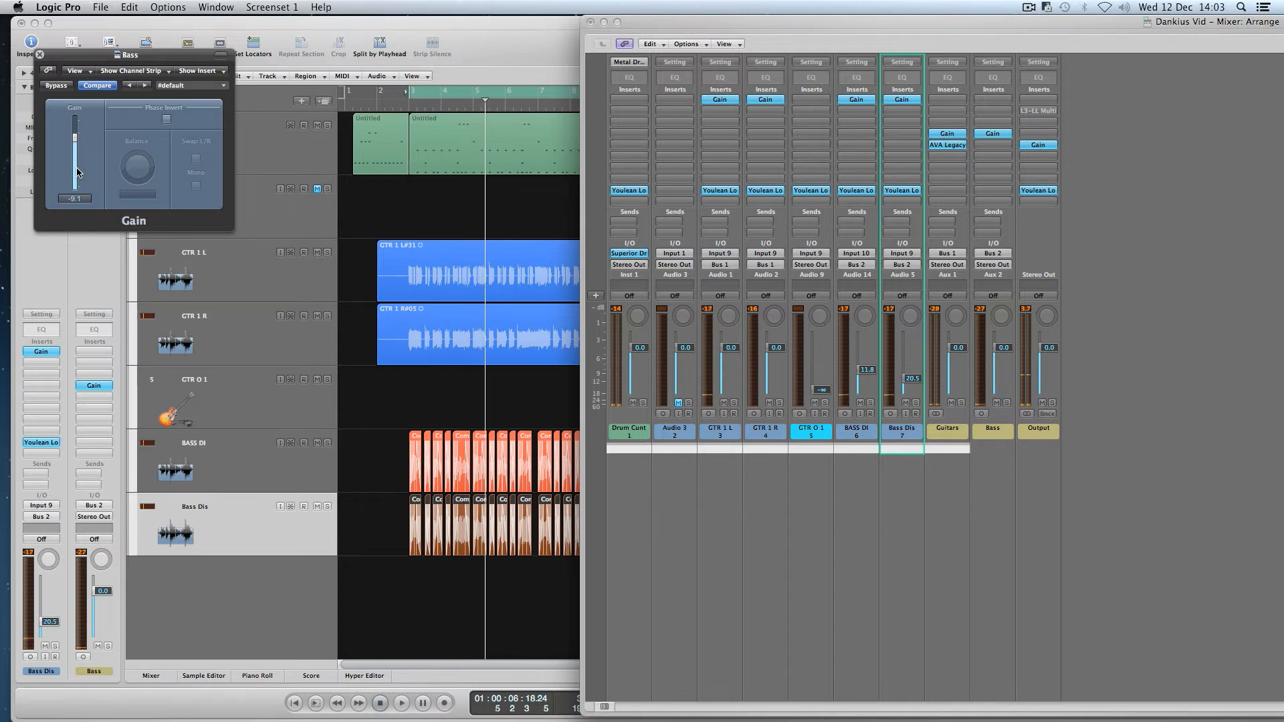
pyautogui.scroll(-1, 77, 173)
# Step: Raise the linked BASS DI and Bass Dis faders to 0.0 and -8.7 dB, and lower the Bass aux Gain to -14.3 dB during playback
pyautogui.click(905, 465)
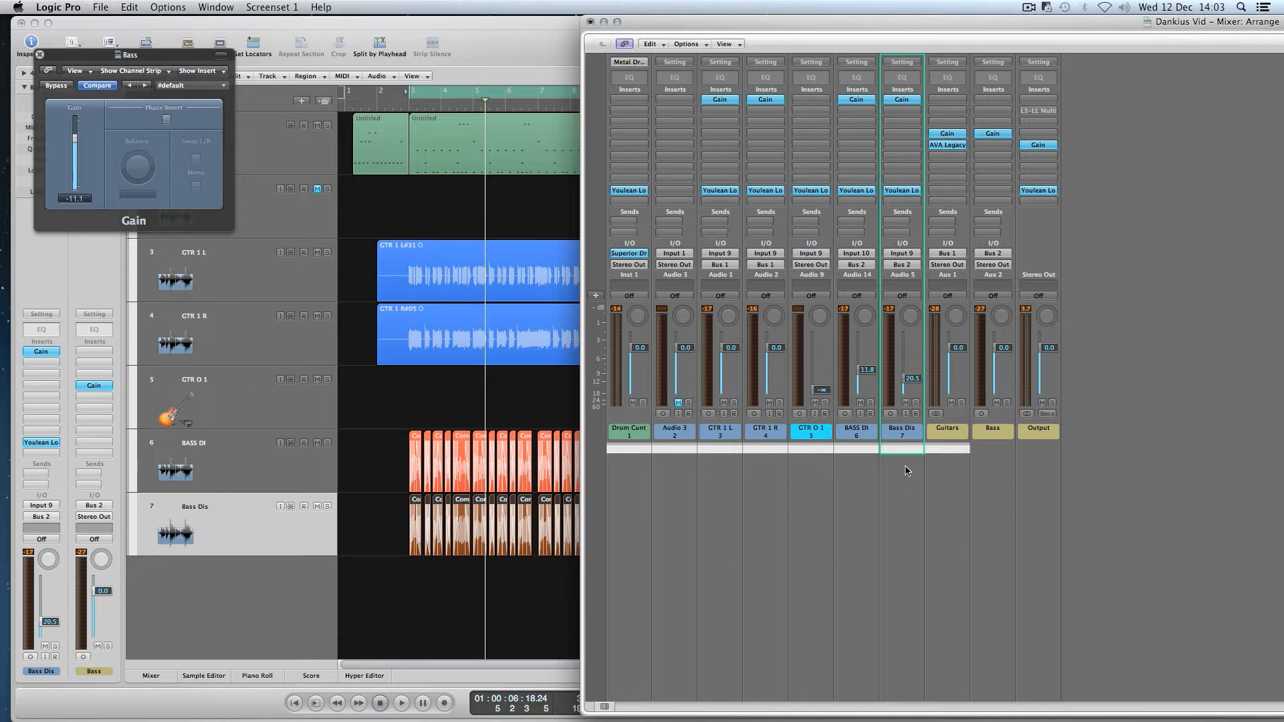
pyautogui.moveTo(906, 465); pyautogui.dragTo(868, 441)
pyautogui.keyDown('alt'); pyautogui.click(860, 371); pyautogui.keyUp('alt')
pyautogui.press('space')
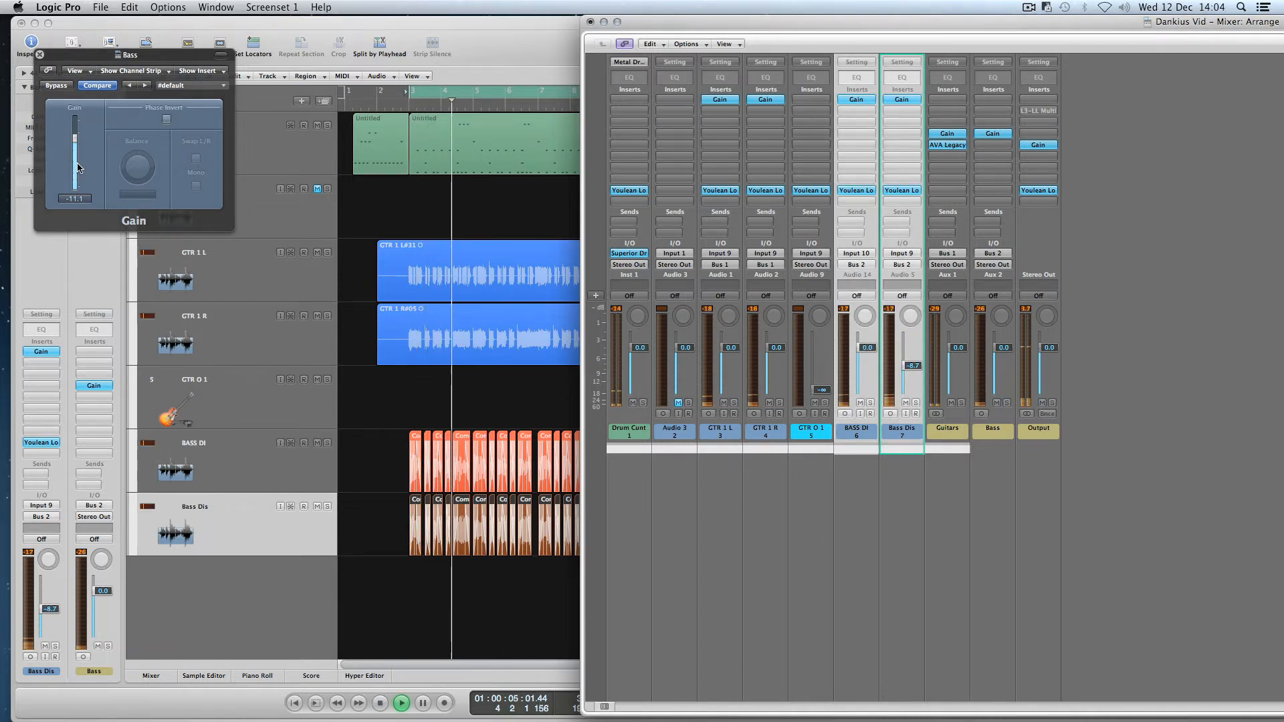
pyautogui.scroll(-1, 76, 167)
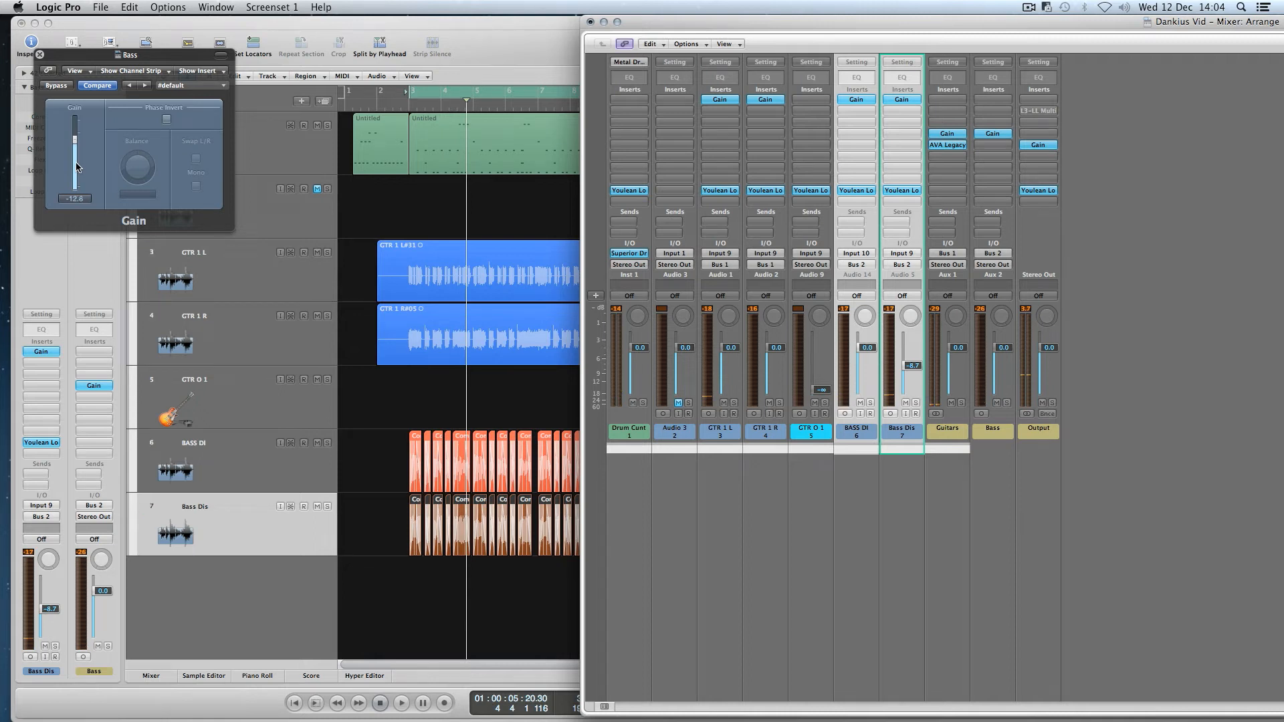
pyautogui.scroll(-1, 75, 167)
pyautogui.press('space')
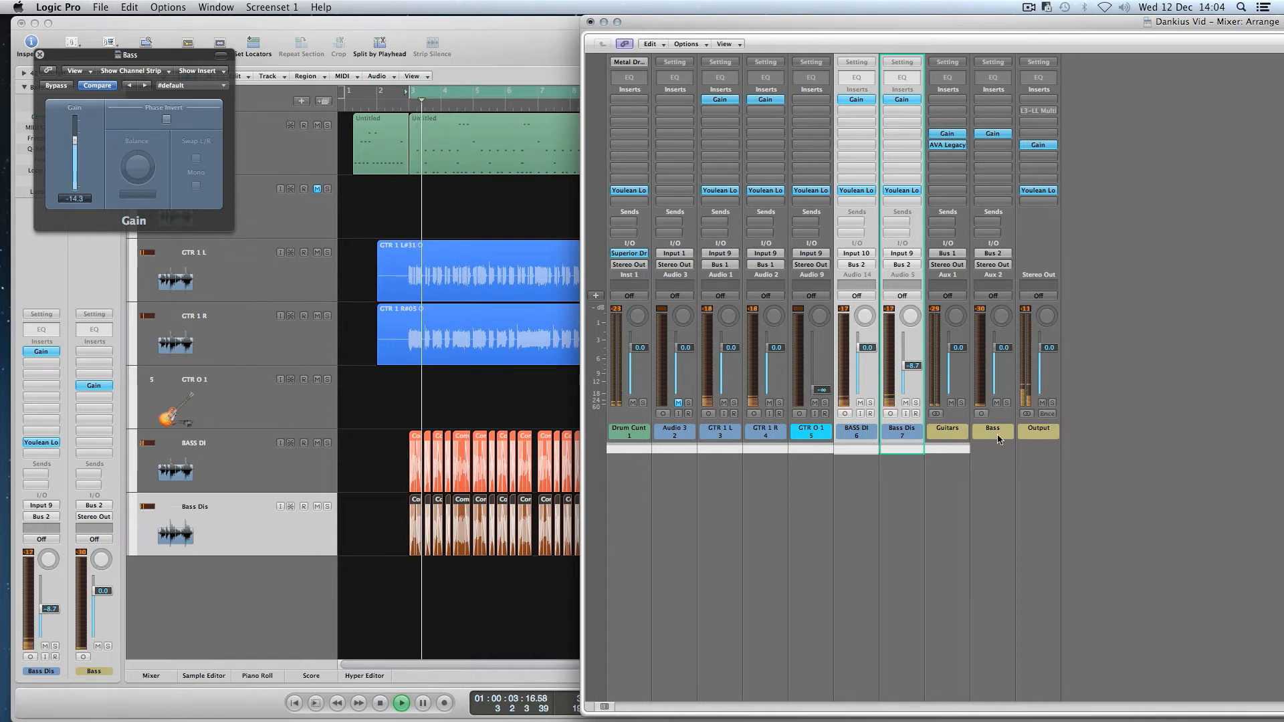
pyautogui.press('space')
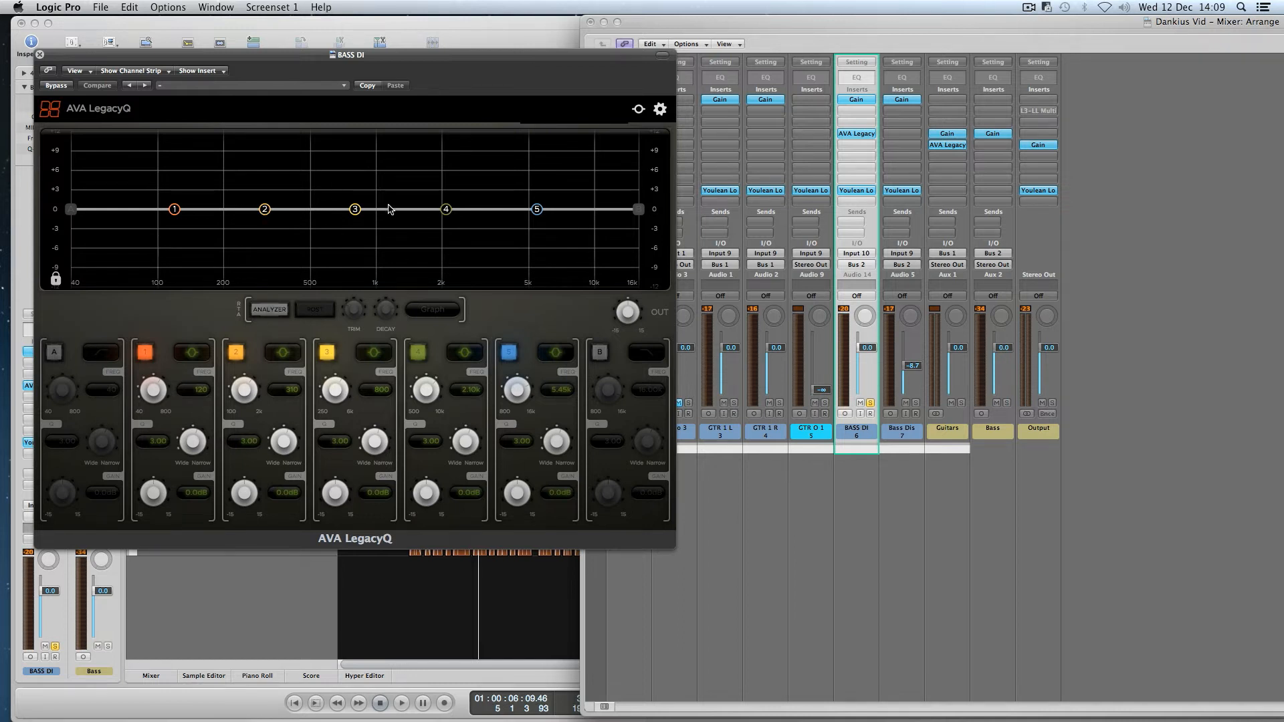
# Step: Change band 3 of the BASS DI channel's AVA LegacyQ to a 12 dB low-pass filter
pyautogui.click(373, 352)
pyautogui.moveTo(405, 371)
pyautogui.click(462, 382)
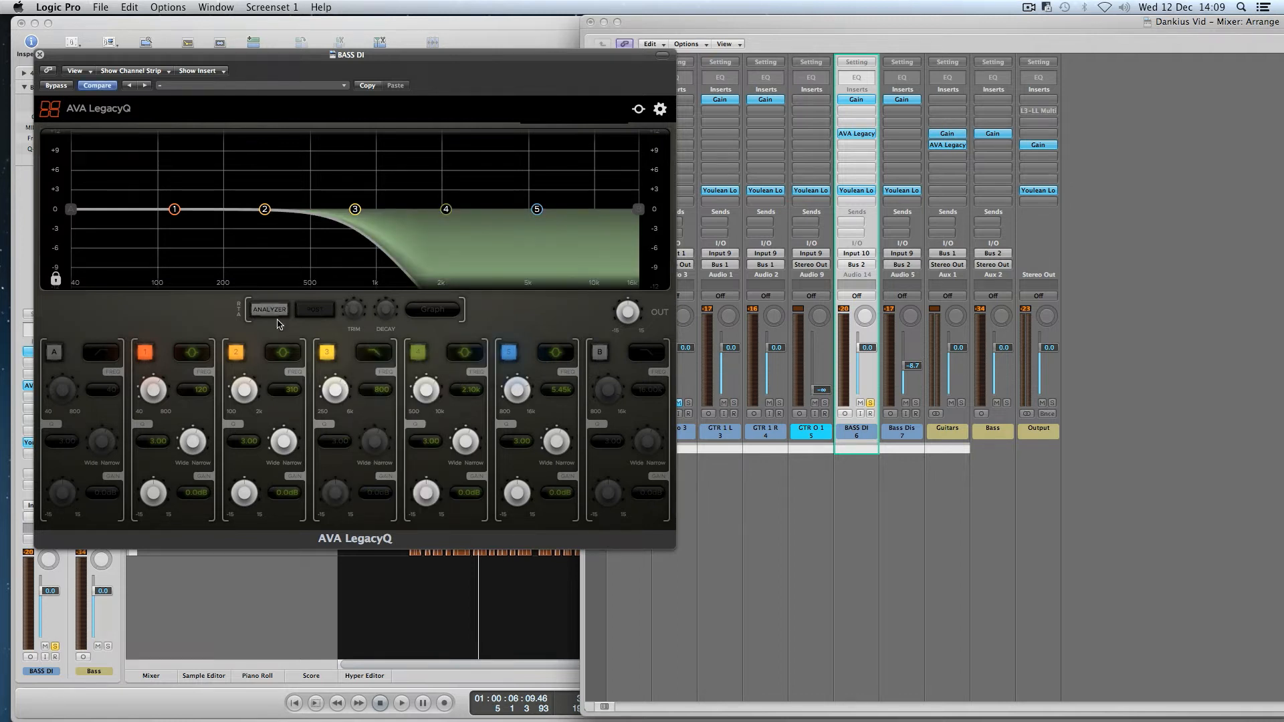
# Step: Set the cutoff frequency of the band 3 low-pass filter to 300 Hz, keeping its 12 dB slope
pyautogui.moveTo(346, 389); pyautogui.dragTo(127, 220)
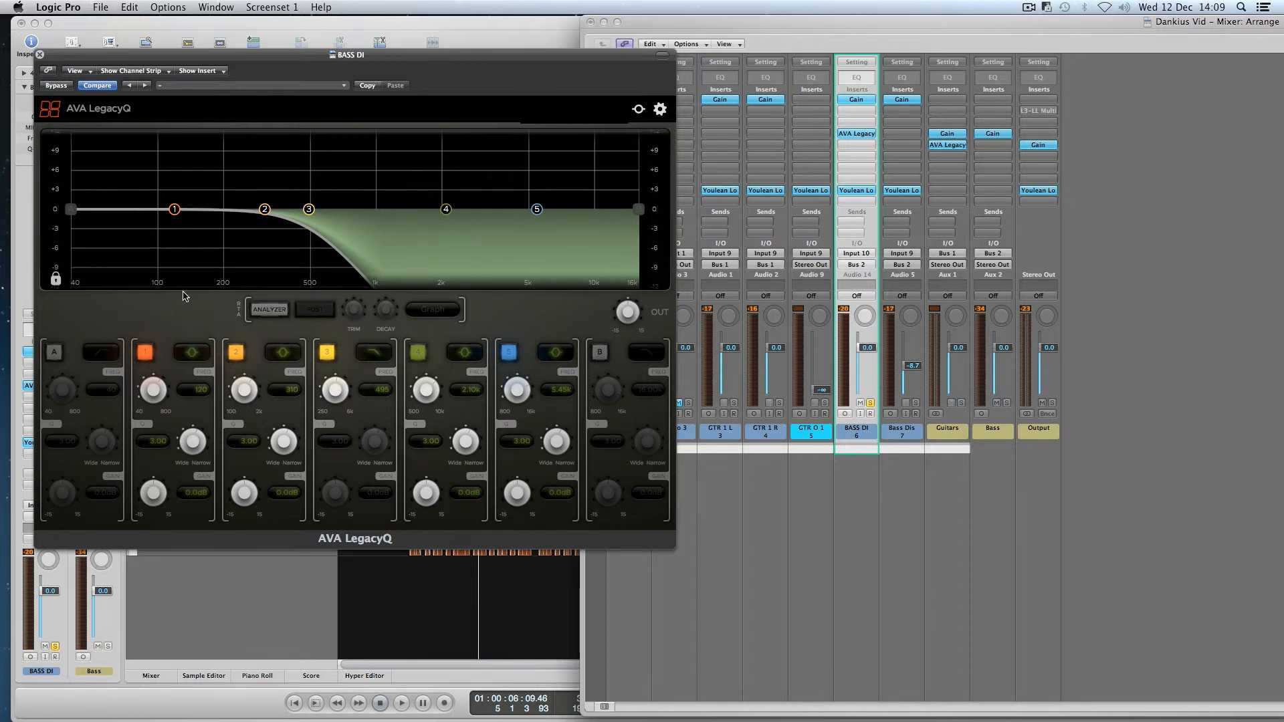
pyautogui.moveTo(335, 389); pyautogui.dragTo(335, 393)
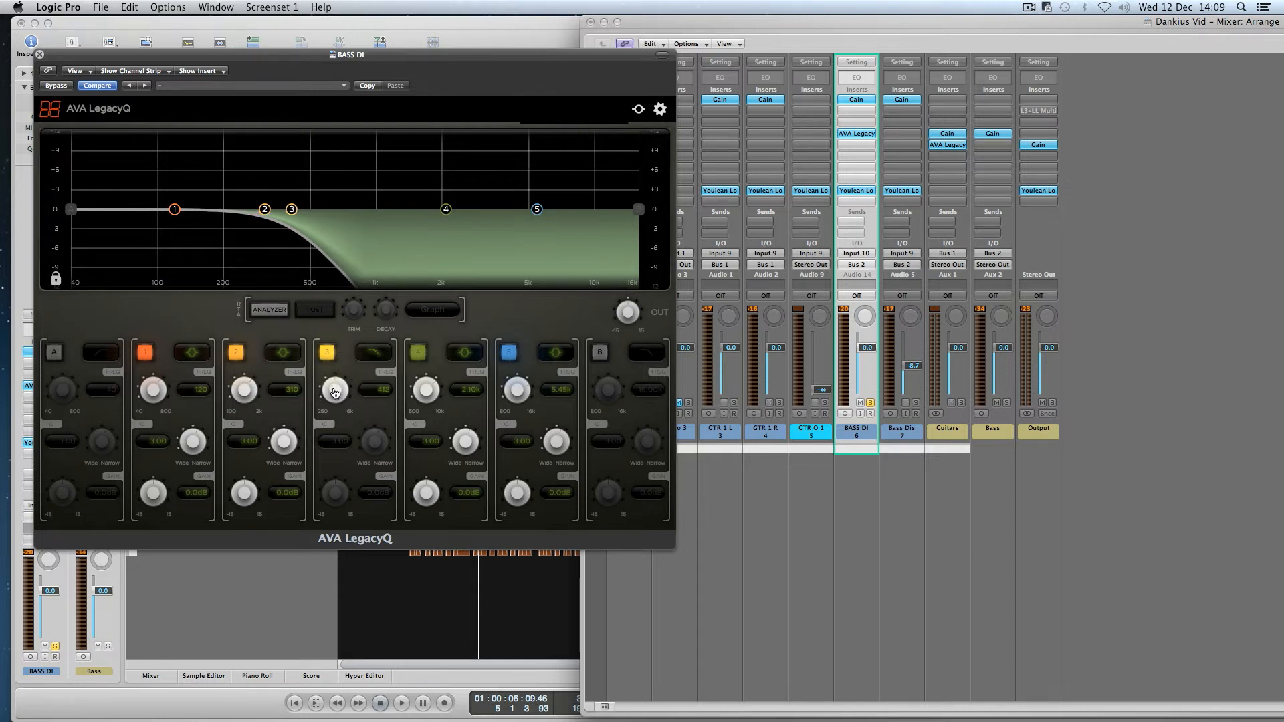
pyautogui.click(377, 394)
pyautogui.write('300')
pyautogui.press('Return')
pyautogui.click(372, 355)
pyautogui.moveTo(401, 369)
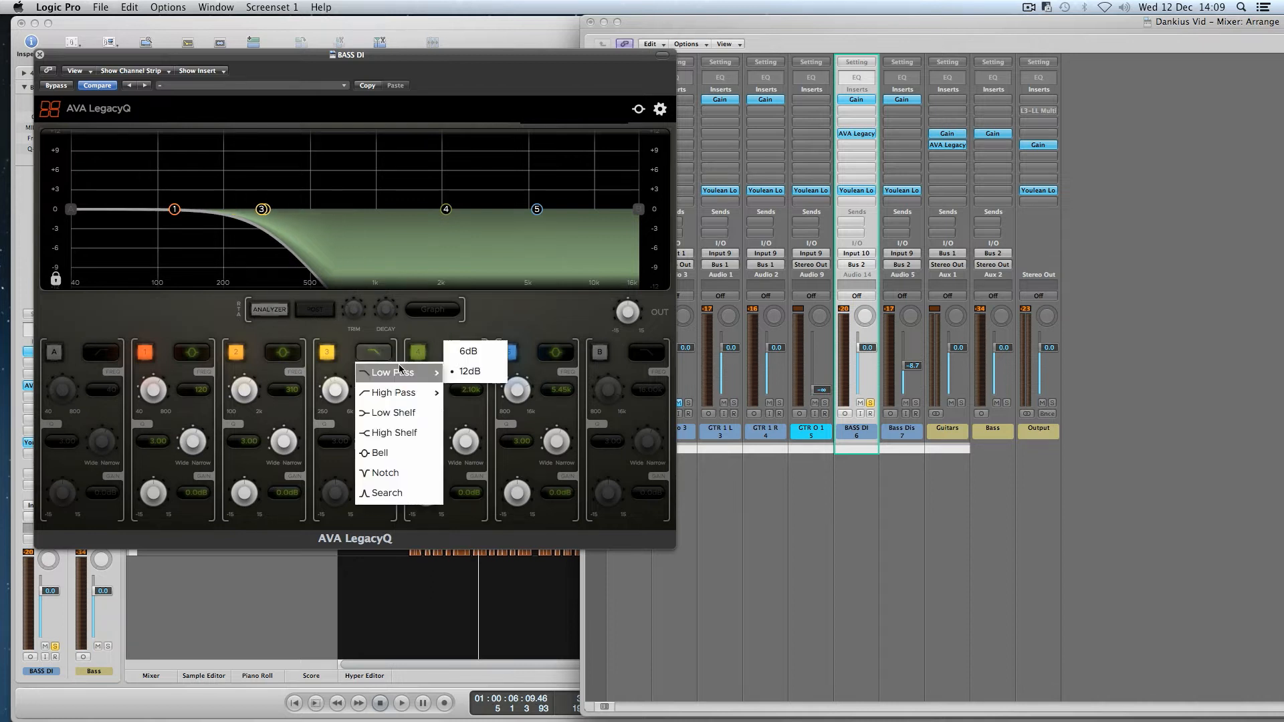
pyautogui.click(354, 338)
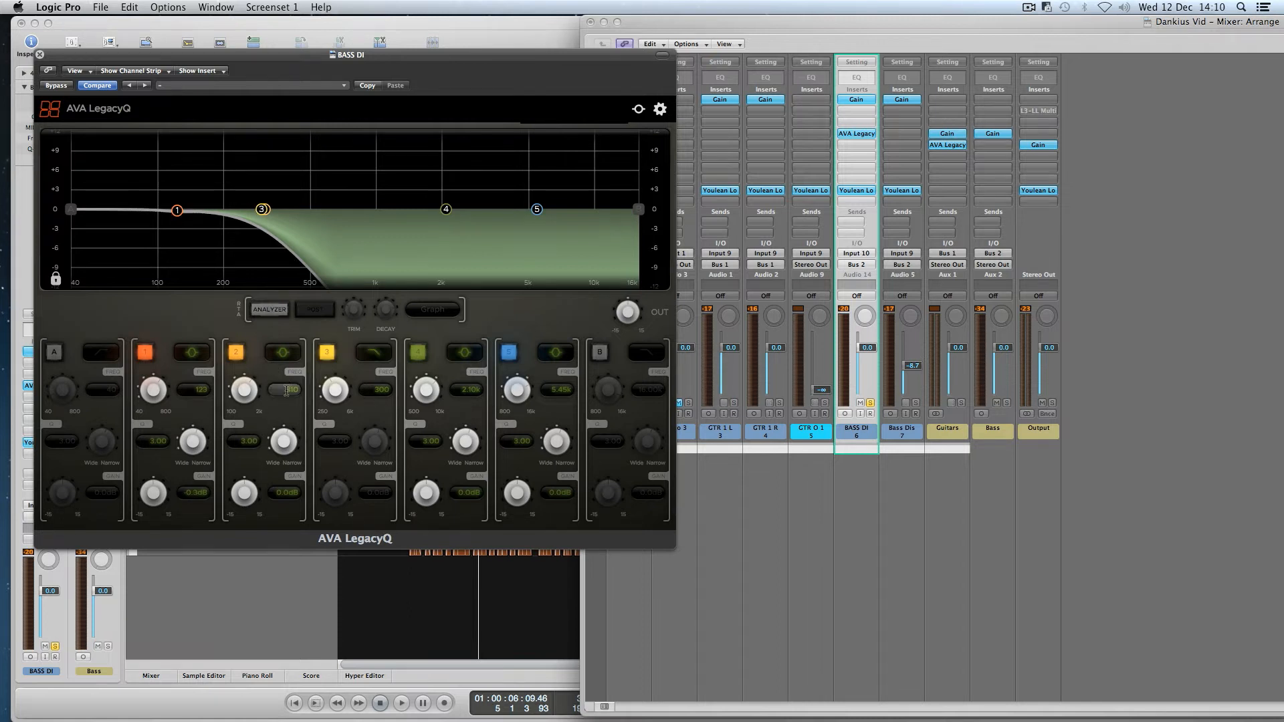
# Step: Shape band 2 as a wide boost of about 1.8 dB at 100 Hz with a Q of about 1.59
pyautogui.moveTo(272, 404); pyautogui.dragTo(282, 410)
pyautogui.moveTo(248, 489); pyautogui.dragTo(247, 483)
pyautogui.moveTo(283, 443); pyautogui.dragTo(284, 461)
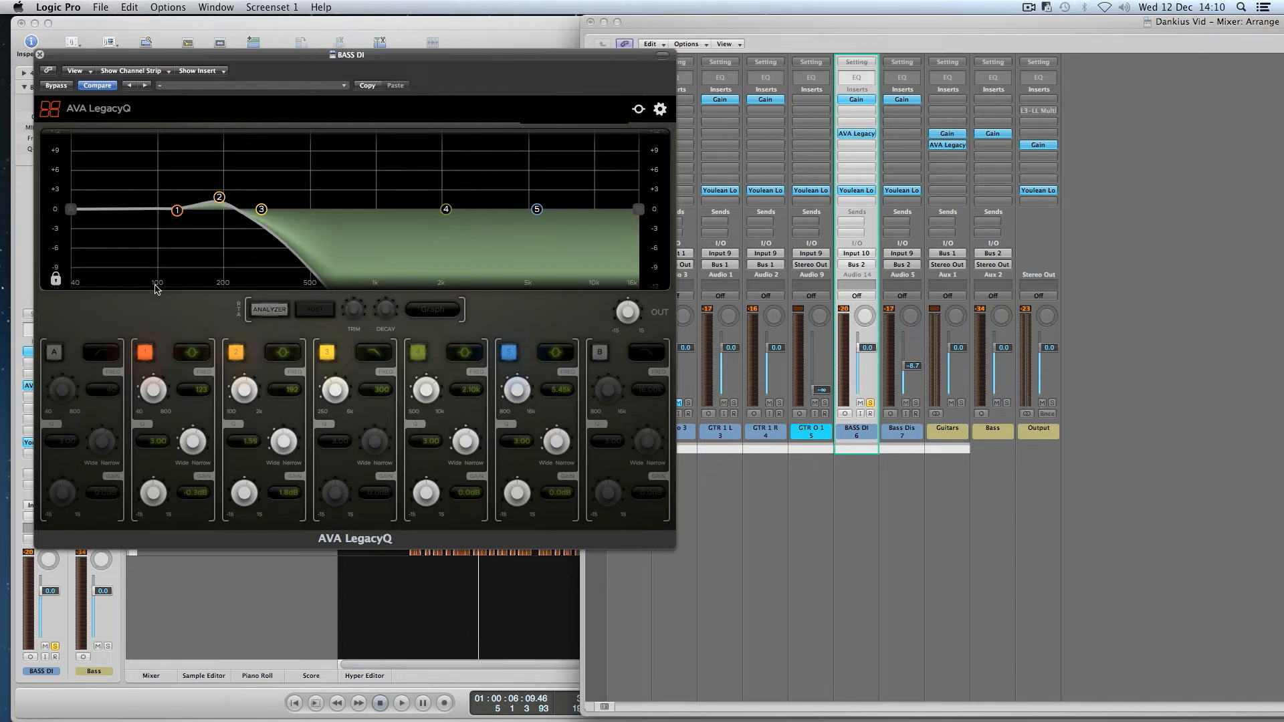
pyautogui.moveTo(241, 394); pyautogui.dragTo(263, 401)
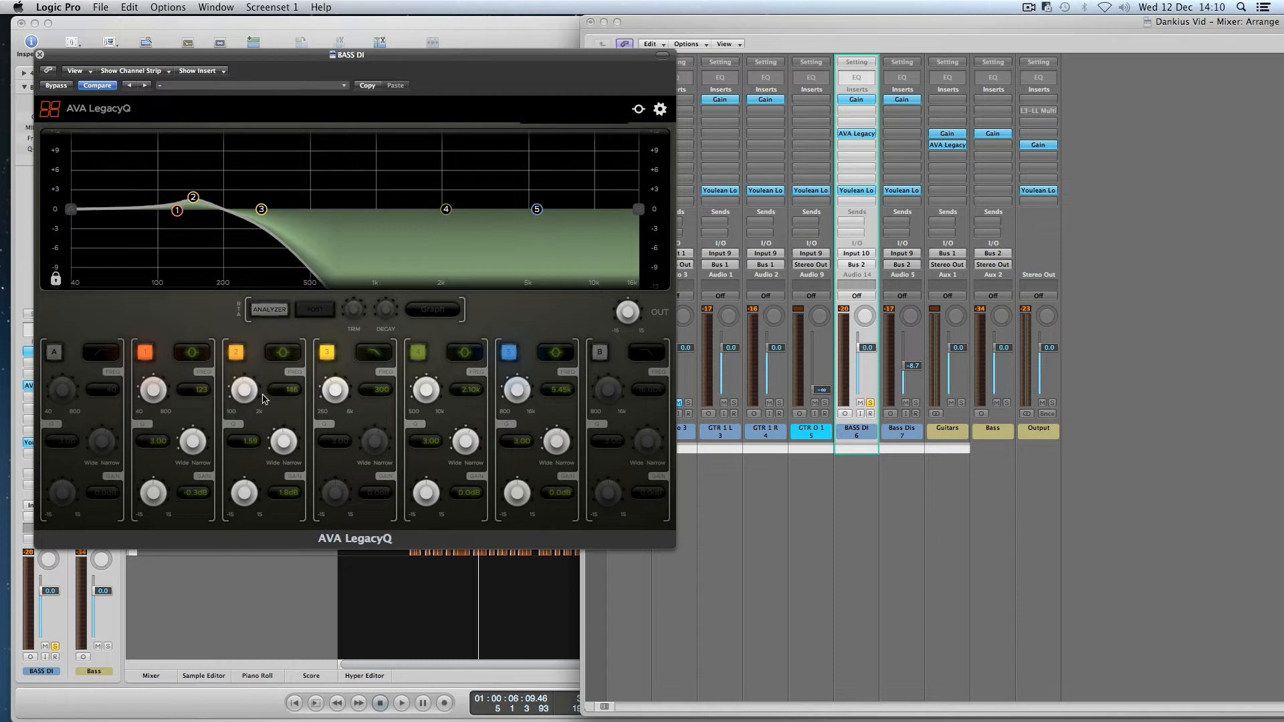
pyautogui.doubleClick(289, 388)
pyautogui.press('Return')
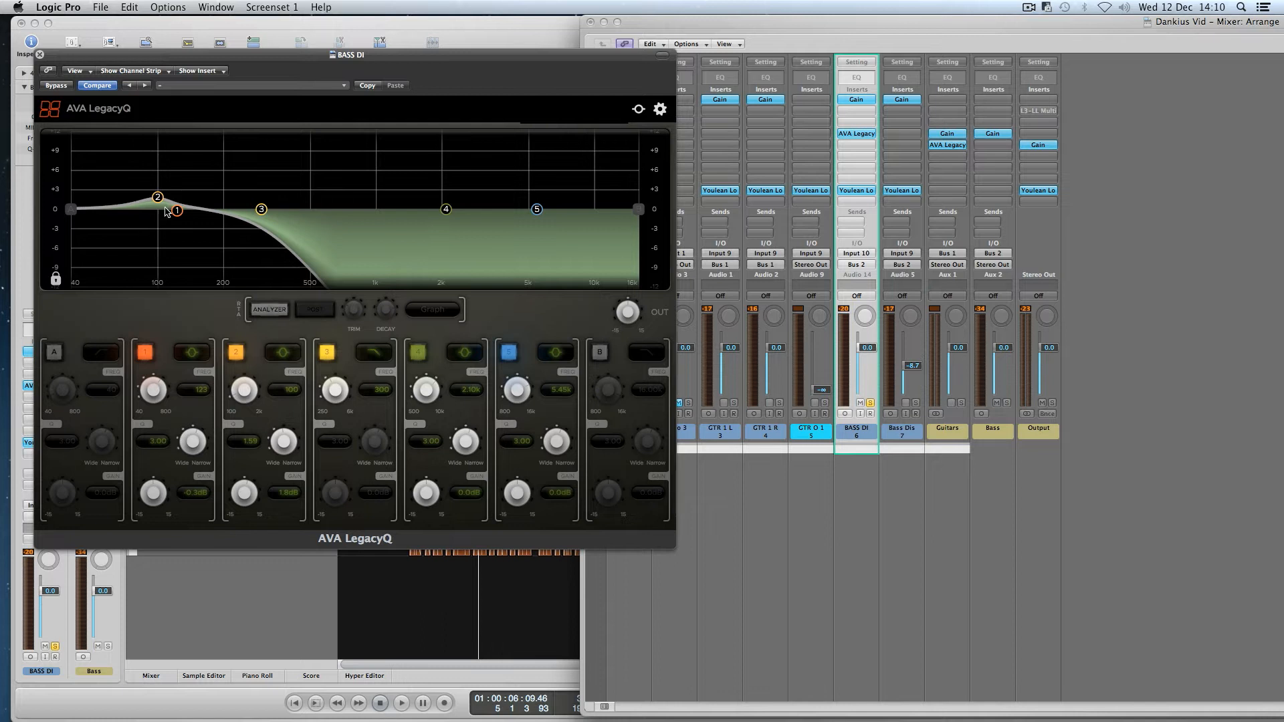
# Step: Enable band A as a 24 dB high-pass filter at 60 Hz and audition the soloed BASS DI
pyautogui.click(55, 352)
pyautogui.moveTo(72, 393); pyautogui.dragTo(123, 402)
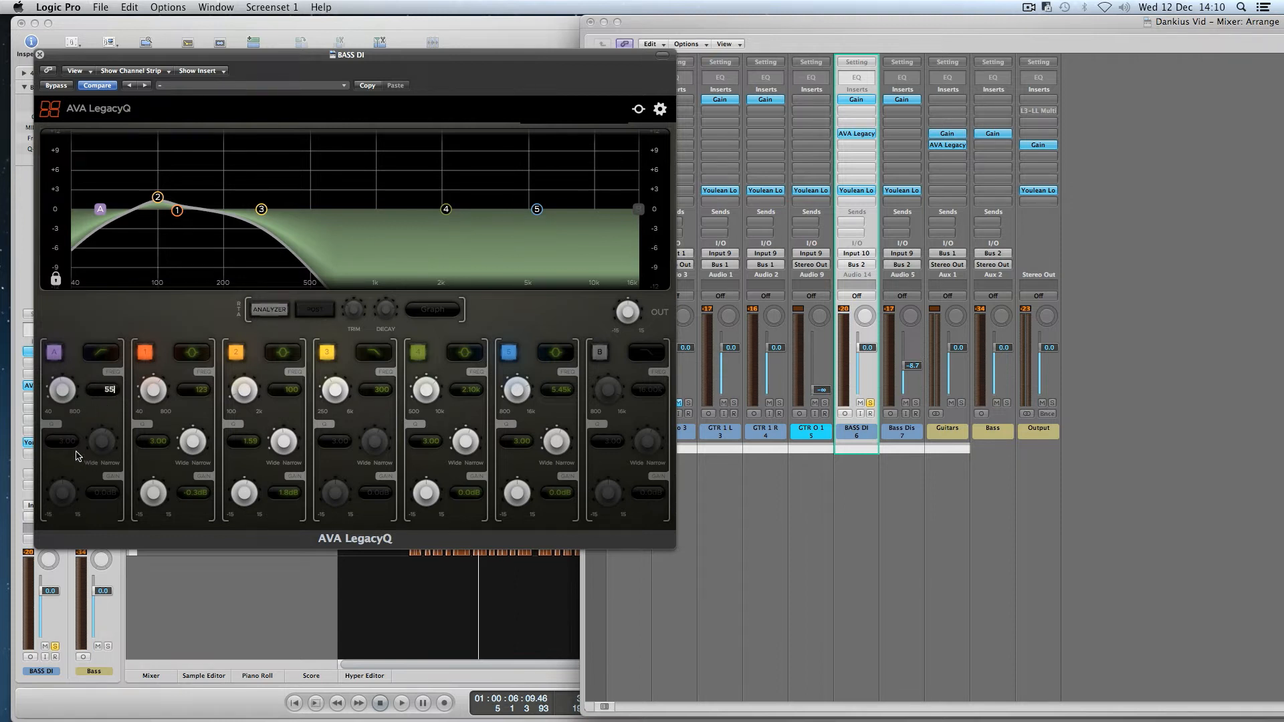
pyautogui.click(104, 348)
pyautogui.moveTo(128, 374)
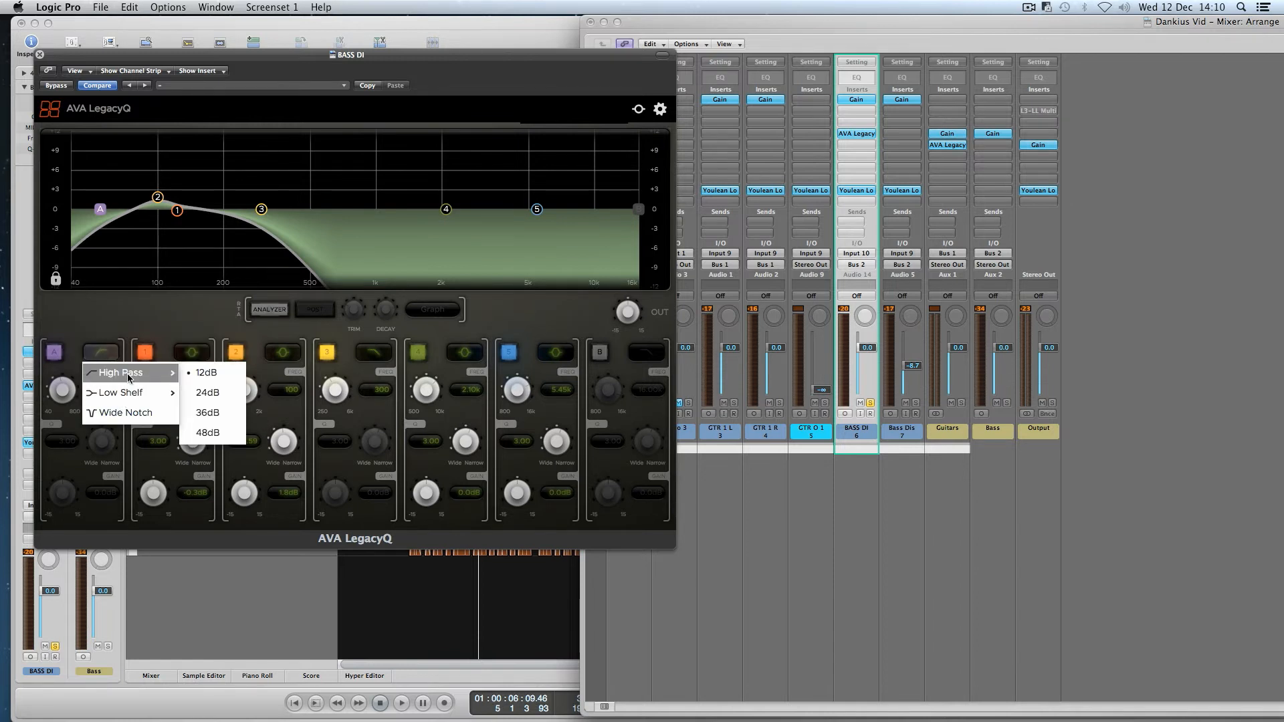
pyautogui.click(194, 399)
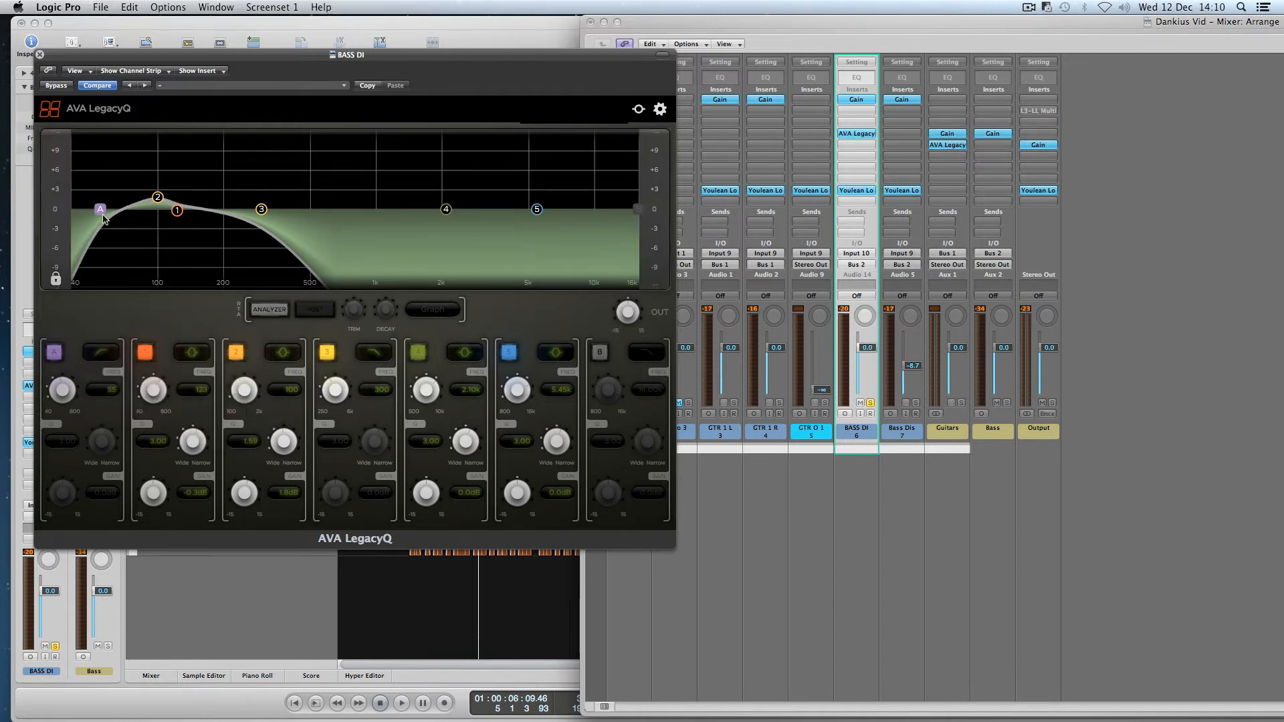
pyautogui.moveTo(104, 212); pyautogui.dragTo(111, 212)
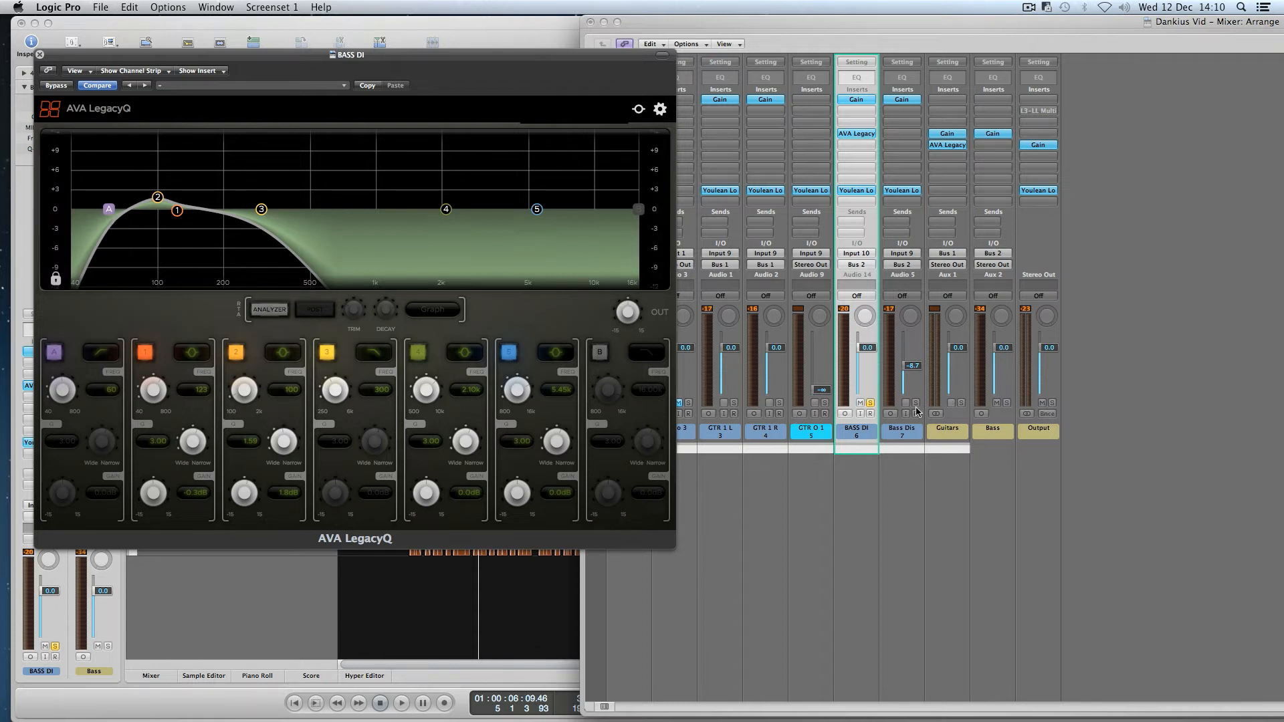
pyautogui.press('space')
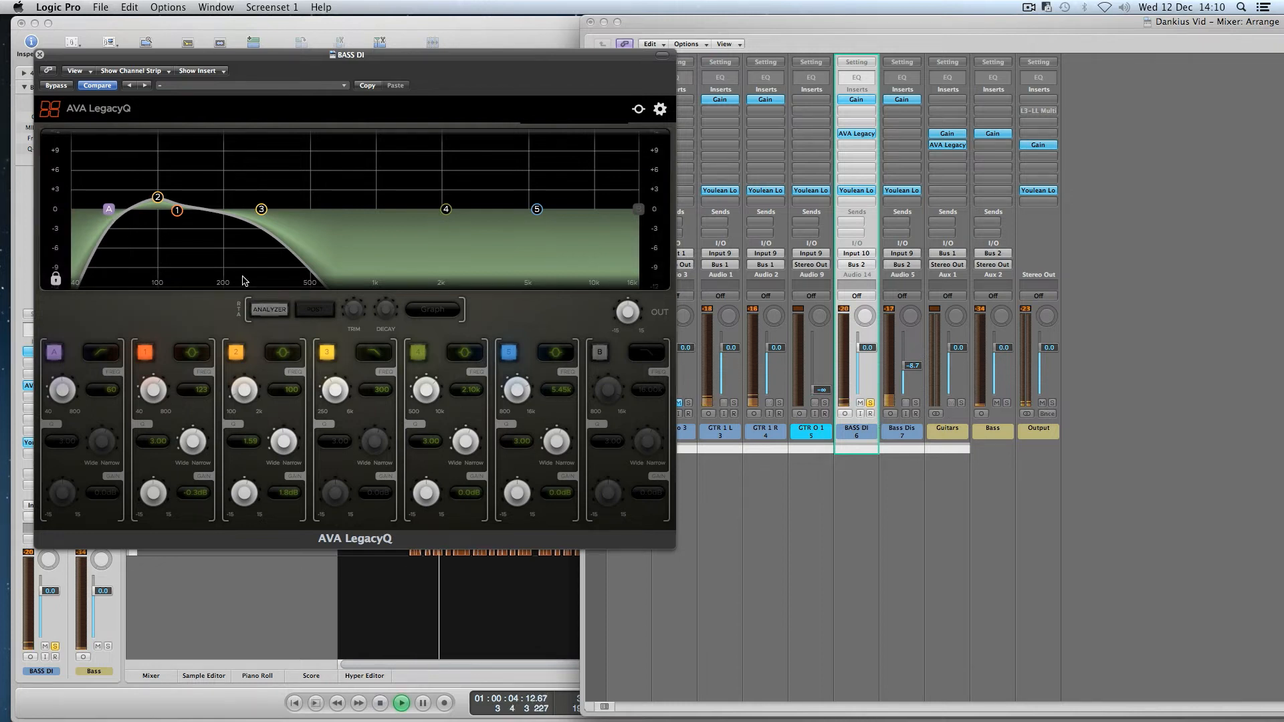
pyautogui.press('space')
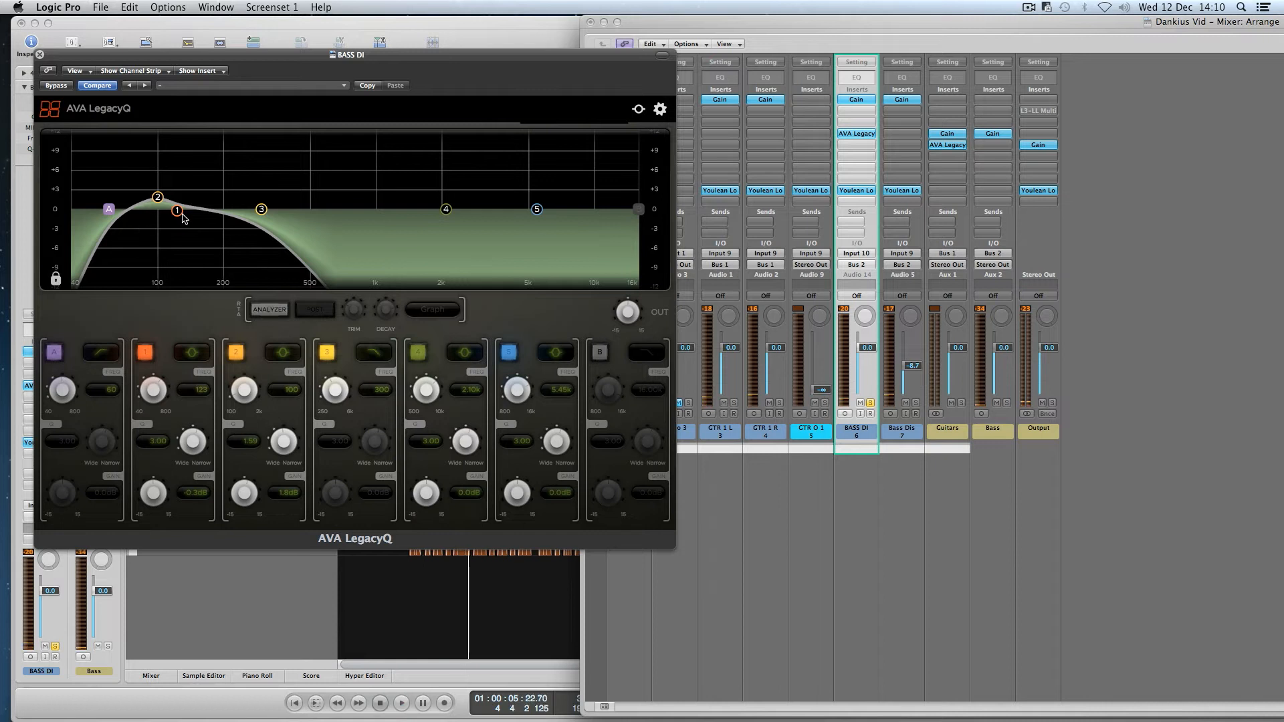
# Step: Turn band 1 into a narrow cut of about -4.2 dB at about 194 Hz
pyautogui.moveTo(181, 216); pyautogui.dragTo(214, 220)
pyautogui.moveTo(215, 220); pyautogui.dragTo(221, 226)
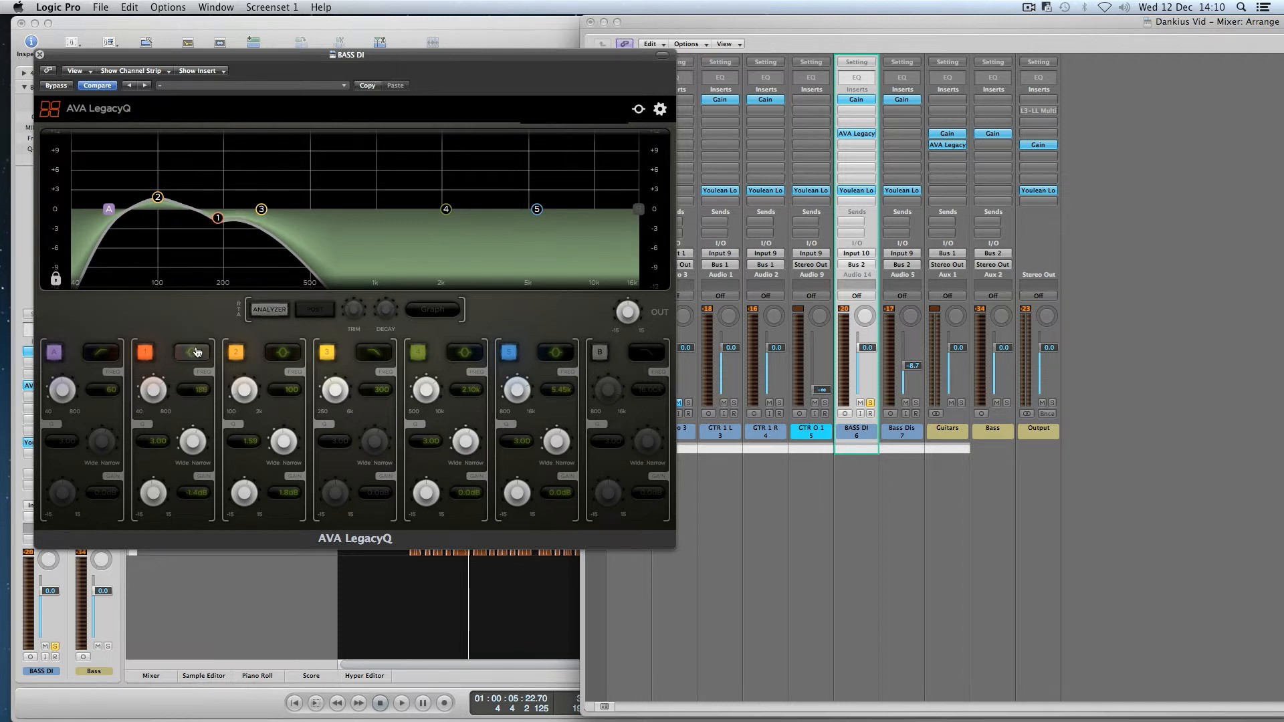
pyautogui.click(206, 388)
pyautogui.press('Return')
pyautogui.moveTo(204, 449); pyautogui.dragTo(207, 440)
pyautogui.moveTo(222, 218); pyautogui.dragTo(219, 236)
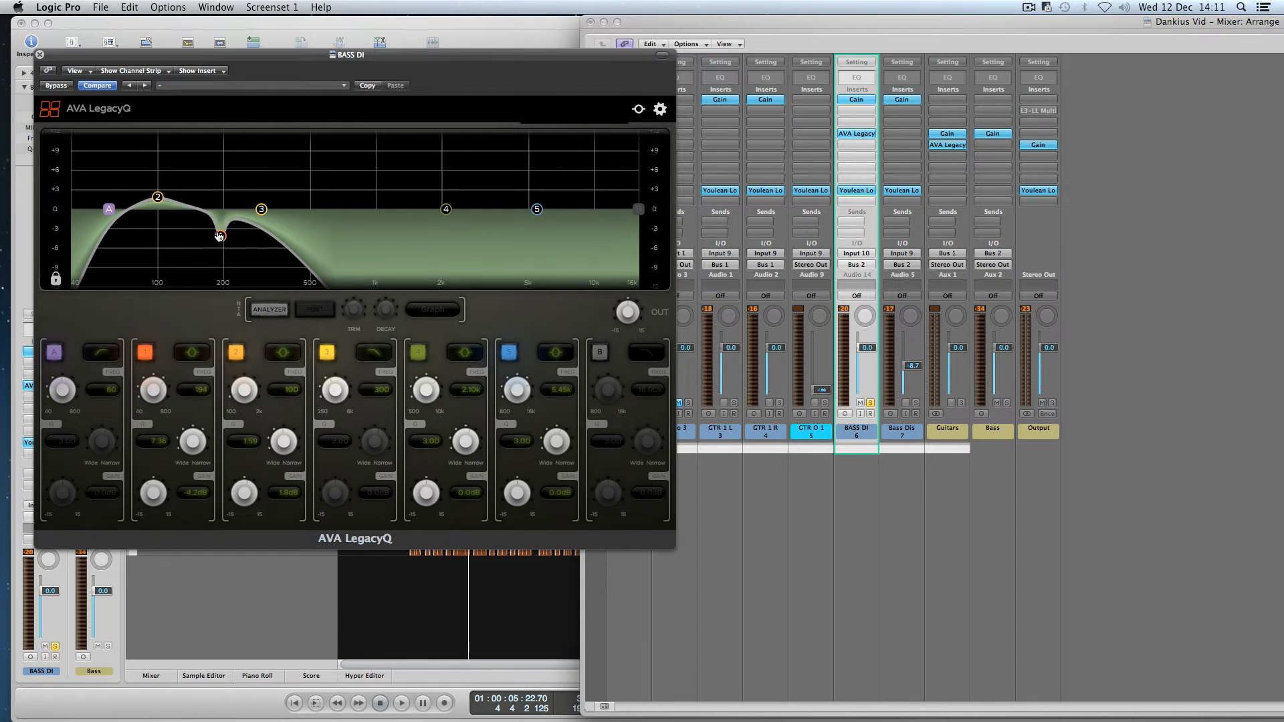
# Step: Compare the soloed BASS DI playback with the AVA LegacyQ active and bypassed, leaving the EQ active
pyautogui.press('space')
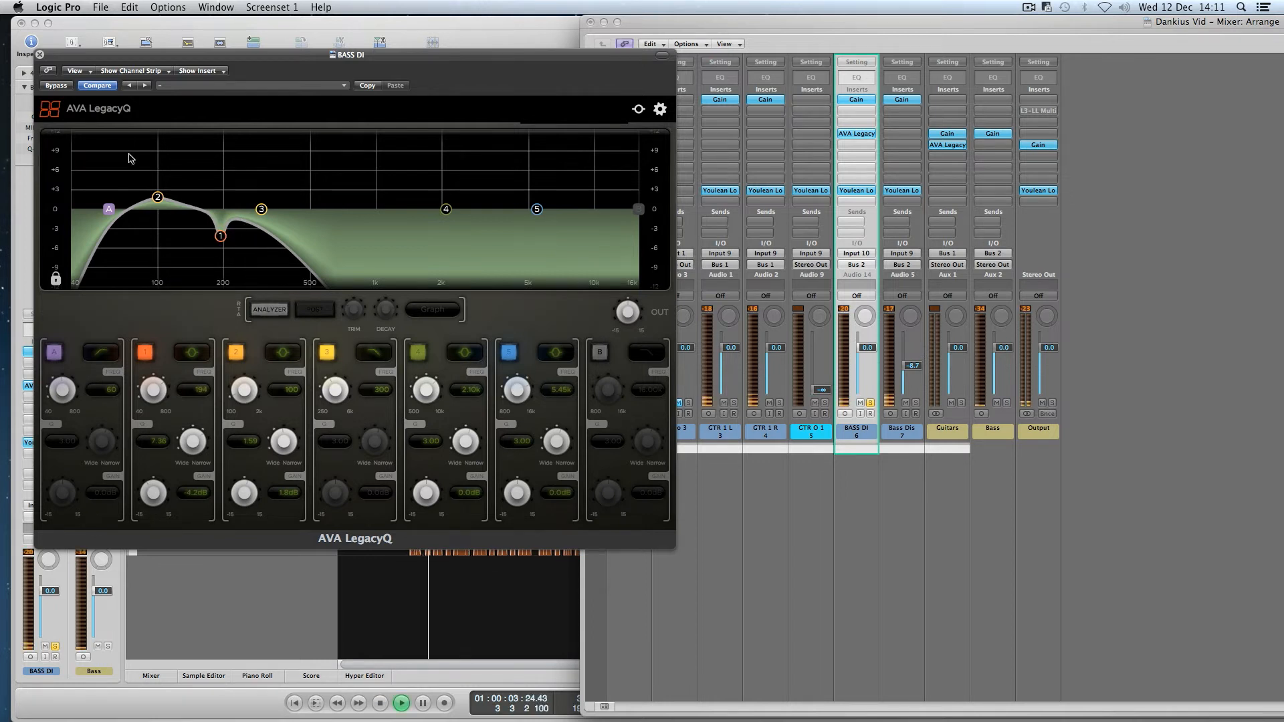
pyautogui.press('space')
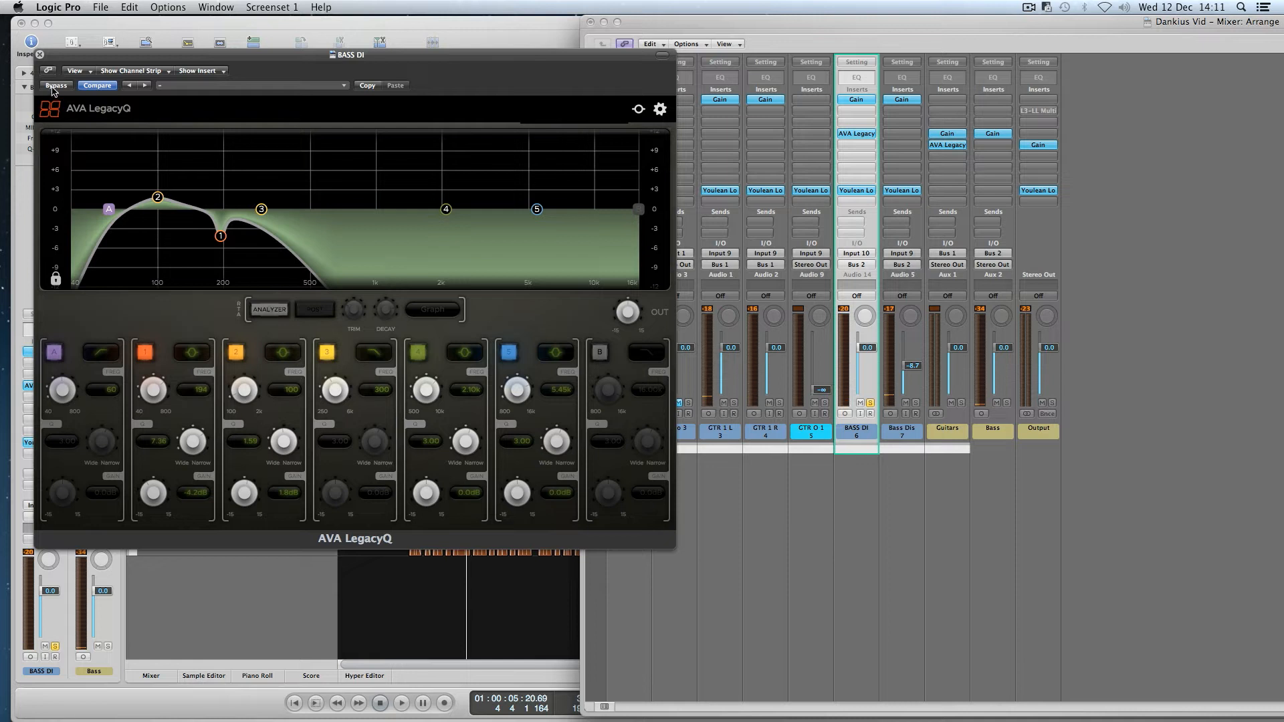
pyautogui.click(53, 87)
pyautogui.press('space')
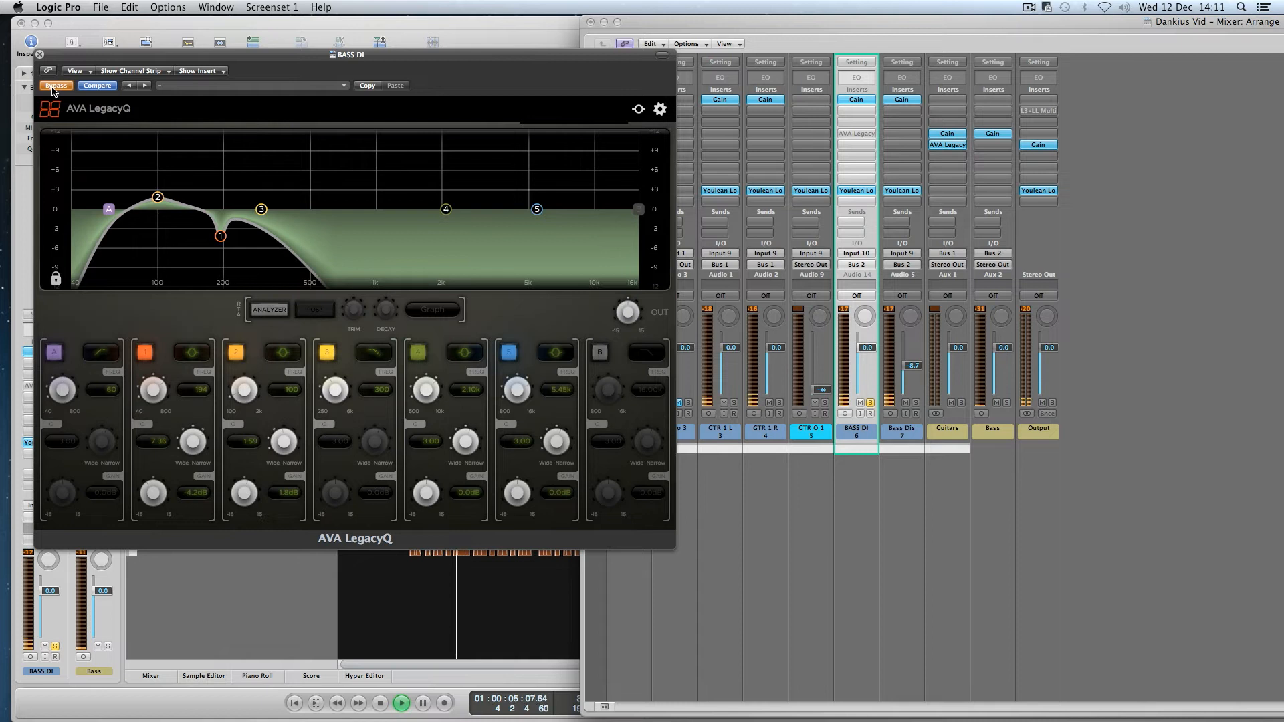
pyautogui.press('space')
pyautogui.click(53, 87)
pyautogui.press('space')
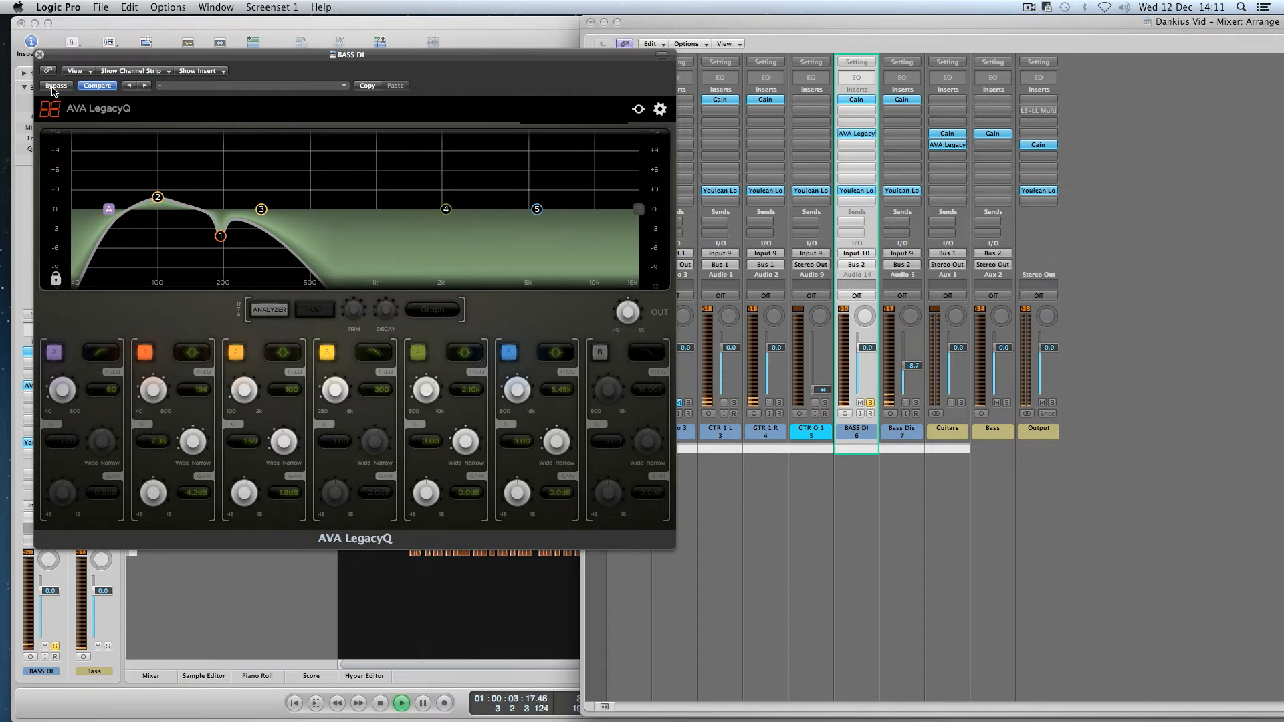
pyautogui.press('space')
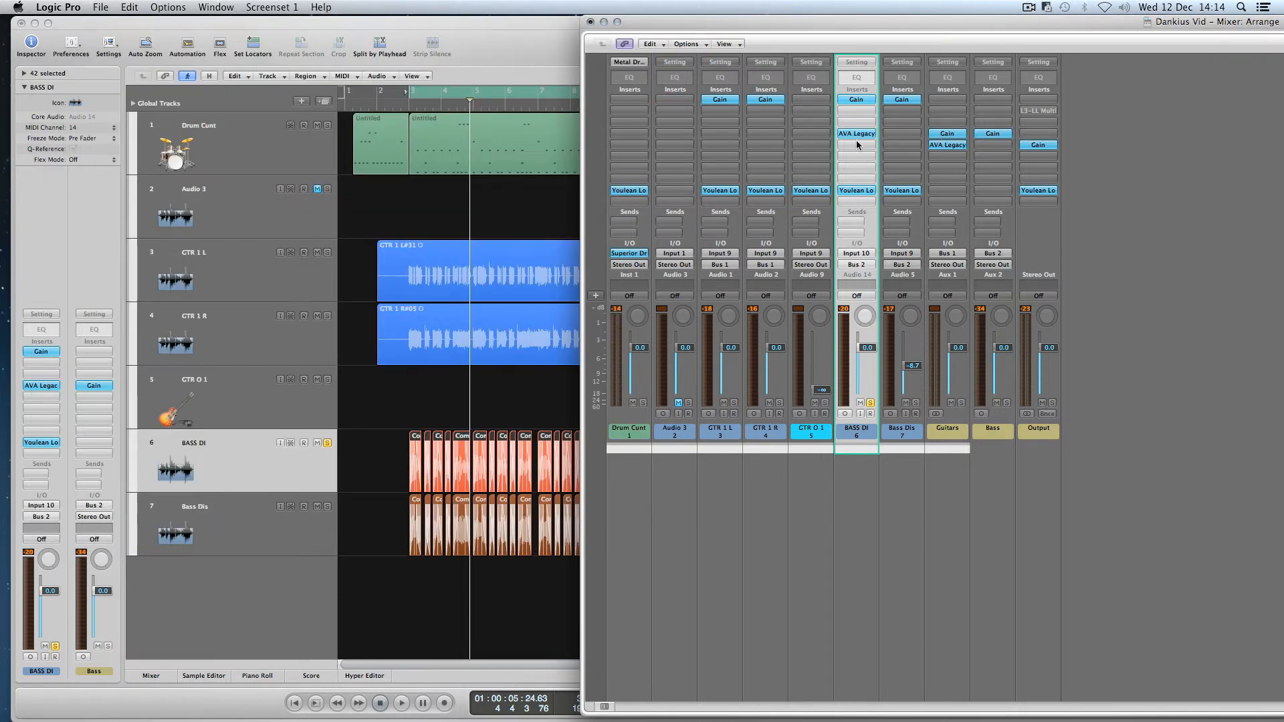
# Step: Insert TDR Feedback Compressor II Mono below the EQ on the BASS DI channel and set its attack to 3.9 ms
pyautogui.click(856, 141)
pyautogui.moveTo(929, 284)
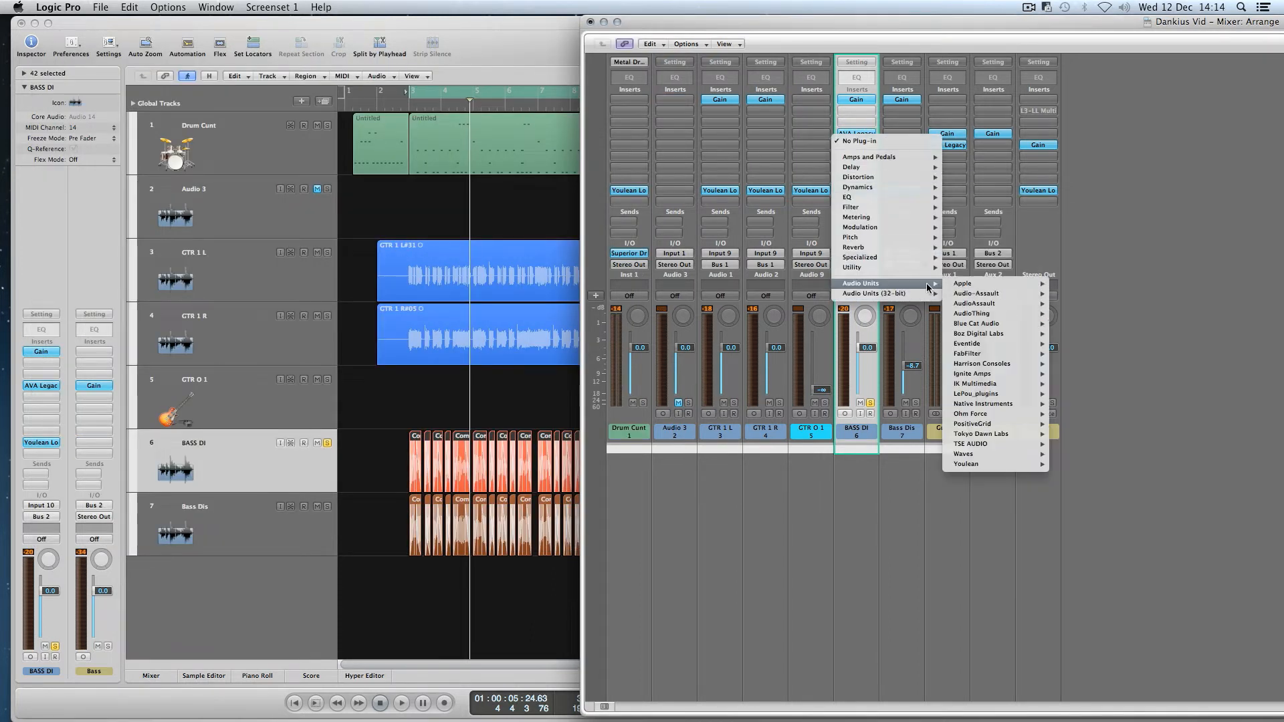
pyautogui.moveTo(1021, 436)
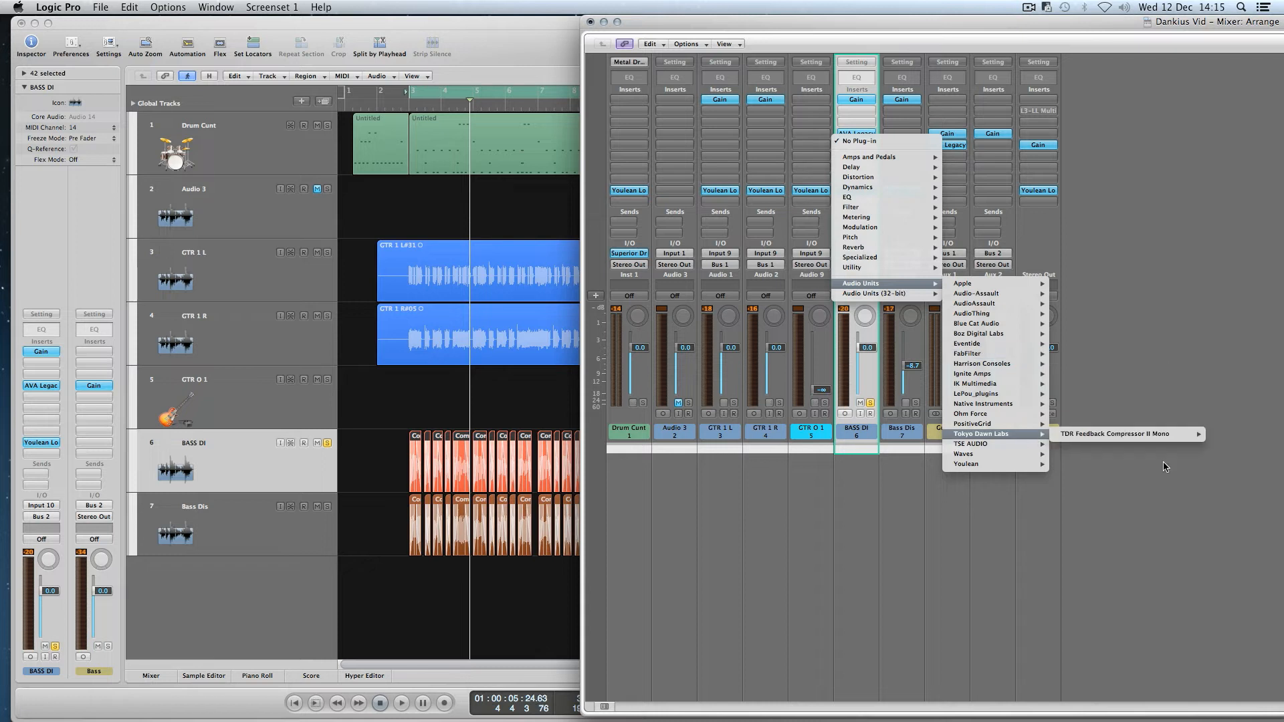
pyautogui.click(1220, 435)
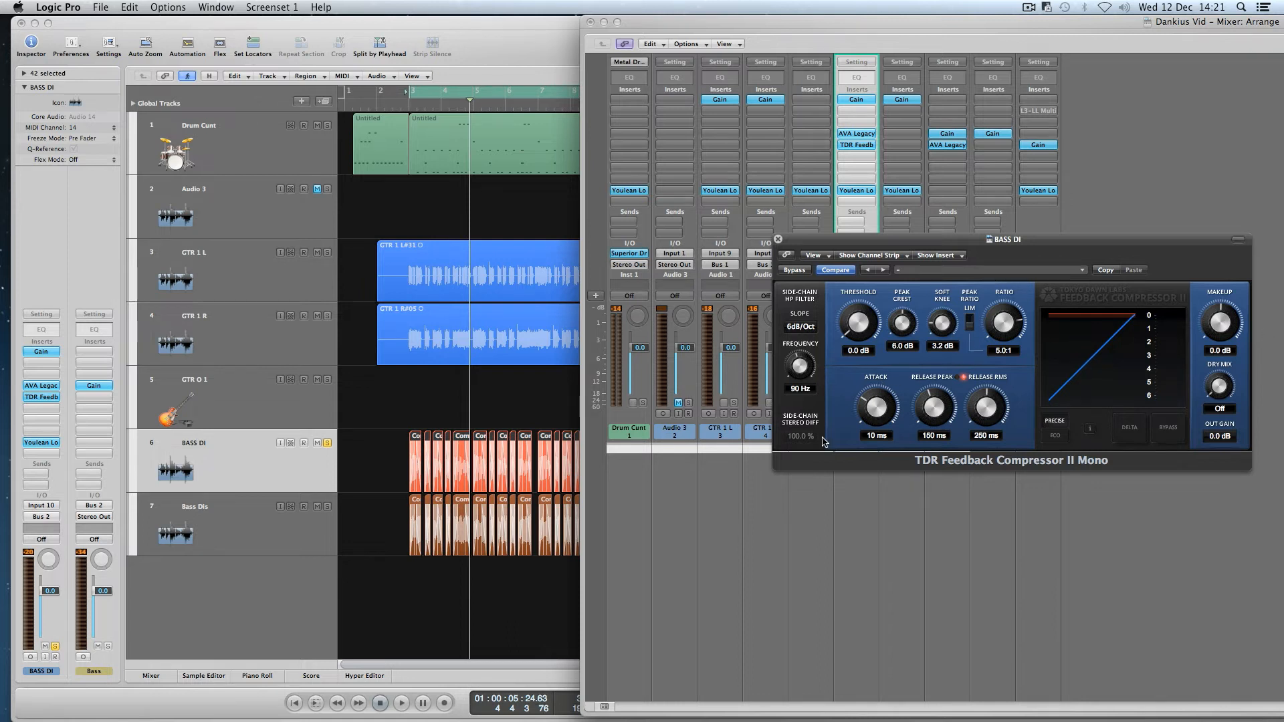
pyautogui.scroll(-1, 878, 429)
pyautogui.moveTo(868, 401); pyautogui.dragTo(868, 404)
# Step: Audition the soloed BASS DI with the TDR Feedback Compressor bypassed, and reactivate the compressor
pyautogui.moveTo(888, 245); pyautogui.dragTo(1032, 372)
pyautogui.click(938, 399)
pyautogui.press('space')
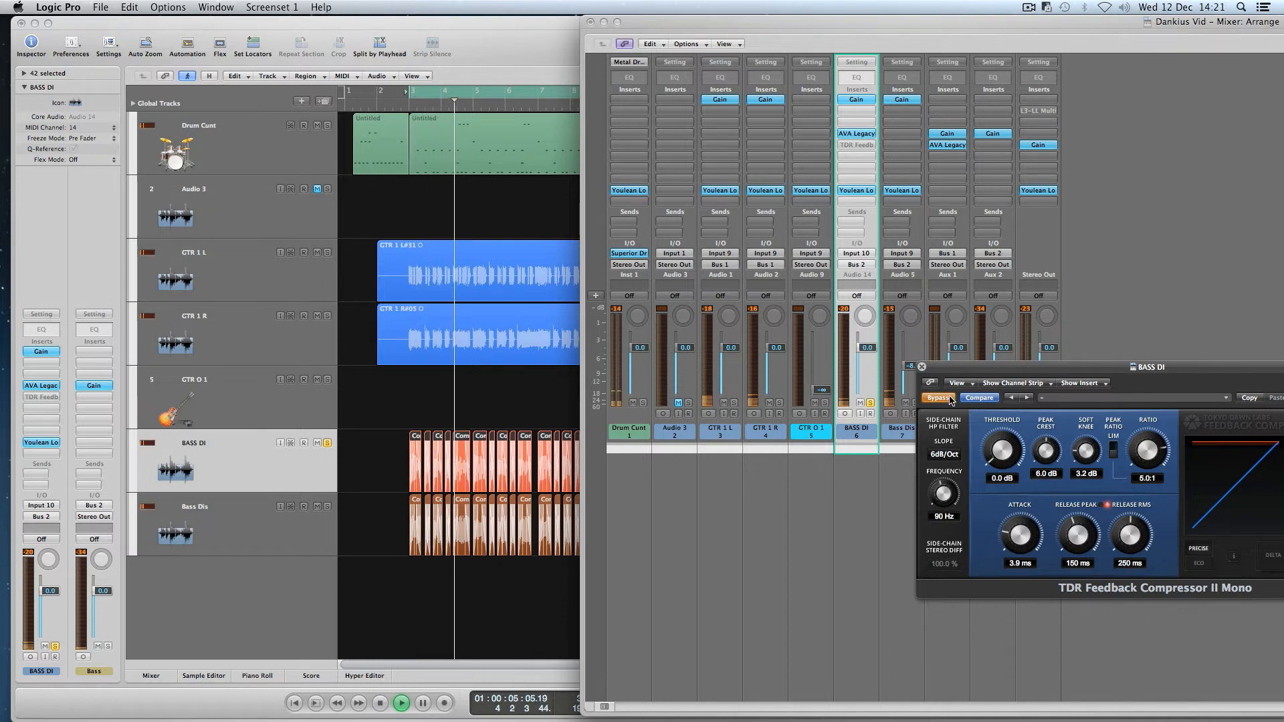
pyautogui.click(950, 399)
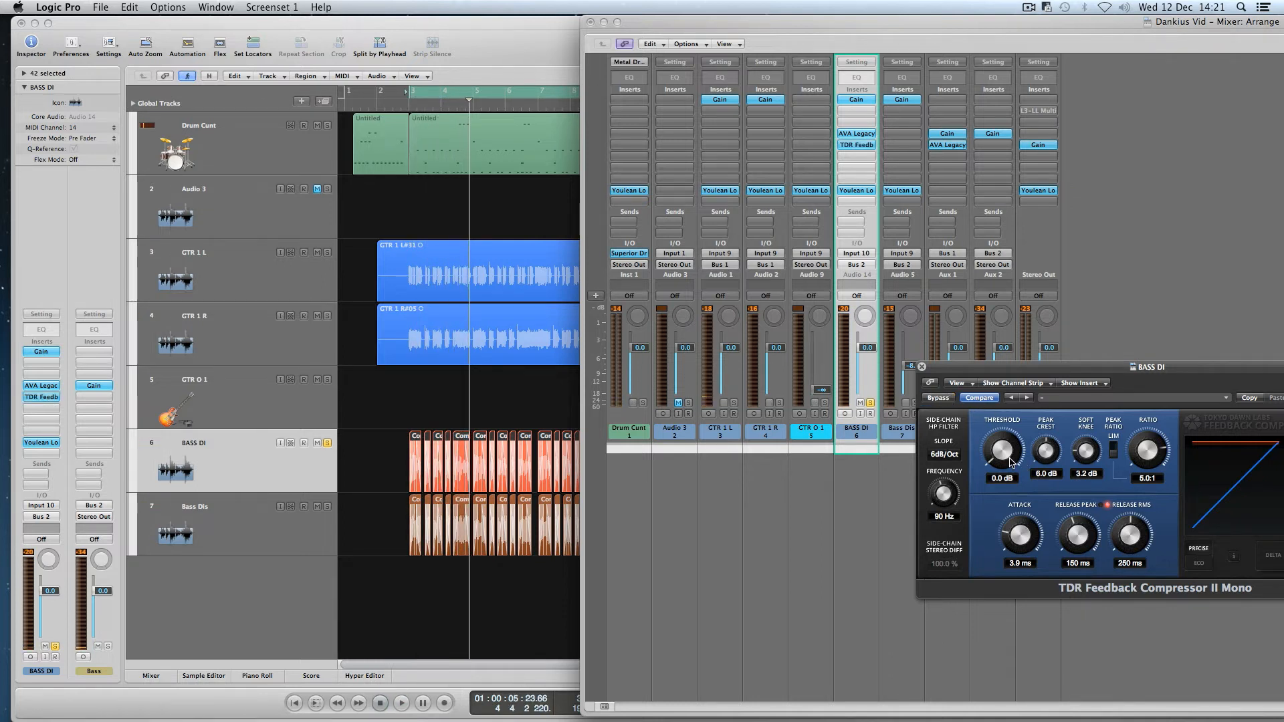
# Step: Lower the BASS DI compressor's threshold to -32.2 dB while the track plays
pyautogui.moveTo(1012, 368); pyautogui.dragTo(801, 221)
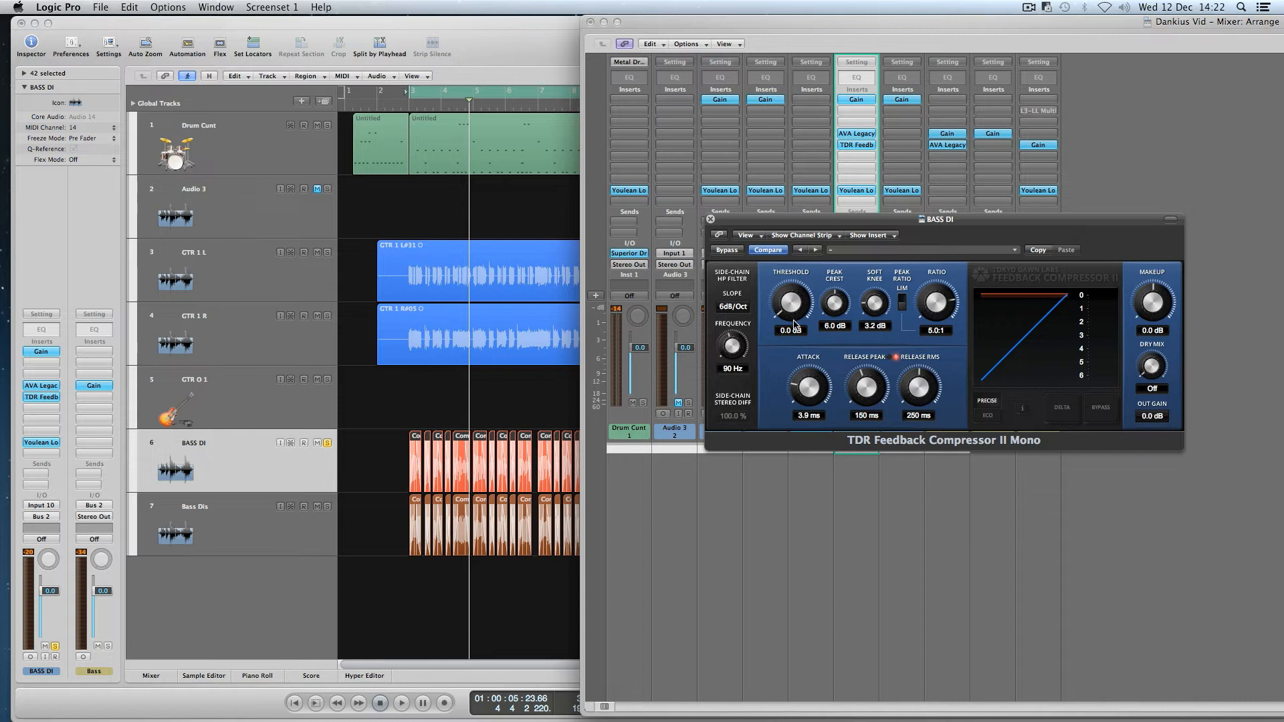
pyautogui.press('space')
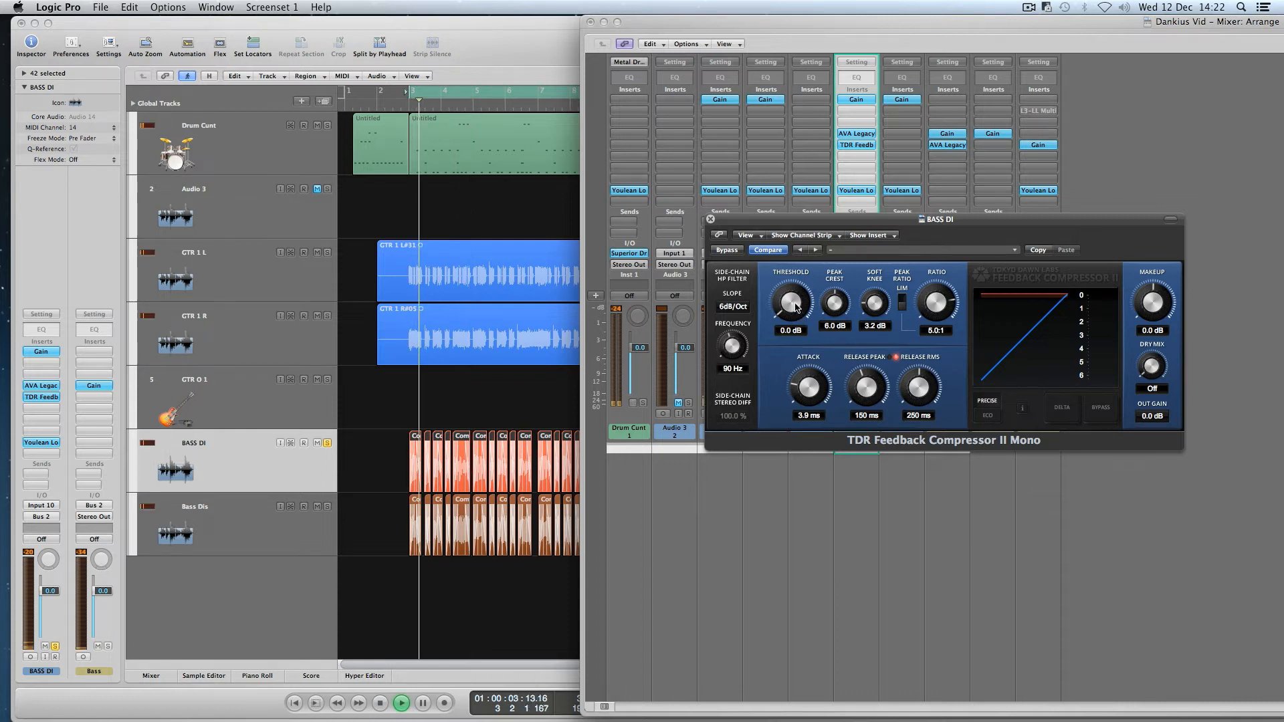
pyautogui.moveTo(795, 307); pyautogui.dragTo(795, 374)
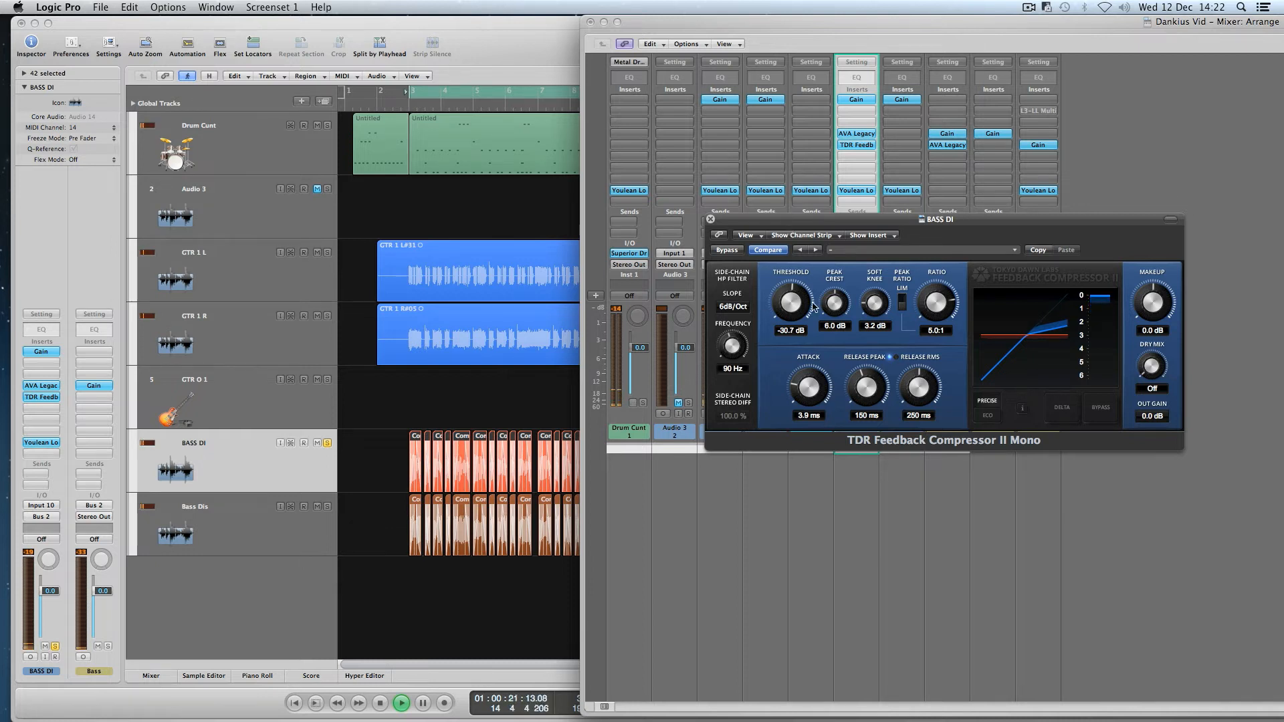
pyautogui.moveTo(789, 313); pyautogui.dragTo(789, 314)
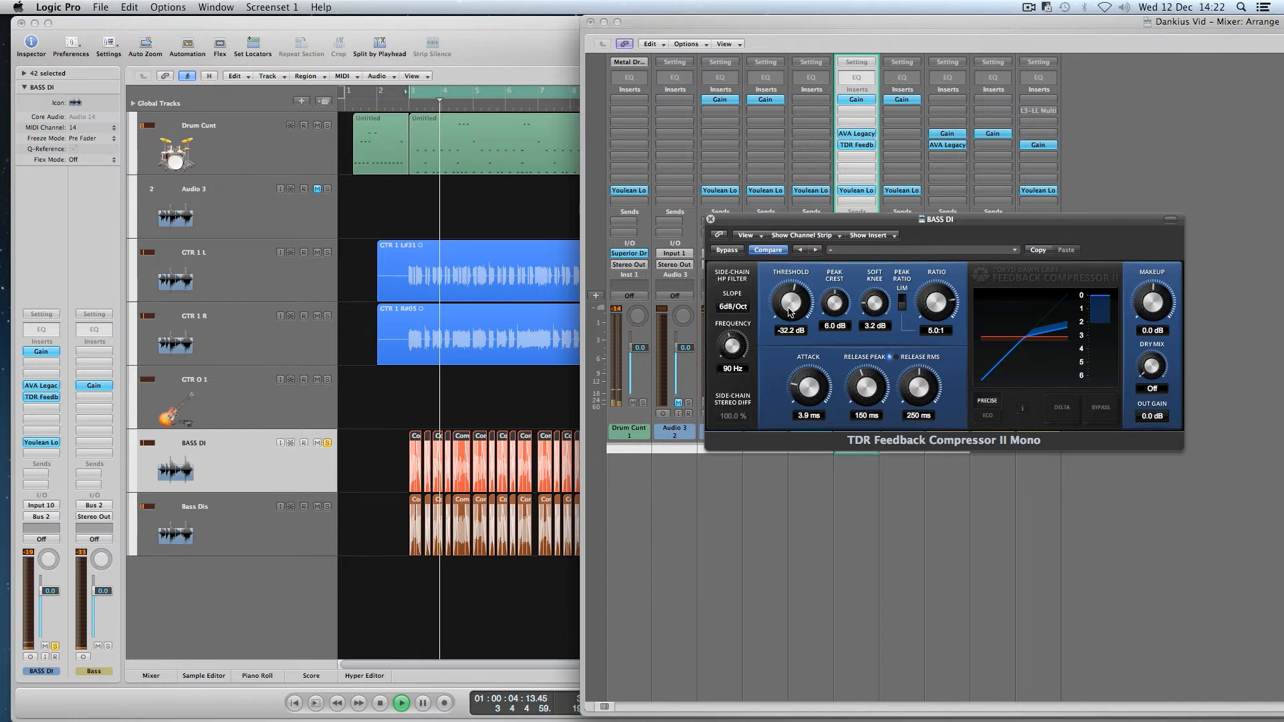
# Step: Set the compressor's attack to 2.2 ms and its peak release to 238 ms while listening to the bass
pyautogui.moveTo(808, 390); pyautogui.dragTo(865, 387)
pyautogui.press('space')
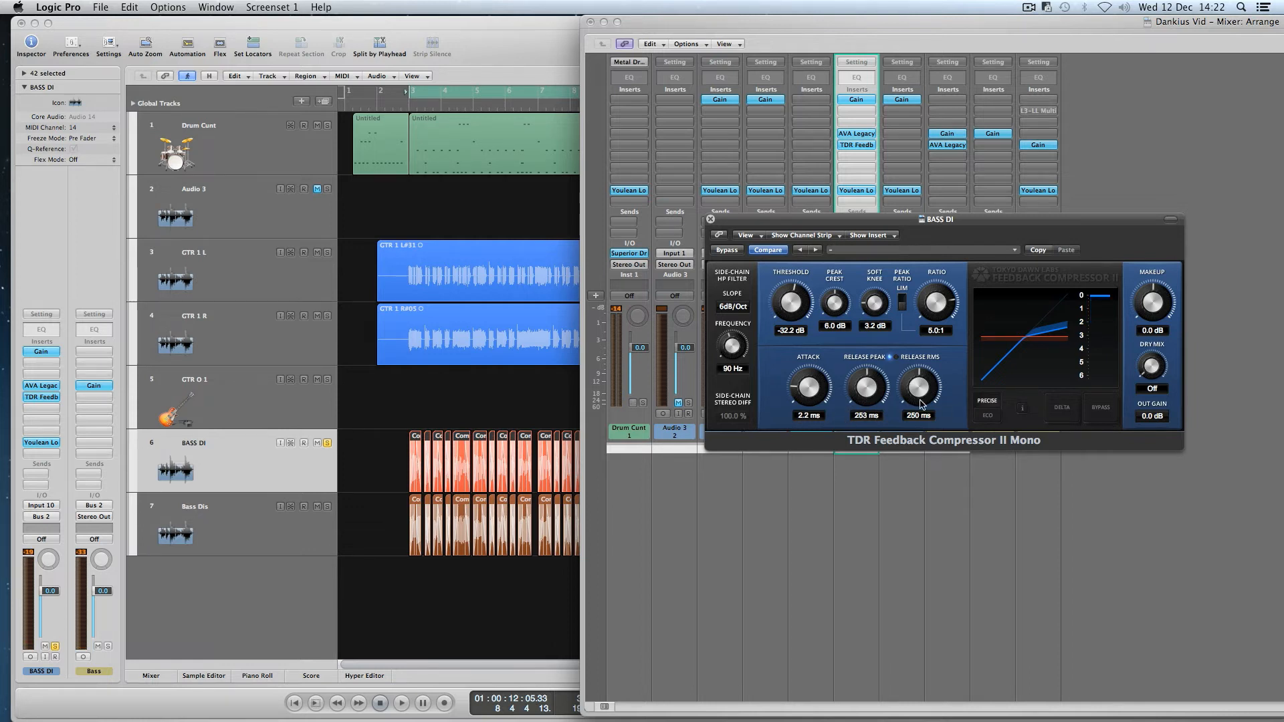
pyautogui.press('space')
pyautogui.moveTo(869, 387); pyautogui.dragTo(869, 393)
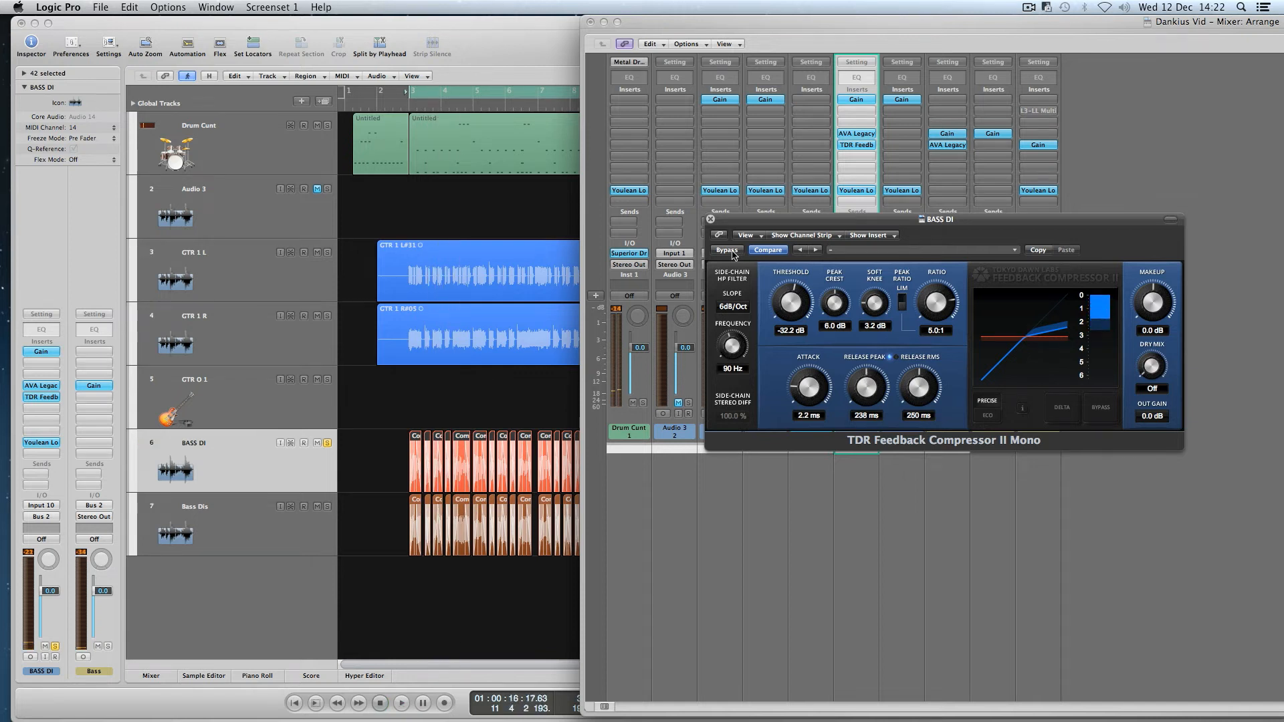
# Step: Compare the soloed BASS DI playback with the compressor bypassed and active, leaving it active
pyautogui.click(733, 252)
pyautogui.press('space')
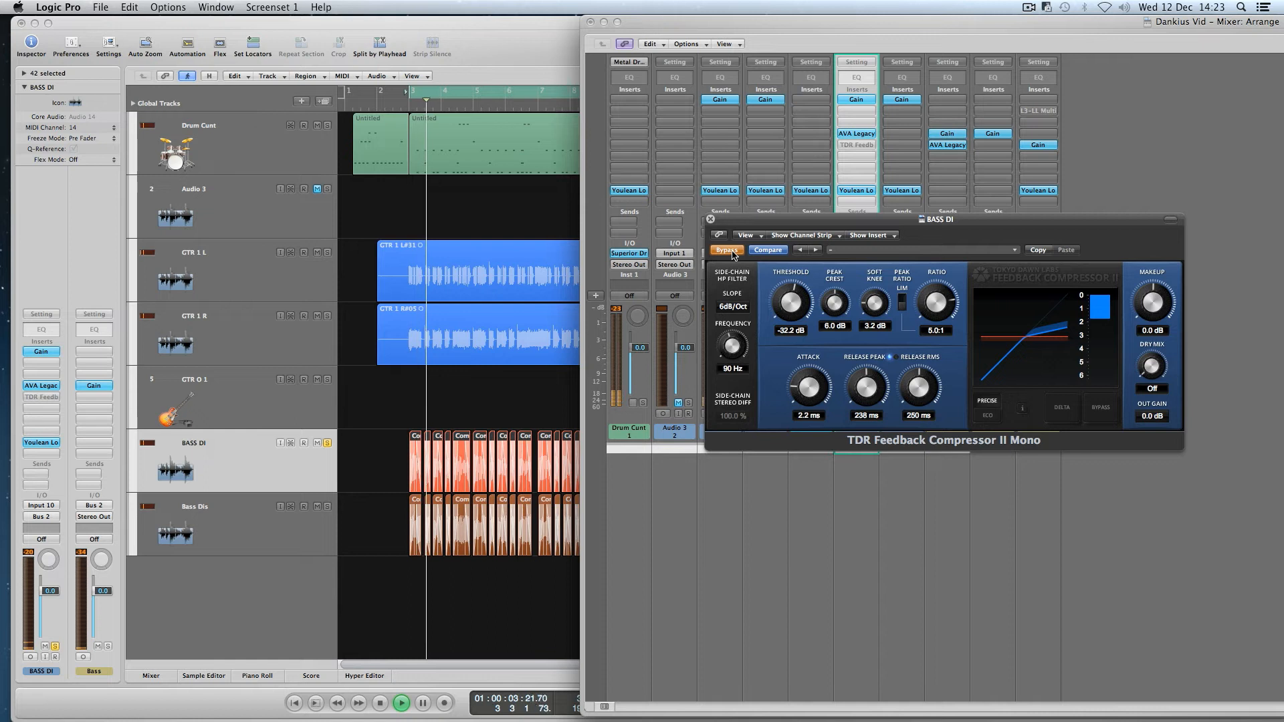
pyautogui.press('space')
pyautogui.click(727, 250)
pyautogui.press('space')
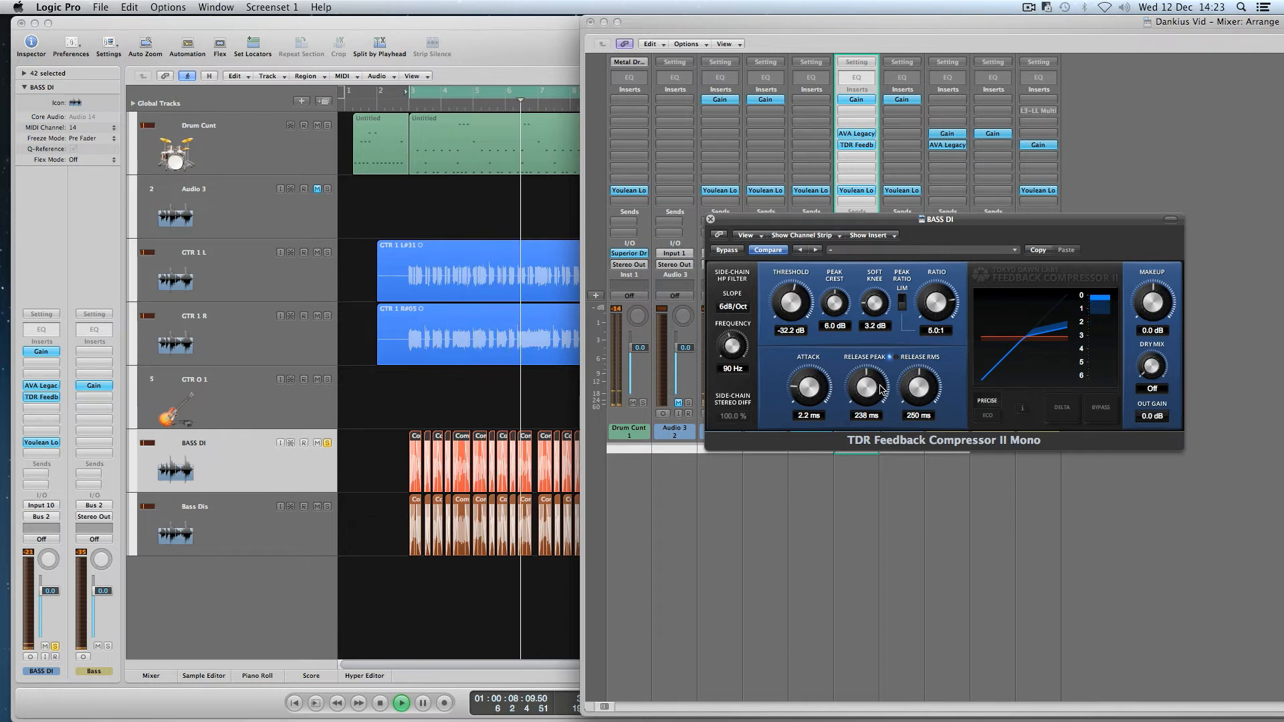
# Step: Set the compressor's RMS release to 366 ms and its threshold to -33.1 dB
pyautogui.moveTo(920, 388); pyautogui.dragTo(920, 397)
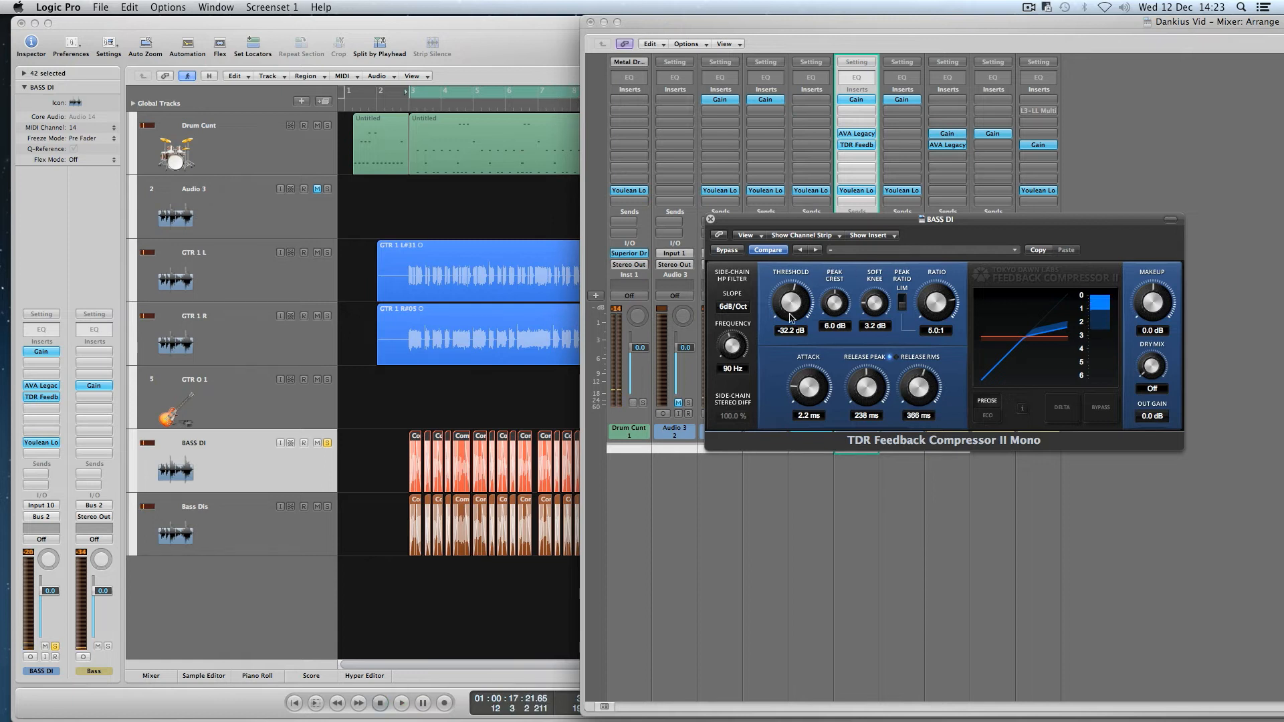
pyautogui.moveTo(790, 302); pyautogui.dragTo(790, 305)
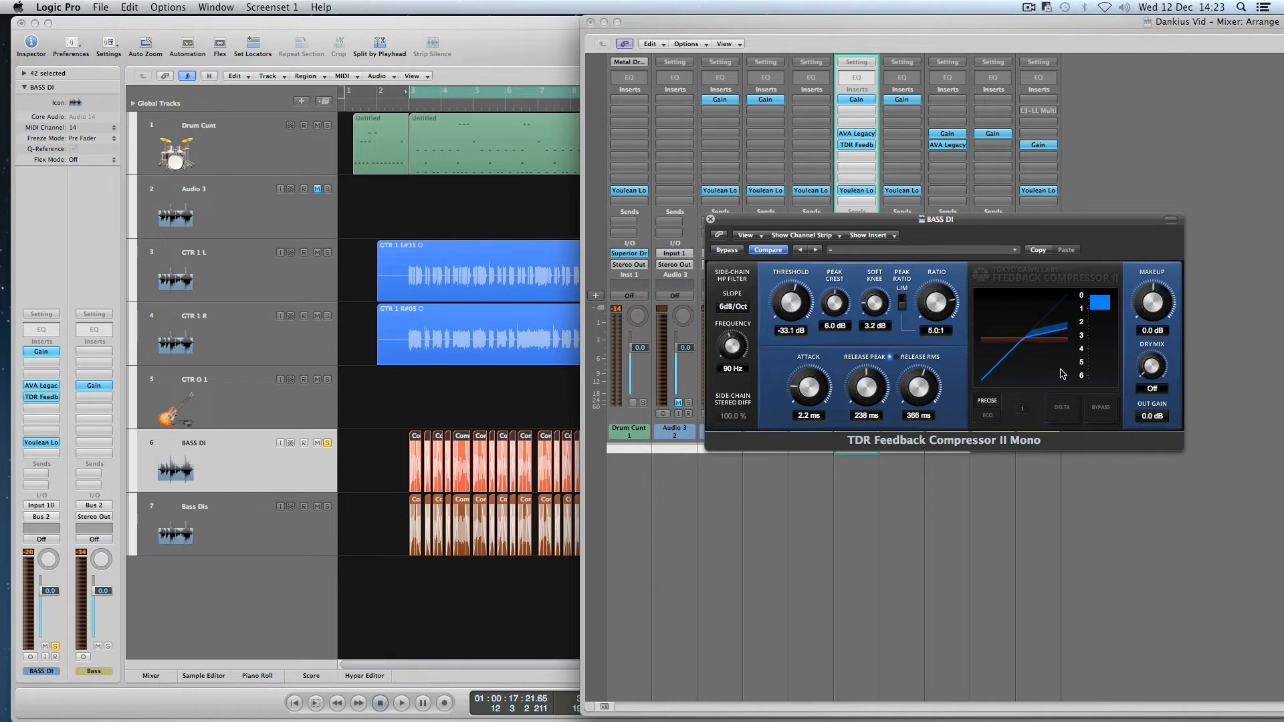
# Step: Recheck the BASS DI with the adjusted compressor bypassed and active, leave it active, and close its window
pyautogui.press('space')
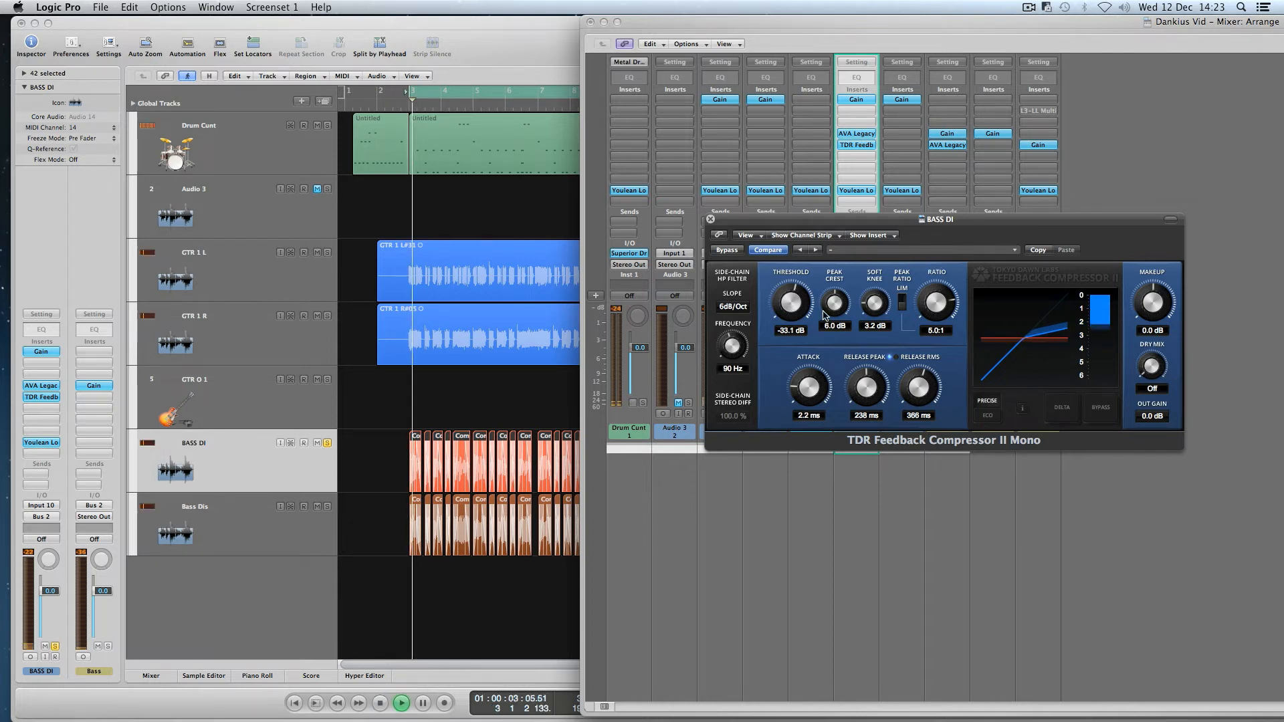
pyautogui.click(727, 250)
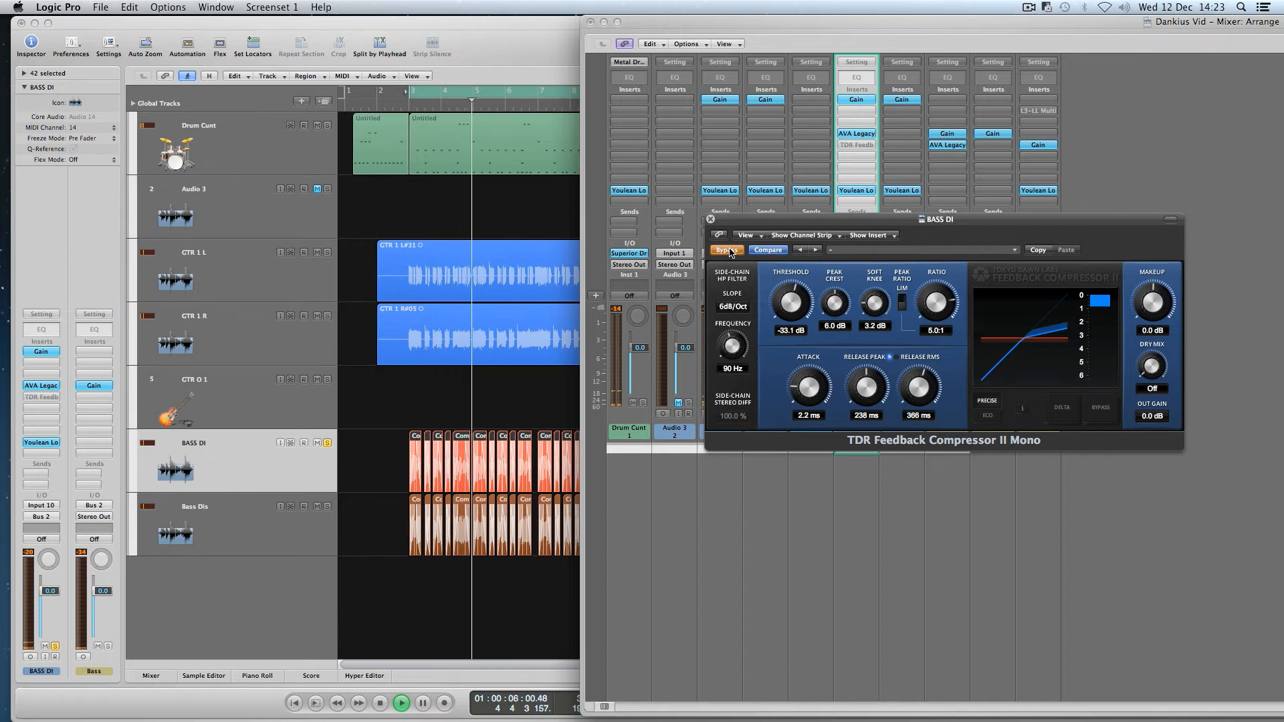
pyautogui.click(729, 251)
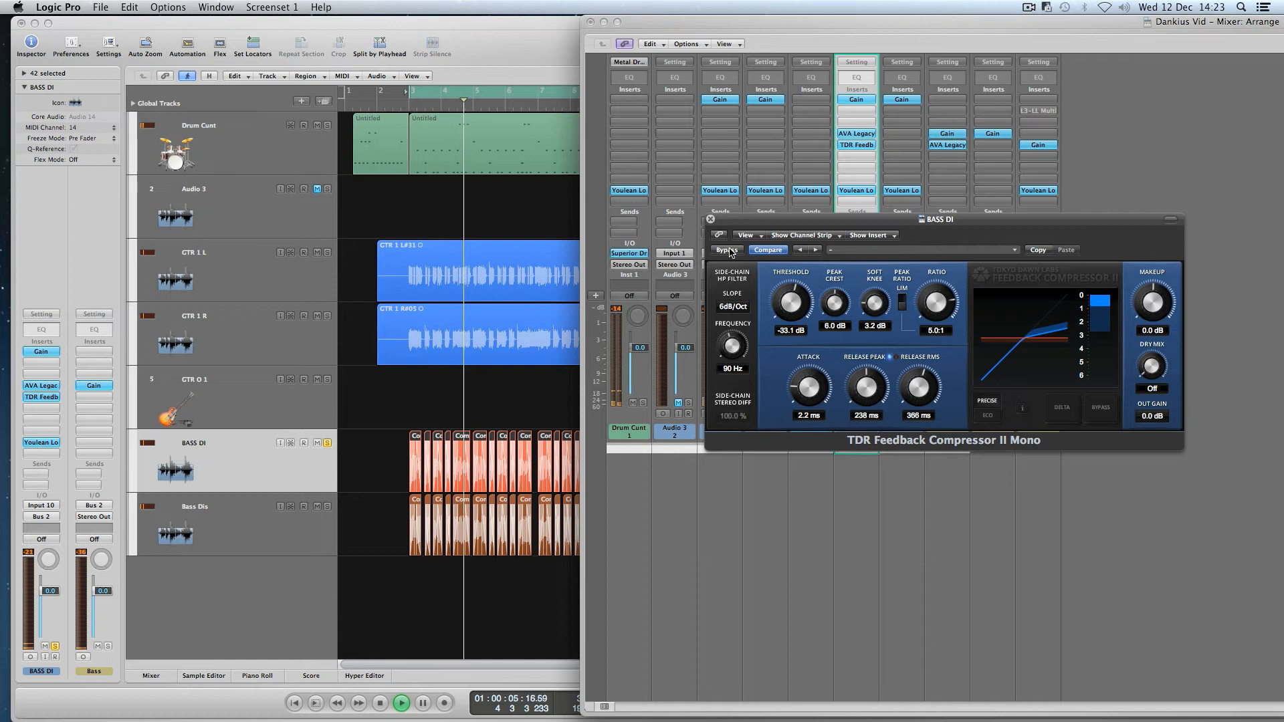
pyautogui.press('space')
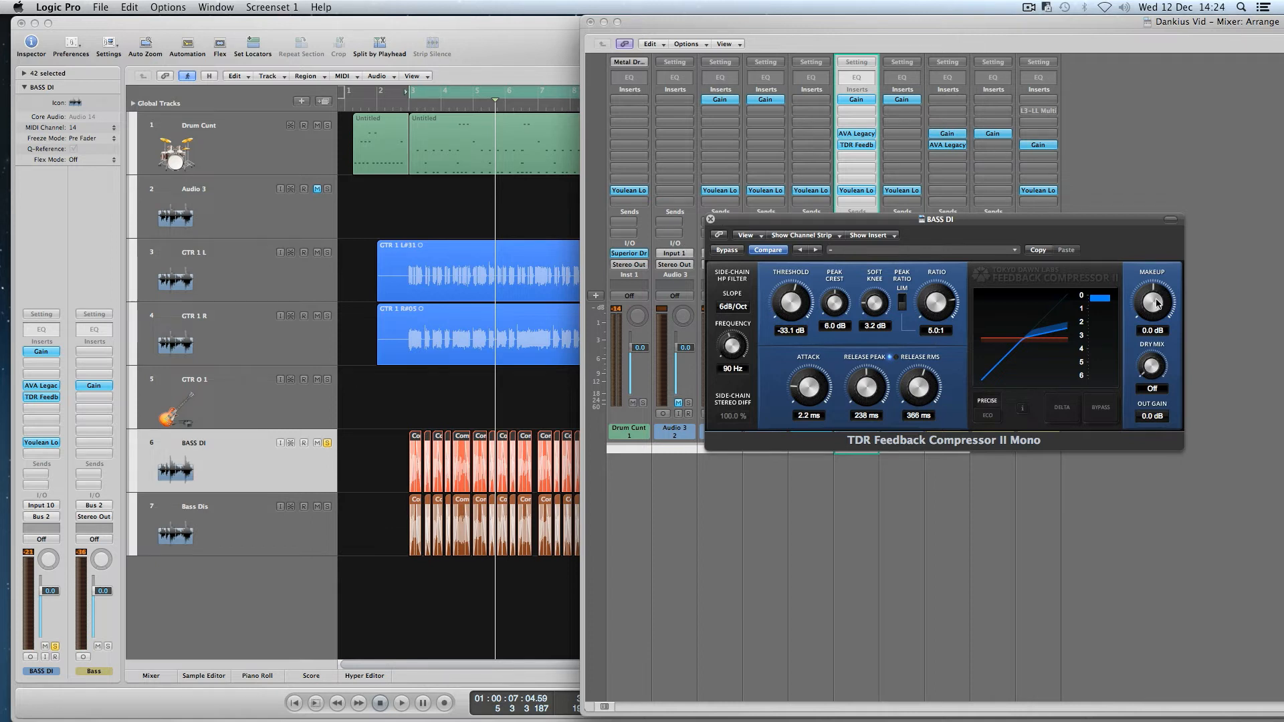
pyautogui.moveTo(748, 222); pyautogui.dragTo(940, 260)
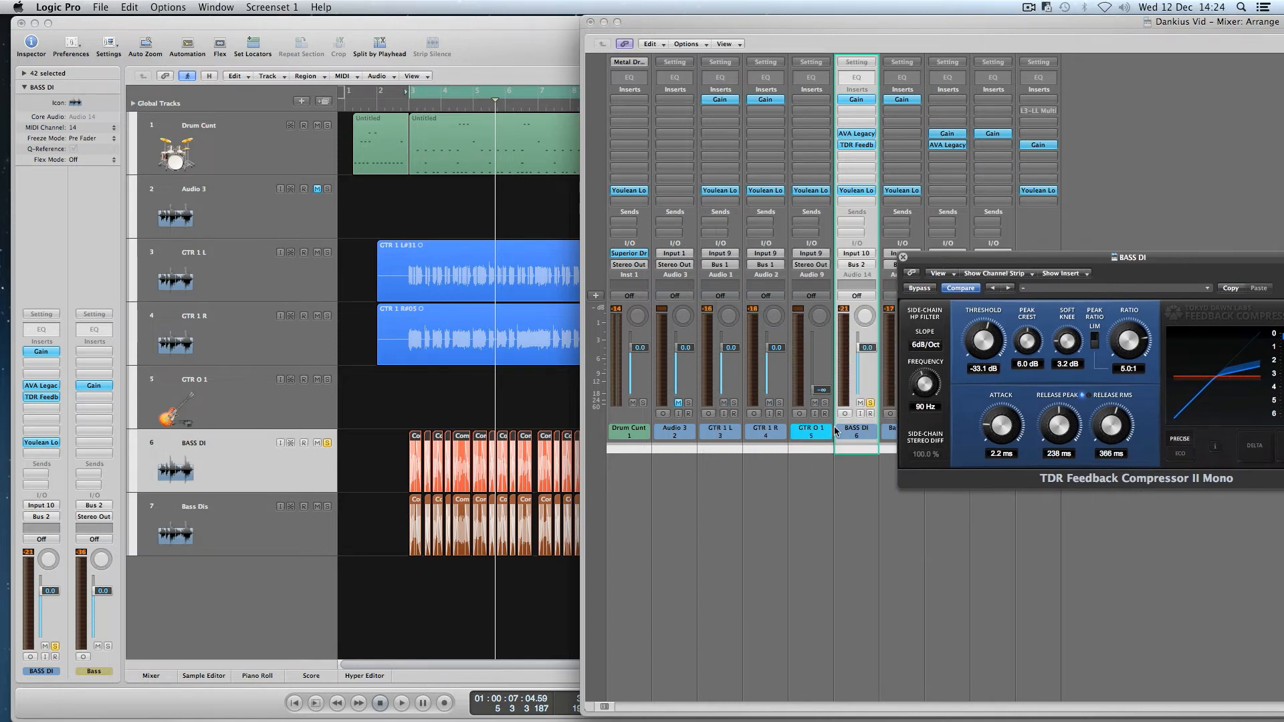
pyautogui.click(903, 257)
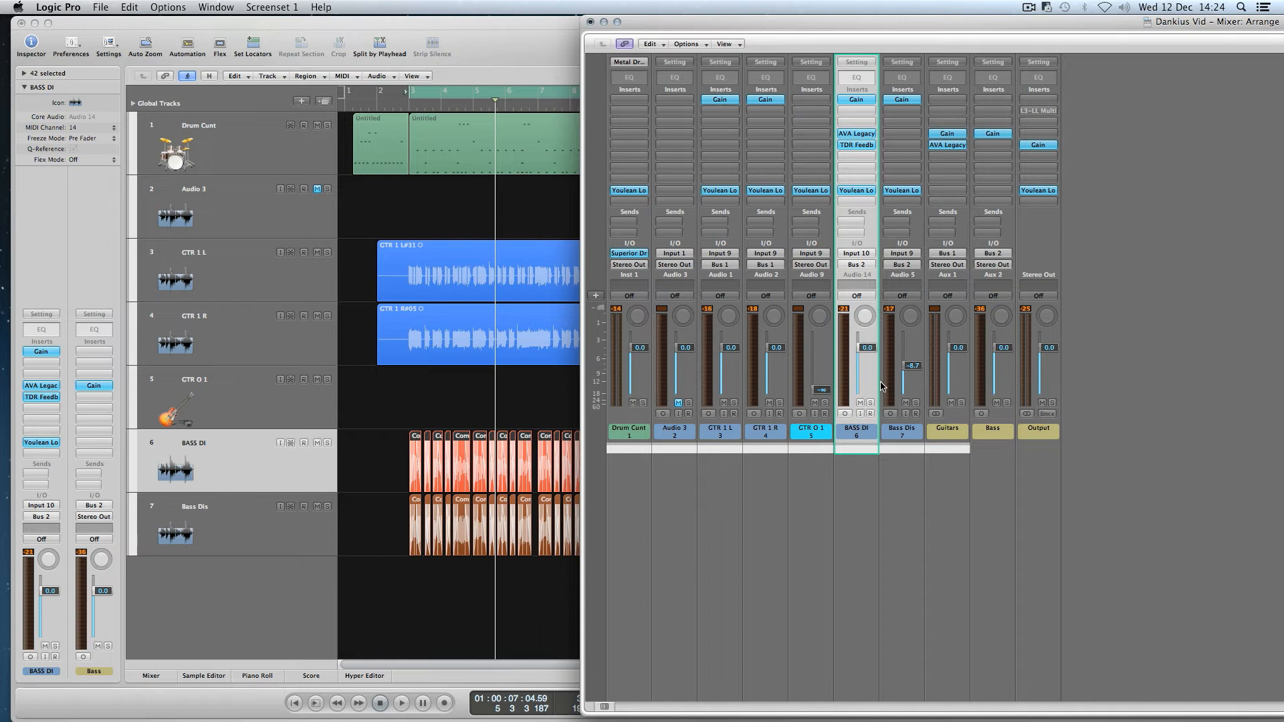
# Step: Lower the Bass Dis fader to -10.2 dB and insert AVA LegacyQ on that channel
pyautogui.moveTo(917, 366); pyautogui.dragTo(913, 373)
pyautogui.click(900, 144)
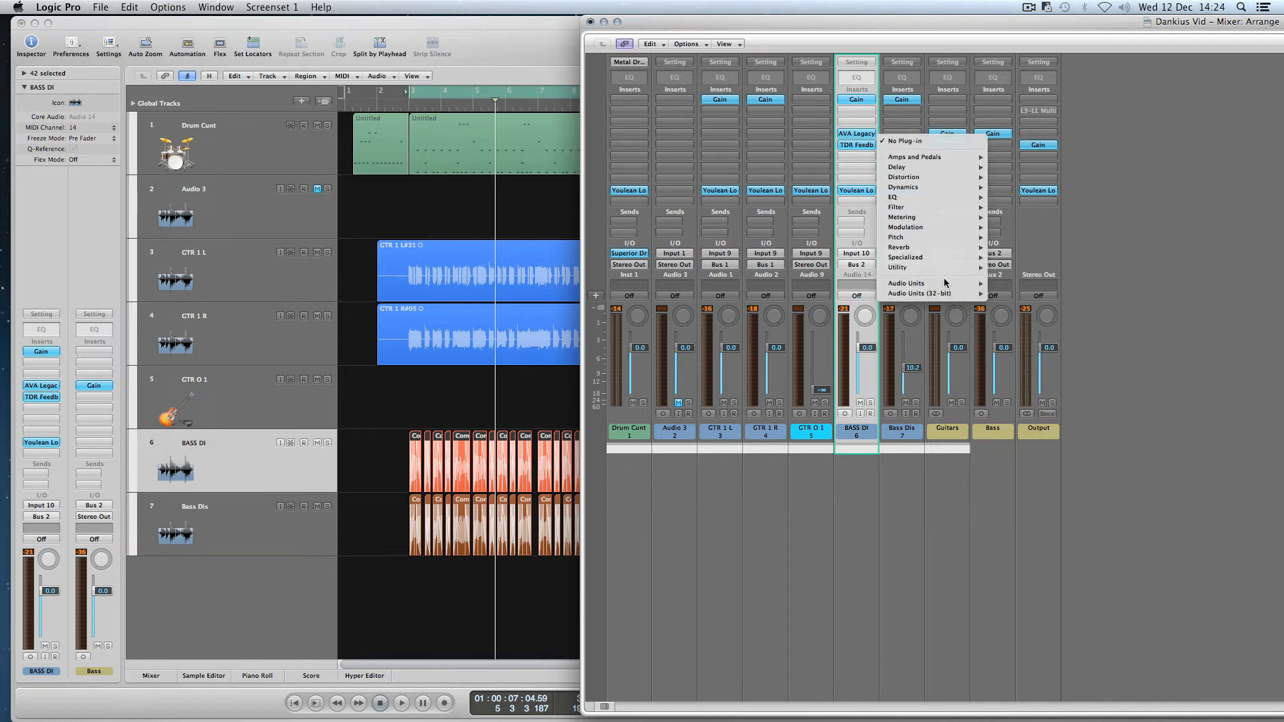
pyautogui.moveTo(945, 283)
pyautogui.moveTo(1033, 333)
pyautogui.moveTo(1043, 363)
pyautogui.moveTo(1153, 374)
pyautogui.click(1216, 374)
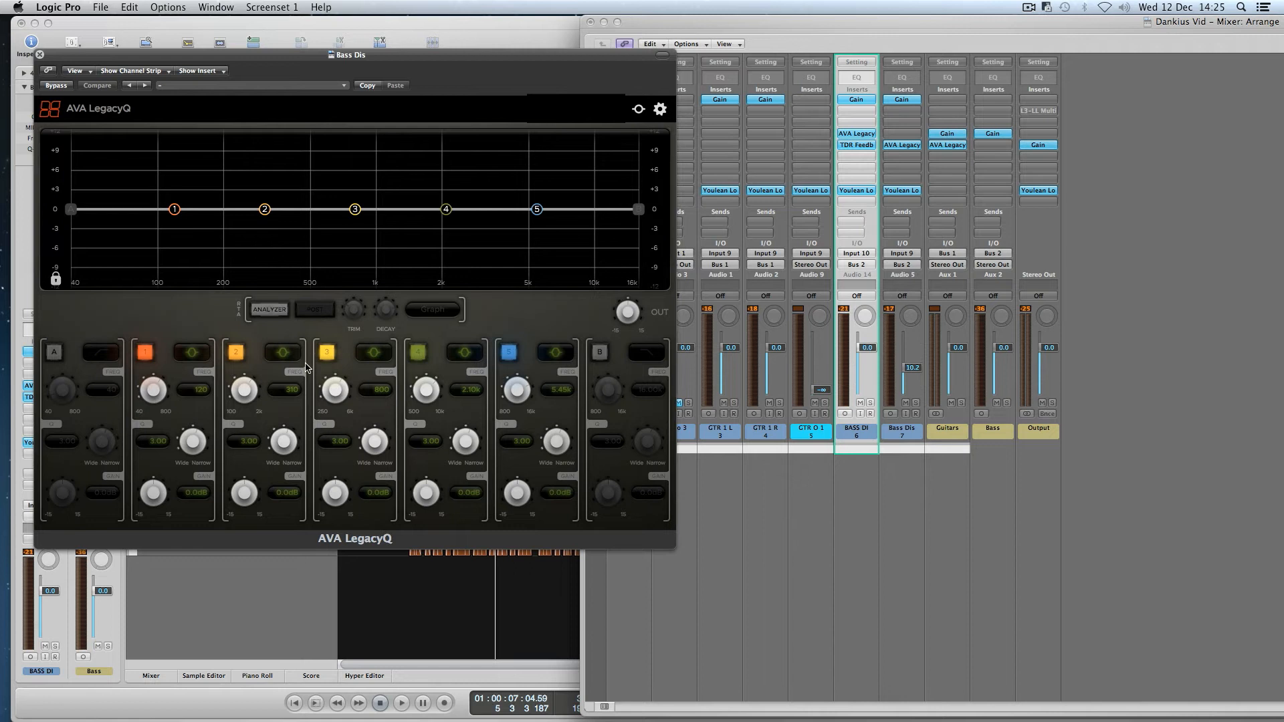
# Step: Change band 3 of the Bass Dis EQ to a high-pass filter at about 1.27 kHz
pyautogui.click(373, 352)
pyautogui.moveTo(406, 372)
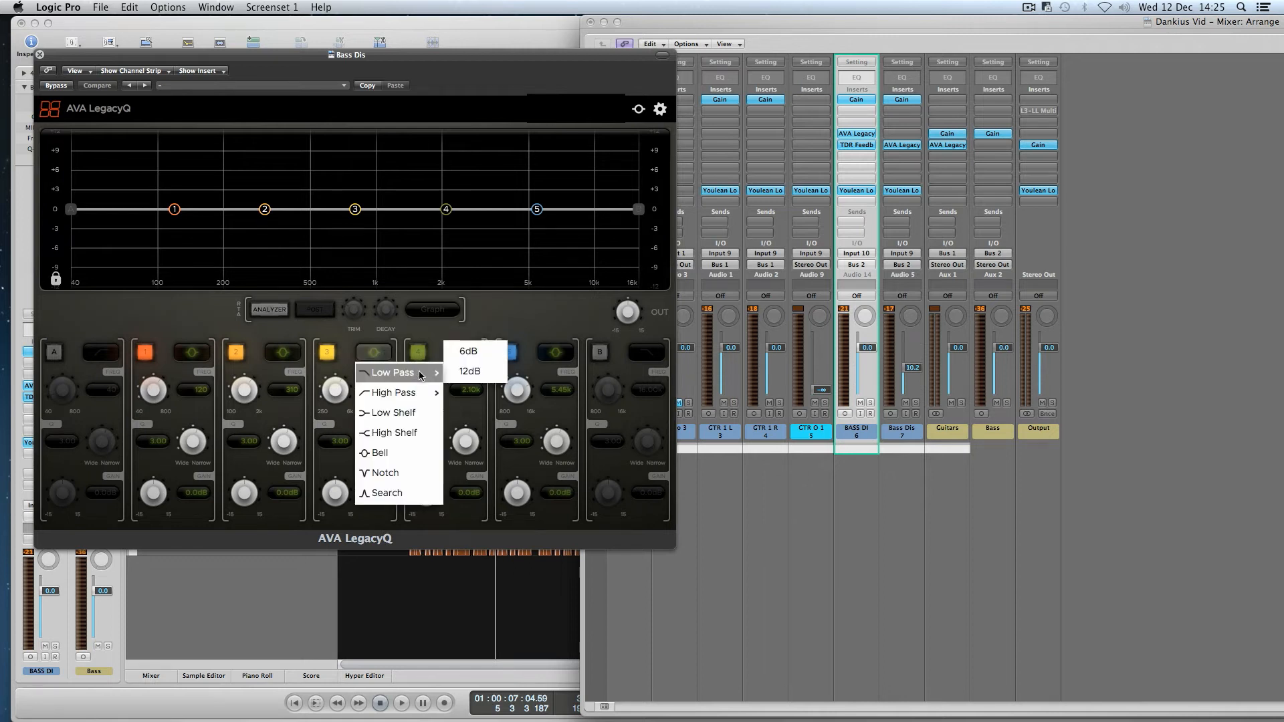
pyautogui.moveTo(421, 392)
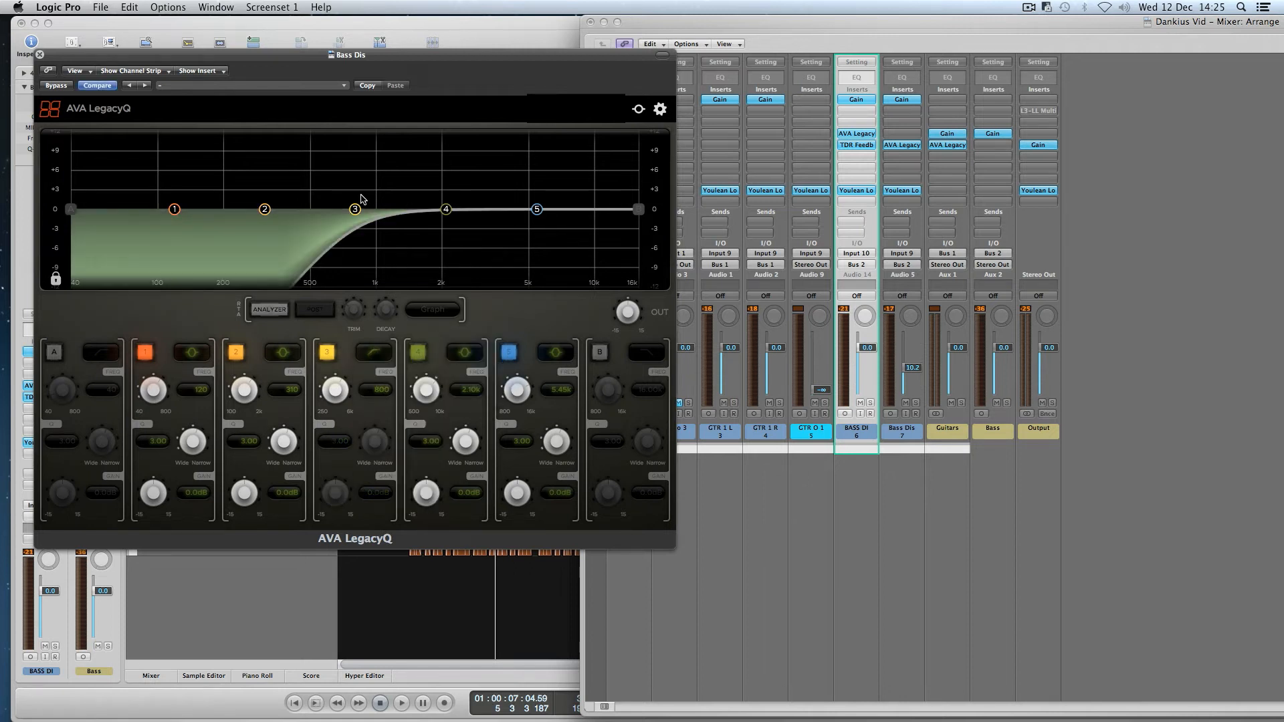
pyautogui.moveTo(356, 213); pyautogui.dragTo(399, 199)
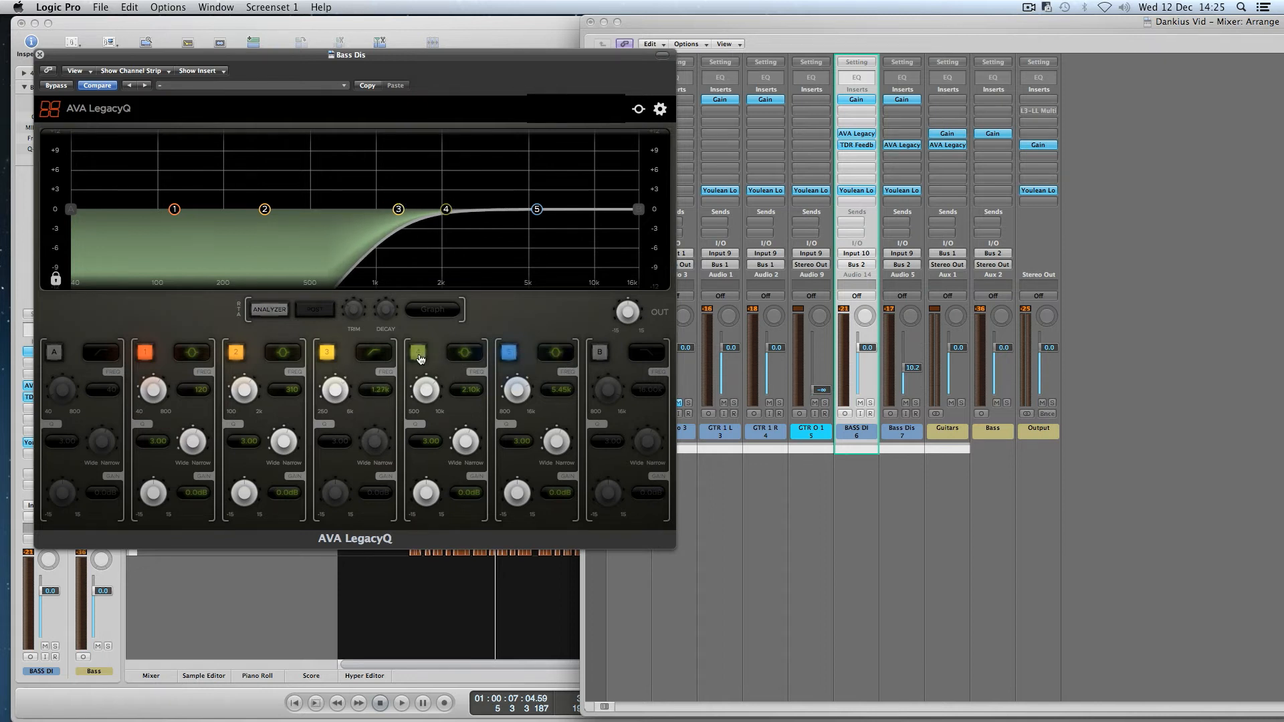
# Step: Try band 4 as a low-pass filter with 12 dB and 6 dB slopes, and switch the band off
pyautogui.click(465, 353)
pyautogui.moveTo(505, 373)
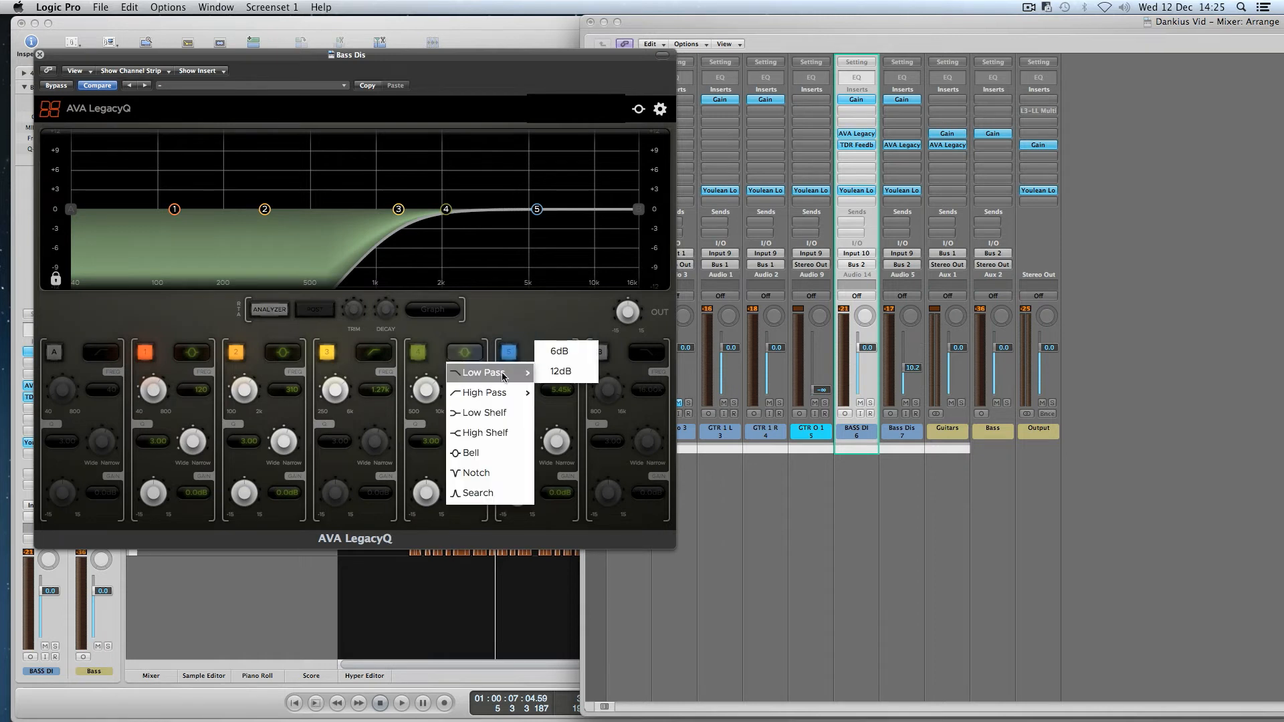
pyautogui.click(540, 365)
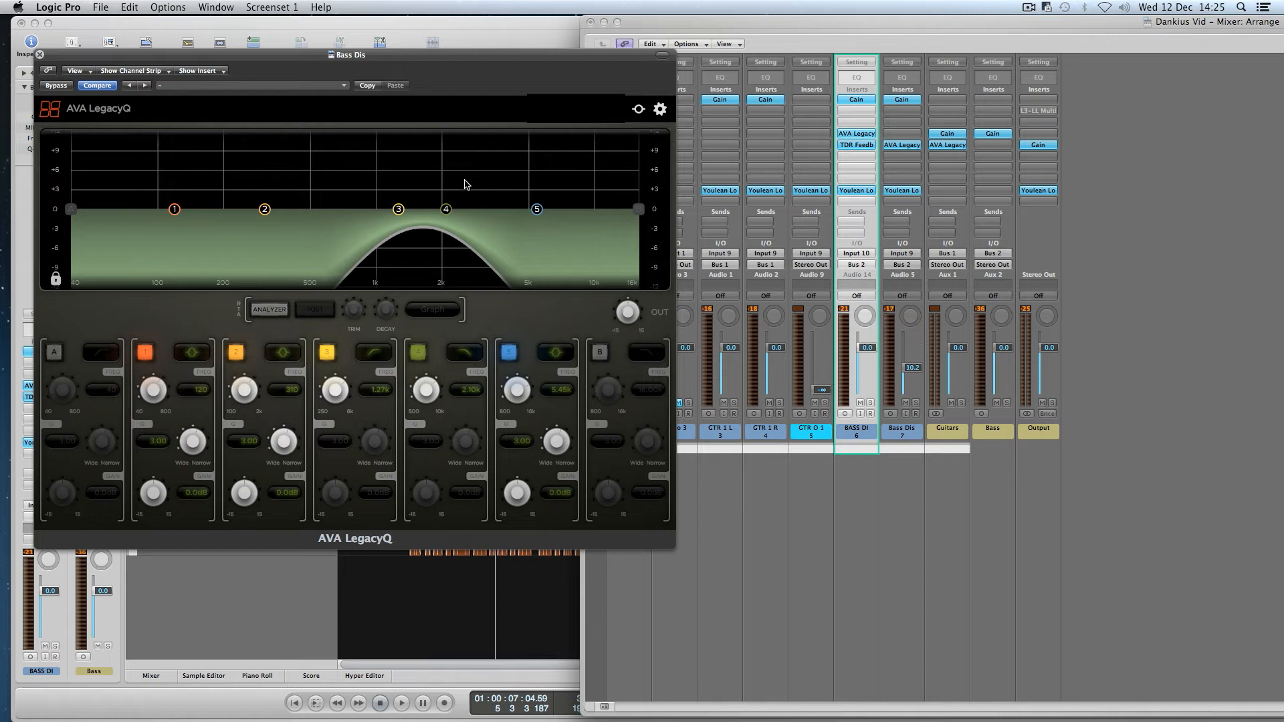
pyautogui.moveTo(446, 212); pyautogui.dragTo(461, 162)
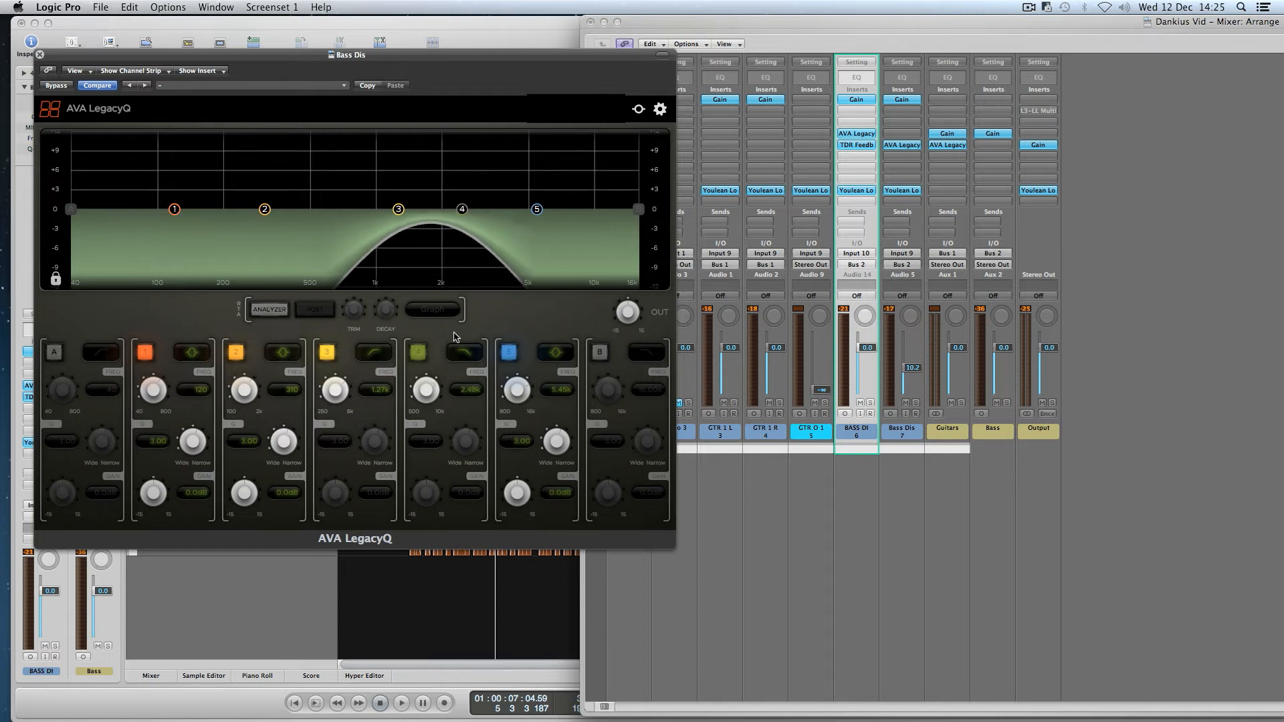
pyautogui.click(465, 351)
pyautogui.moveTo(520, 366)
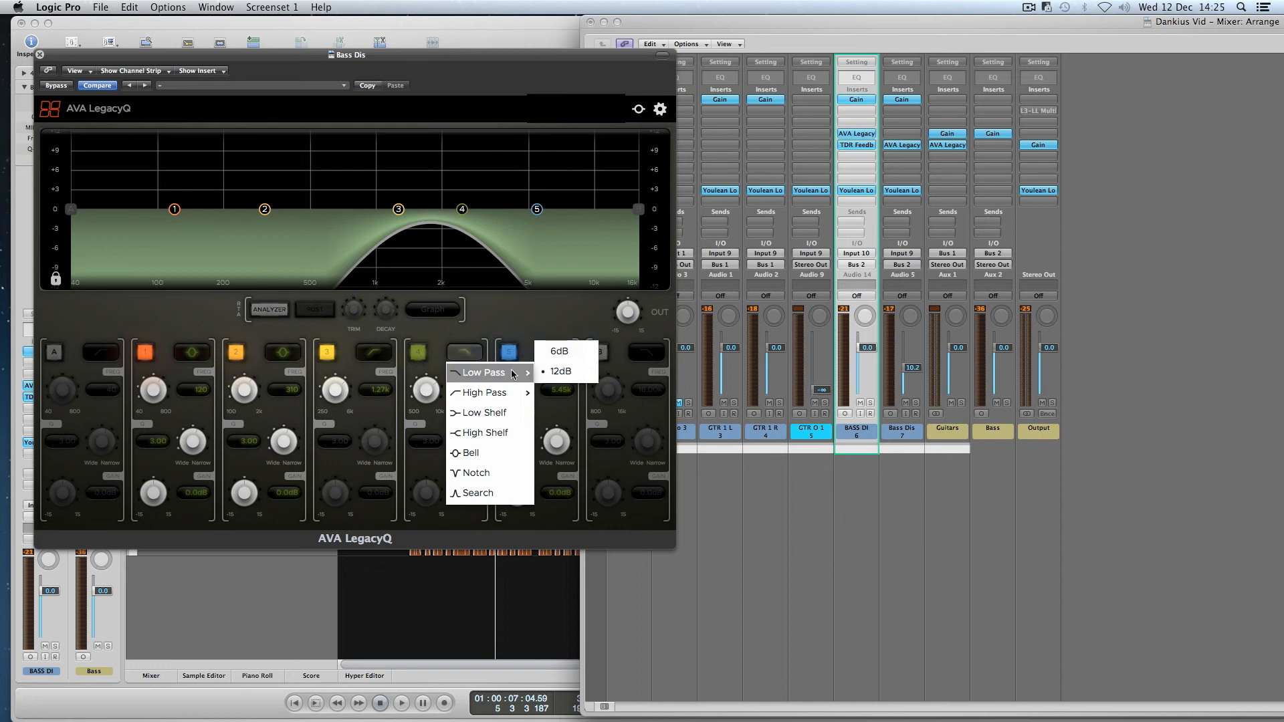
pyautogui.click(570, 355)
pyautogui.click(476, 356)
pyautogui.moveTo(498, 377)
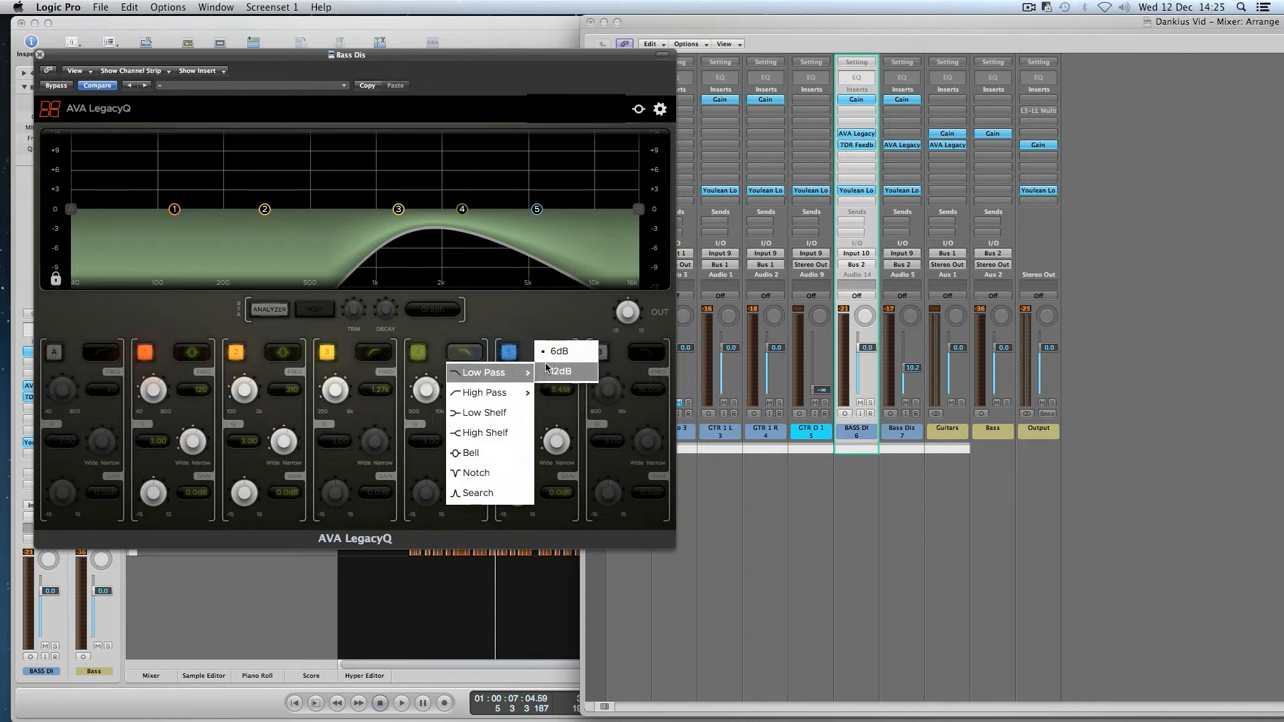
pyautogui.click(543, 354)
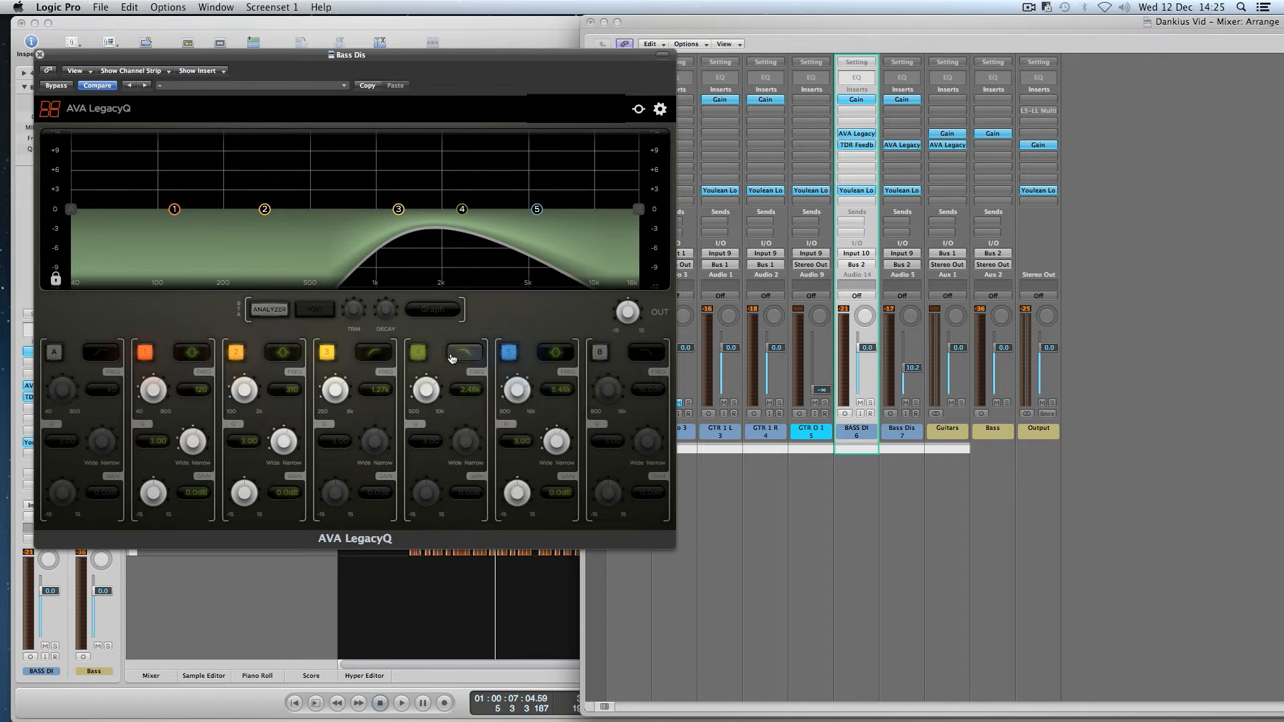
pyautogui.click(416, 354)
# Step: Enable band B as a low-pass filter, move its cutoff below band 5, and set its slope to 36 dB
pyautogui.click(599, 352)
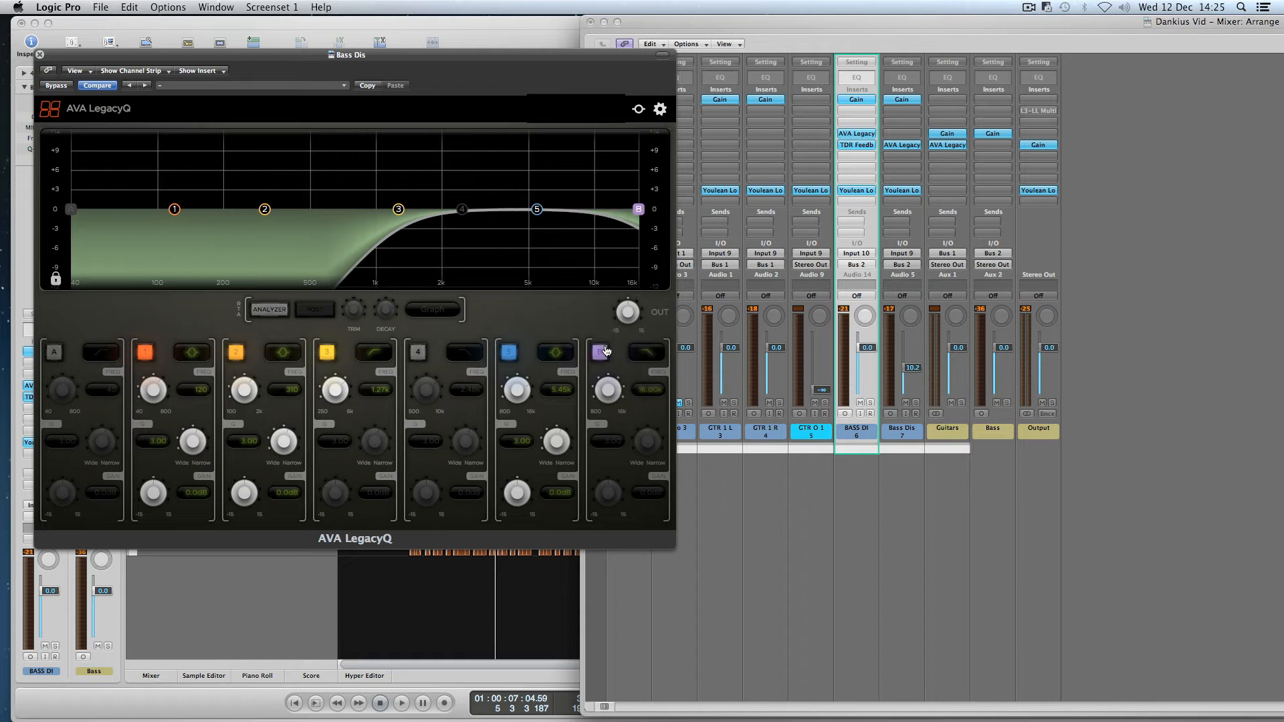
pyautogui.moveTo(606, 403); pyautogui.dragTo(615, 428)
pyautogui.click(642, 358)
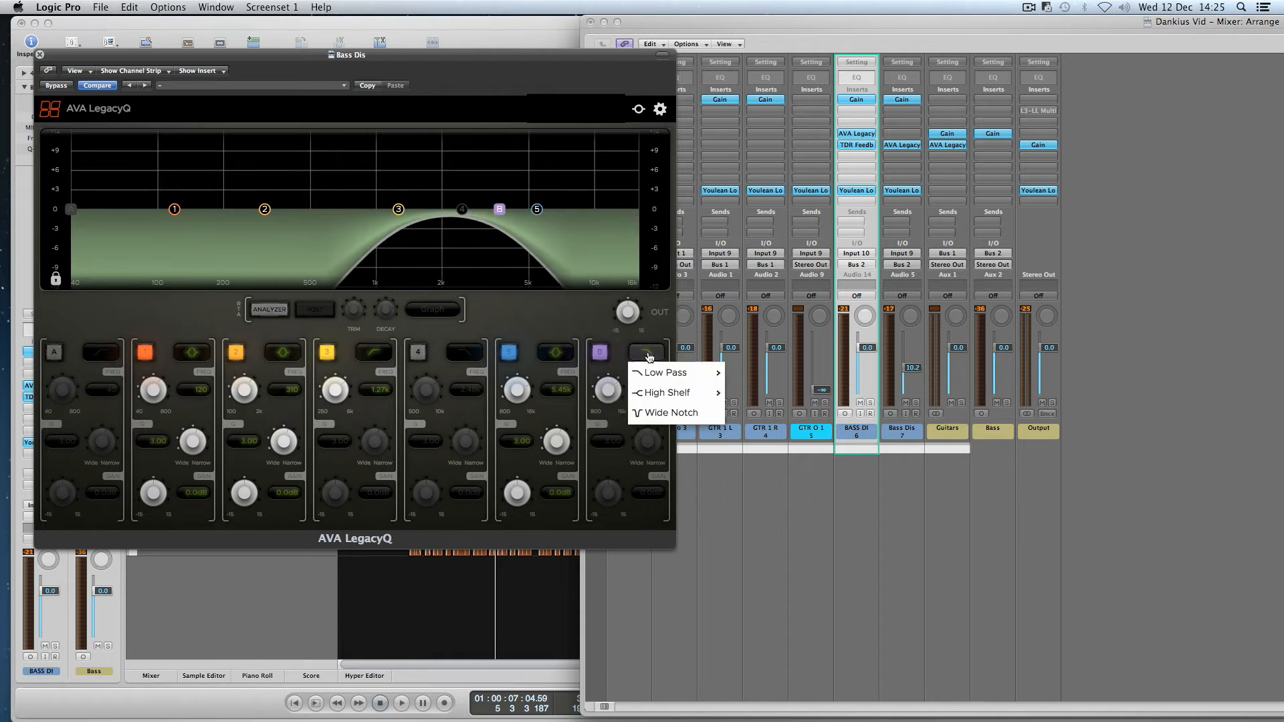
pyautogui.moveTo(669, 372)
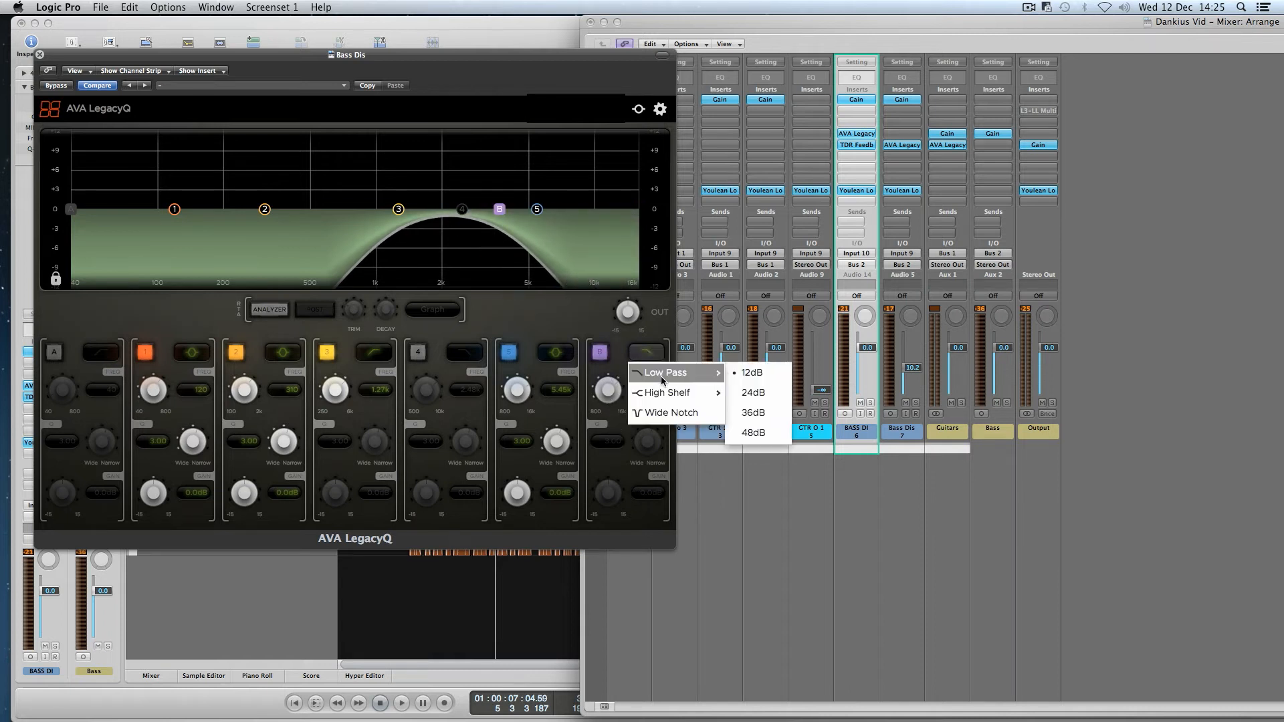
pyautogui.click(758, 413)
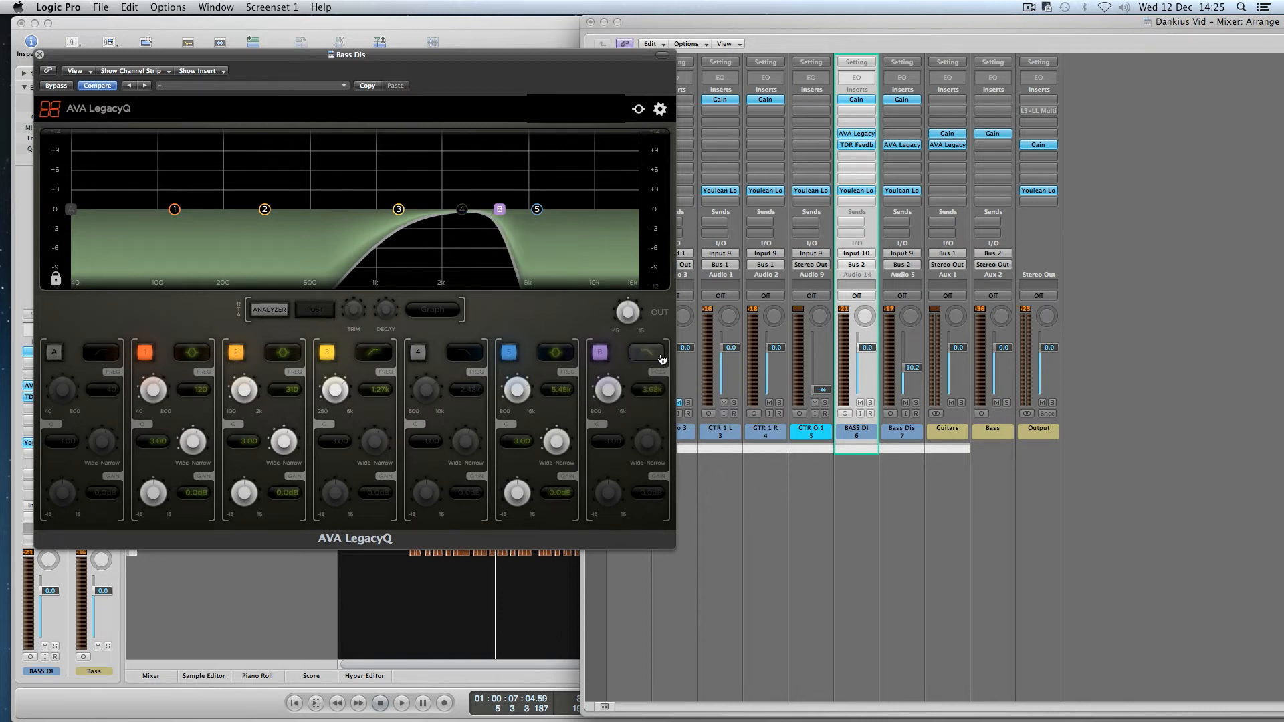
# Step: Lower band B's low-pass frequency to about 3.30 kHz
pyautogui.click(595, 357)
pyautogui.click(596, 358)
pyautogui.moveTo(602, 386); pyautogui.dragTo(608, 395)
# Step: Turn on the LegacyQ analyzer and solo the Bass Dis channel for auditioning
pyautogui.click(269, 310)
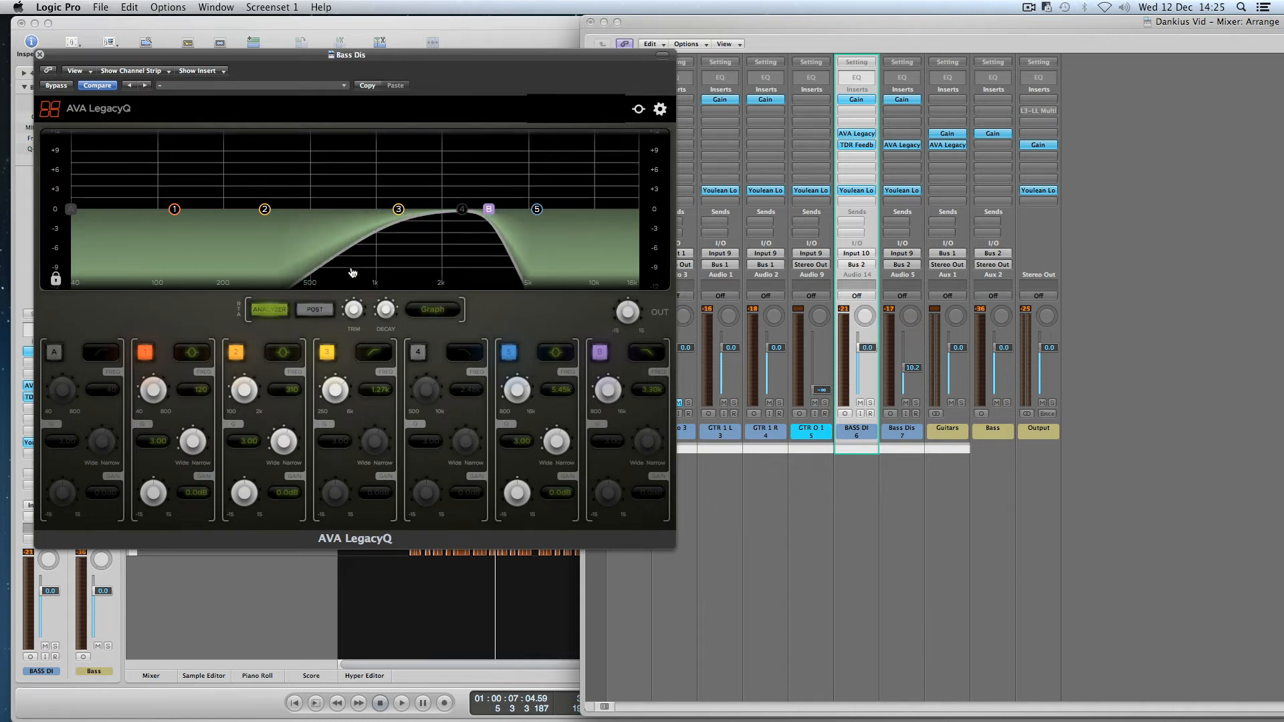
pyautogui.press('space')
pyautogui.press('space')
pyautogui.click(914, 403)
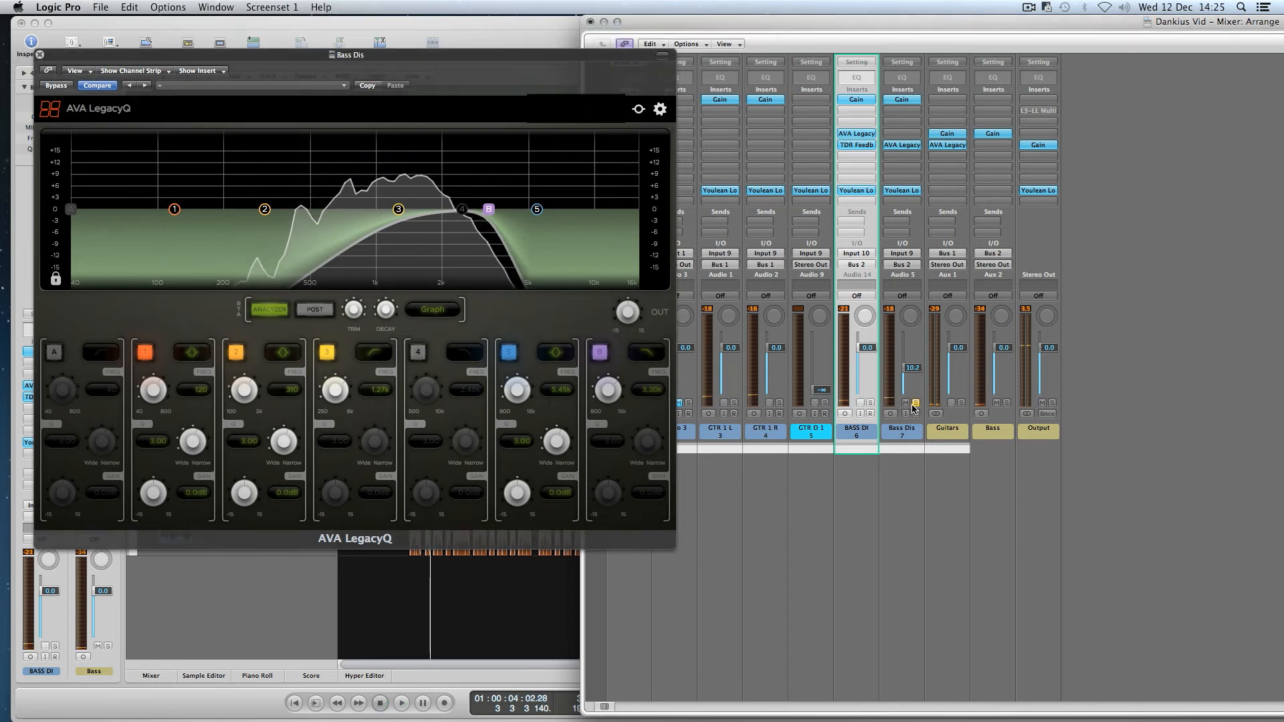
# Step: During playback, lower the distorted bass's band 3 high-pass to about 733 Hz and band B's low-pass to about 3 kHz, and close the EQ
pyautogui.press('space')
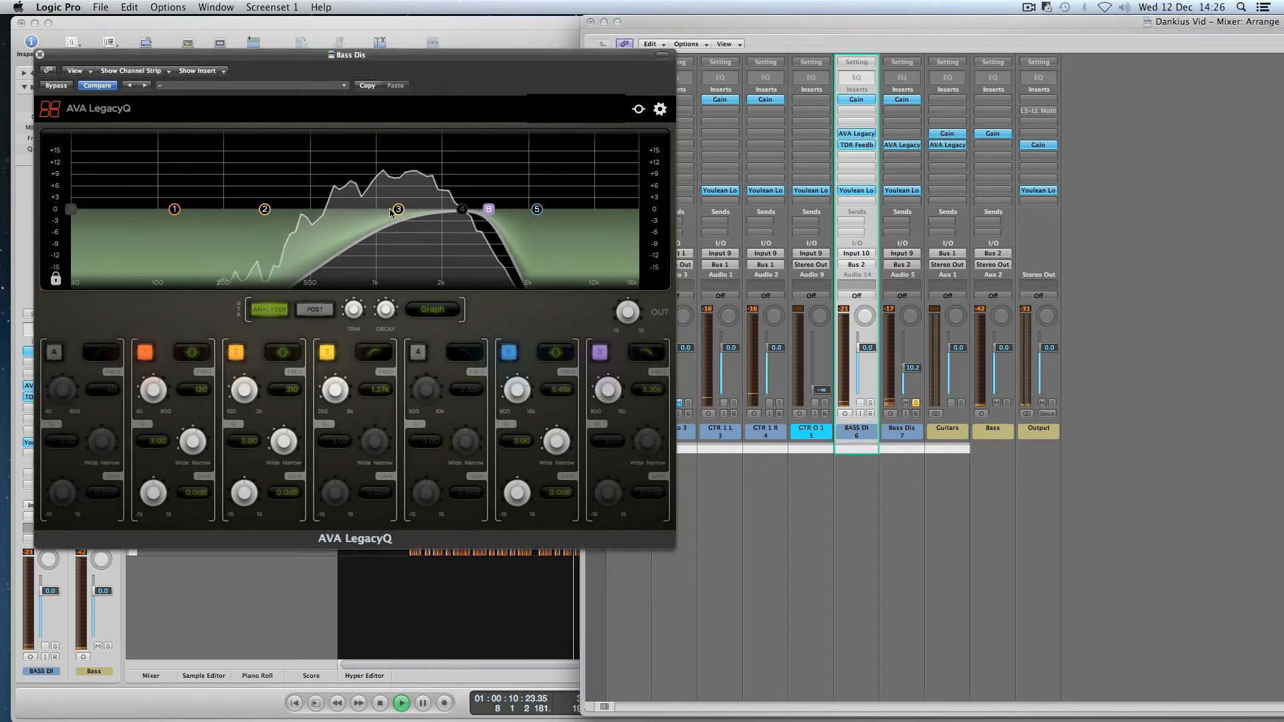
pyautogui.moveTo(399, 218); pyautogui.dragTo(348, 196)
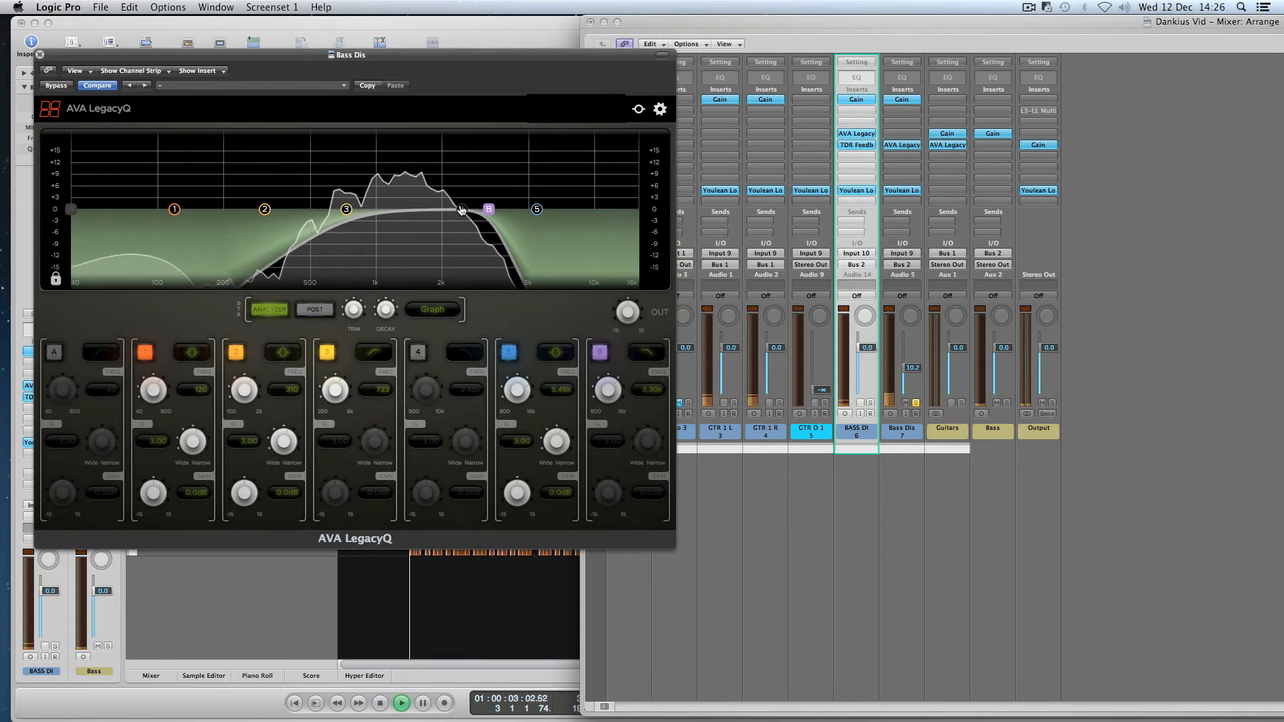
pyautogui.moveTo(486, 215)
pyautogui.mouseDown()
pyautogui.moveTo(471, 224)
pyautogui.moveTo(454, 209)
pyautogui.moveTo(480, 213)
pyautogui.mouseUp()
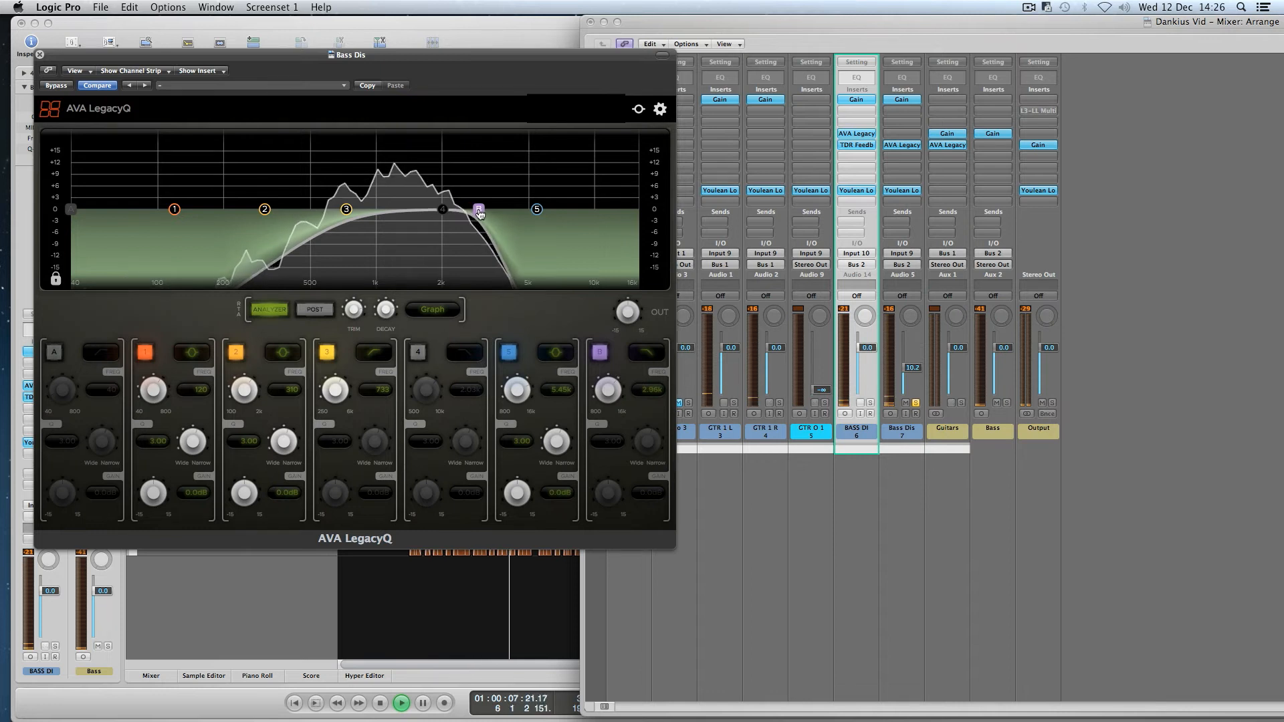
pyautogui.press('space')
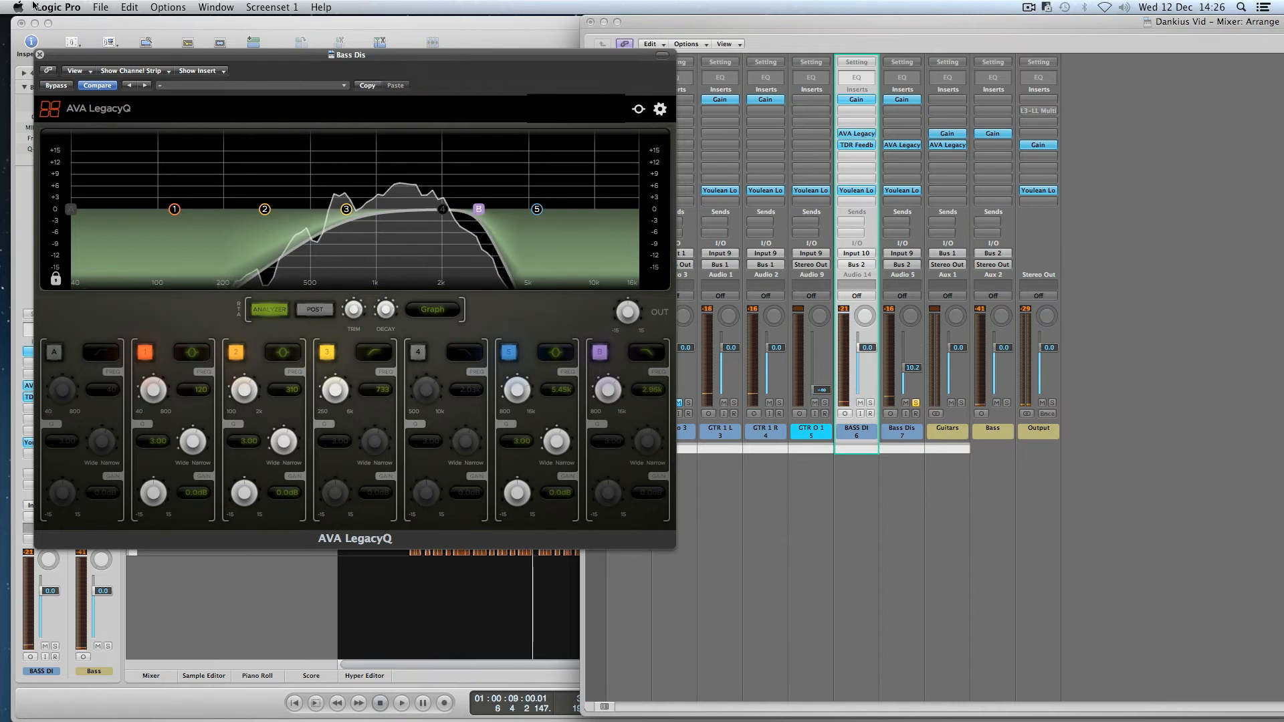
pyautogui.click(39, 55)
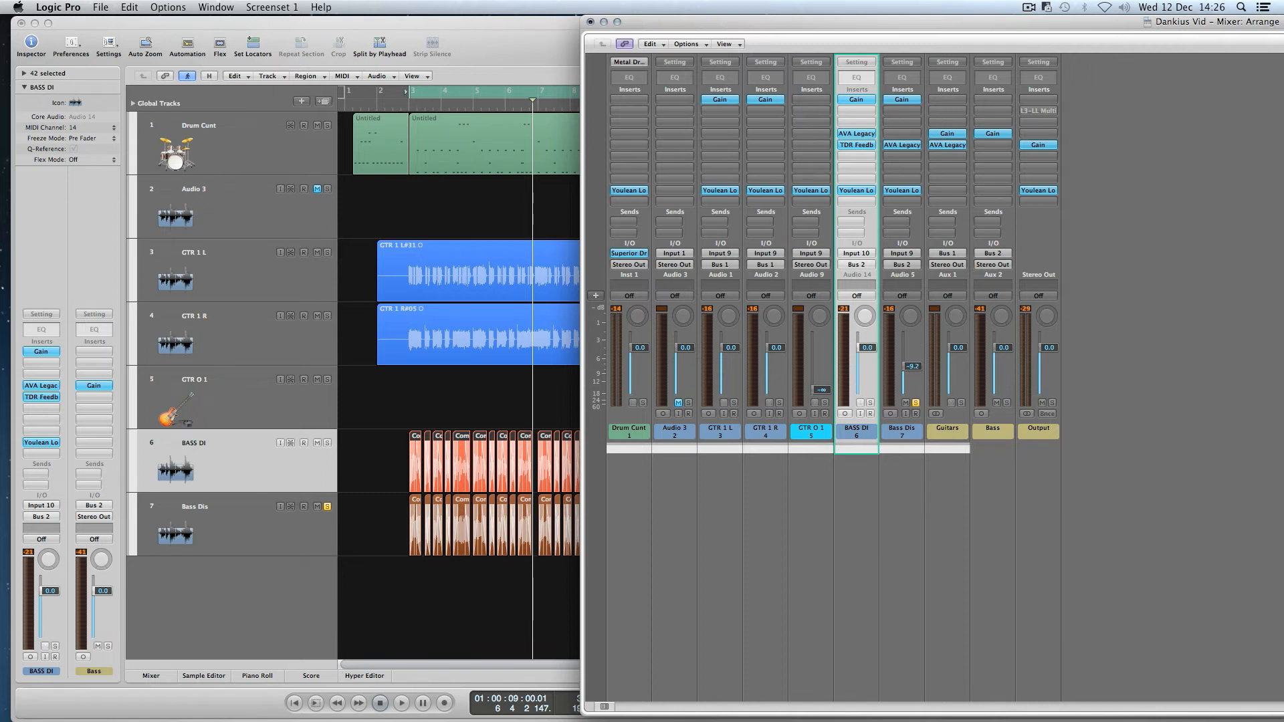
# Step: Audition the Bass bus in exclusive solo, and play the full mix with the solo off
pyautogui.keyDown('alt'); pyautogui.click(1006, 403); pyautogui.keyUp('alt')
pyautogui.press('space')
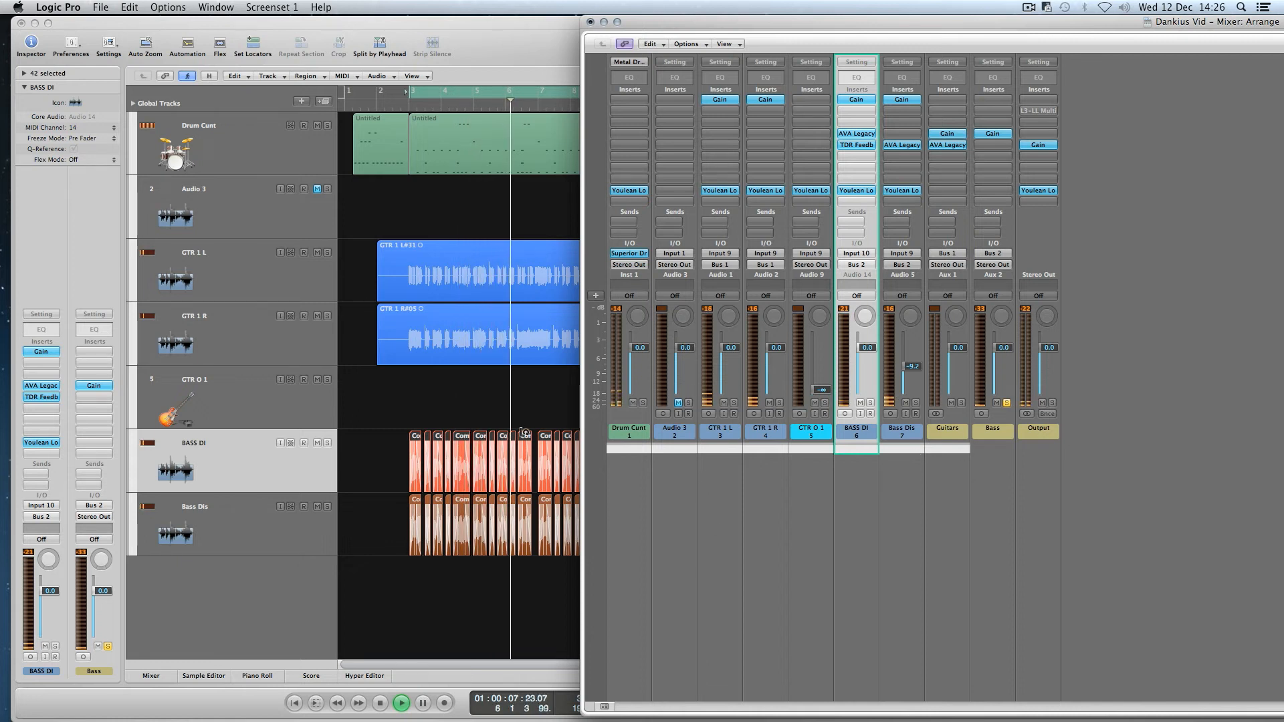
pyautogui.press('space')
pyautogui.click(1006, 404)
pyautogui.press('space')
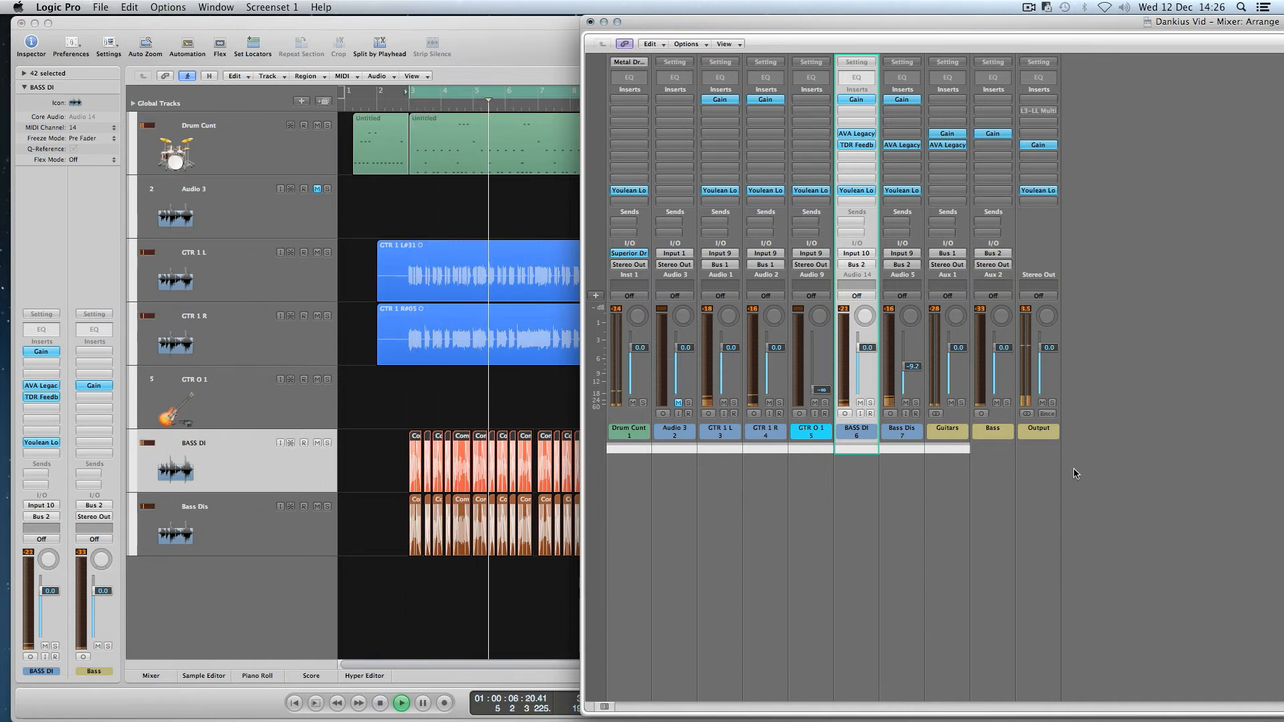
pyautogui.press('space')
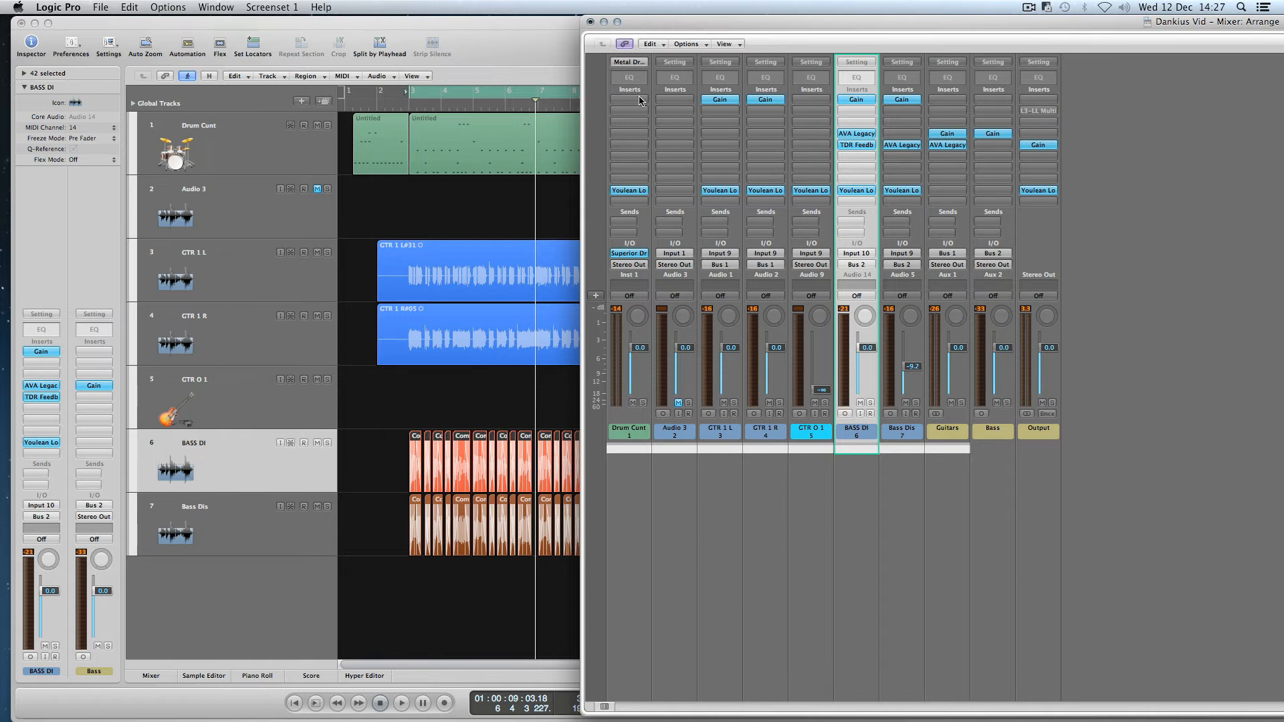
# Step: Insert the AVA LegacyQ equalizer in the drum channel's first insert slot
pyautogui.click(639, 100)
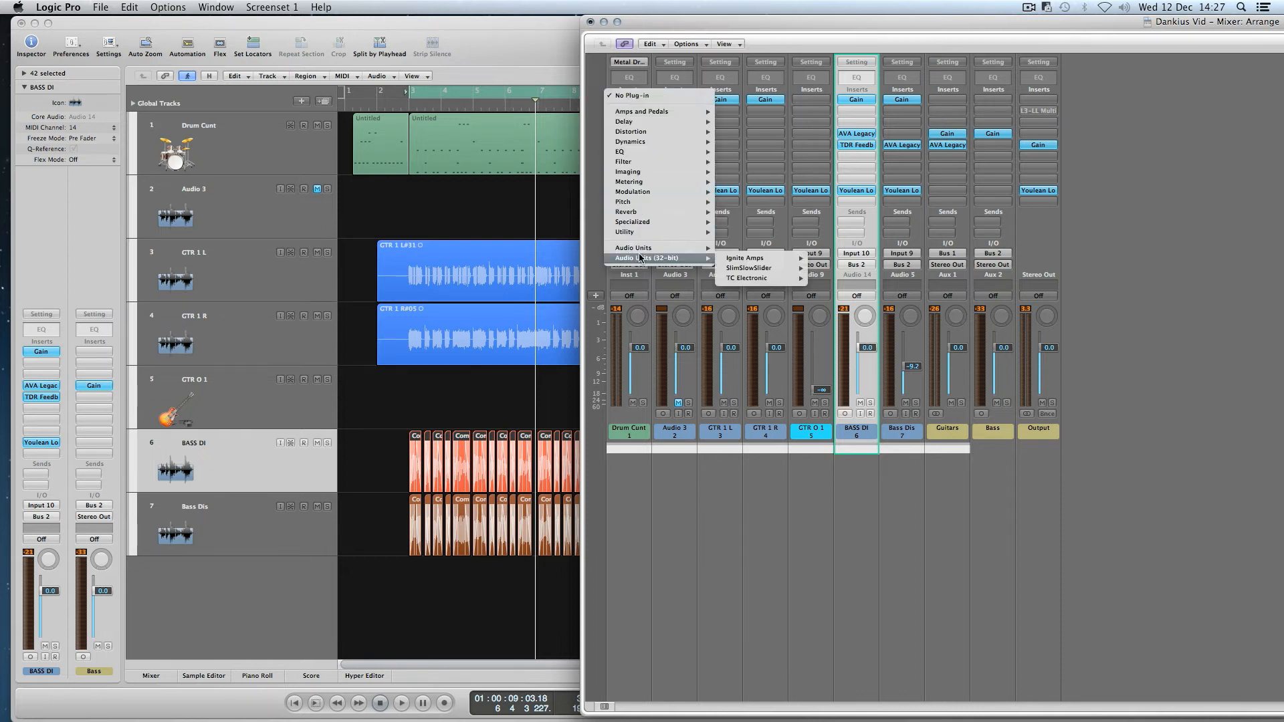
pyautogui.moveTo(640, 250)
pyautogui.moveTo(769, 328)
pyautogui.moveTo(843, 333)
pyautogui.click(945, 328)
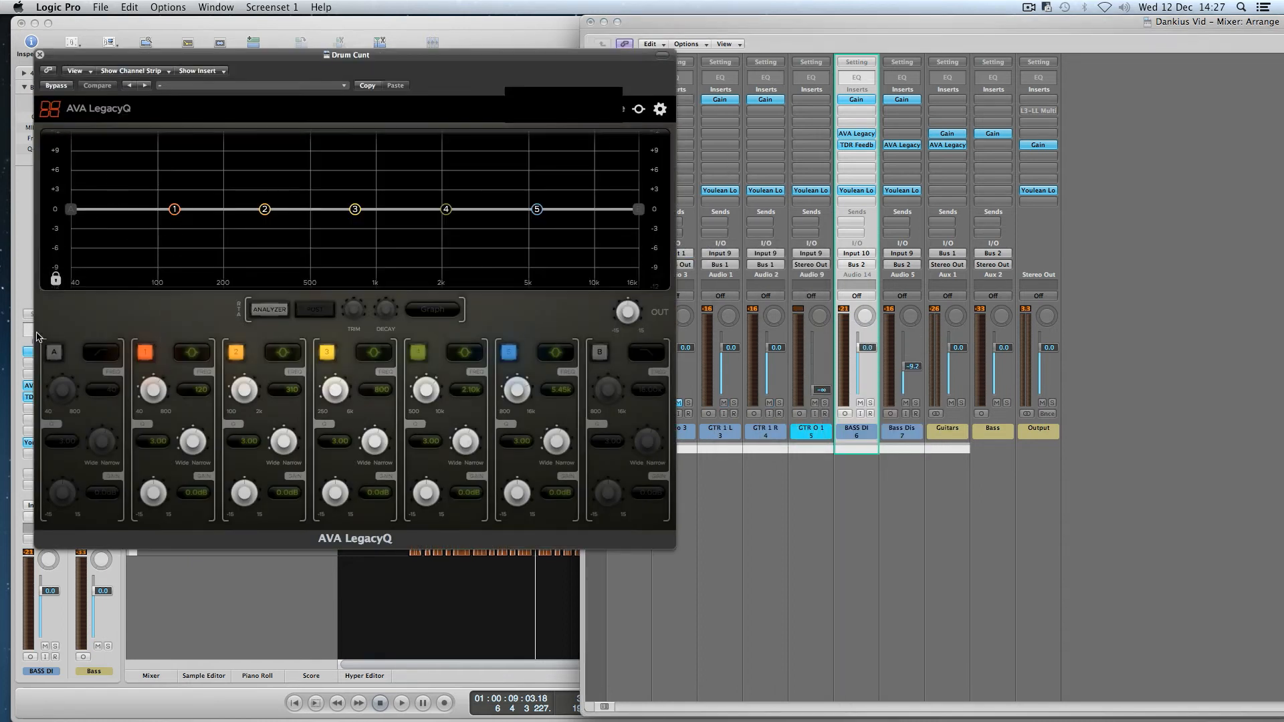
# Step: Enable band A of the drum EQ as a high-pass filter with its frequency at about 52 Hz
pyautogui.click(52, 354)
pyautogui.moveTo(60, 387); pyautogui.dragTo(74, 363)
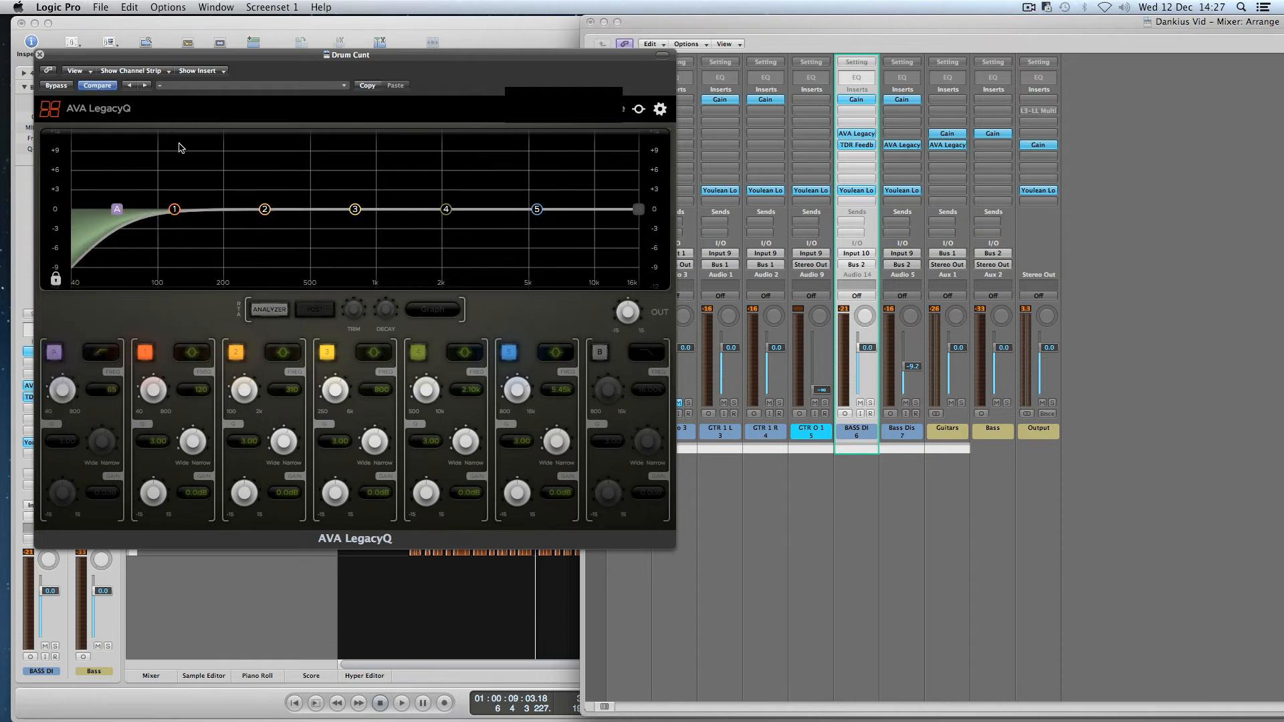
pyautogui.moveTo(232, 59); pyautogui.dragTo(826, 25)
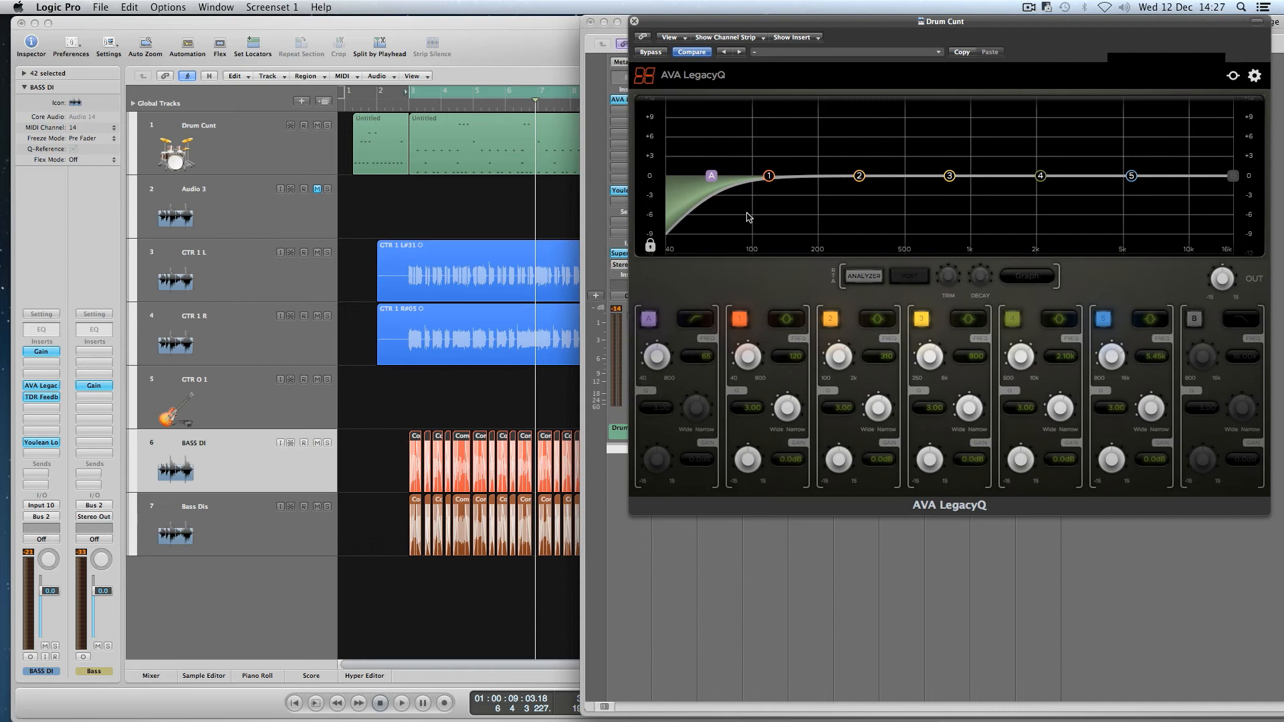
pyautogui.doubleClick(708, 357)
pyautogui.write('59')
pyautogui.press('Return')
pyautogui.moveTo(665, 360); pyautogui.dragTo(667, 364)
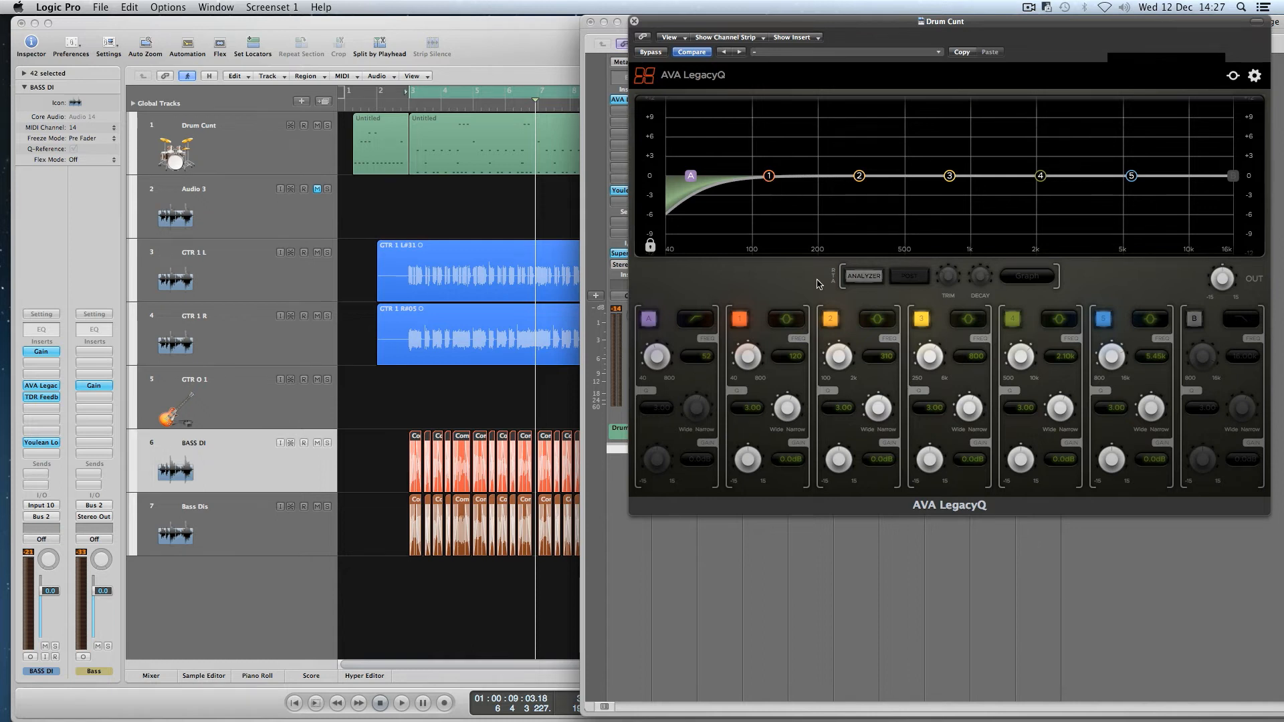
# Step: Try a narrow 3.2 dB cut at about 80 Hz with band 1 of the drum EQ, Q about 7.5
pyautogui.moveTo(746, 358); pyautogui.dragTo(747, 369)
pyautogui.doubleClick(783, 354)
pyautogui.moveTo(748, 470); pyautogui.dragTo(751, 478)
pyautogui.moveTo(783, 417); pyautogui.dragTo(747, 459)
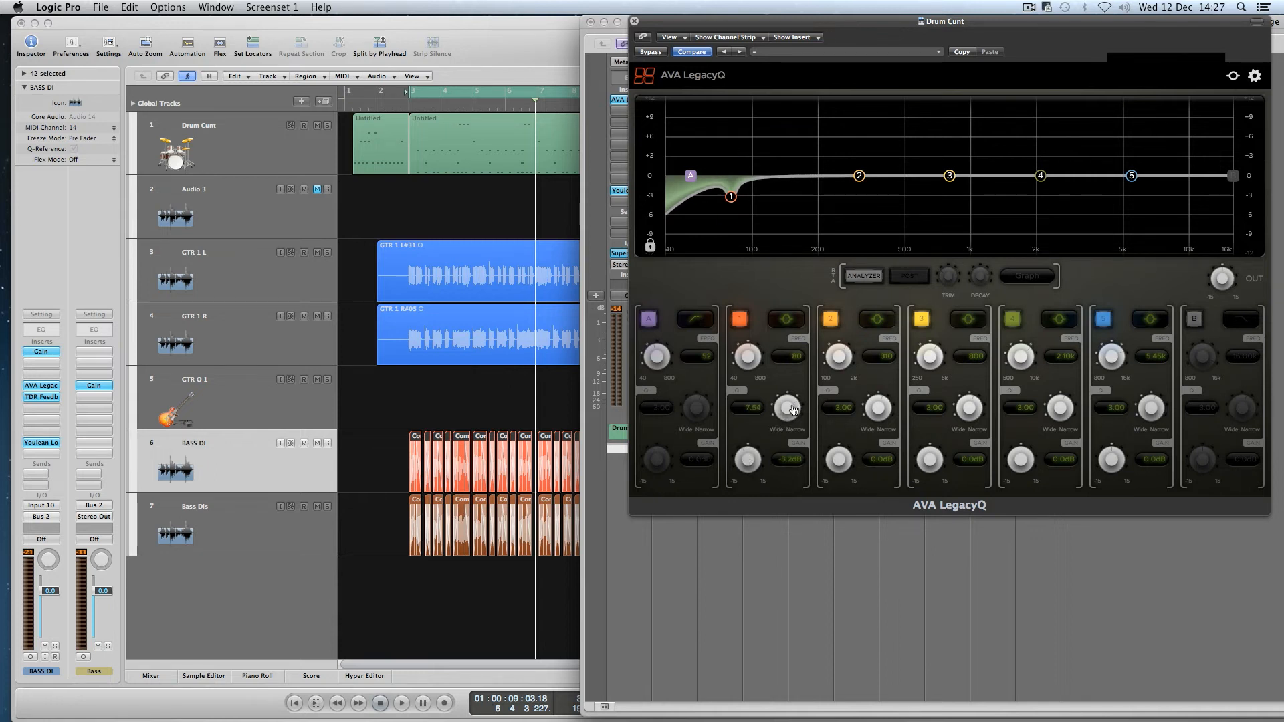
# Step: Shape band 1 as a 3.2 dB boost at about 63 Hz with Q about 3.9, and lower band A's high-pass to about 49 Hz
pyautogui.moveTo(742, 459)
pyautogui.mouseDown()
pyautogui.moveTo(754, 443)
pyautogui.moveTo(757, 462)
pyautogui.mouseUp()
pyautogui.moveTo(743, 354); pyautogui.dragTo(743, 365)
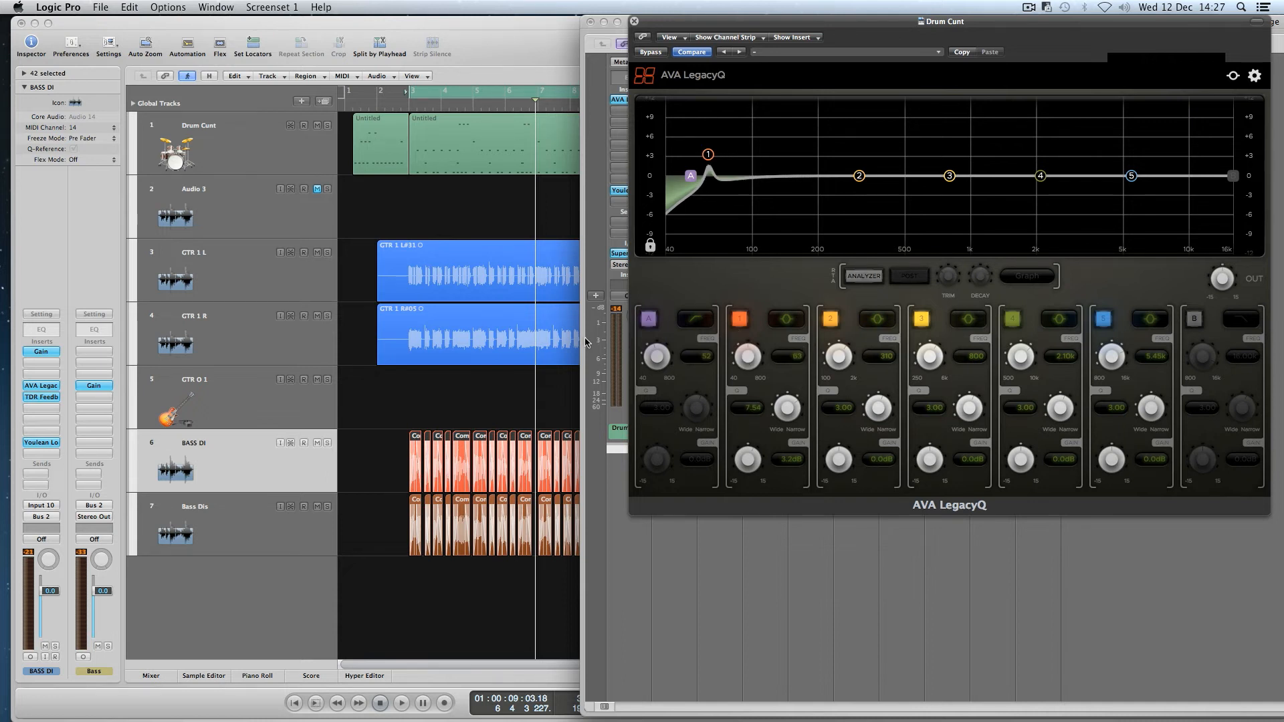
pyautogui.moveTo(648, 361); pyautogui.dragTo(649, 363)
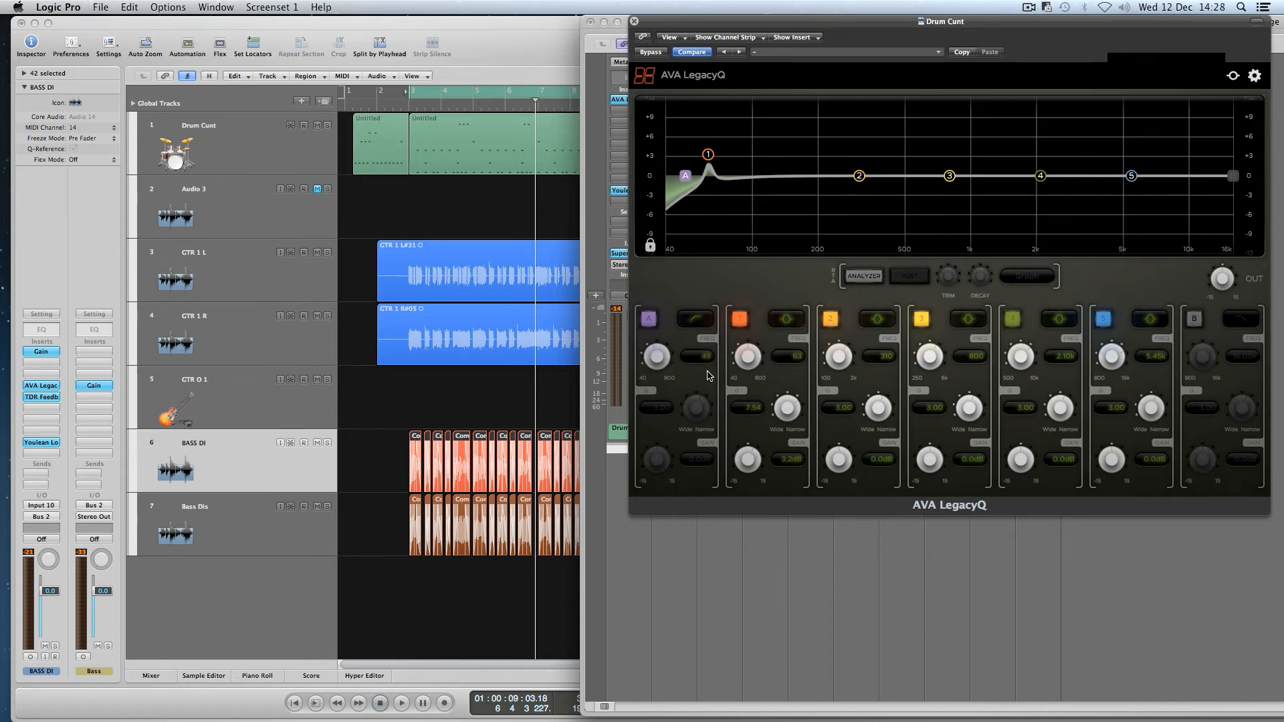
pyautogui.moveTo(798, 408); pyautogui.dragTo(797, 408)
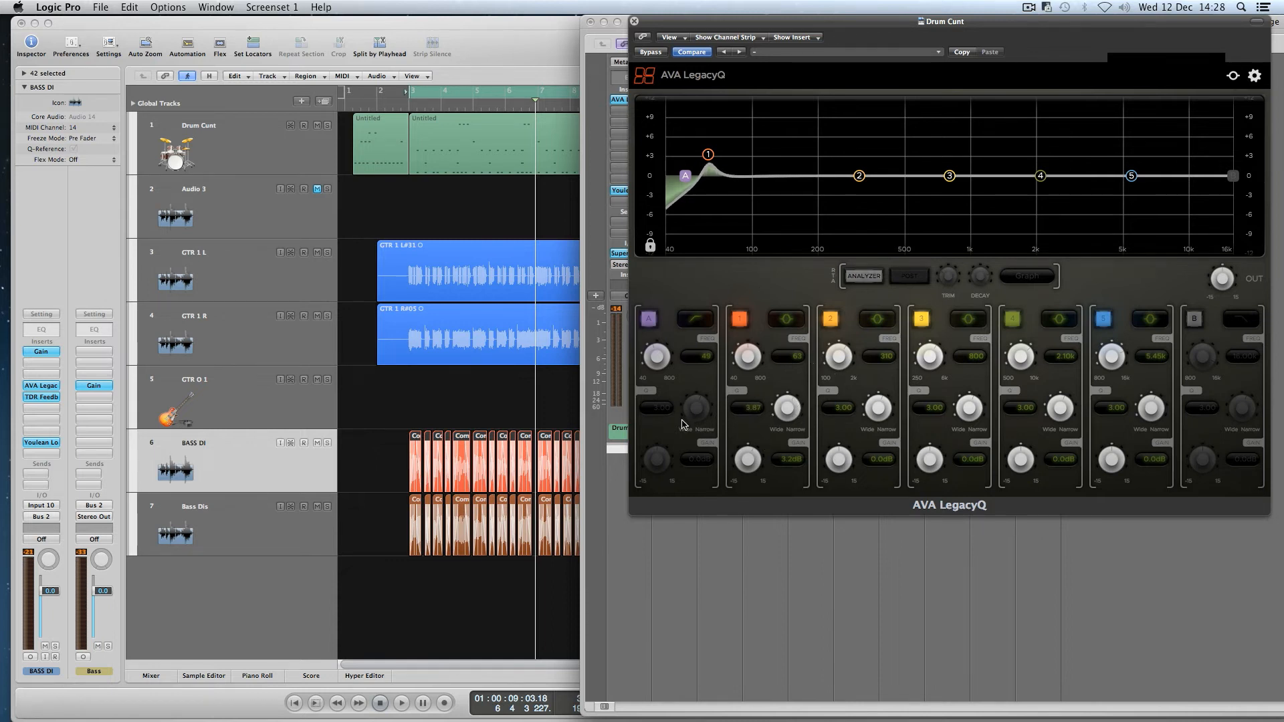
# Step: Solo the drum track and compare its low end with the EQ bypassed and active
pyautogui.click(330, 134)
pyautogui.press('space')
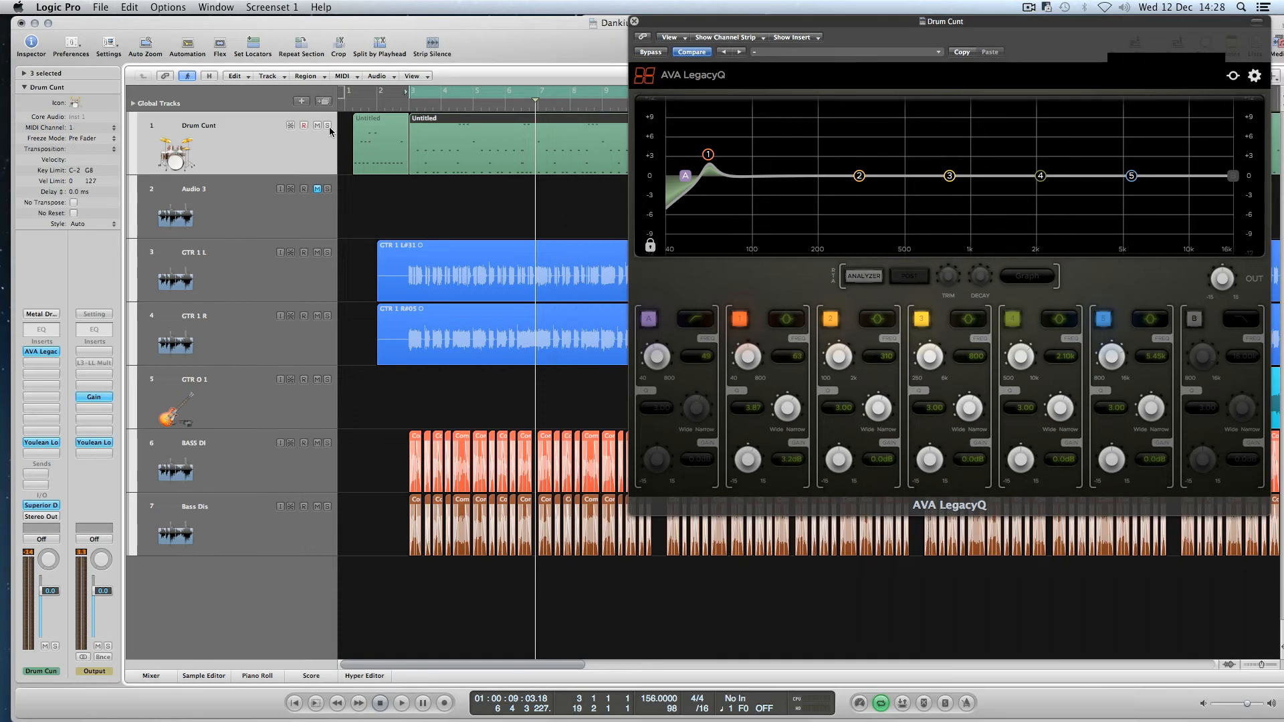
pyautogui.click(650, 52)
pyautogui.press('space')
pyautogui.press('space')
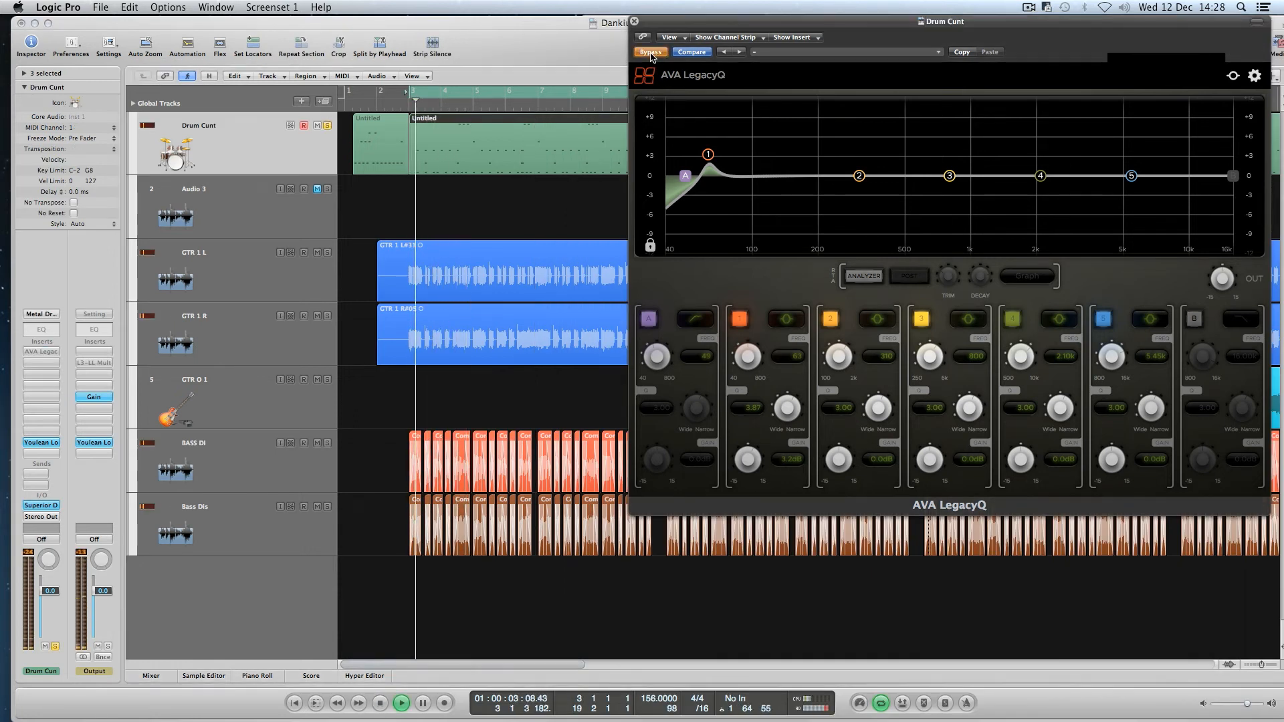
pyautogui.click(651, 52)
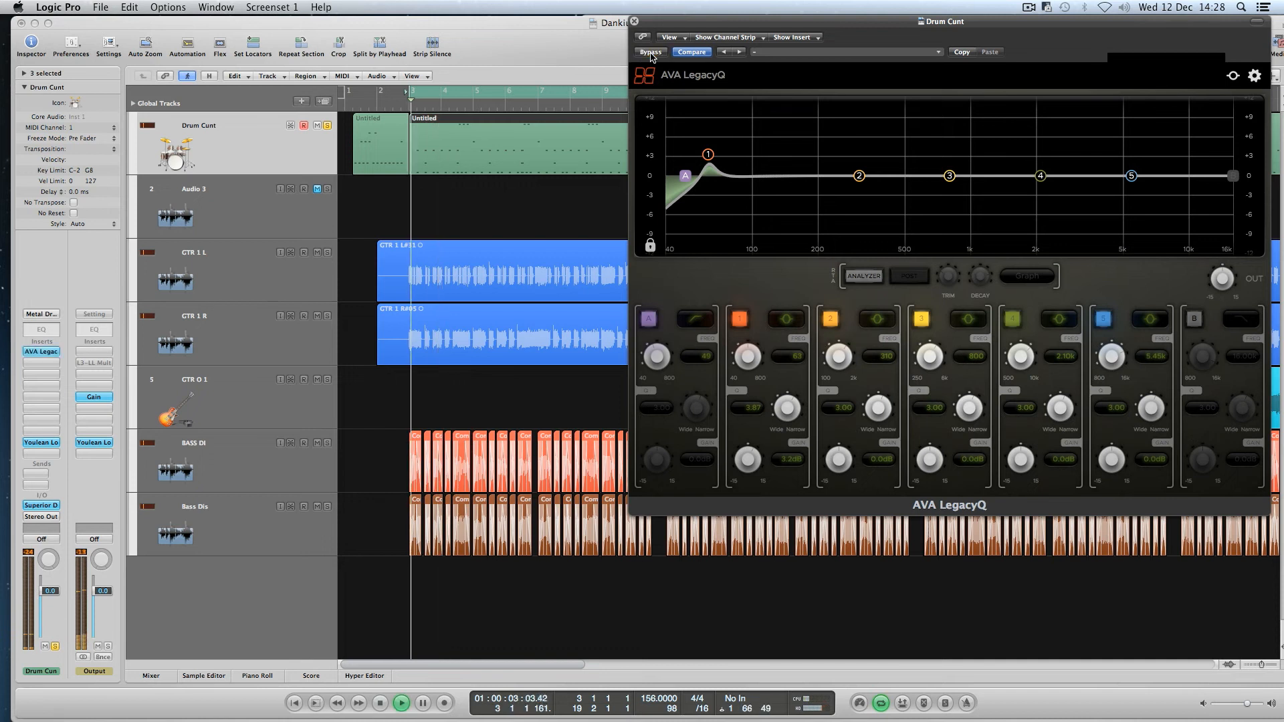
pyautogui.press('space')
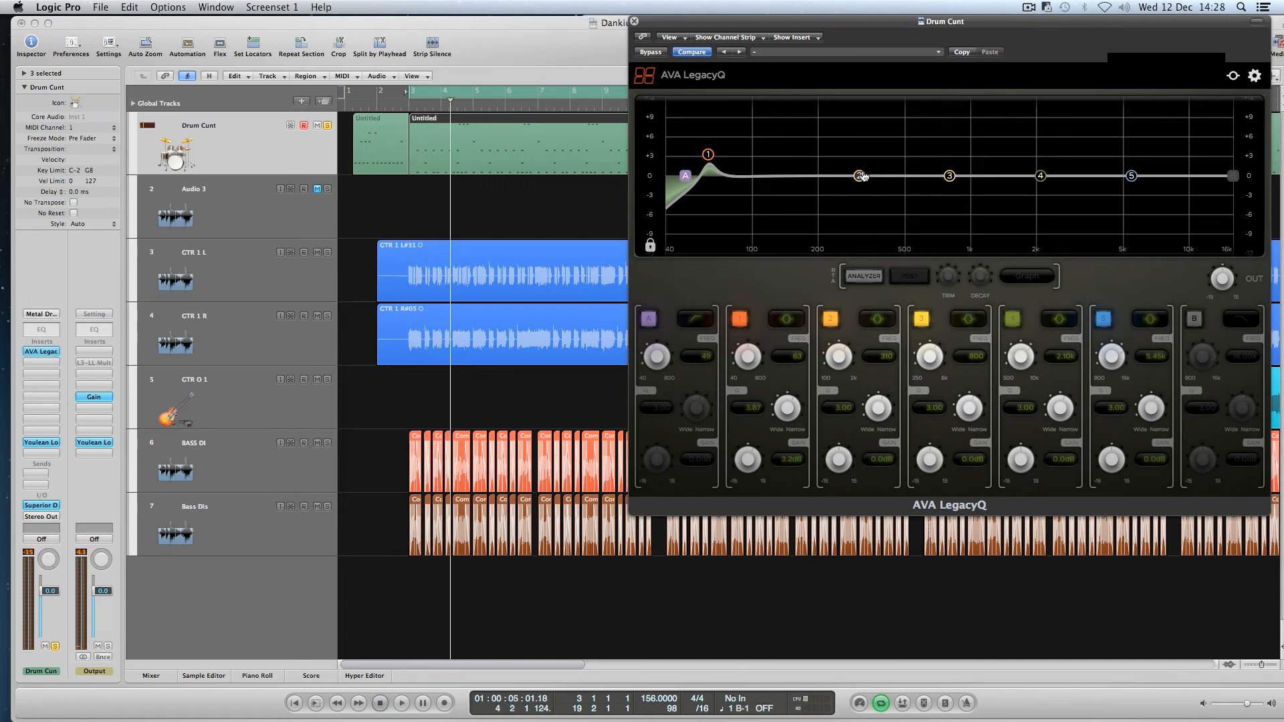
# Step: Cut about 3.4 dB from the drums at 100 Hz with band 2, using a Q of about 6.3
pyautogui.moveTo(859, 176); pyautogui.dragTo(763, 186)
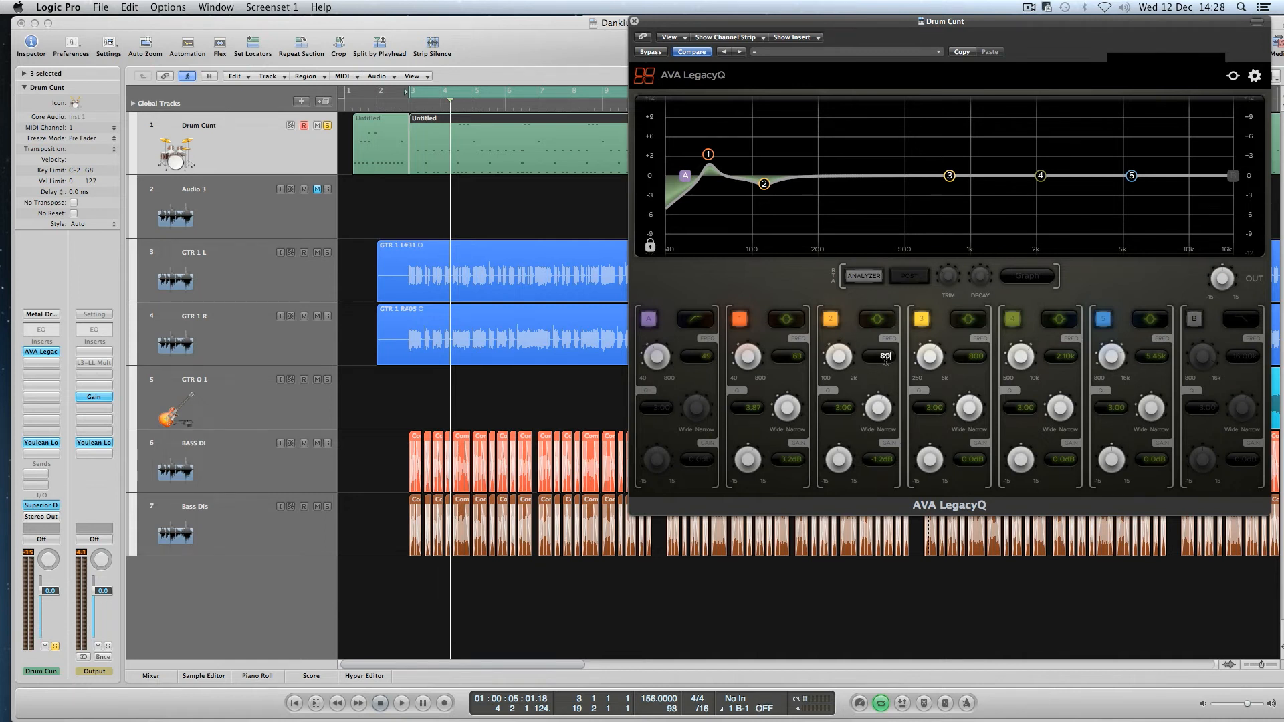
pyautogui.press('Return')
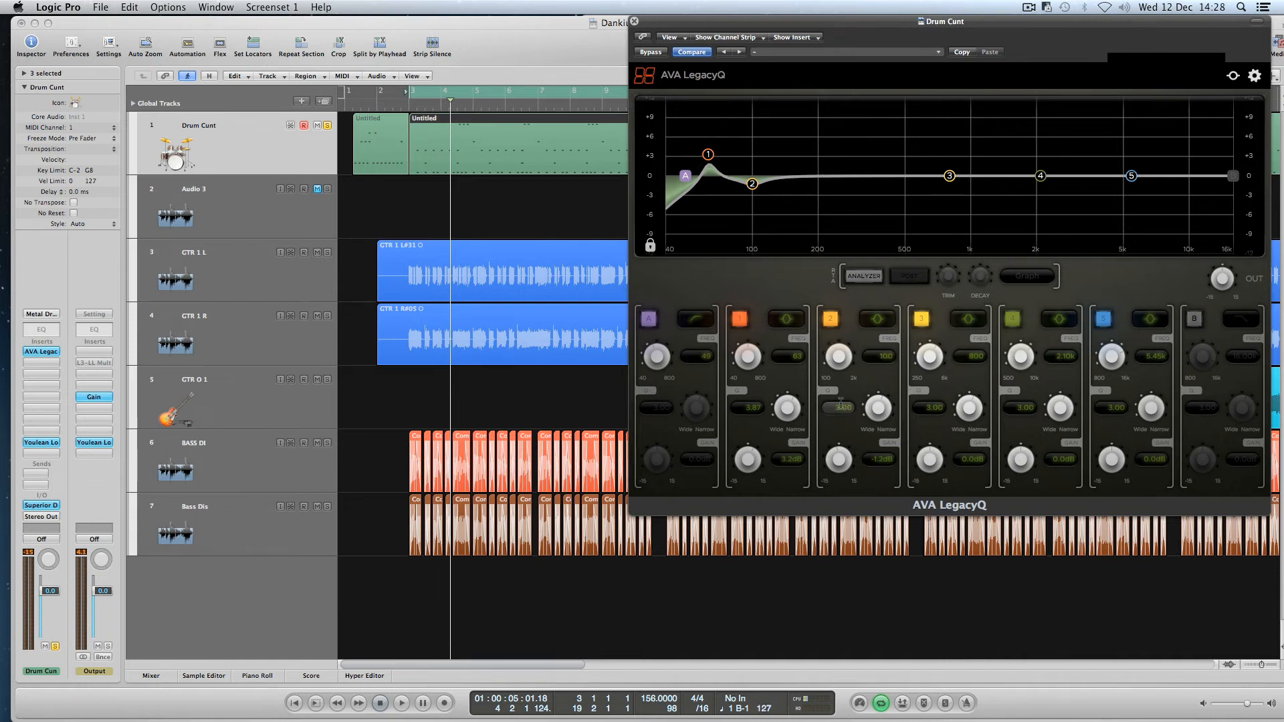
pyautogui.moveTo(872, 413); pyautogui.dragTo(871, 405)
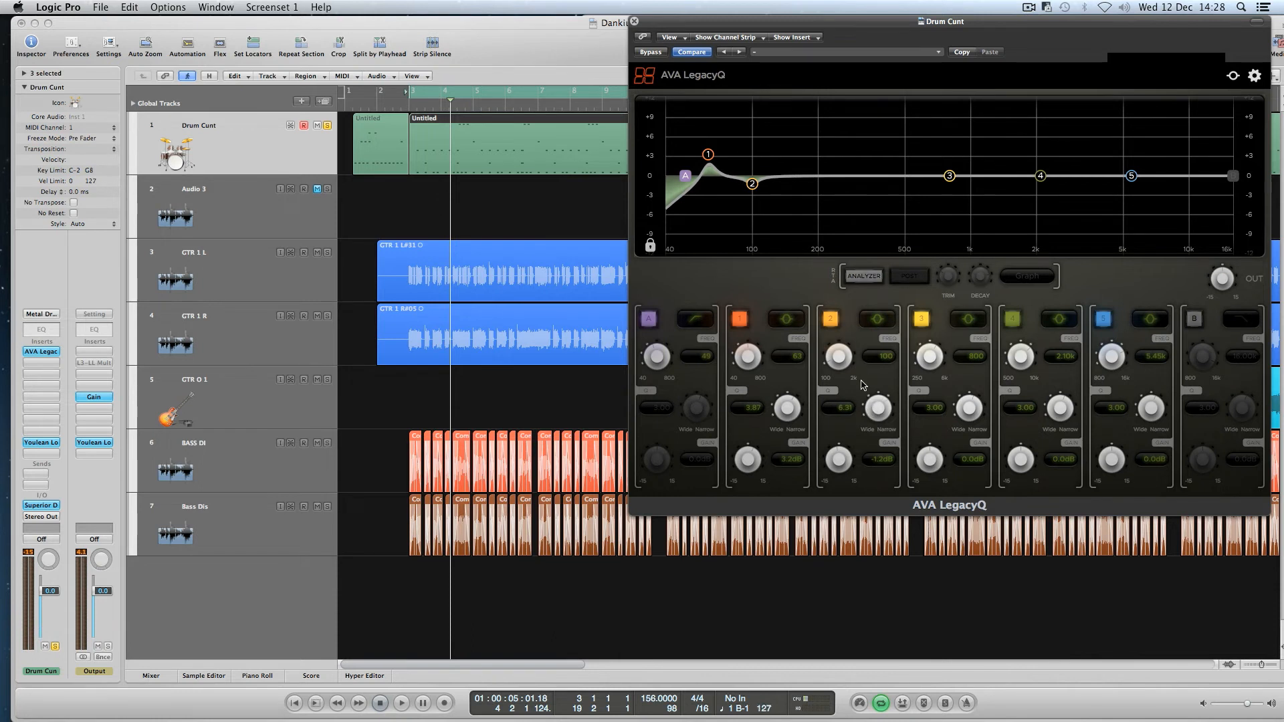
pyautogui.moveTo(839, 460); pyautogui.dragTo(839, 469)
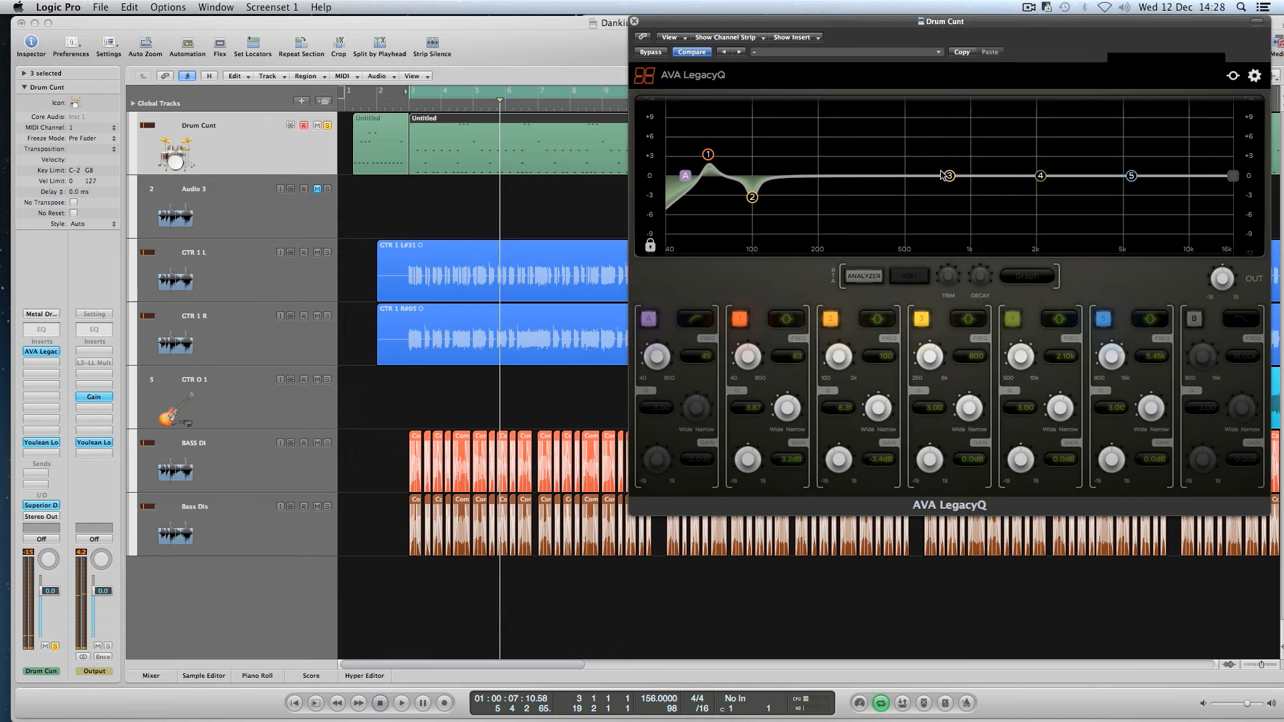
# Step: Cut about 2.5 dB from the drums at about 306 Hz with band 3, Q about 4.9, and audition it
pyautogui.moveTo(949, 175); pyautogui.dragTo(858, 192)
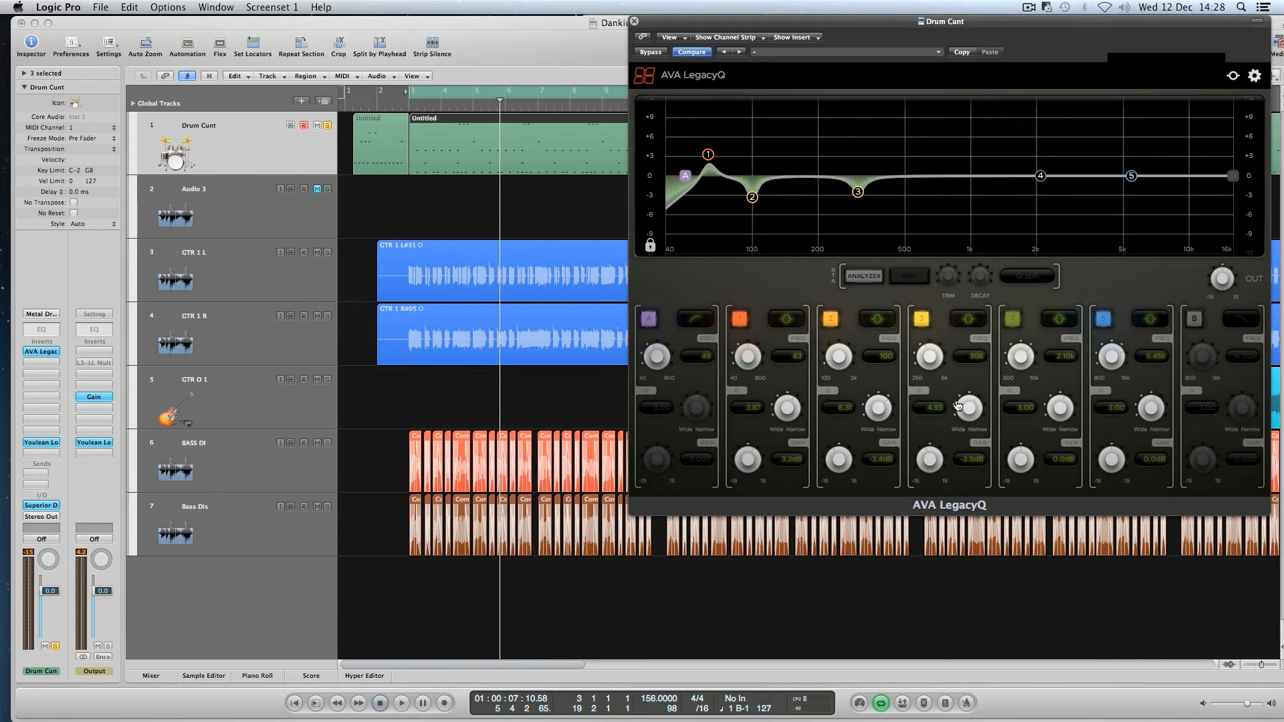
pyautogui.press('space')
pyautogui.moveTo(959, 412); pyautogui.dragTo(982, 381)
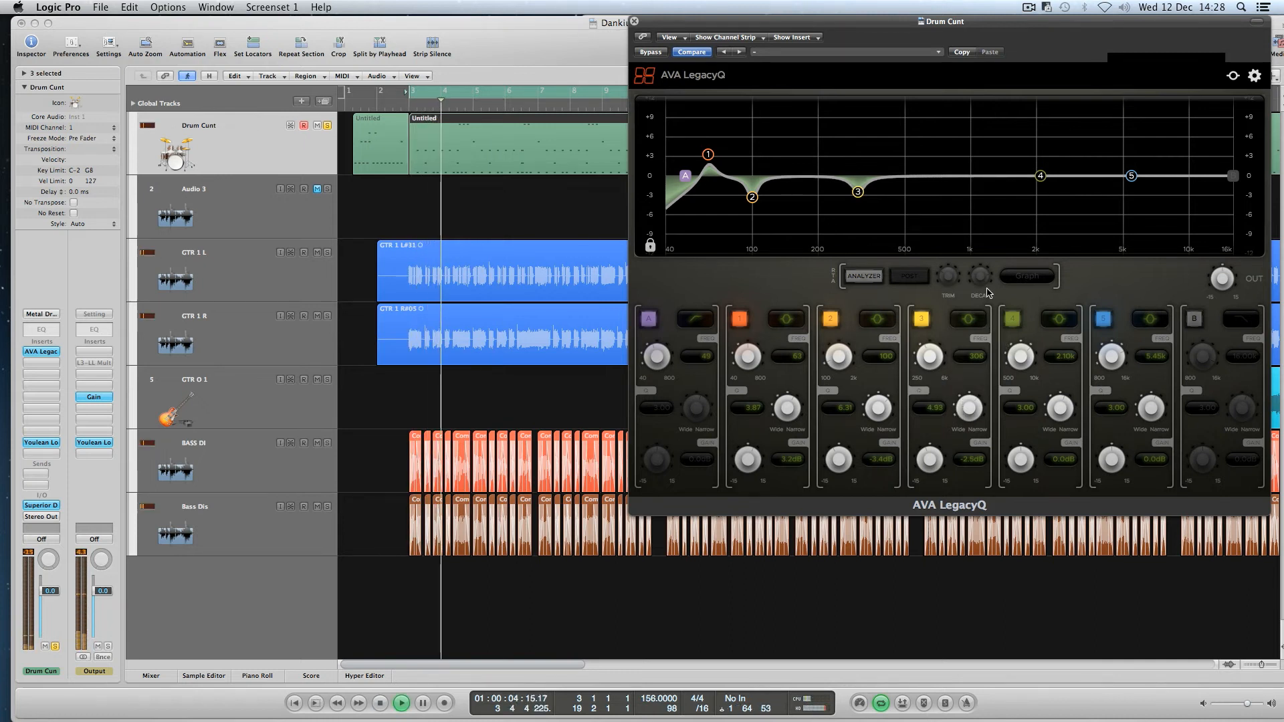
pyautogui.press('space')
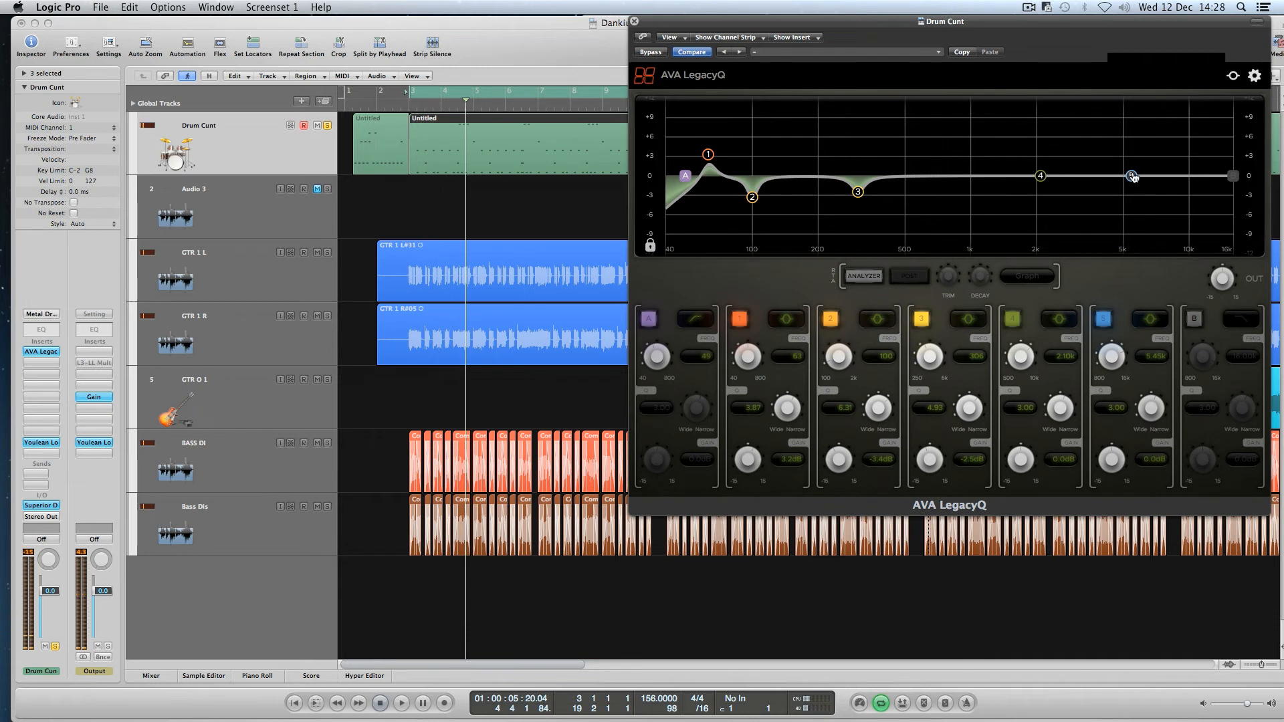
# Step: Cut the drums by about 2.3 dB near 4.9 kHz with band 5 and about 3.2 dB at 1.04 kHz with band 4, Q about 6.3
pyautogui.moveTo(1128, 178); pyautogui.dragTo(1122, 191)
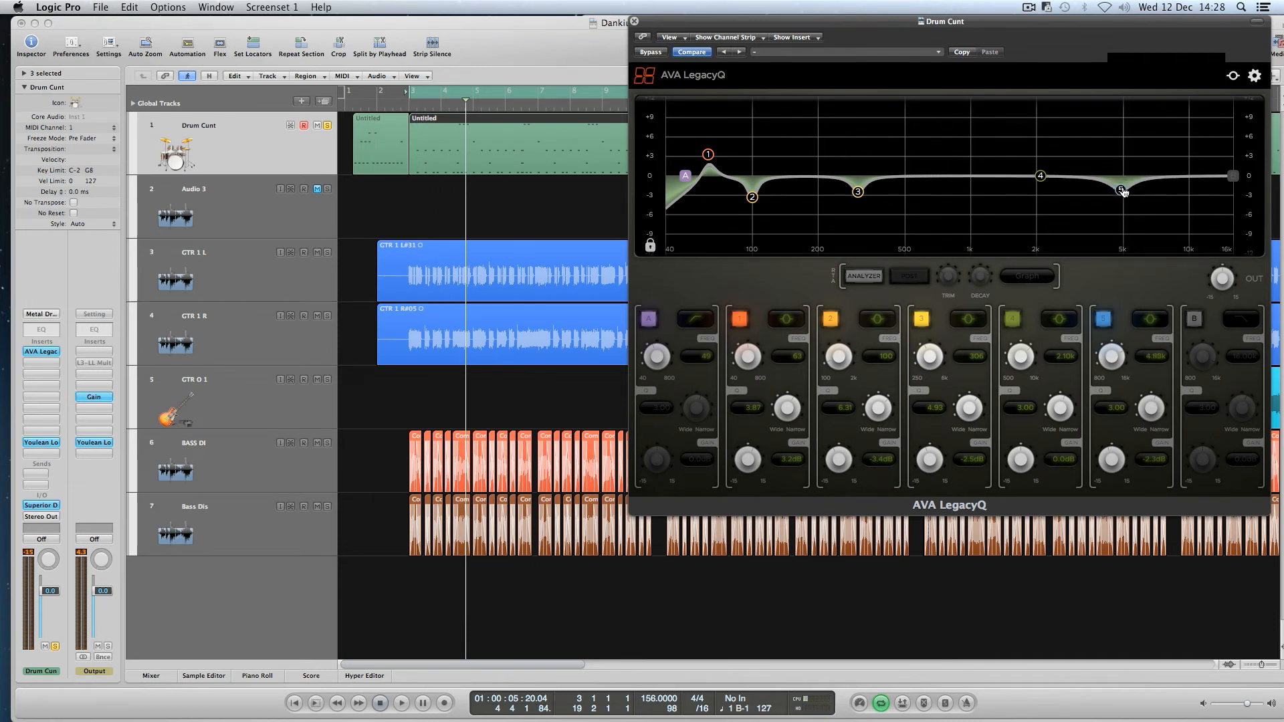
pyautogui.moveTo(1038, 176); pyautogui.dragTo(1040, 193)
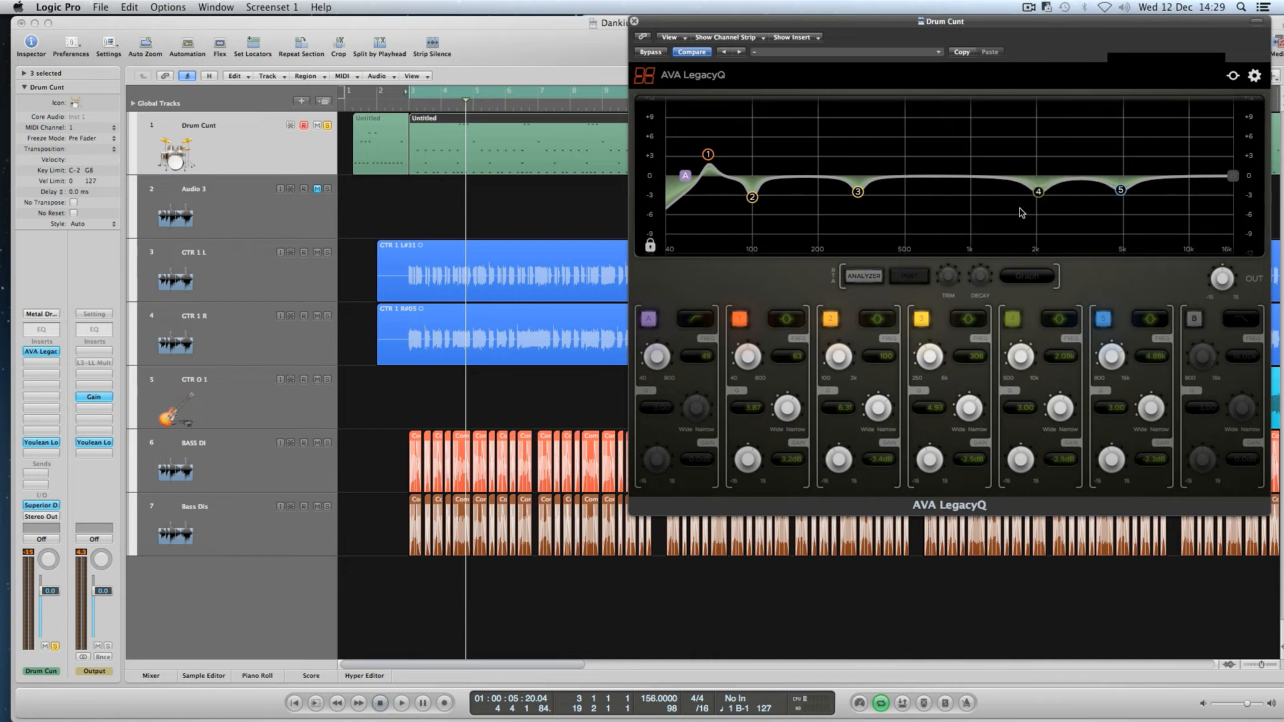
pyautogui.moveTo(1067, 418); pyautogui.dragTo(1067, 402)
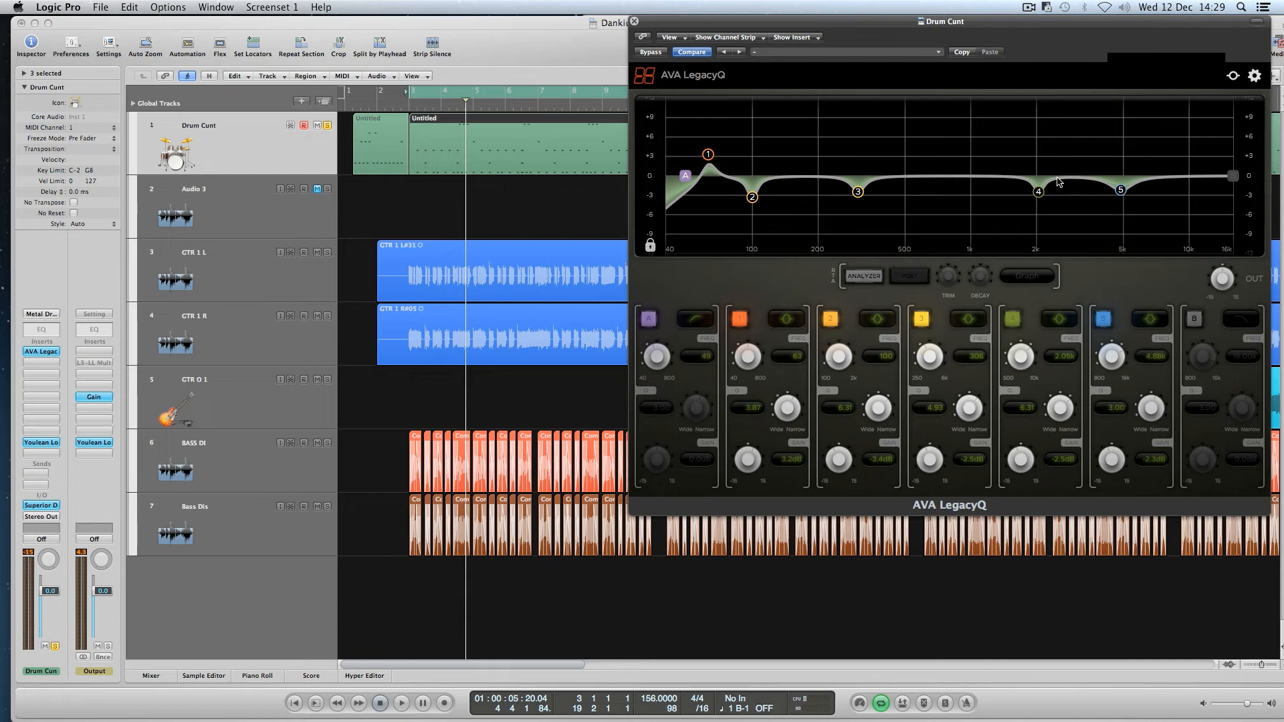
pyautogui.moveTo(1039, 194); pyautogui.dragTo(975, 203)
# Step: Audition the soloed drums with all EQ bands active, and compare against the bypassed EQ
pyautogui.press('space')
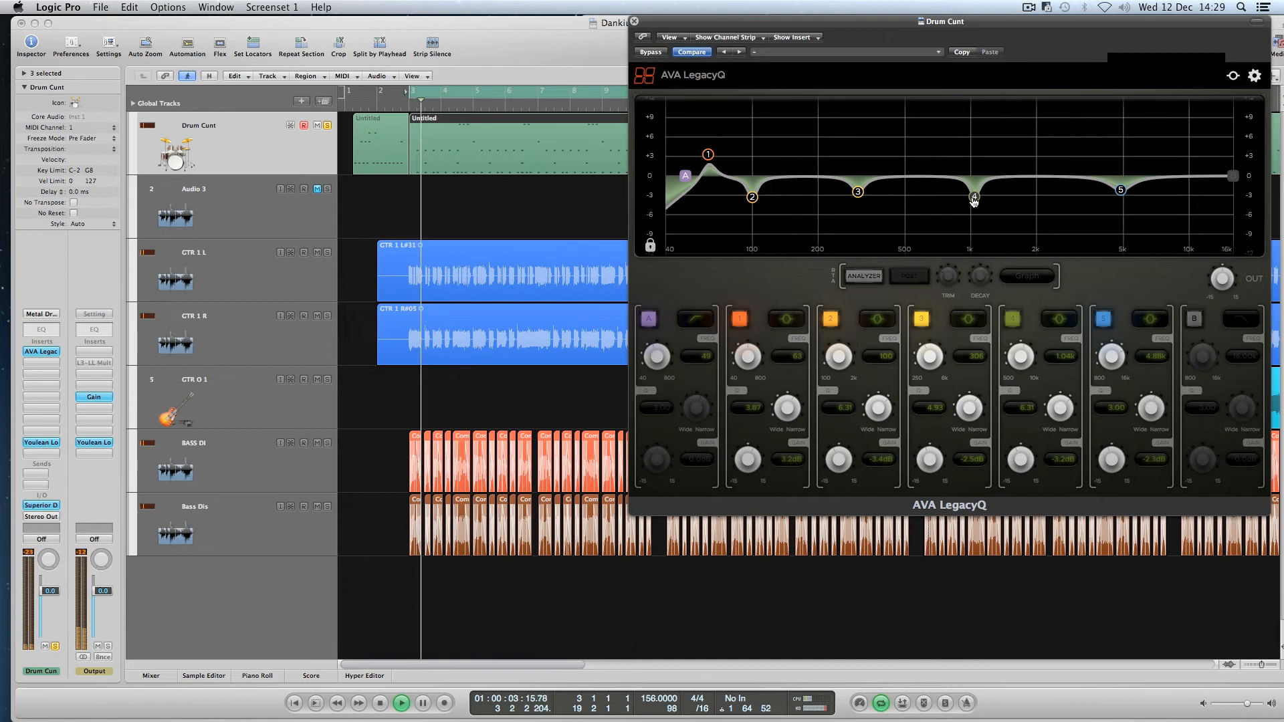
pyautogui.press('space')
pyautogui.click(652, 53)
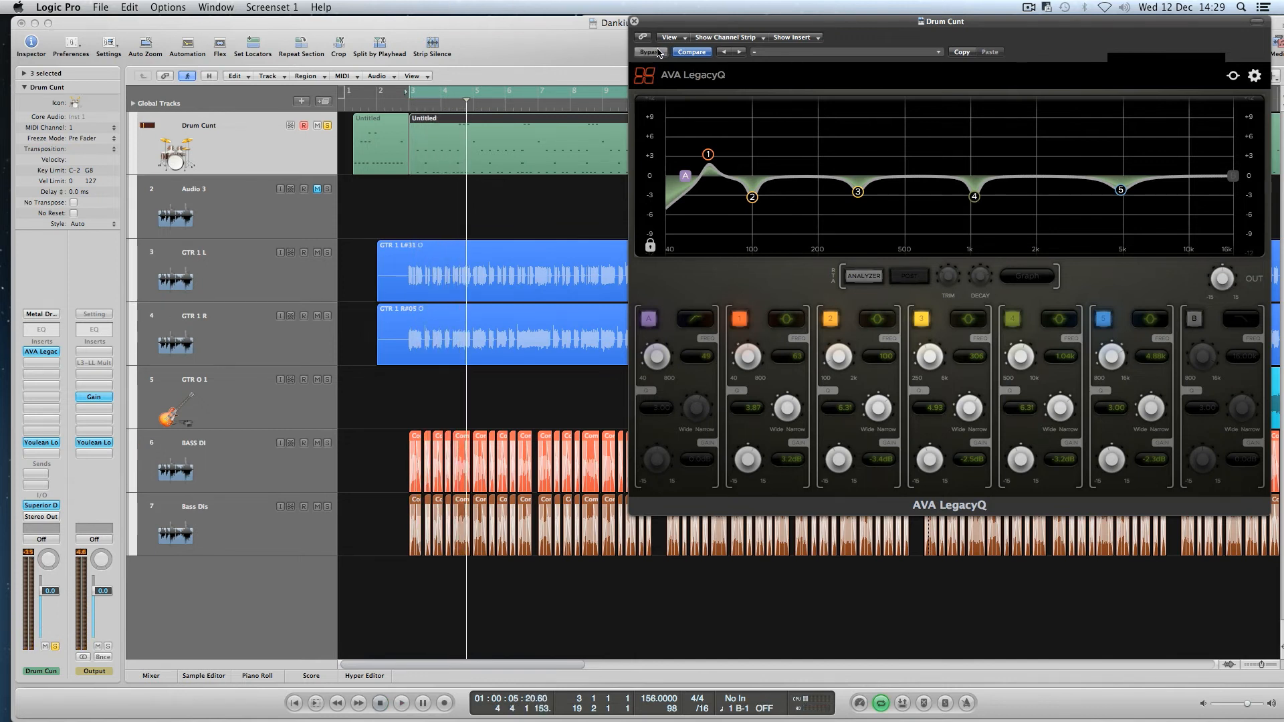
pyautogui.press('space')
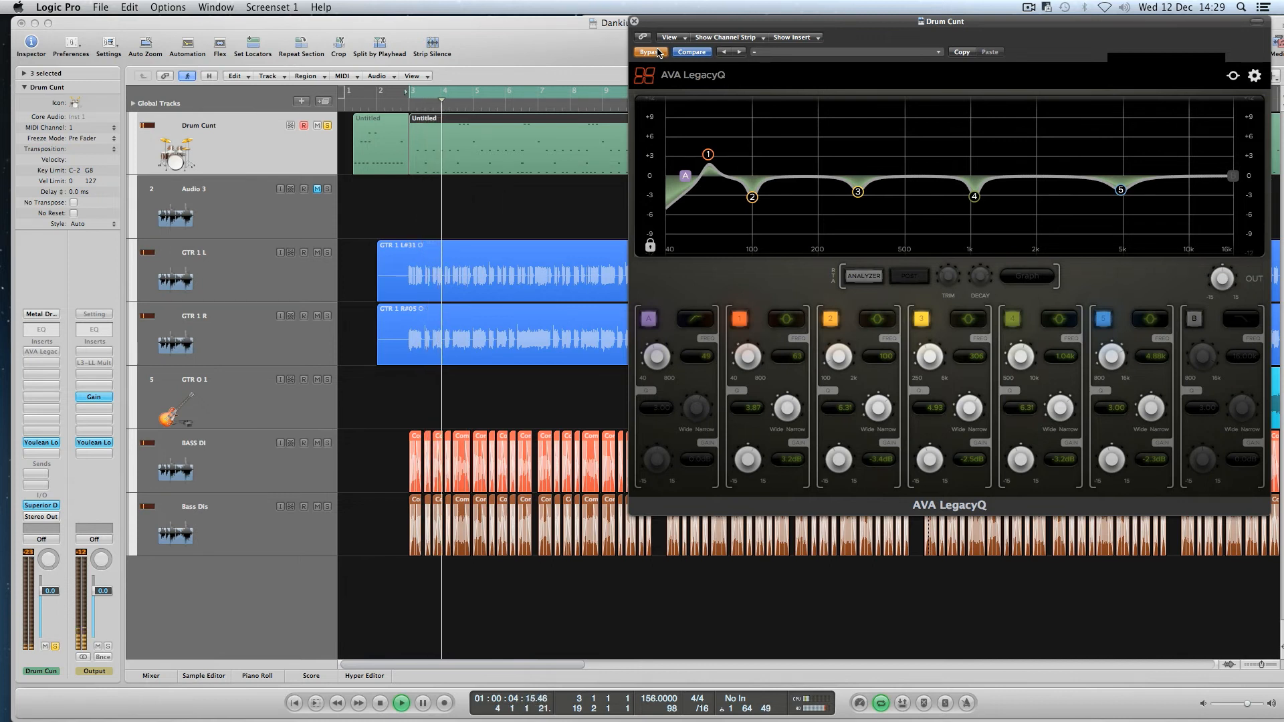
pyautogui.click(652, 53)
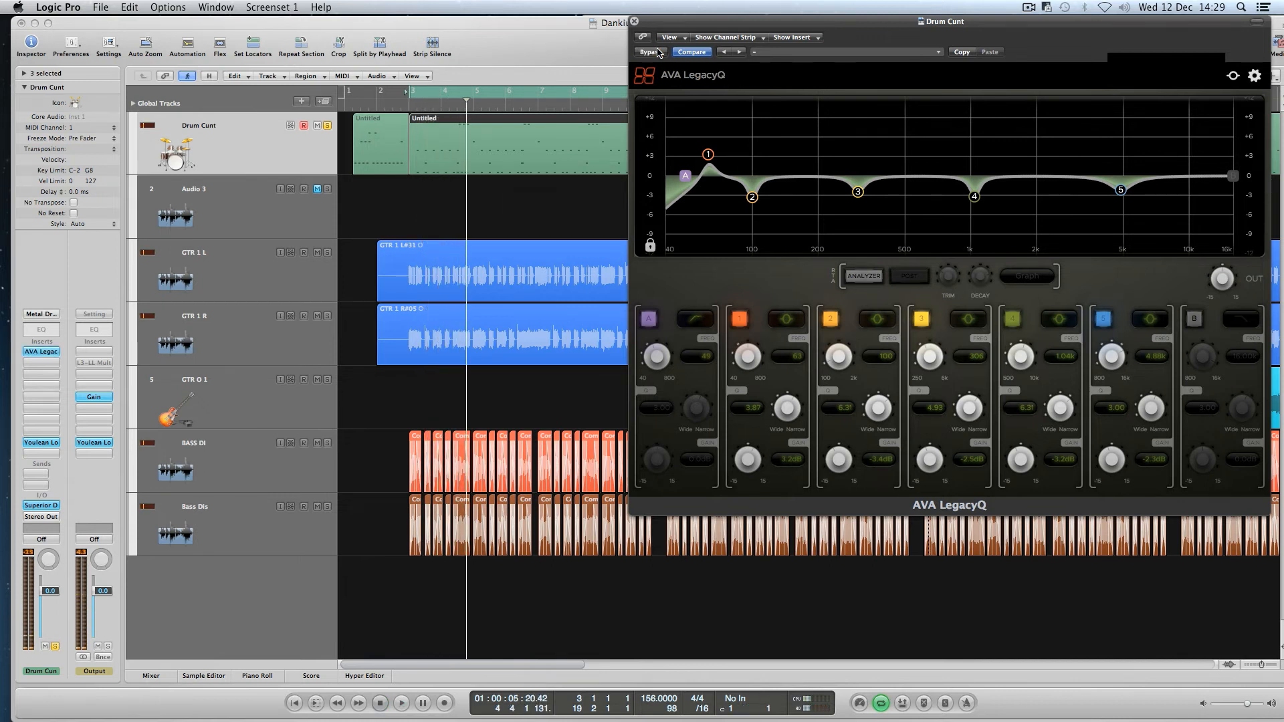
# Step: Close the drum EQ and insert TDR Feedback Compressor II on the drum channel below it
pyautogui.press('space')
pyautogui.click(633, 21)
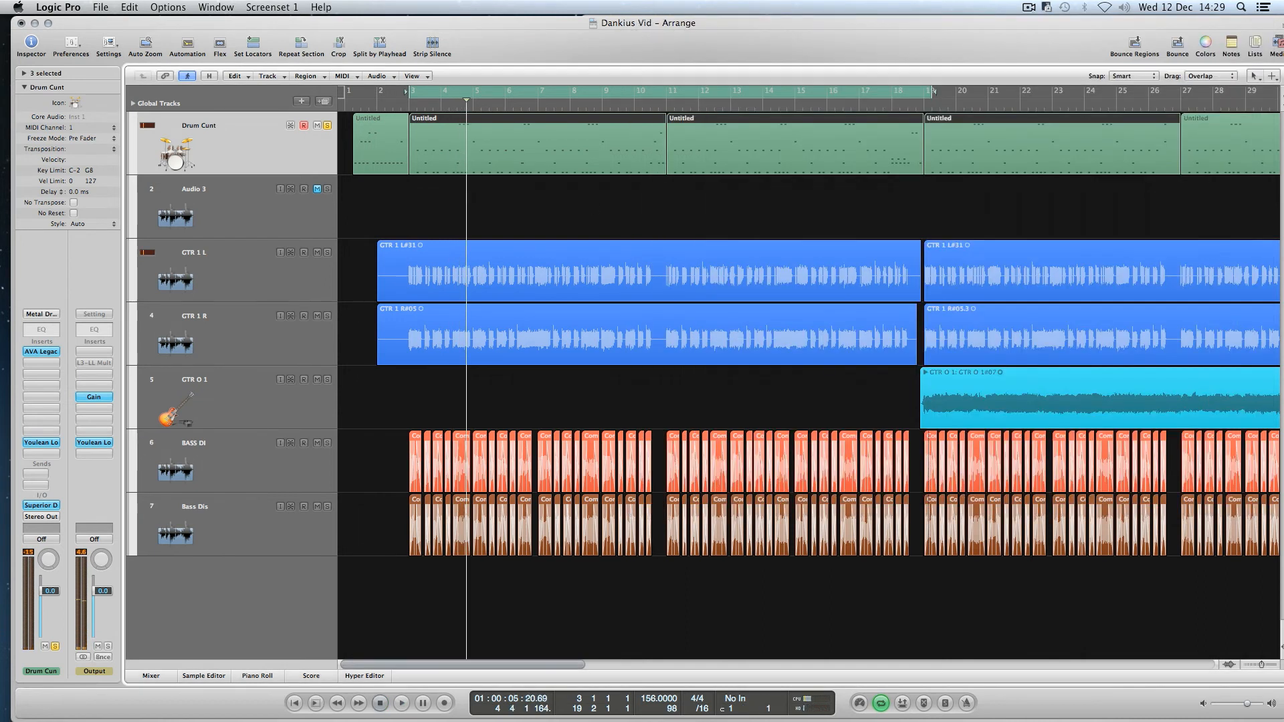
pyautogui.press('space')
pyautogui.press('super+2')
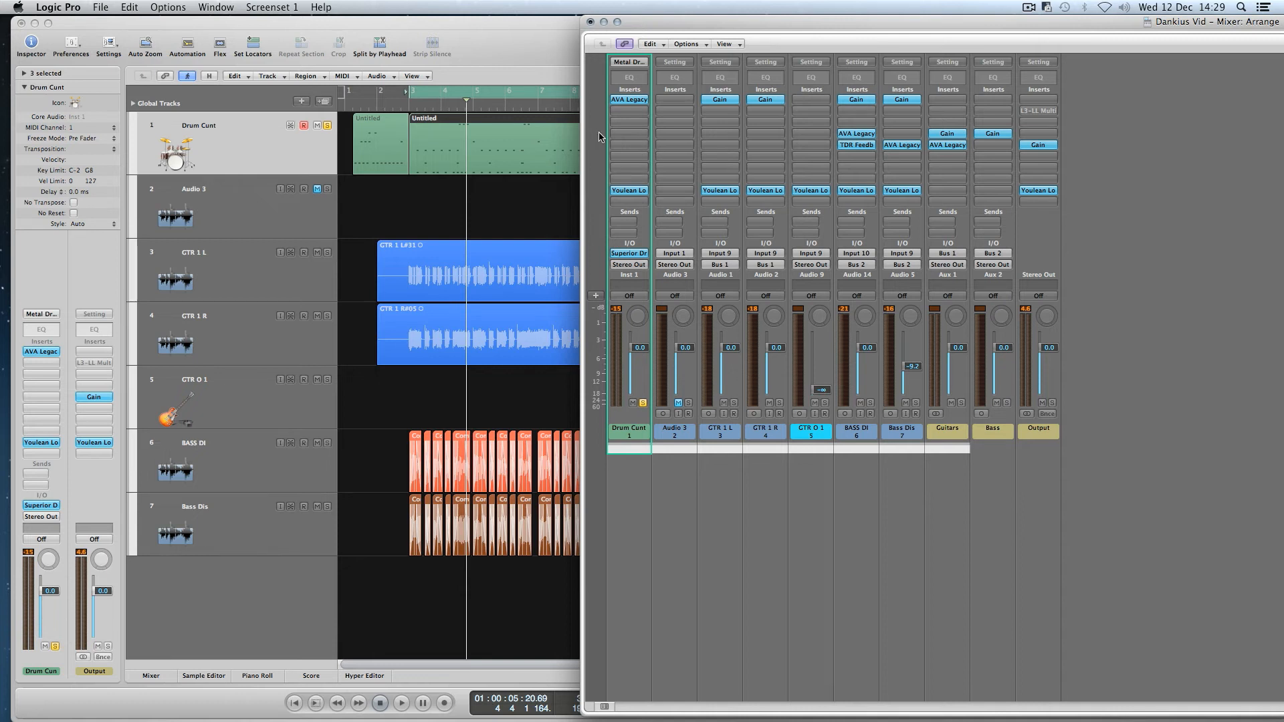
pyautogui.click(640, 139)
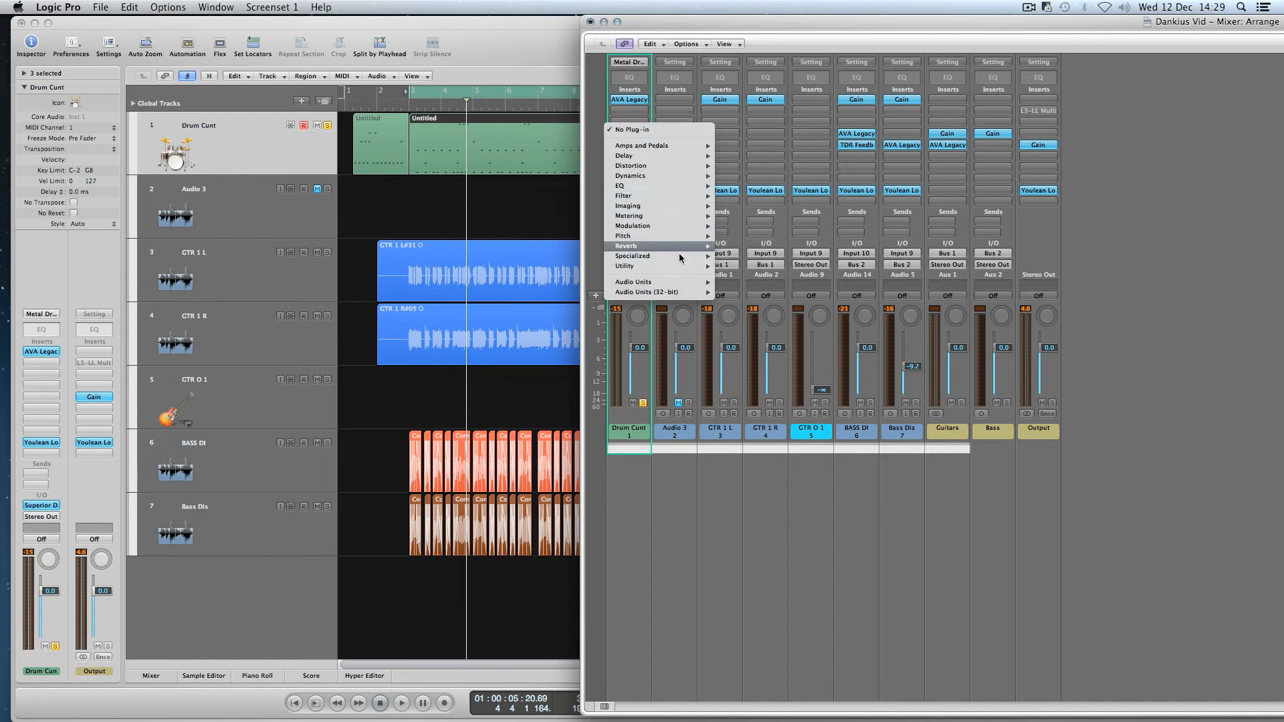
pyautogui.moveTo(700, 281)
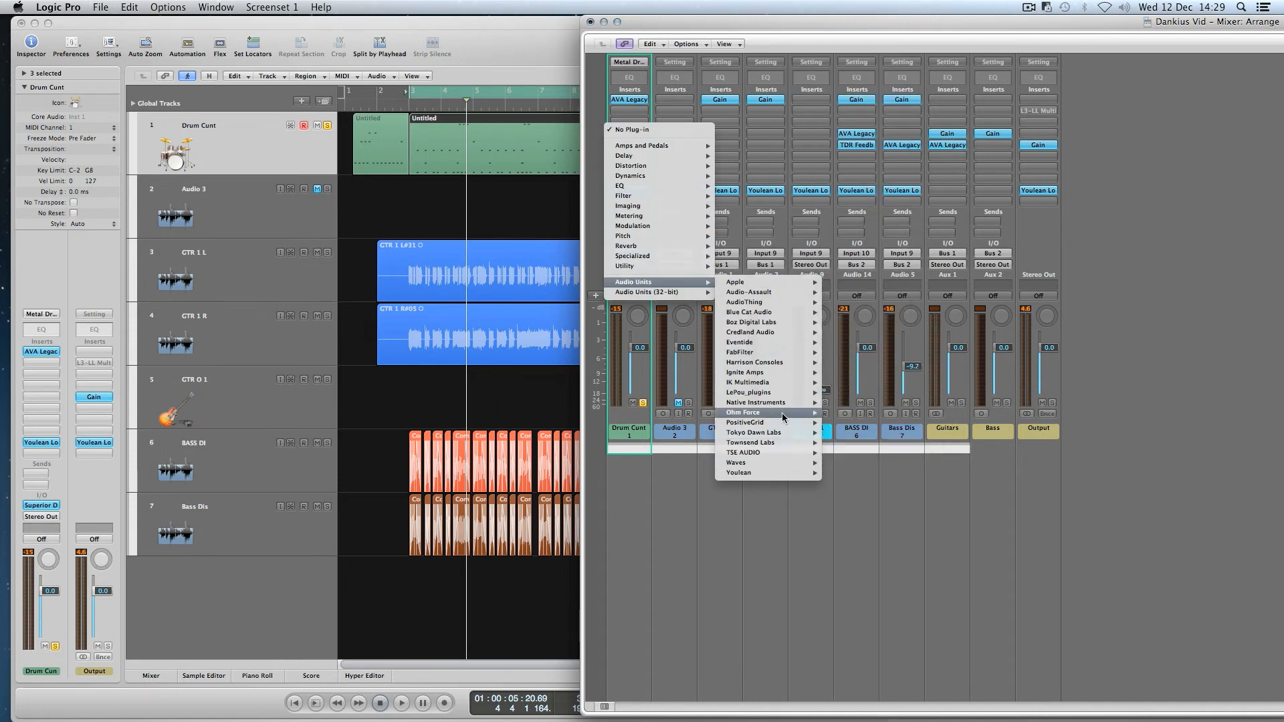
pyautogui.moveTo(782, 432)
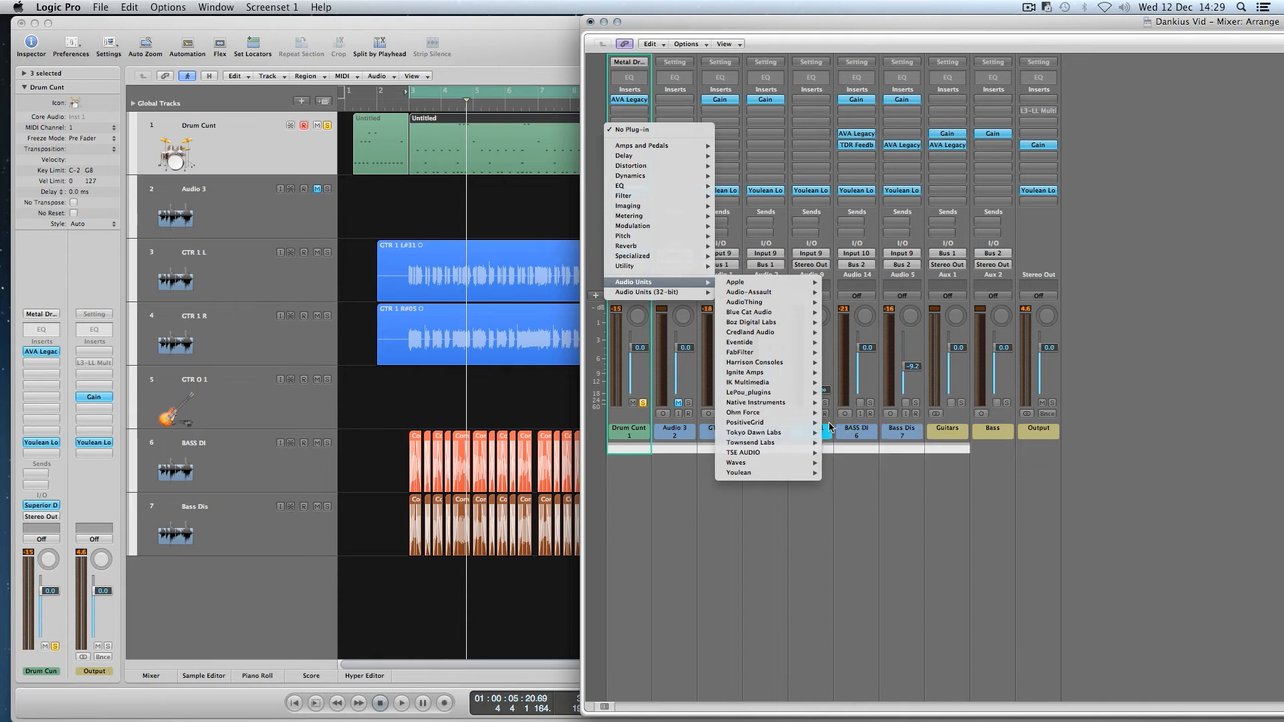
pyautogui.click(875, 433)
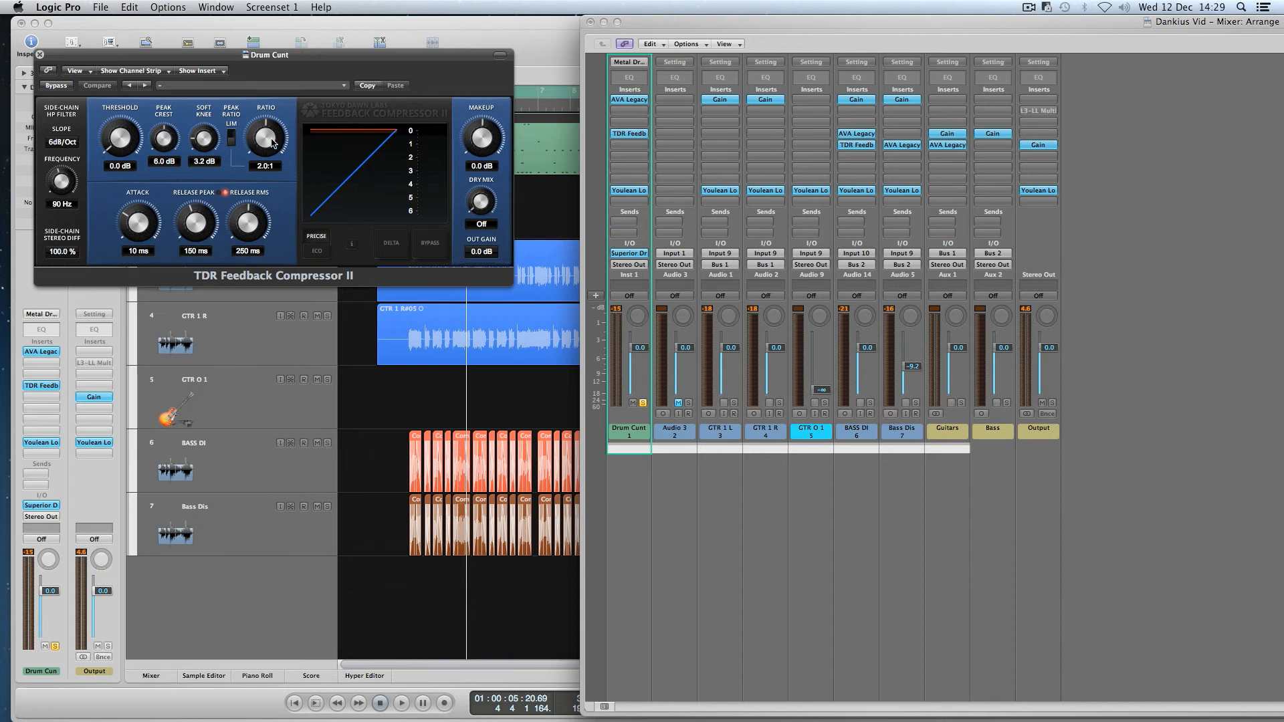
# Step: Set the drum compressor's ratio to 3.0:1, attack to 0.01 ms and threshold to about -28.1 dB during playback
pyautogui.moveTo(266, 139); pyautogui.dragTo(265, 135)
pyautogui.moveTo(129, 223); pyautogui.dragTo(235, 541)
pyautogui.press('space')
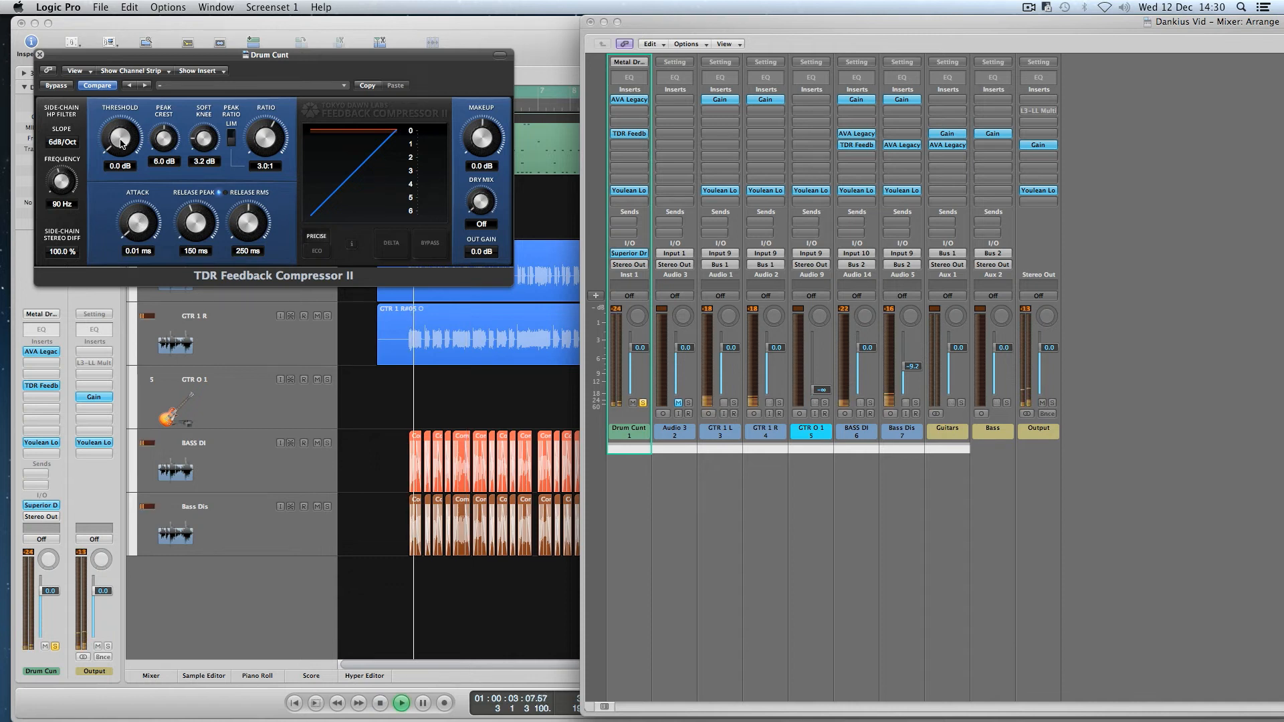
pyautogui.moveTo(113, 120); pyautogui.dragTo(114, 223)
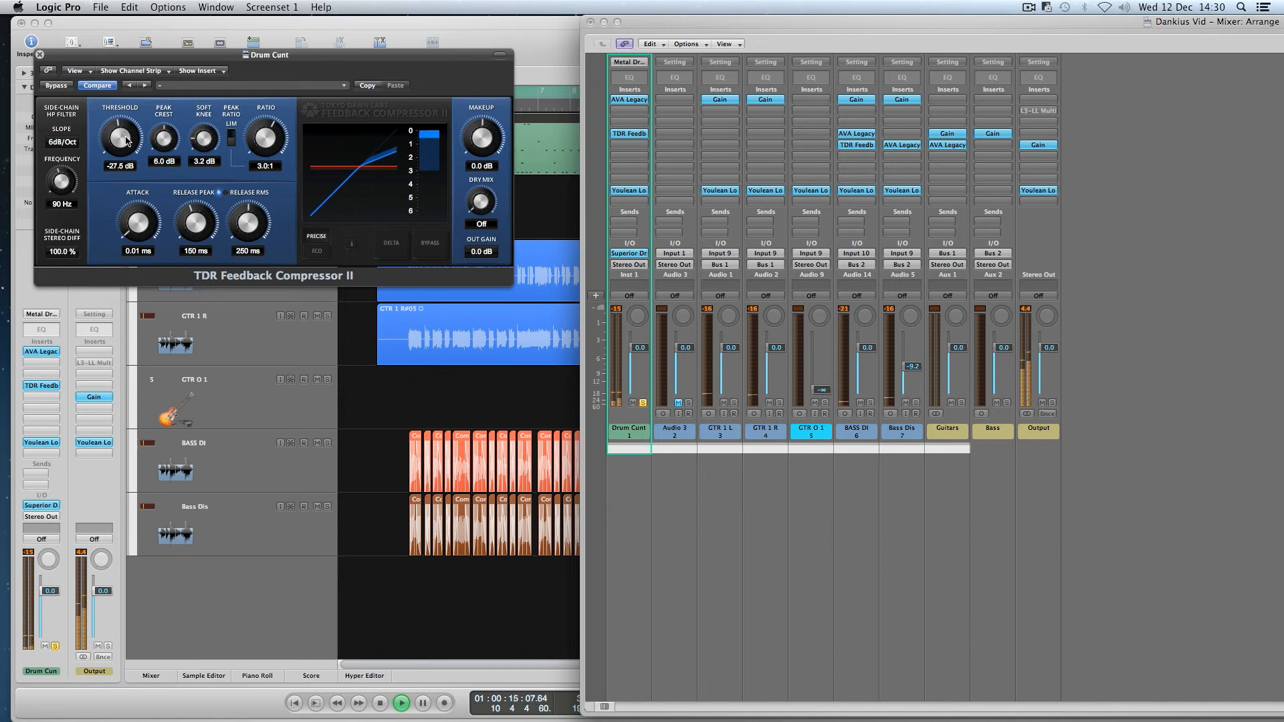
pyautogui.moveTo(126, 138); pyautogui.dragTo(127, 138)
# Step: Compare the drums with the compressor bypassed and active, and lower its threshold to about -29.6 dB
pyautogui.click(56, 86)
pyautogui.click(57, 87)
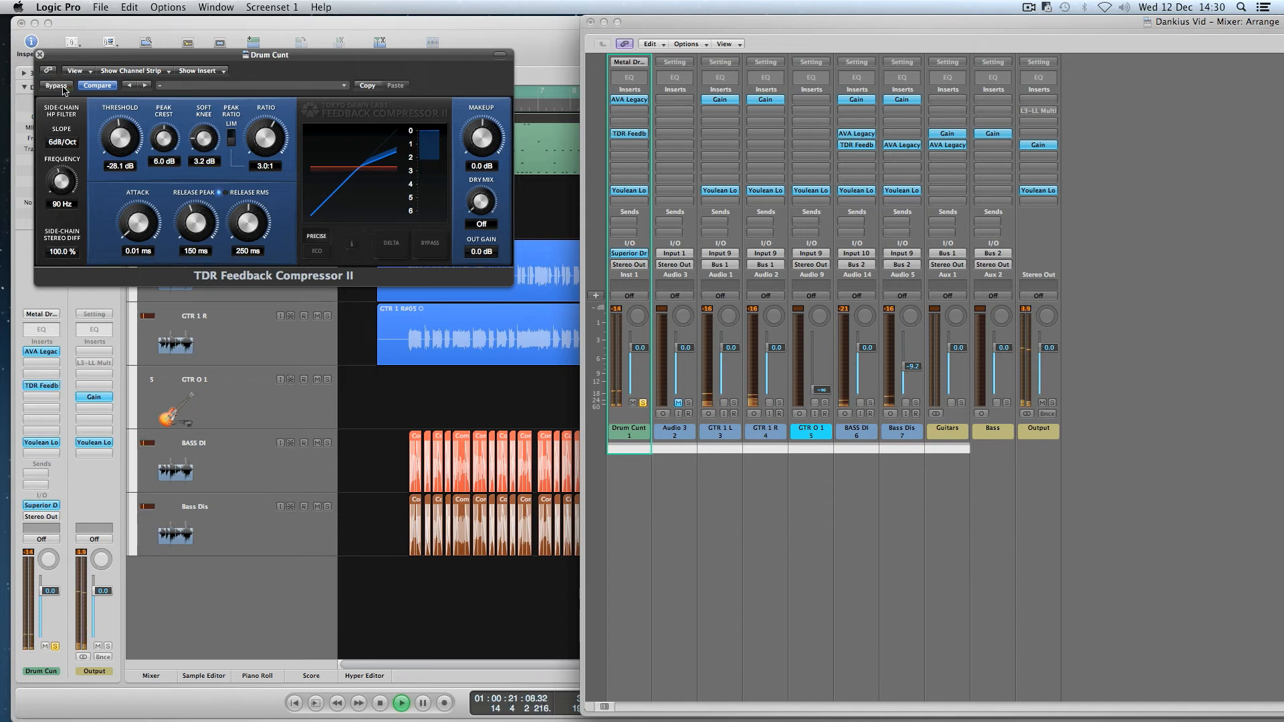
pyautogui.press('space')
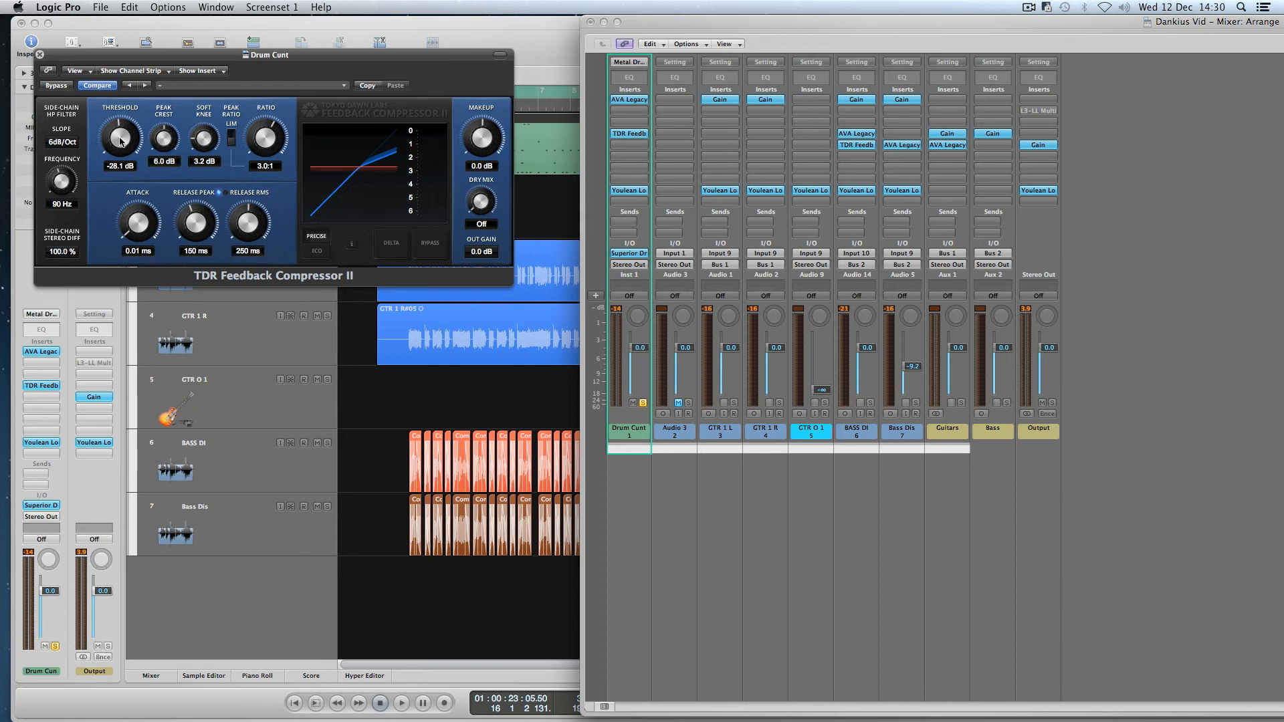
pyautogui.press('space')
pyautogui.moveTo(120, 140); pyautogui.dragTo(125, 146)
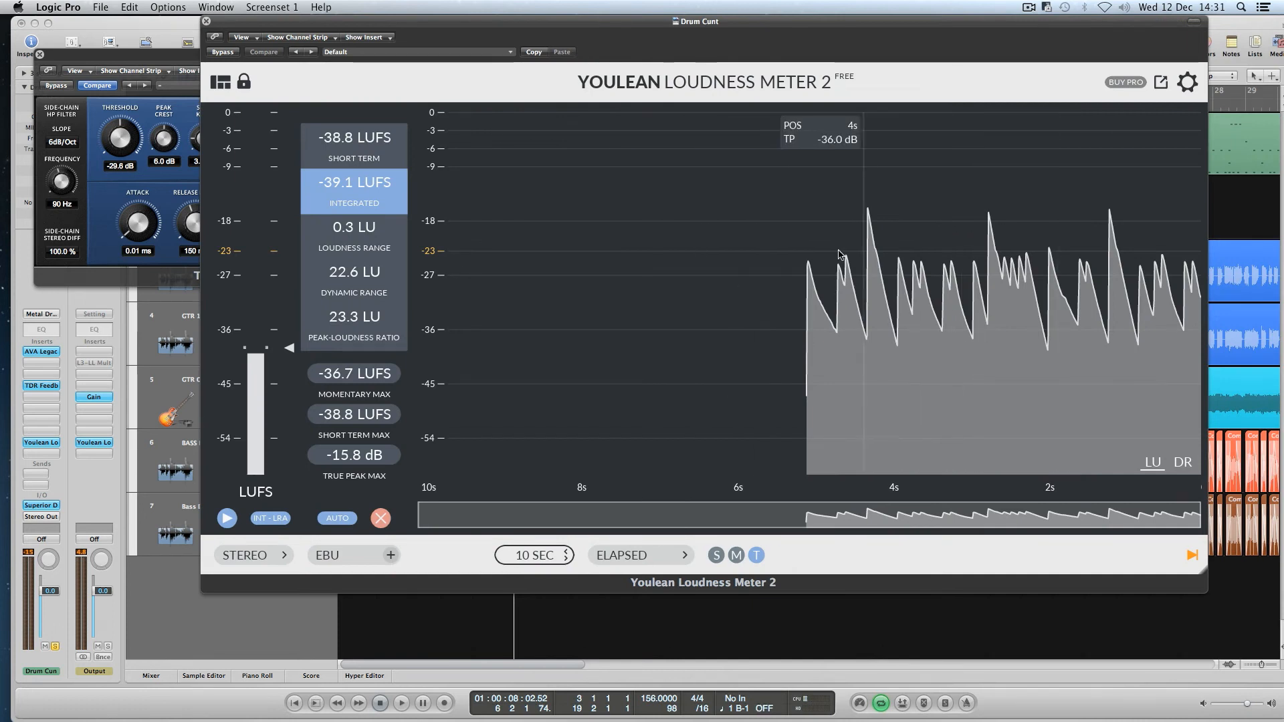
# Step: Check the compressed drums' loudness and peaks in the Youlean Loudness Meter during playback, and close the meter
pyautogui.press('space')
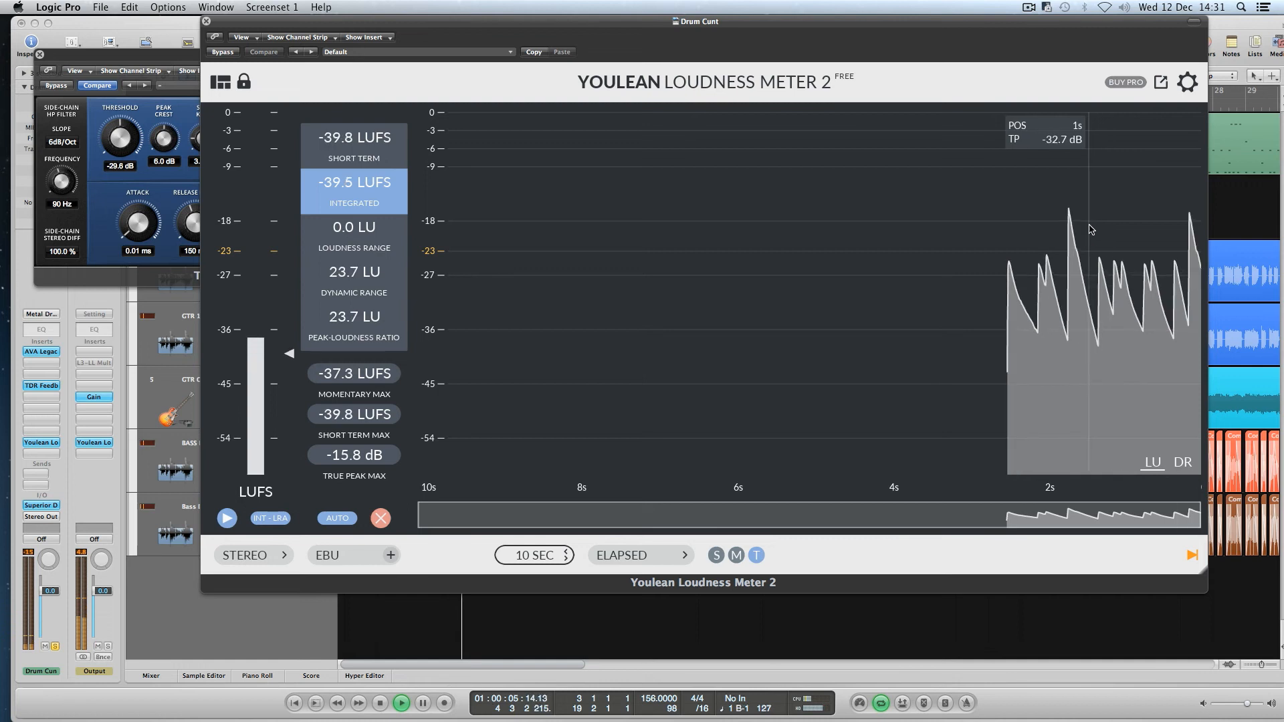
pyautogui.press('space')
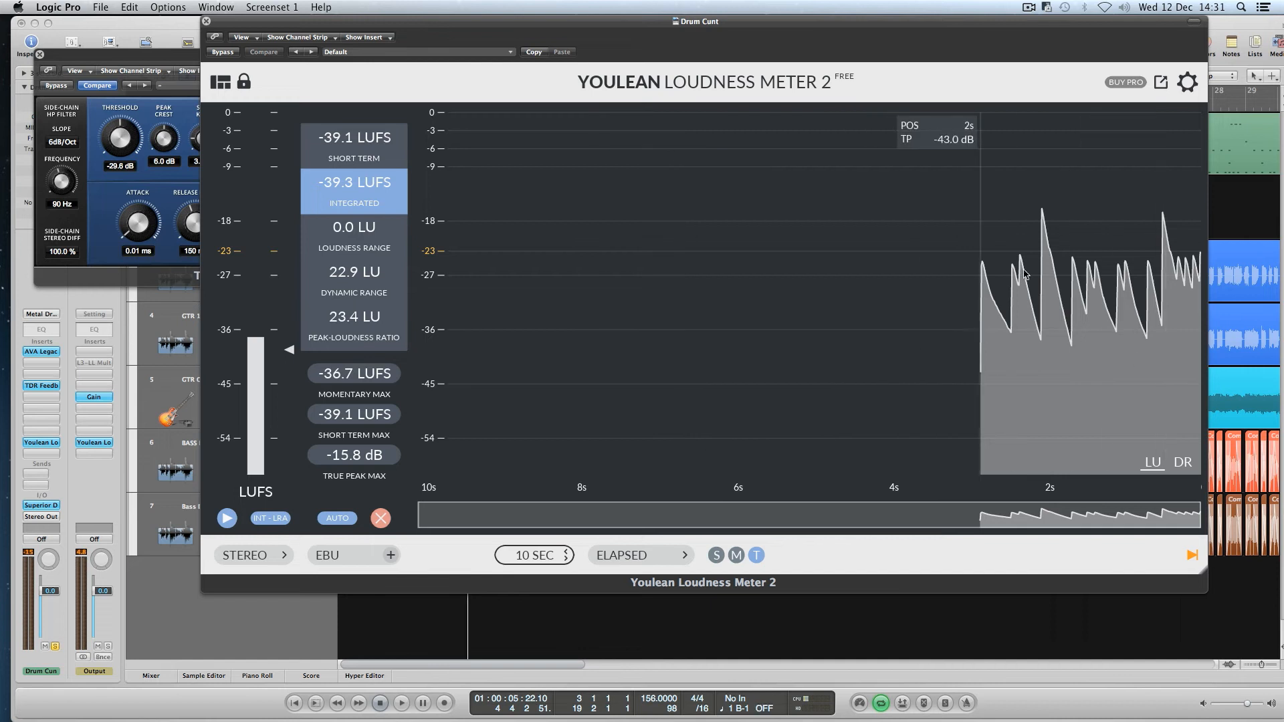
pyautogui.click(206, 21)
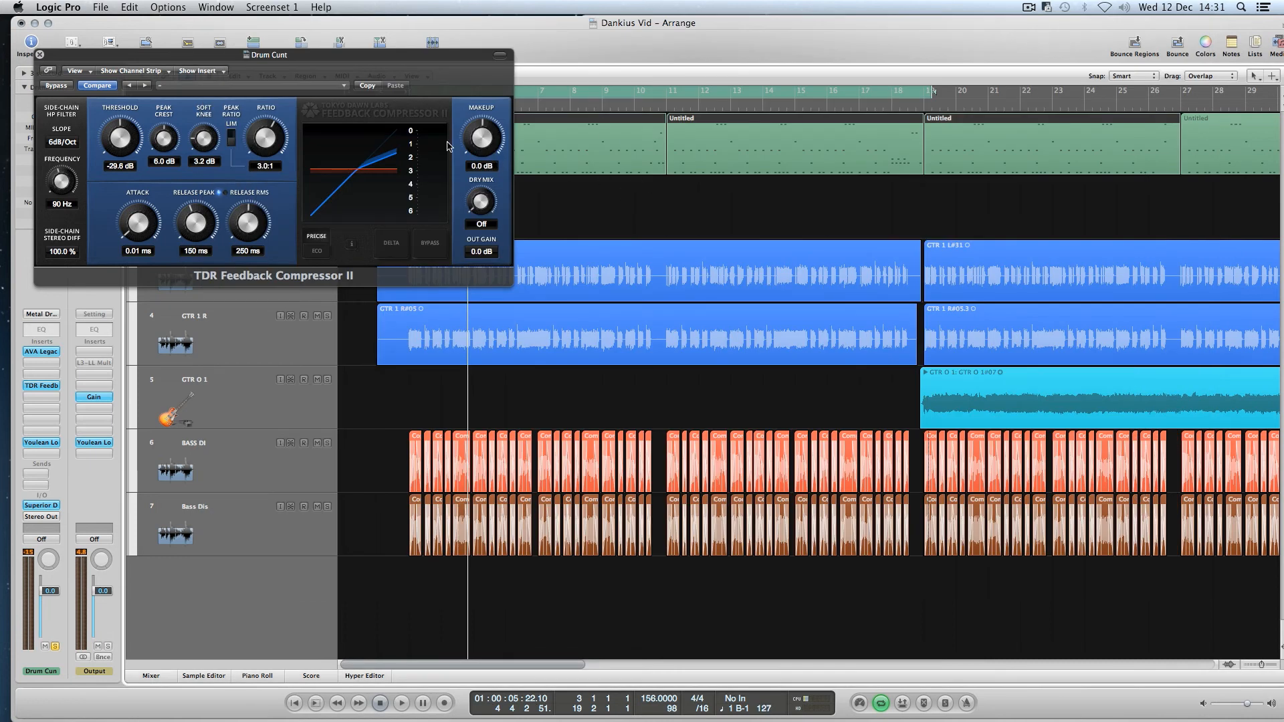
# Step: Audition the drums with the compressor bypassed and active, and close the compressor
pyautogui.click(56, 85)
pyautogui.press('space')
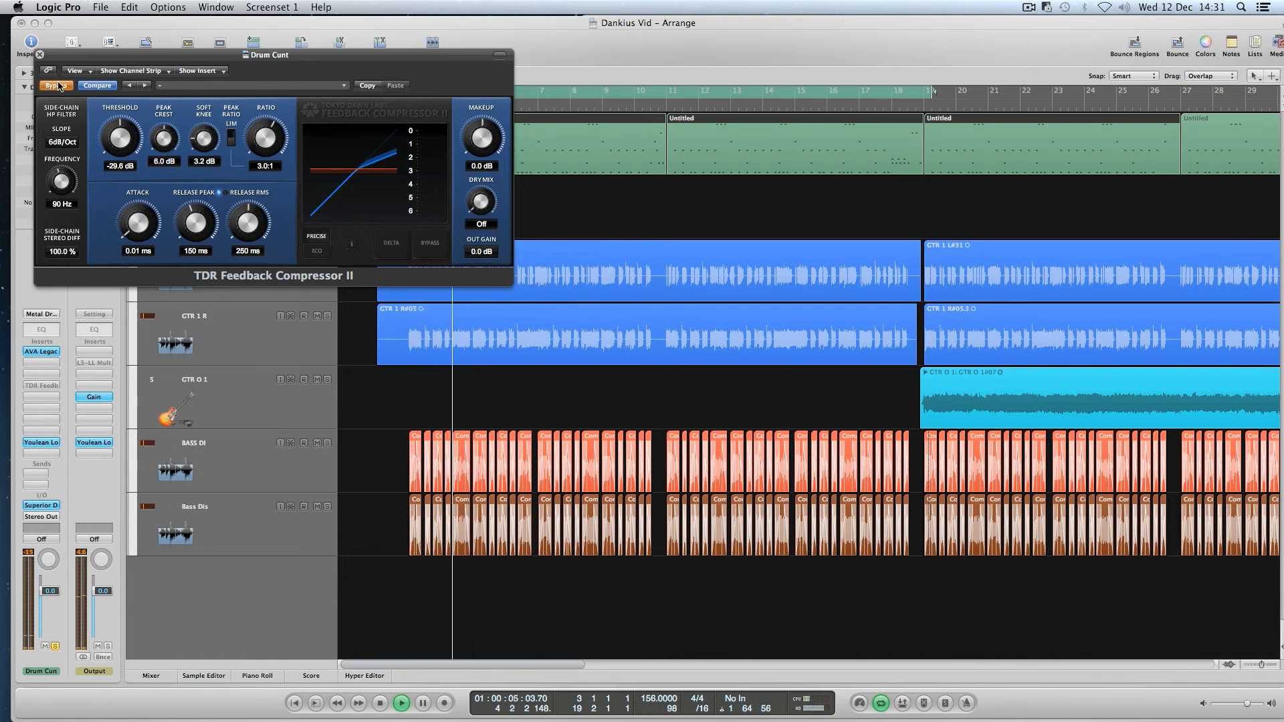
pyautogui.click(58, 86)
pyautogui.click(59, 86)
pyautogui.click(59, 86)
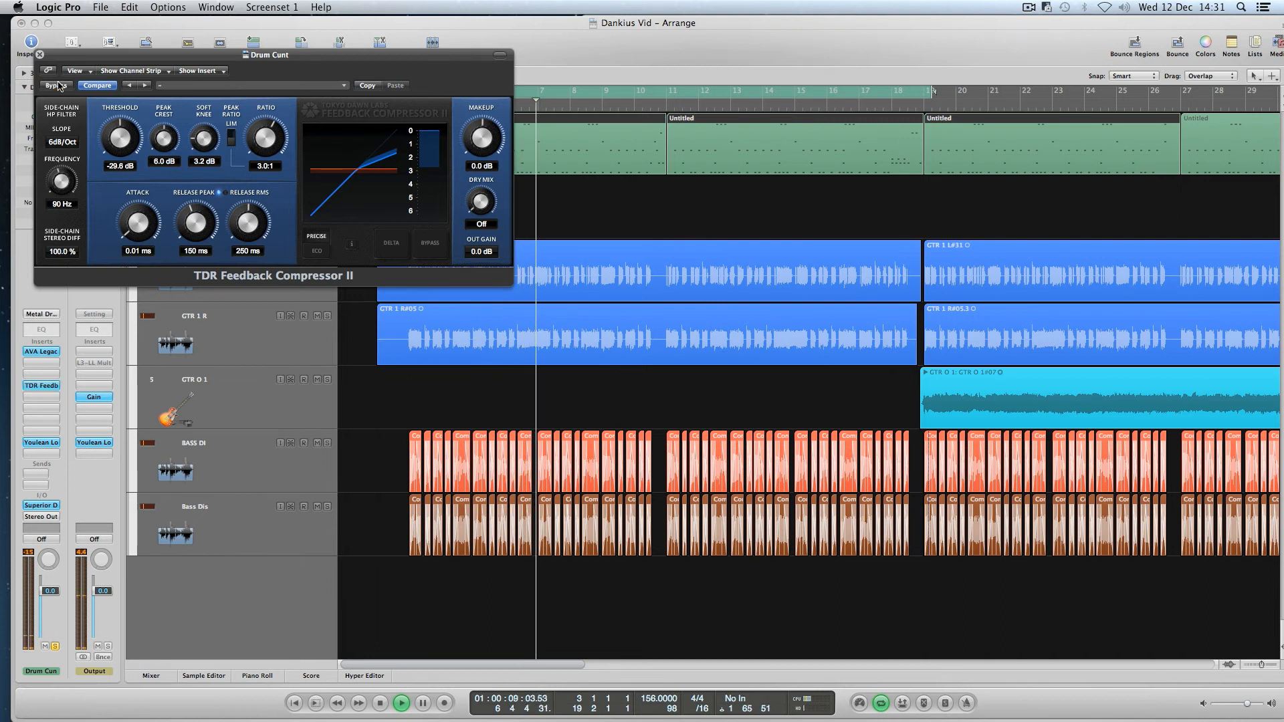
pyautogui.press('space')
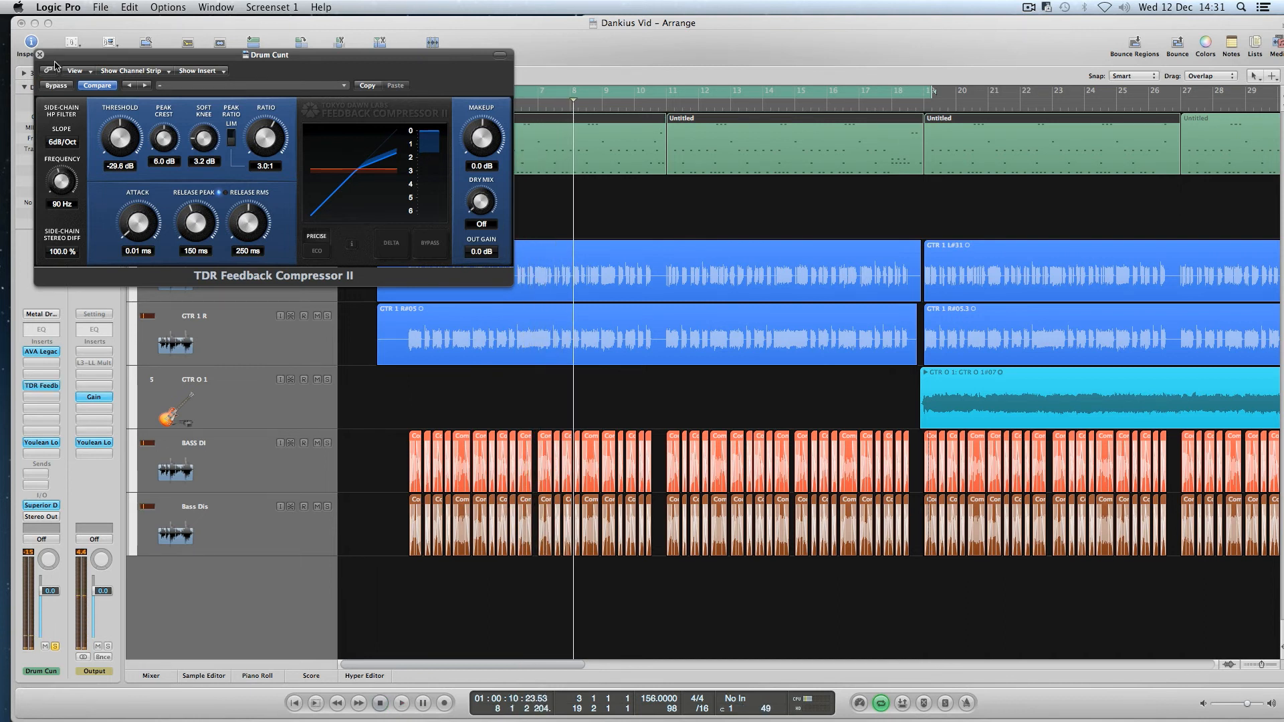
pyautogui.click(39, 55)
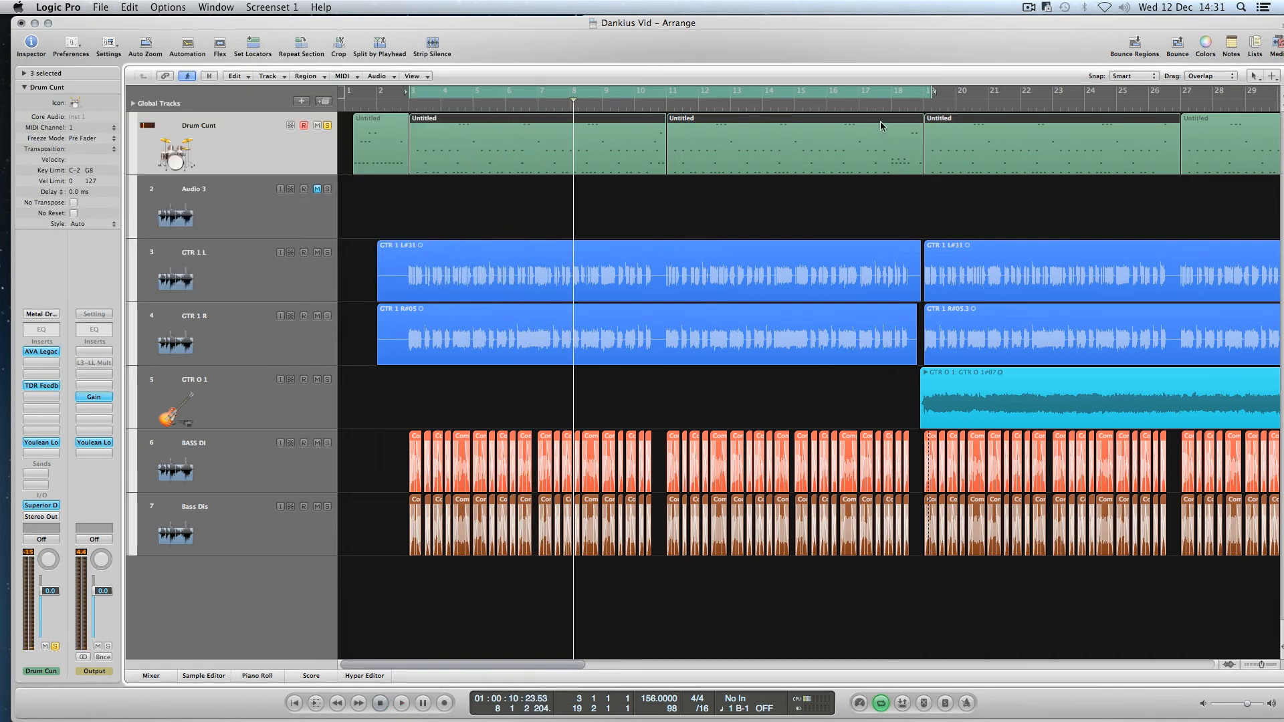
# Step: Turn off cycle playback and save the project, and clear the region selection
pyautogui.click(759, 101)
pyautogui.press('super+s')
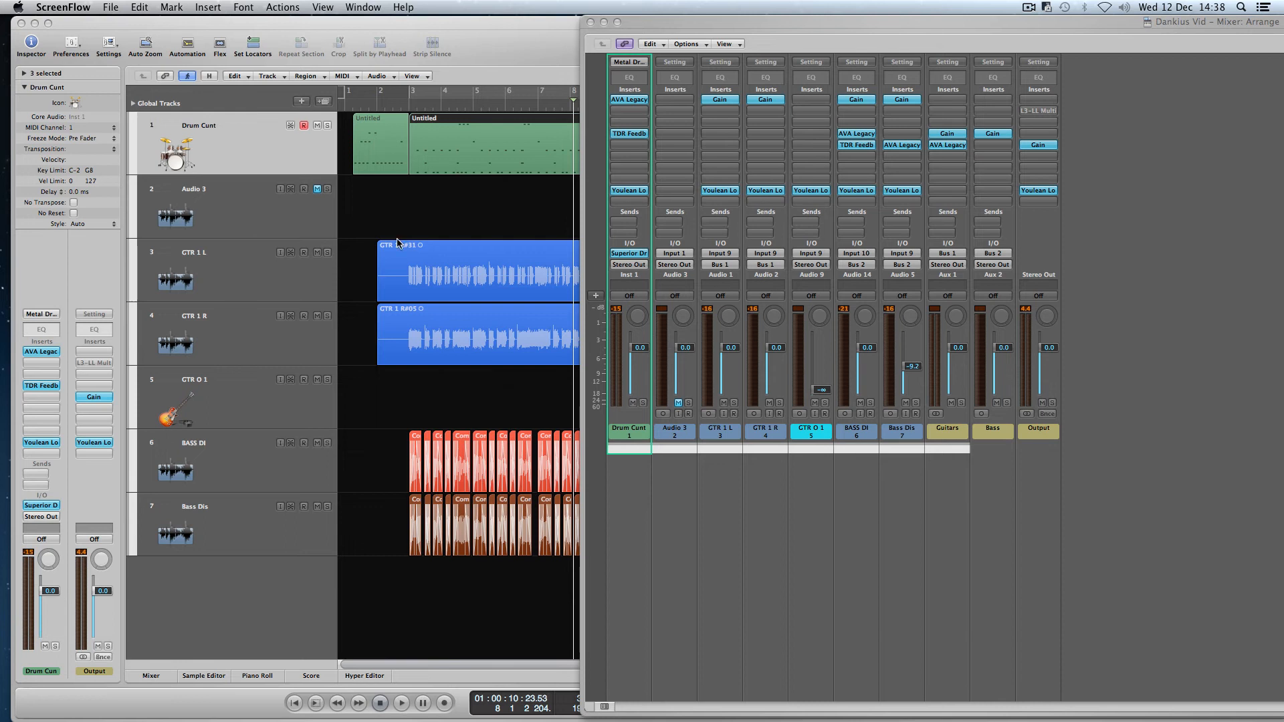
pyautogui.click(461, 216)
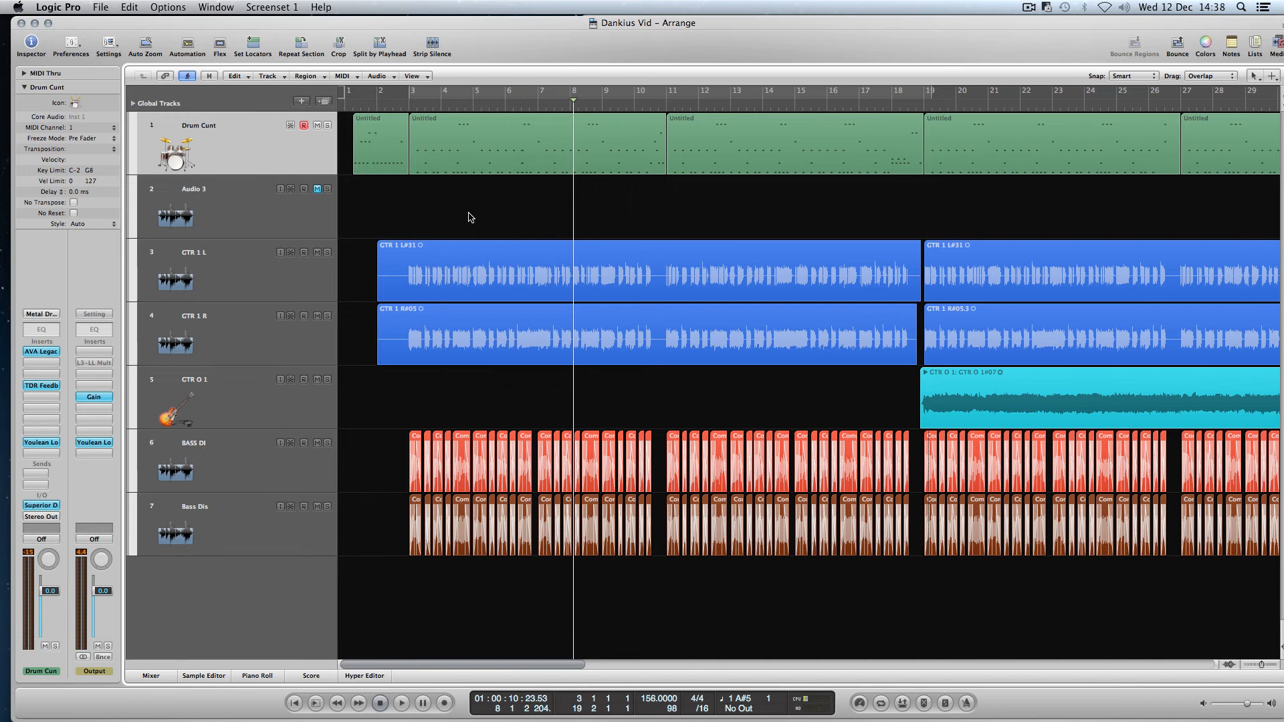
# Step: Insert a mono Test Oscillator on the Audio 3 channel and move its window clear of that channel
pyautogui.press('super+2')
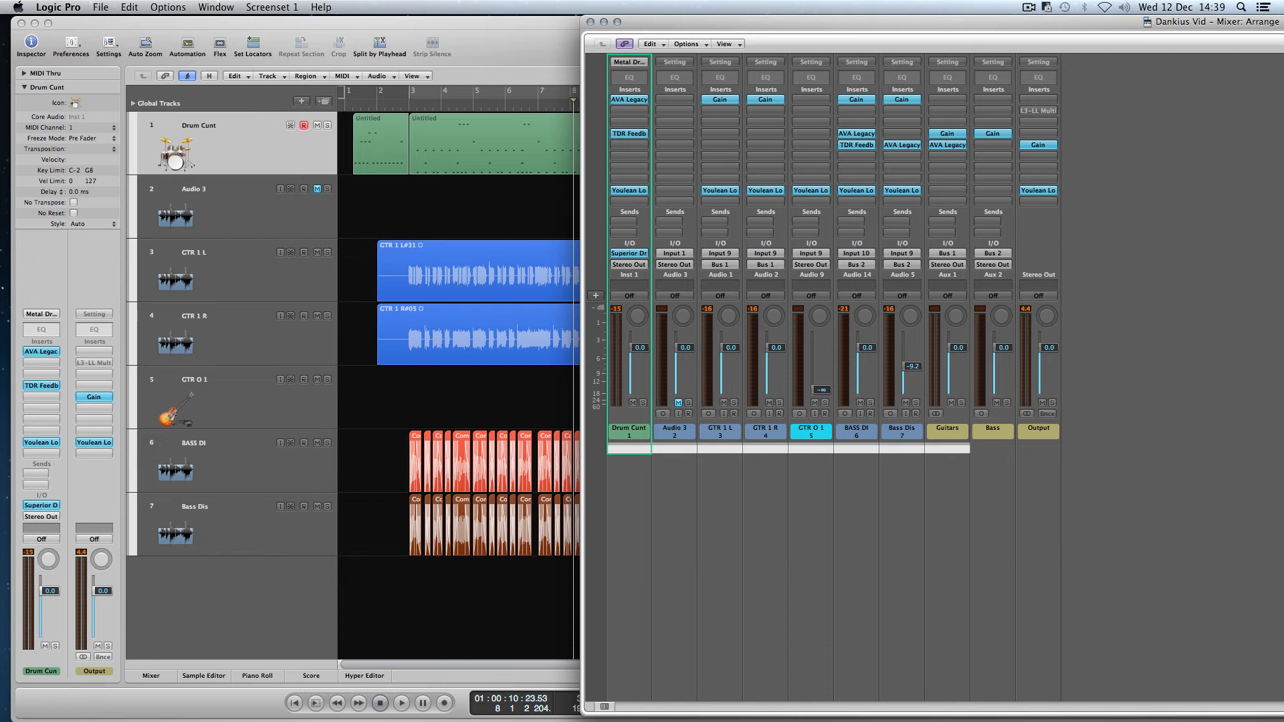
pyautogui.click(682, 114)
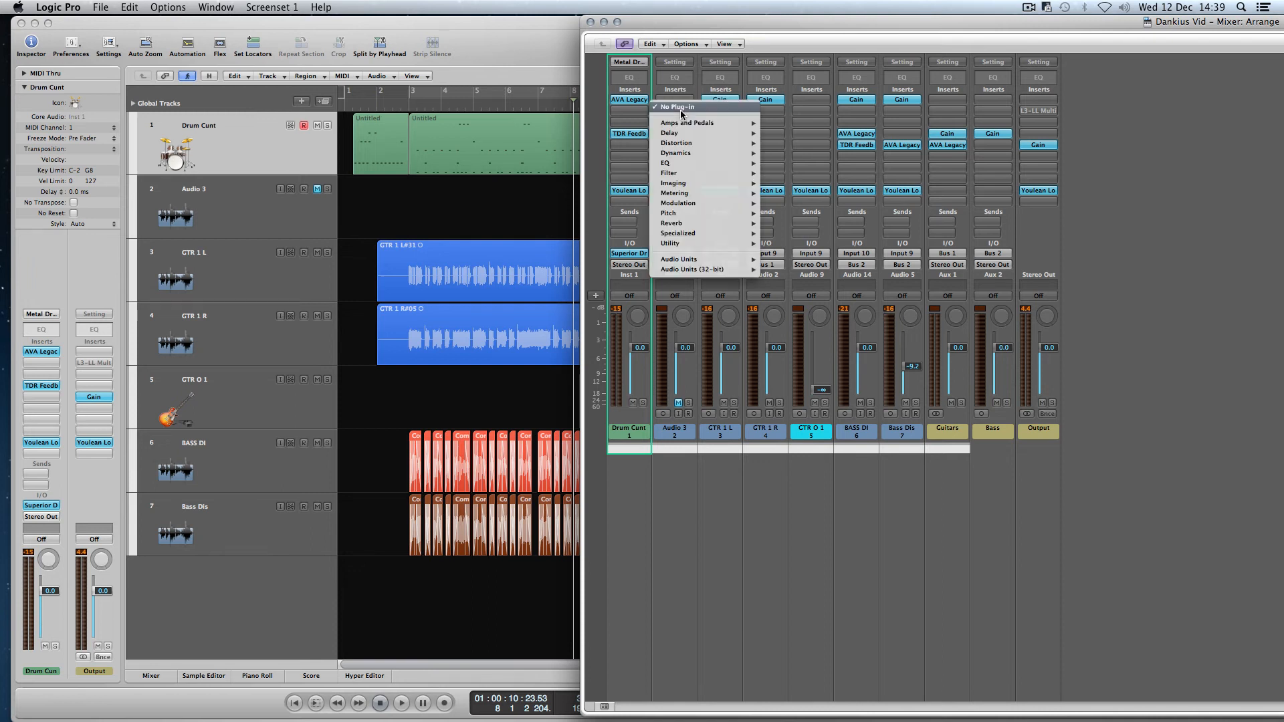
pyautogui.moveTo(744, 209)
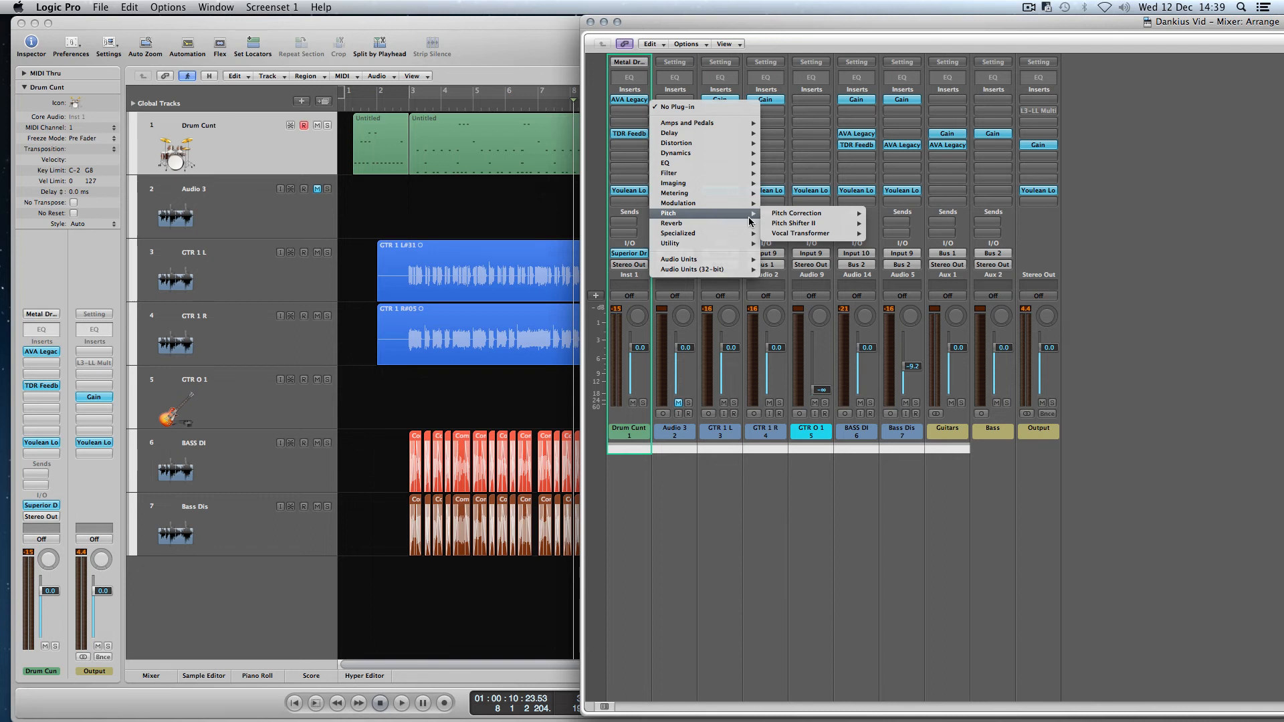
pyautogui.moveTo(756, 243)
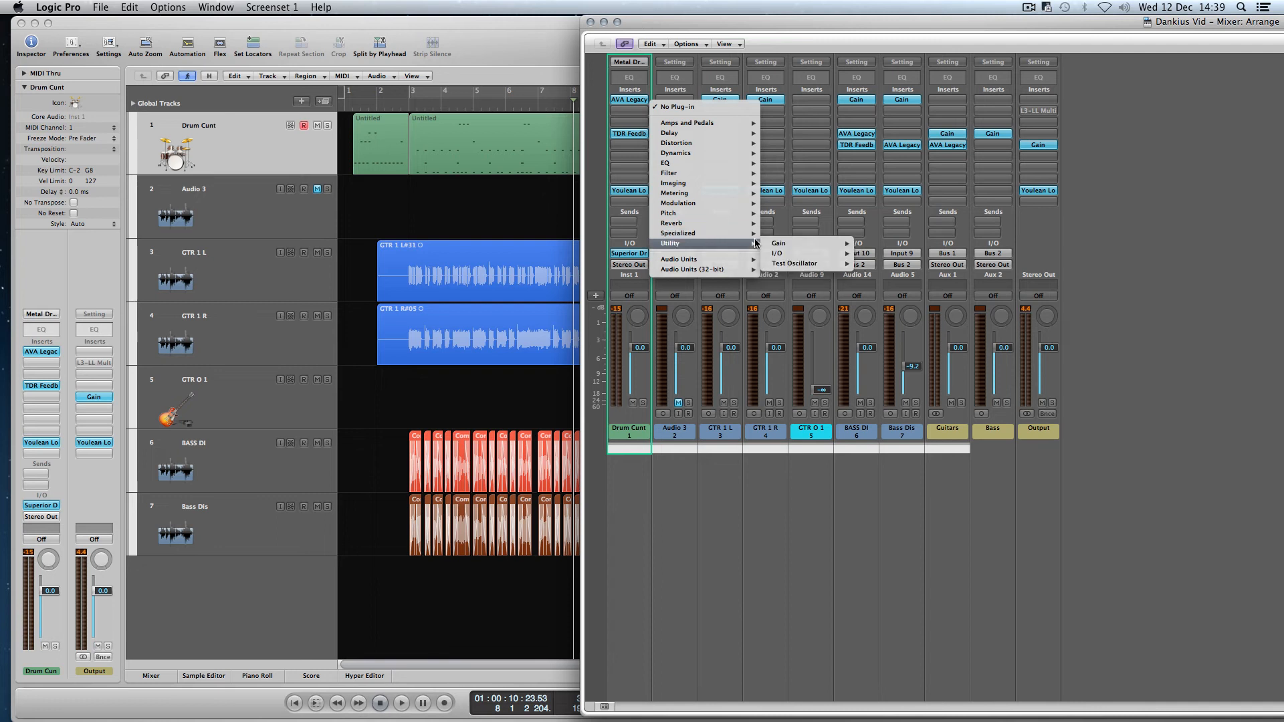
pyautogui.moveTo(812, 263)
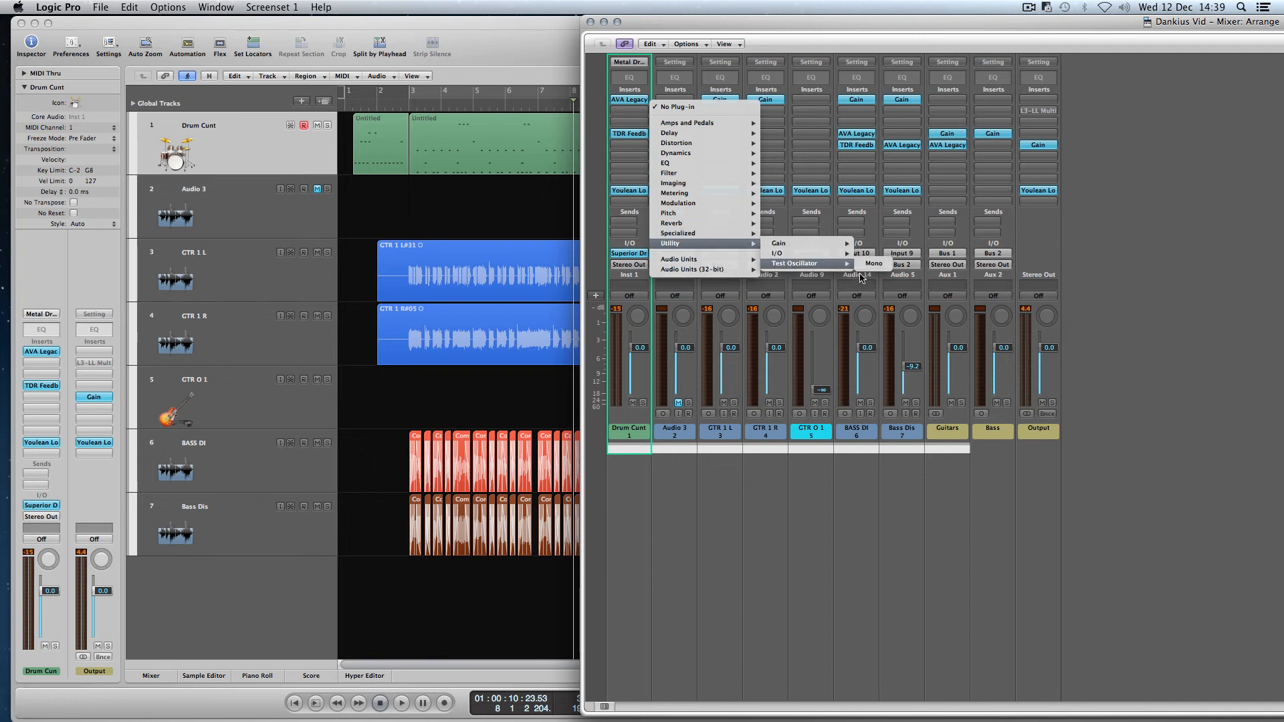
pyautogui.click(866, 265)
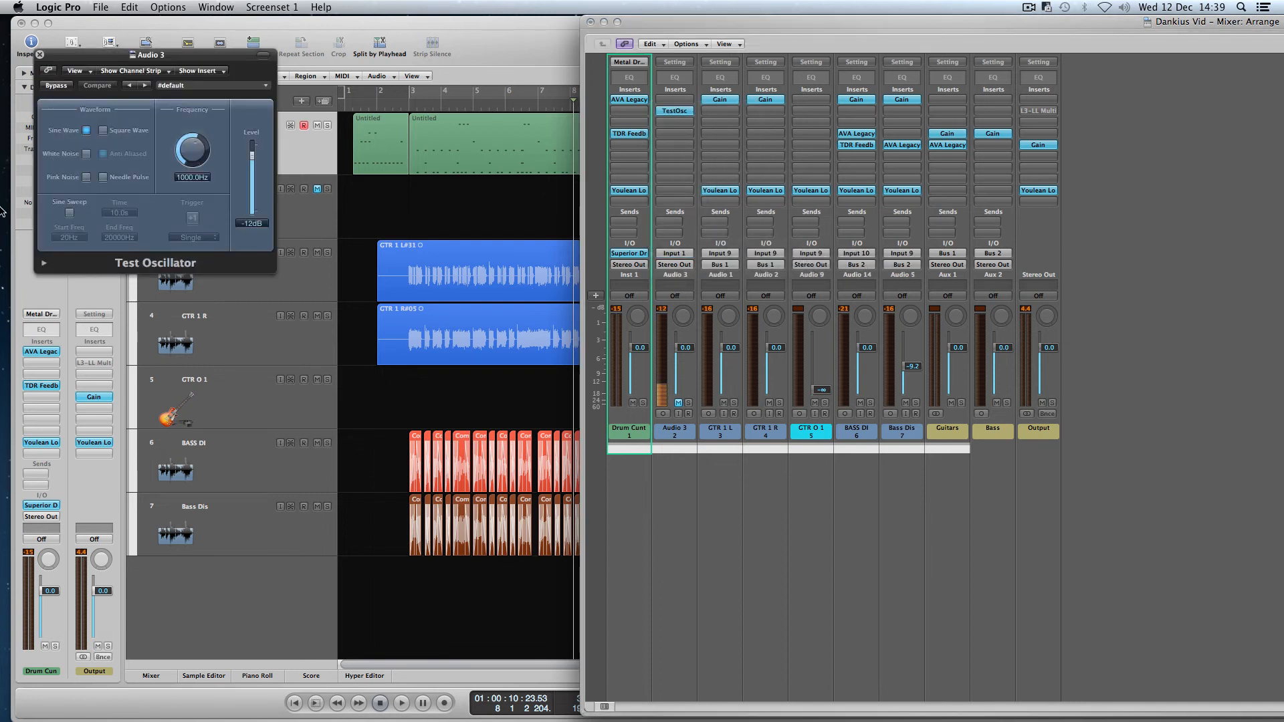
pyautogui.moveTo(206, 61); pyautogui.dragTo(887, 40)
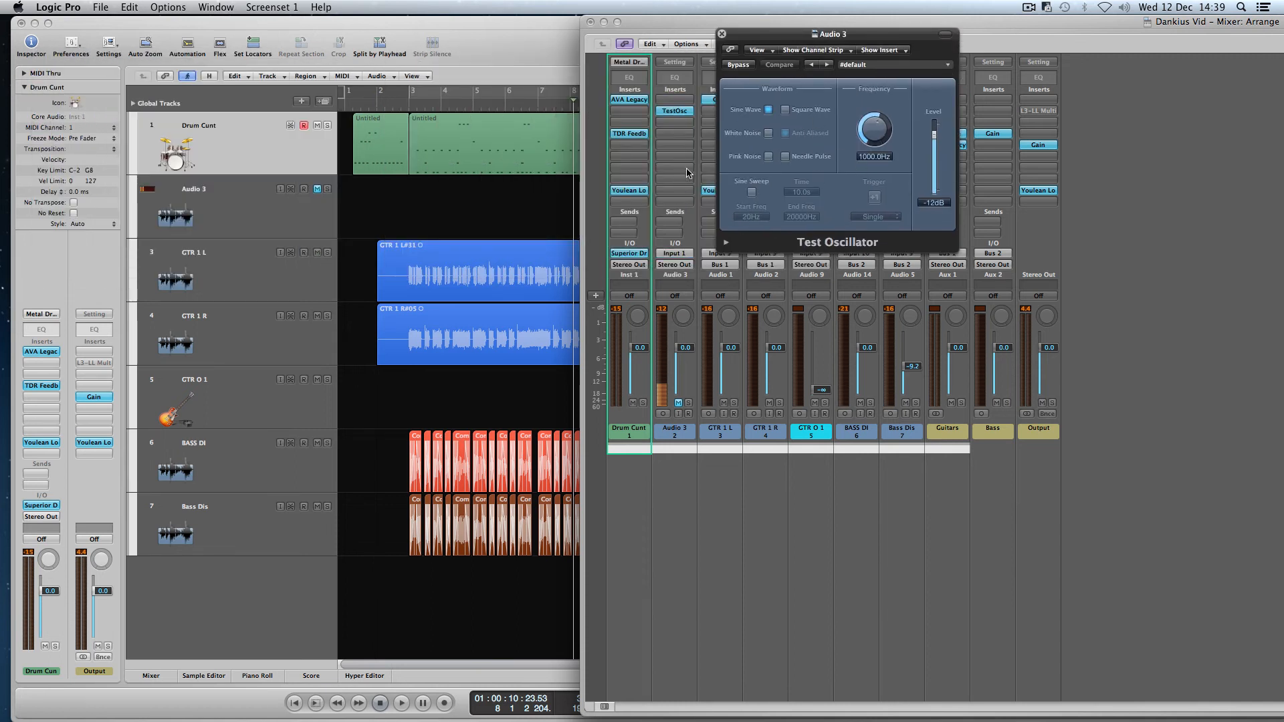
# Step: Set the Test Oscillator to pink noise at a level of -18 dB and close it
pyautogui.click(769, 156)
pyautogui.doubleClick(934, 204)
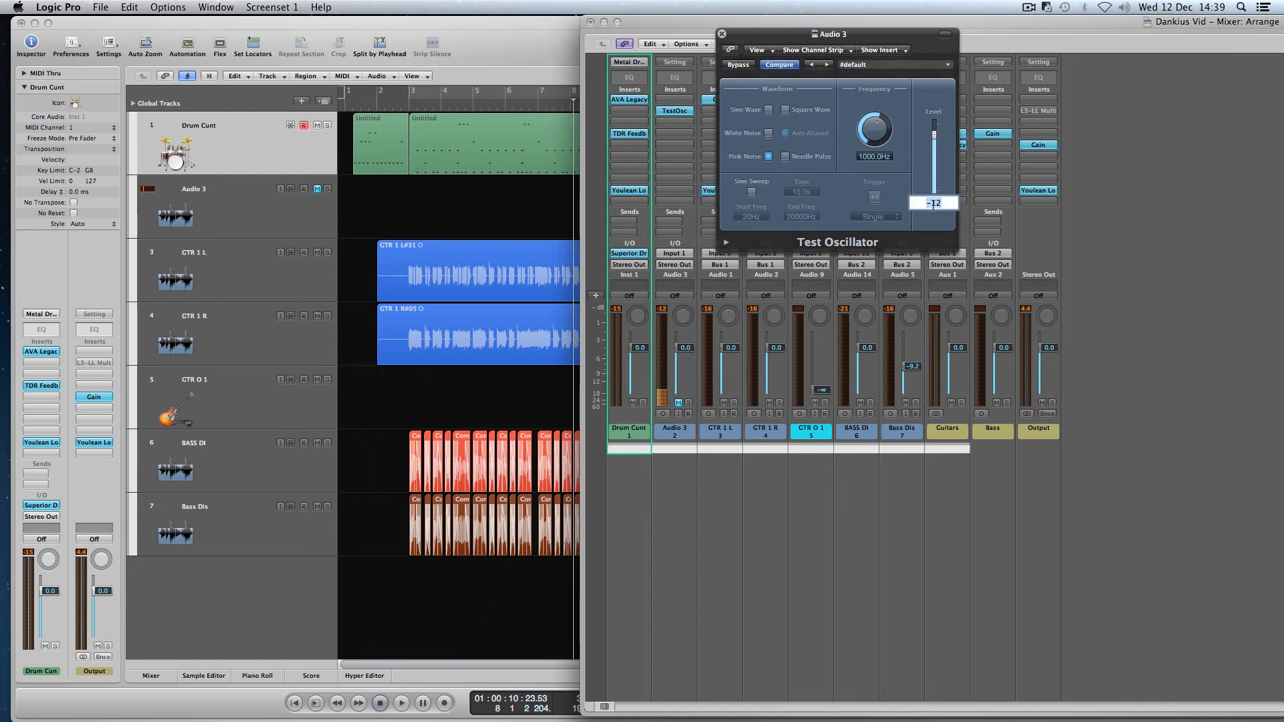
pyautogui.write('-18')
pyautogui.press('Return')
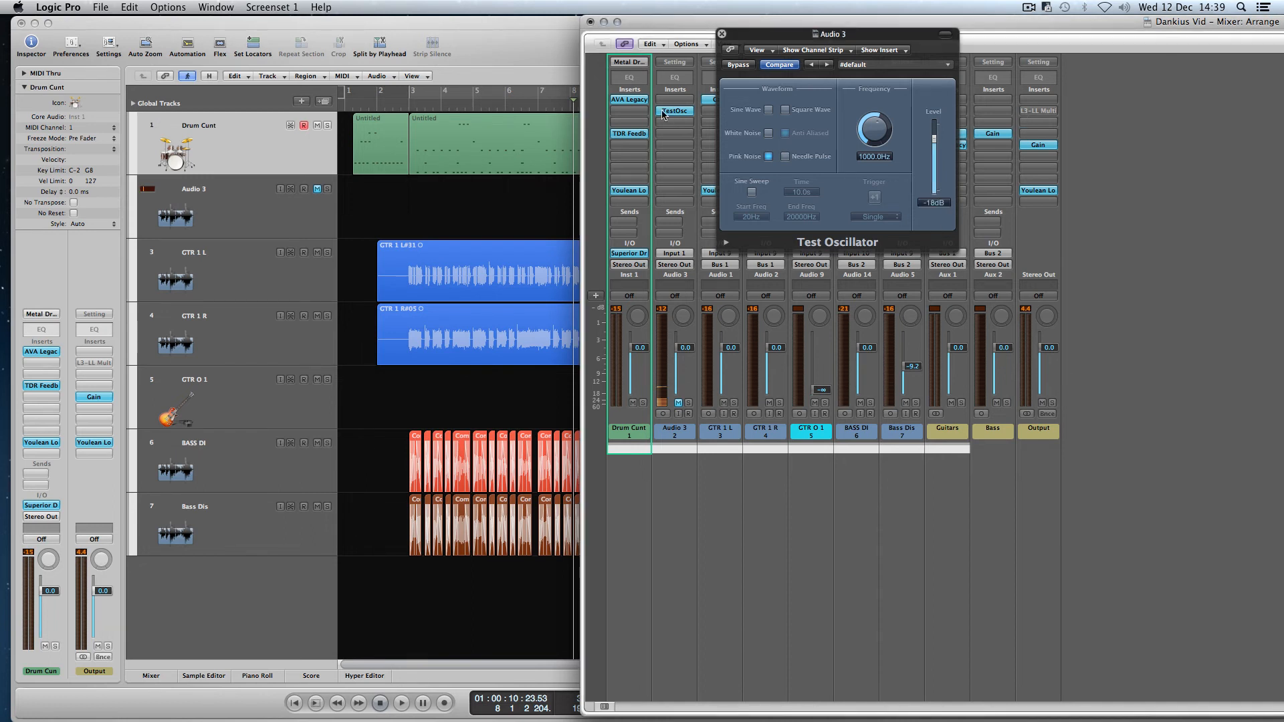
pyautogui.click(721, 34)
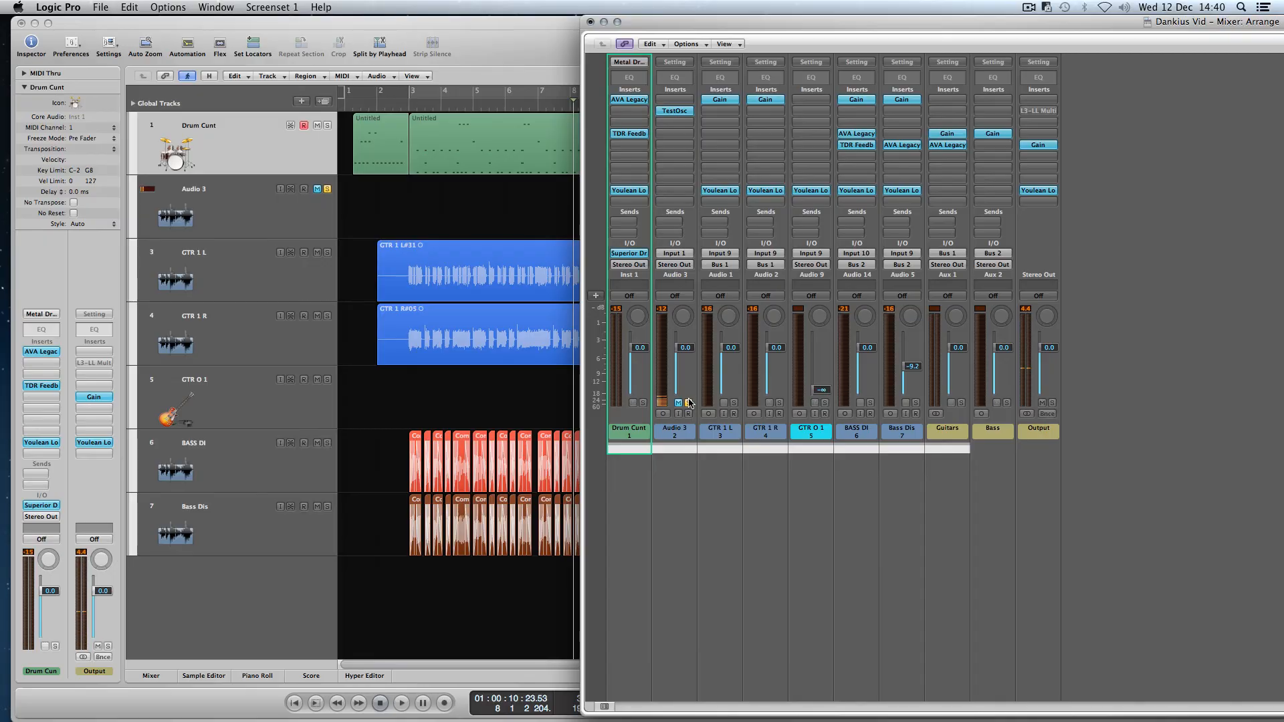
# Step: Unsolo the Audio 3 noise channel and bypass the Gain plug-in on the Output channel
pyautogui.click(689, 403)
pyautogui.keyDown('alt'); pyautogui.click(1047, 147); pyautogui.keyUp('alt')
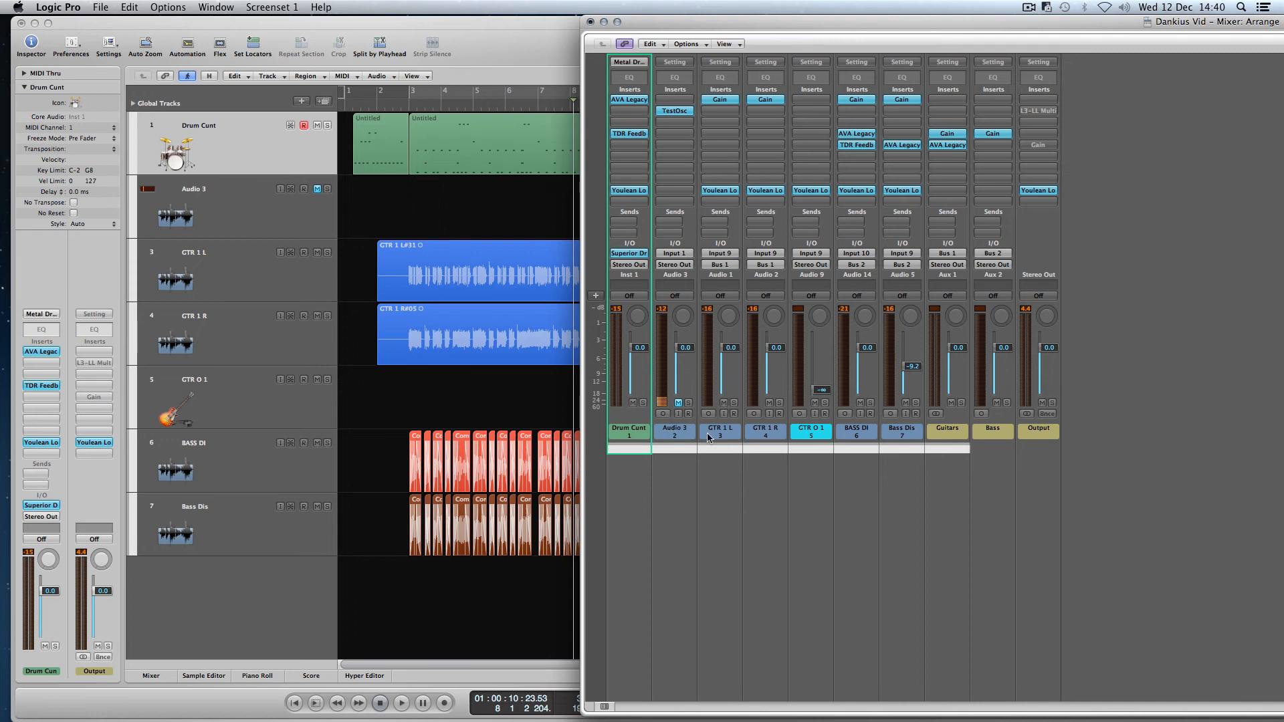
# Step: Unmute and solo the pink-noise channel together with the drums, and play them with the cycle on from bar 3
pyautogui.click(689, 404)
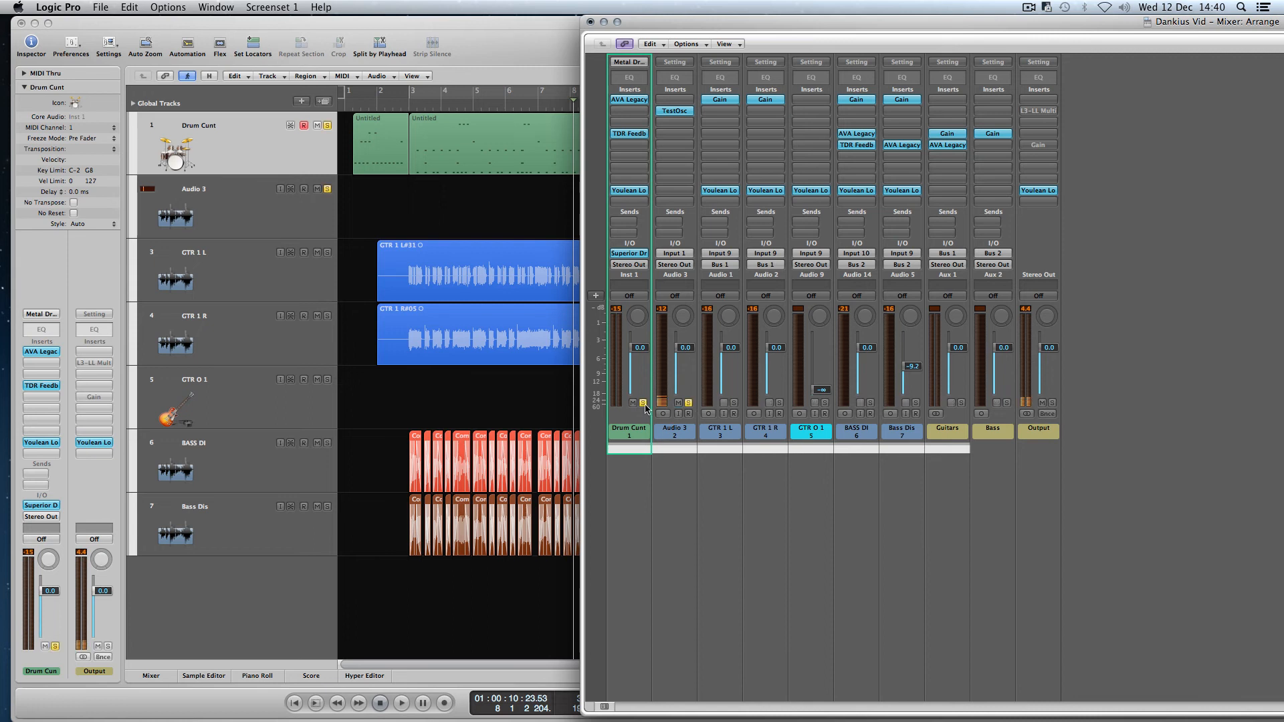
pyautogui.press('space')
pyautogui.doubleClick(423, 102)
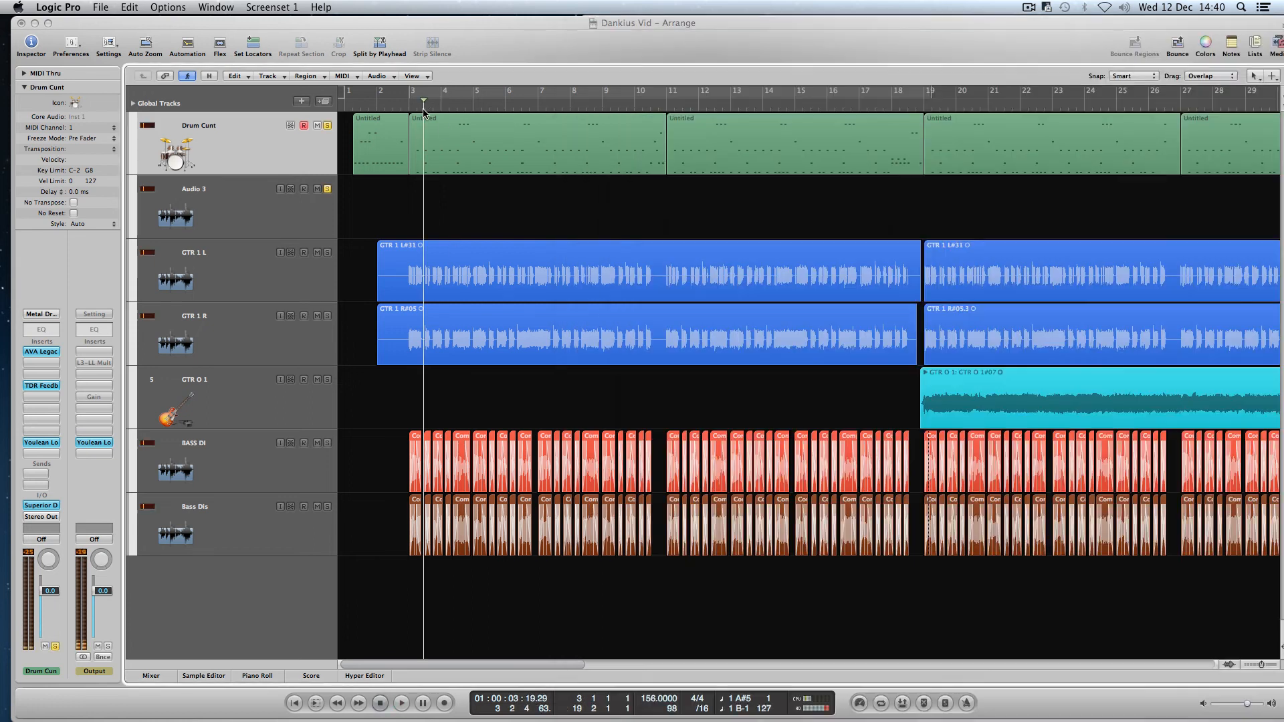
pyautogui.click(441, 94)
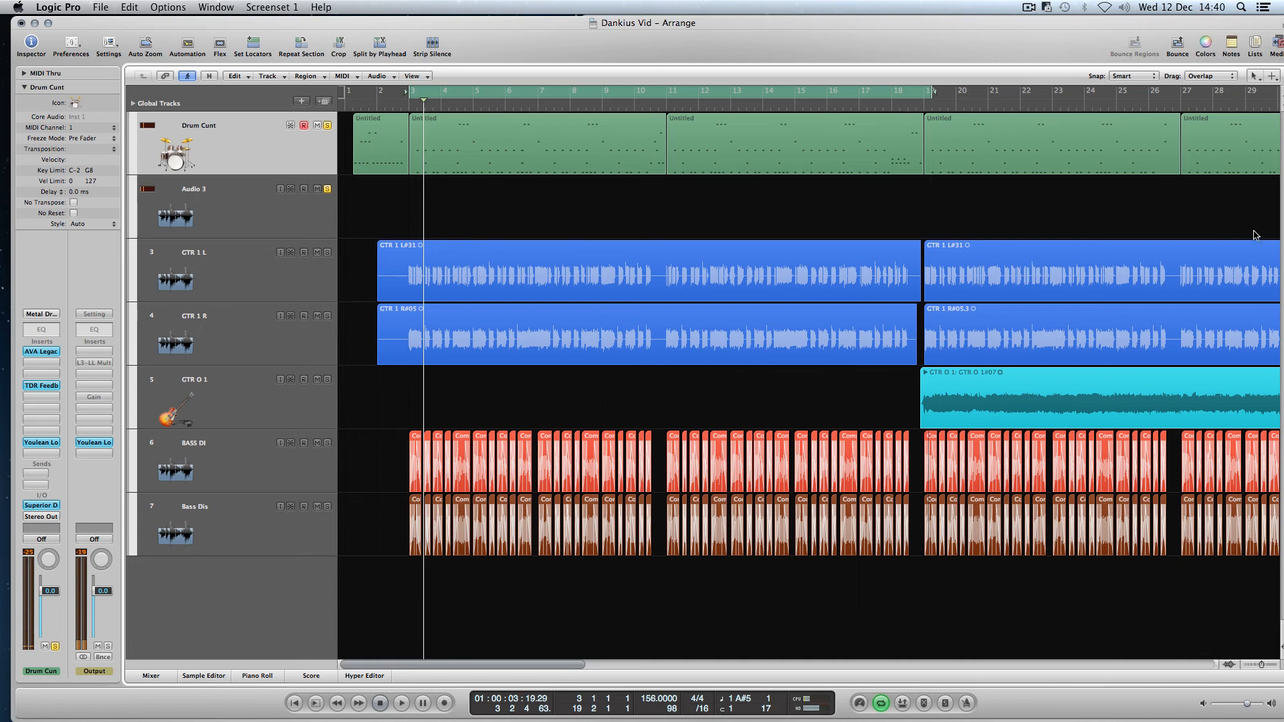
pyautogui.press('cmd+2')
pyautogui.press('space')
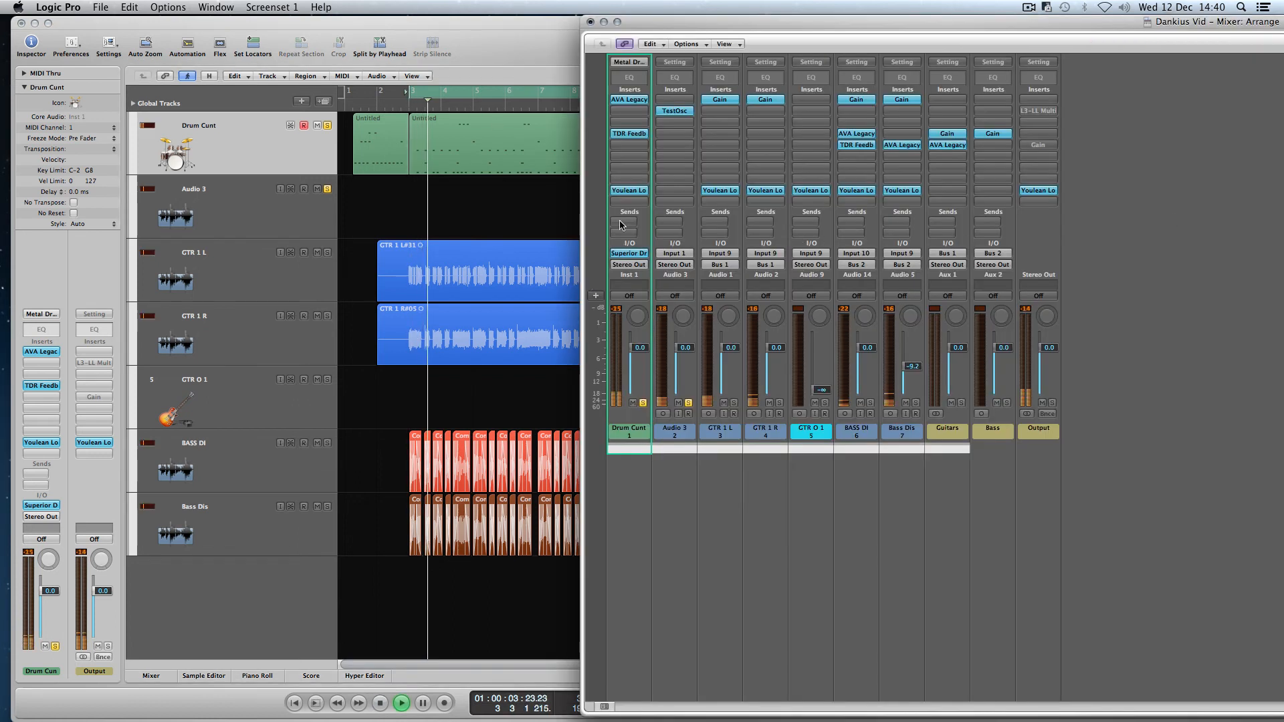
pyautogui.click(627, 201)
pyautogui.moveTo(639, 333)
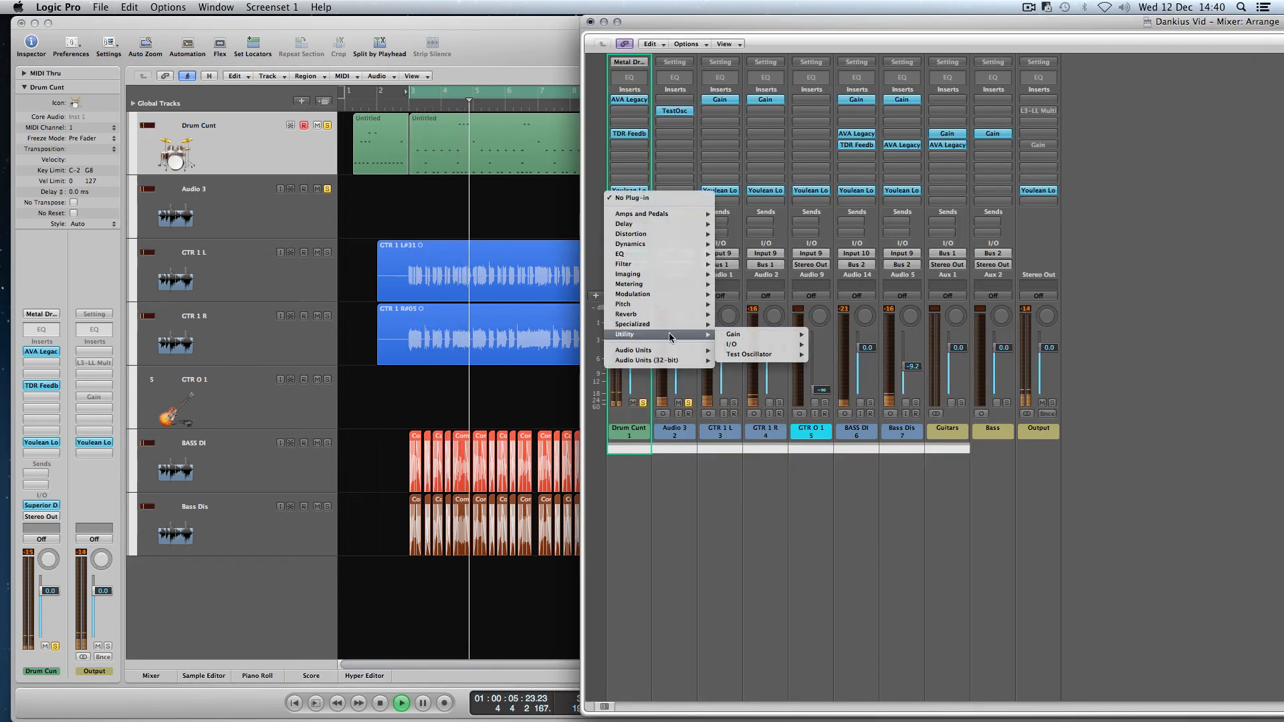
pyautogui.moveTo(736, 334)
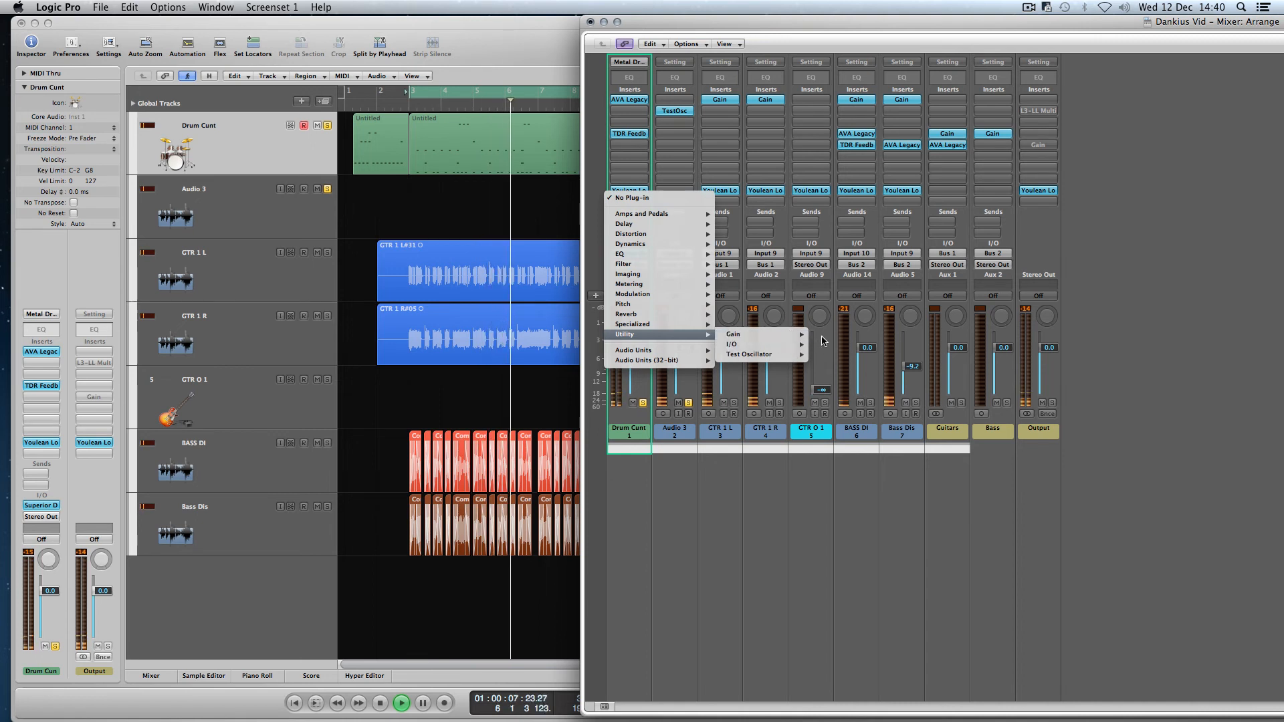
pyautogui.click(786, 495)
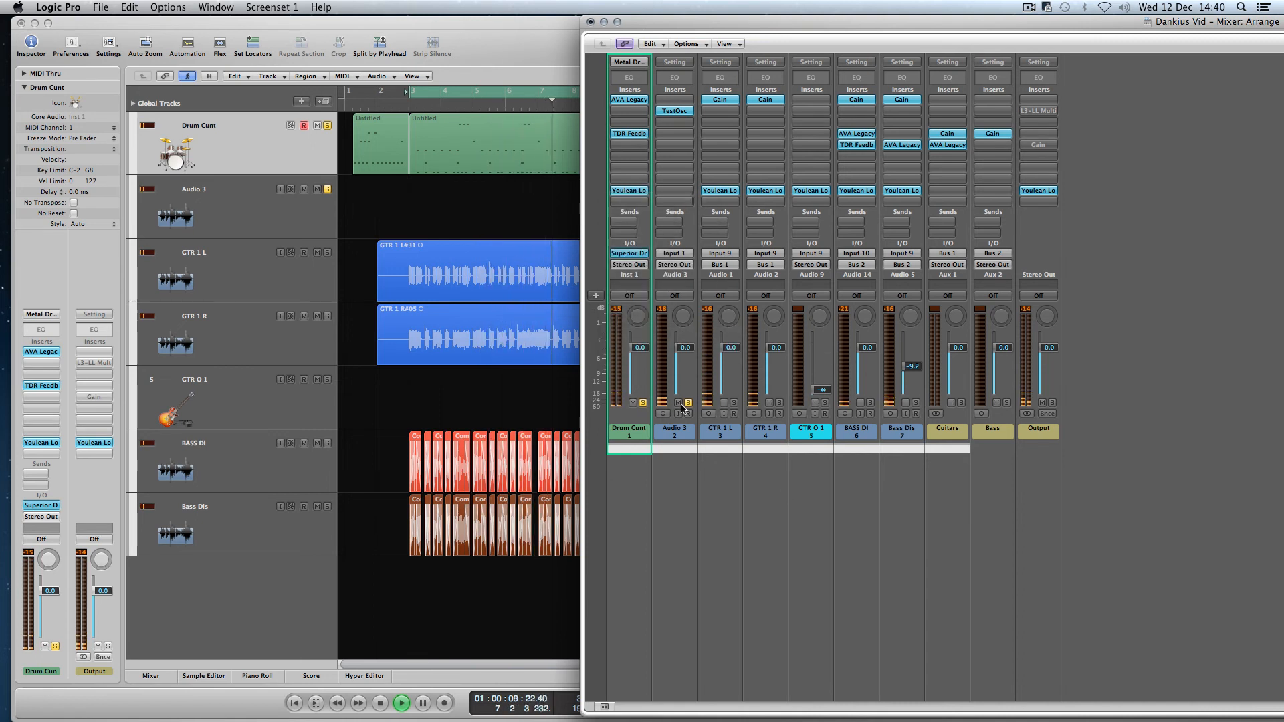
# Step: Stop playback, mute and unsolo the pink-noise channel, and take the drum channel out of solo
pyautogui.click(679, 403)
pyautogui.click(688, 403)
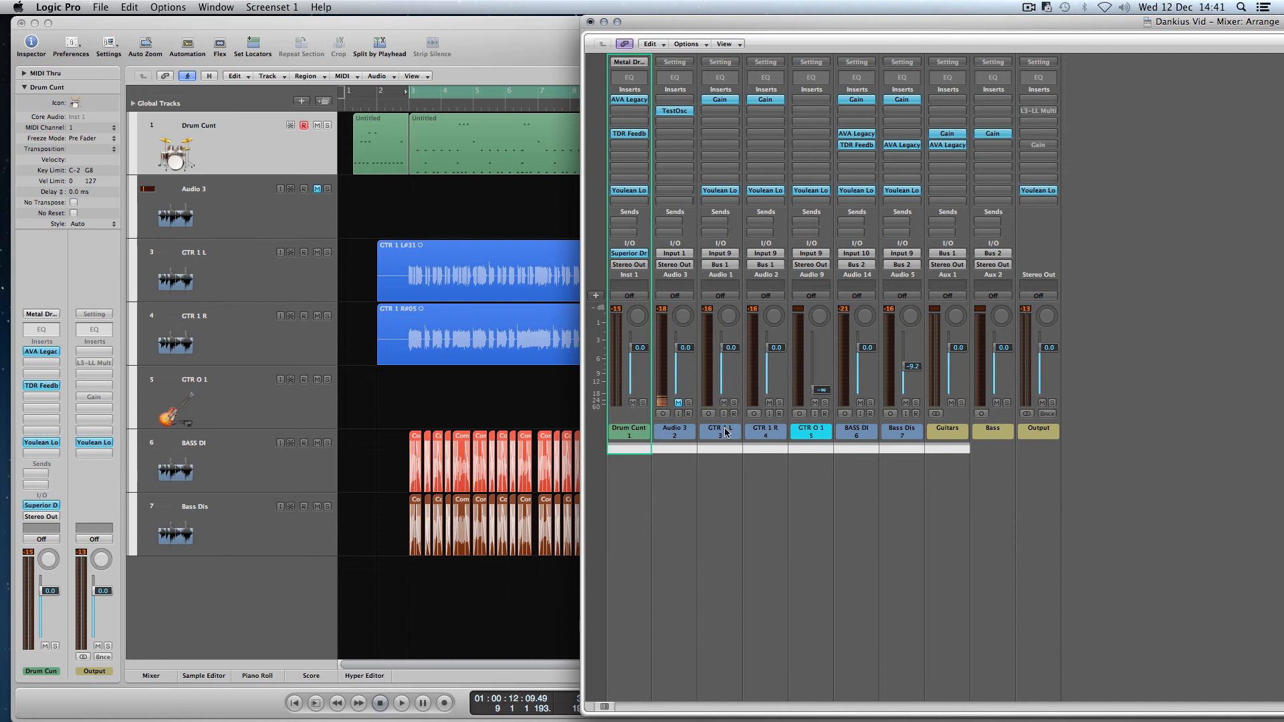
pyautogui.click(689, 404)
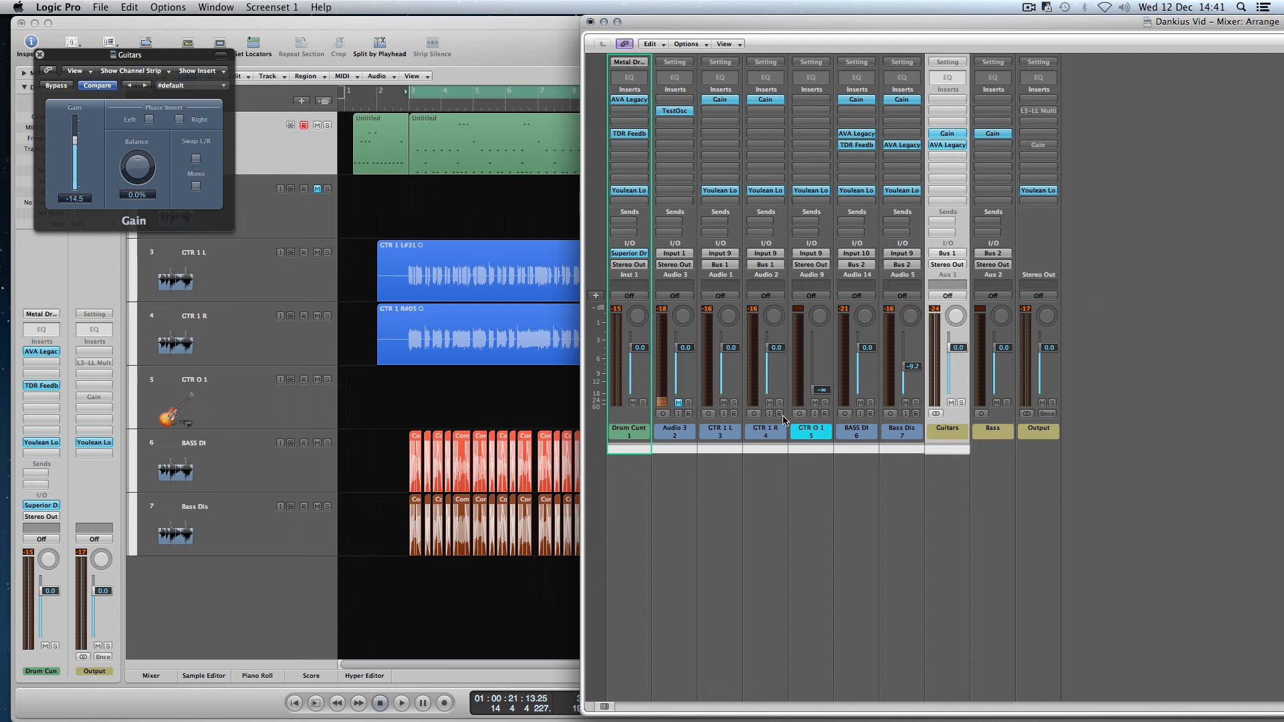
# Step: Pan GTR 1 L to -64 and GTR 1 R to +63, and play the Guitars channel soloed with the unmuted pink noise
pyautogui.moveTo(725, 323); pyautogui.dragTo(774, 274)
pyautogui.click(679, 403)
pyautogui.click(688, 402)
pyautogui.press('space')
# Step: Lower the Guitars channel's Gain to -18.6 dB against the pink noise, and mute and unsolo the noise channel
pyautogui.scroll(-1, 77, 170)
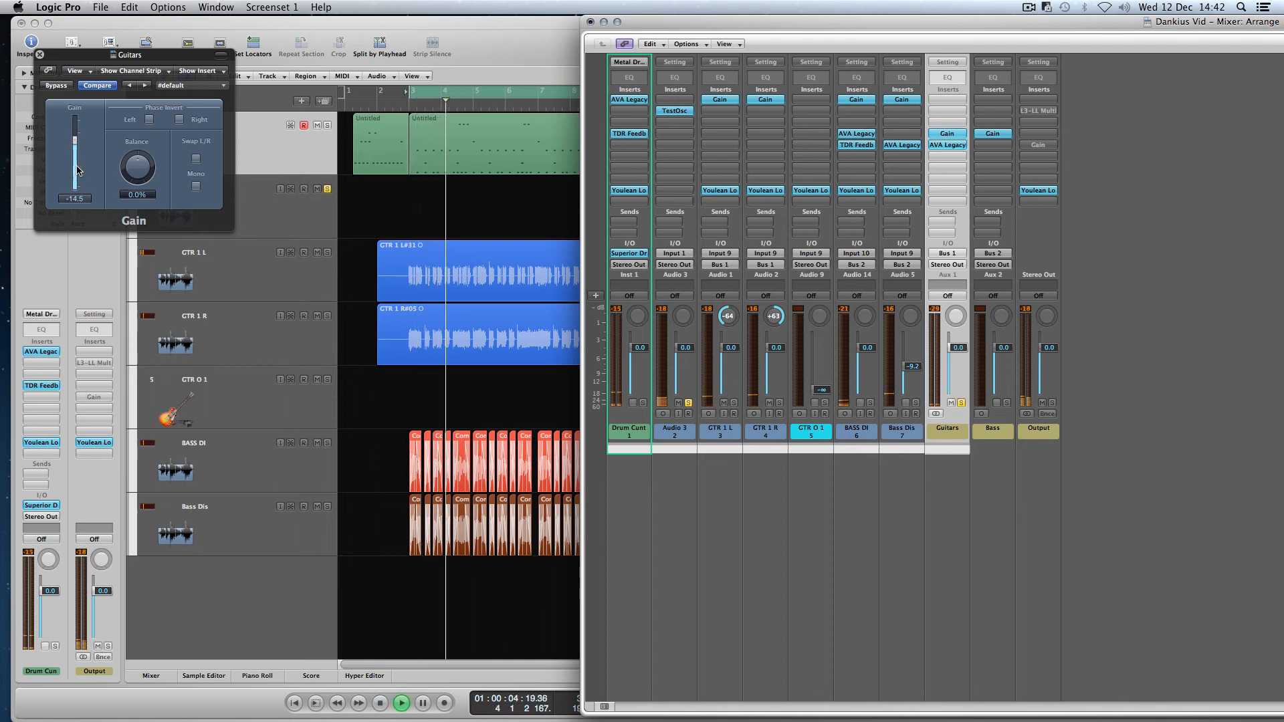
pyautogui.scroll(-6, 77, 170)
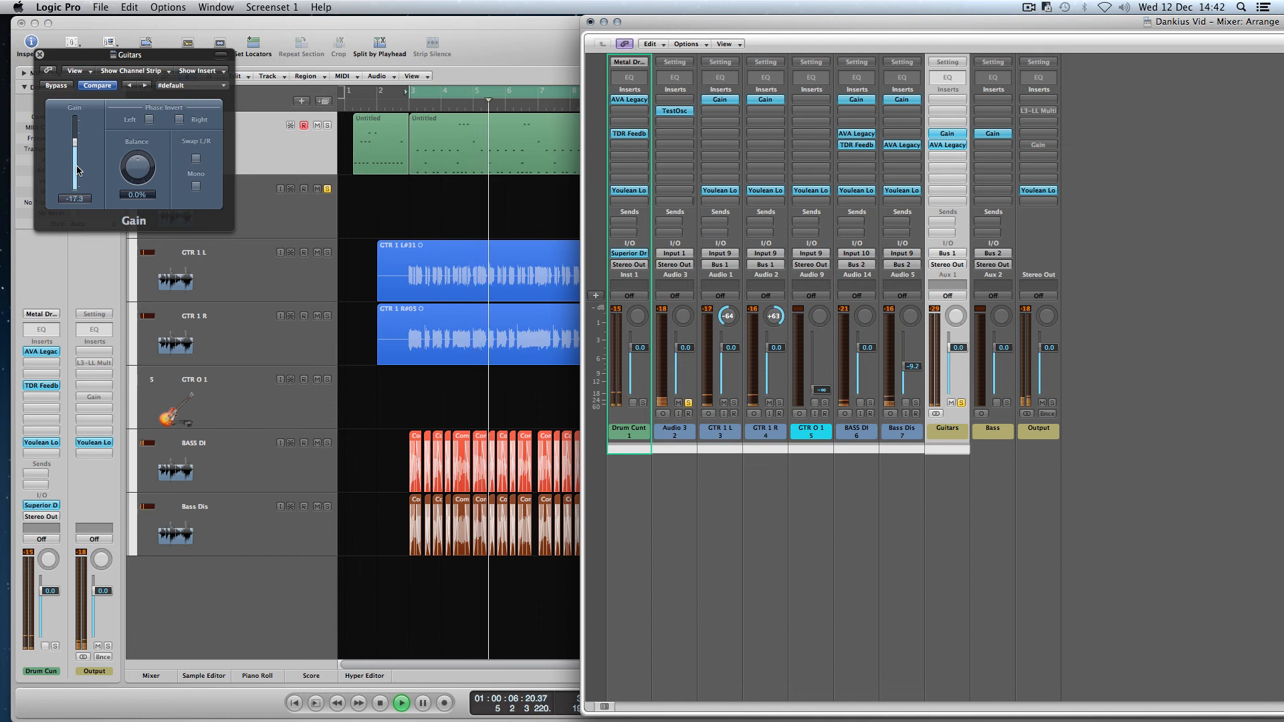
pyautogui.scroll(-1, 78, 170)
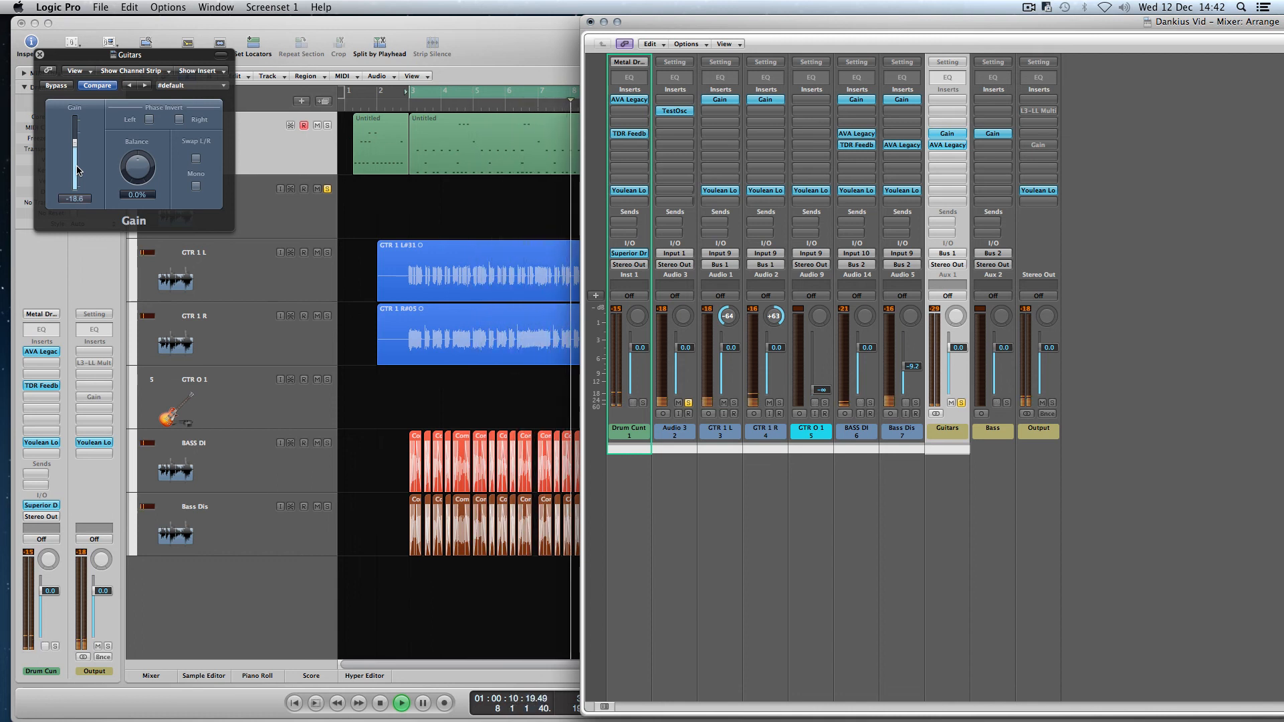
pyautogui.click(679, 403)
pyautogui.click(689, 403)
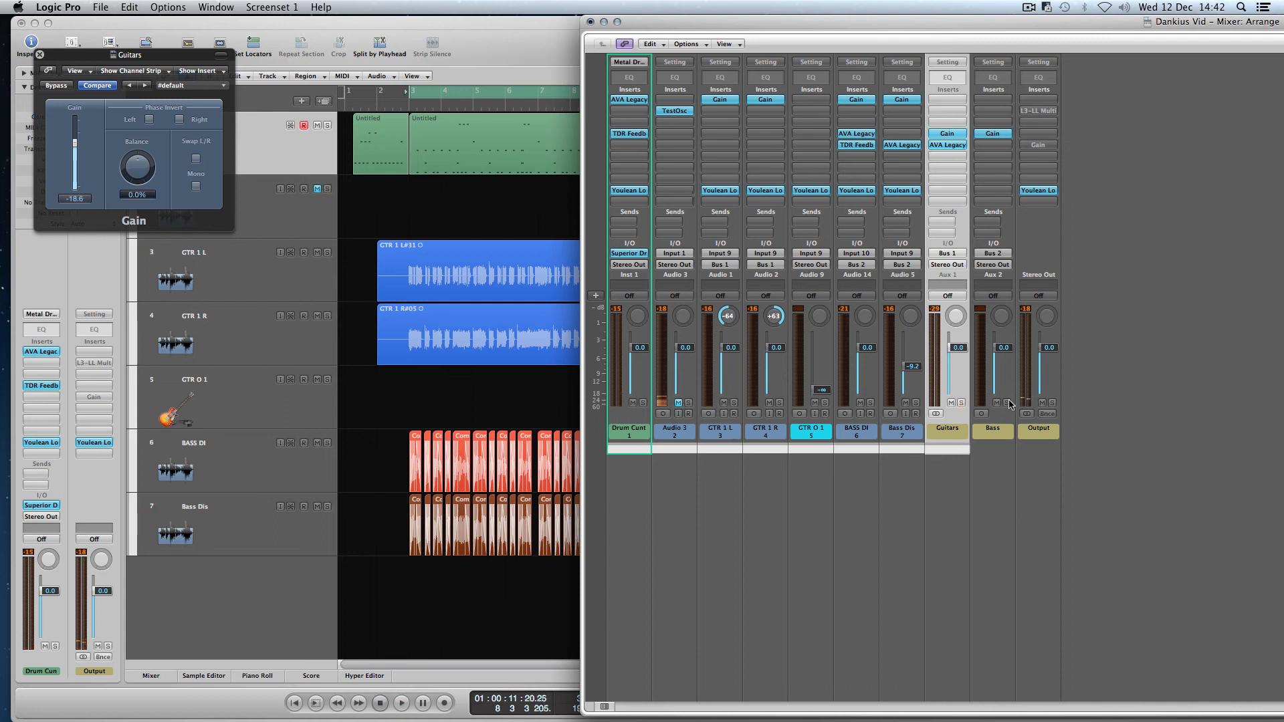
# Step: Play the Bass channel soloed with the pink noise and set the Bass channel's Gain to -12.8 dB
pyautogui.click(689, 403)
pyautogui.press('space')
pyautogui.click(993, 134)
pyautogui.scroll(3, 78, 171)
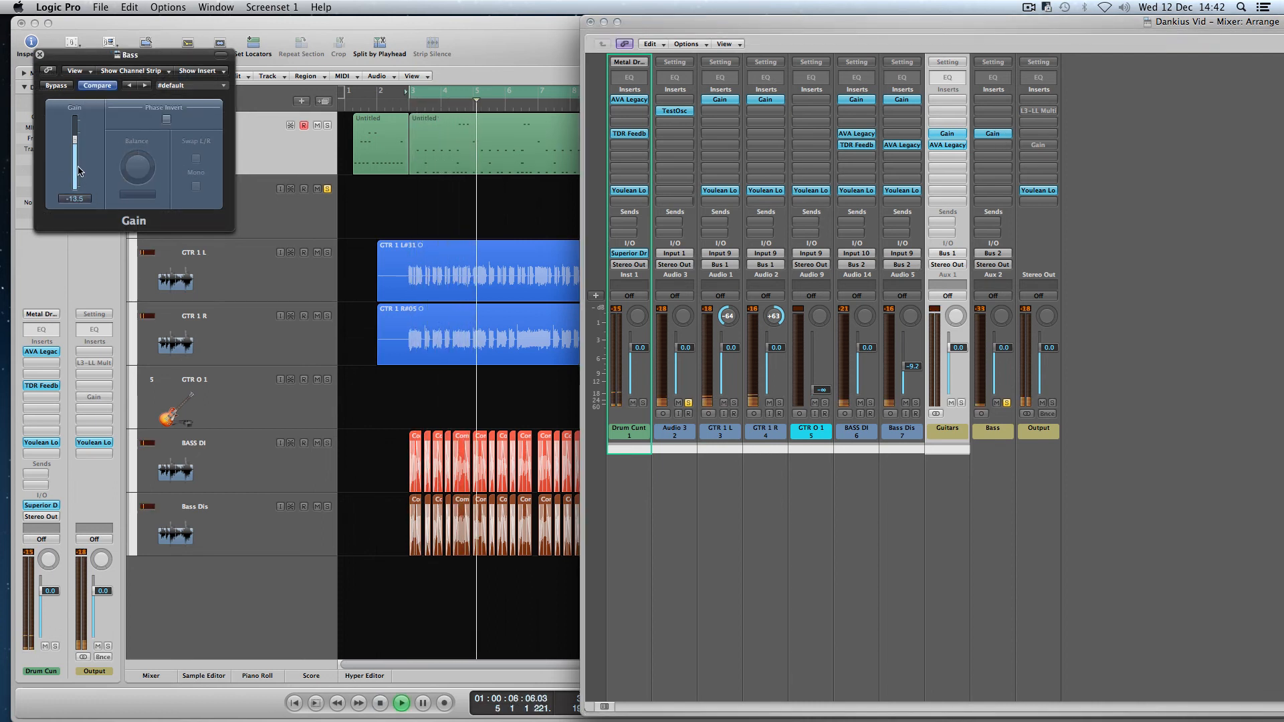
pyautogui.scroll(2, 78, 171)
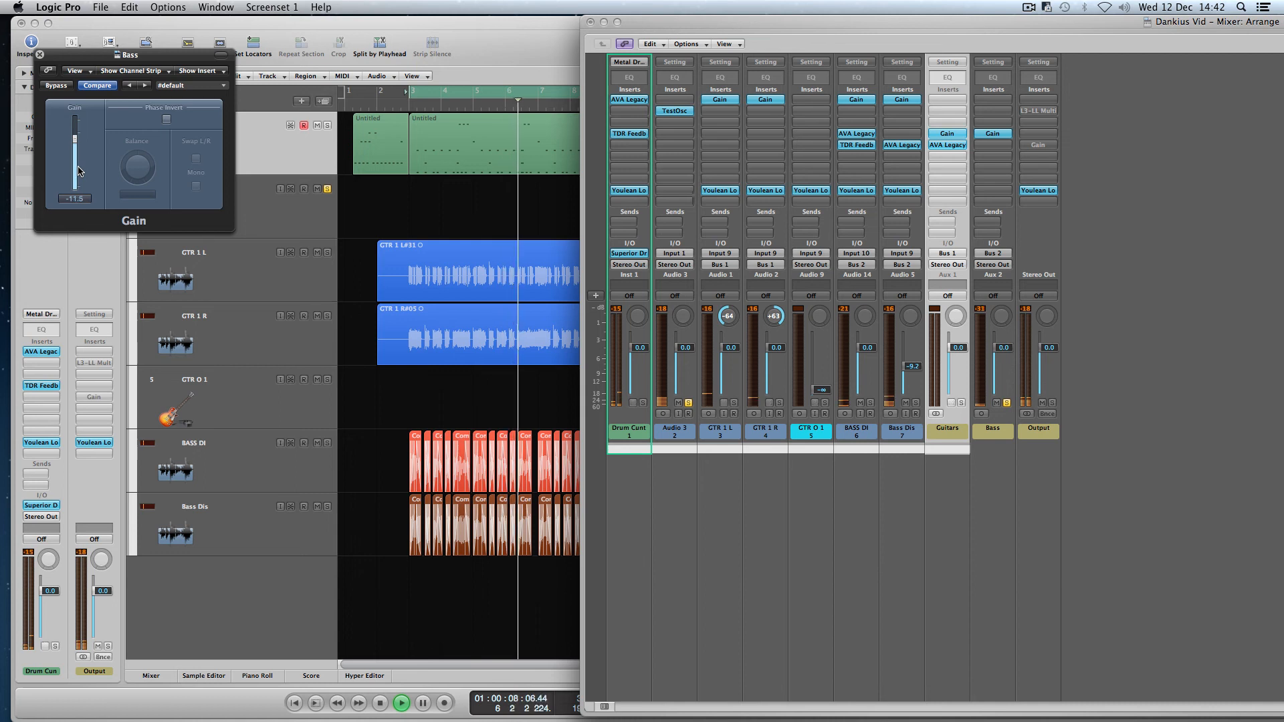
pyautogui.scroll(8, 78, 171)
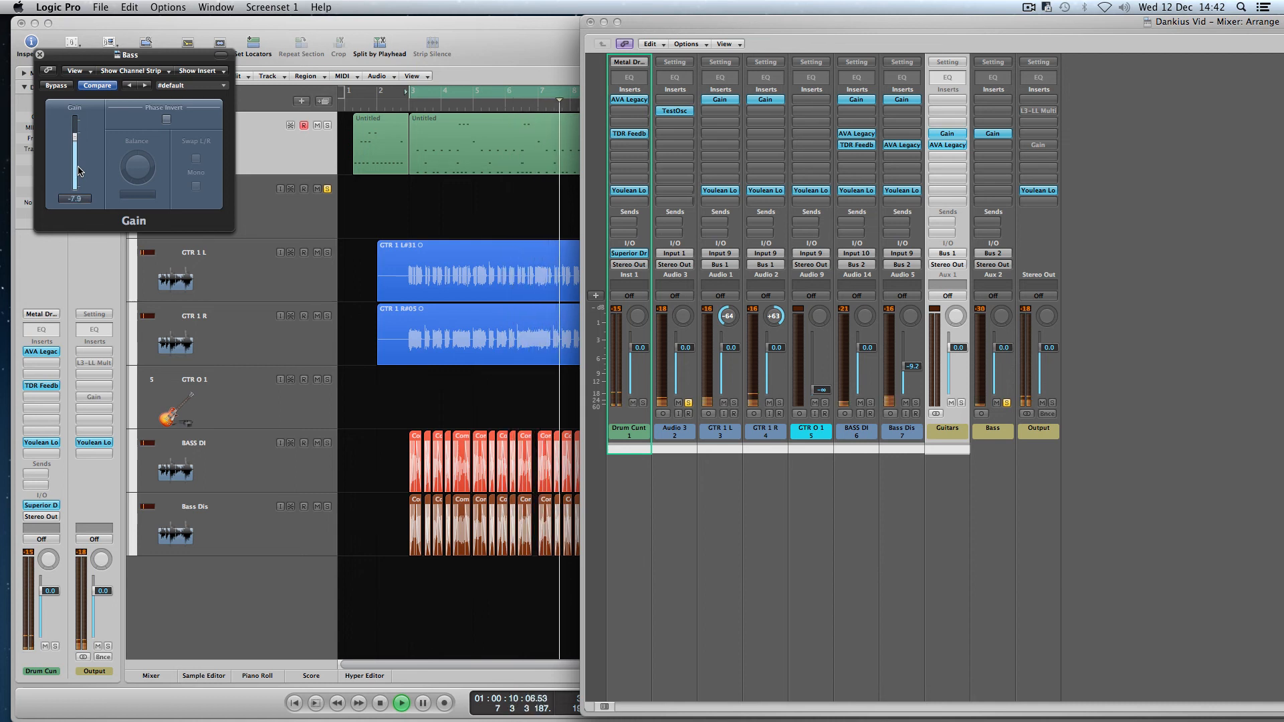
pyautogui.scroll(-1, 78, 171)
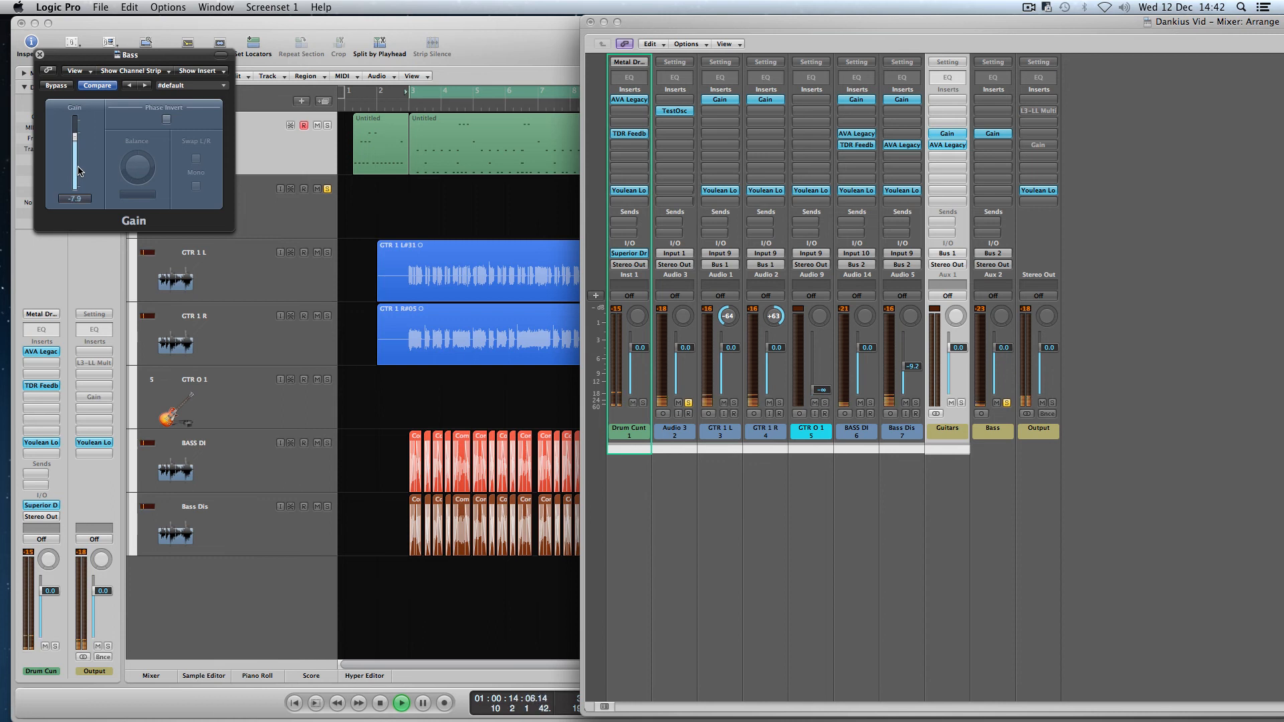
pyautogui.scroll(-2, 78, 171)
pyautogui.scroll(1, 78, 171)
pyautogui.press('space')
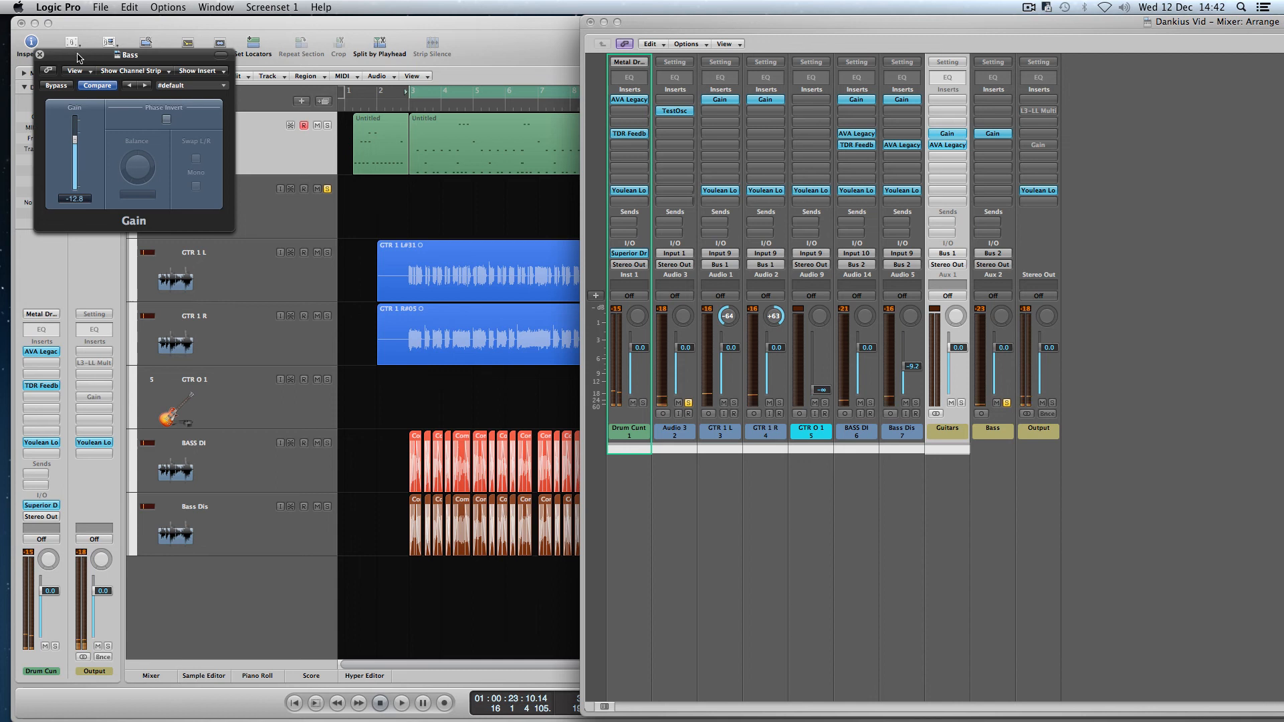
# Step: Close the Bass and Guitars Gain windows, and mute and unsolo the pink-noise channel
pyautogui.click(40, 55)
pyautogui.click(328, 189)
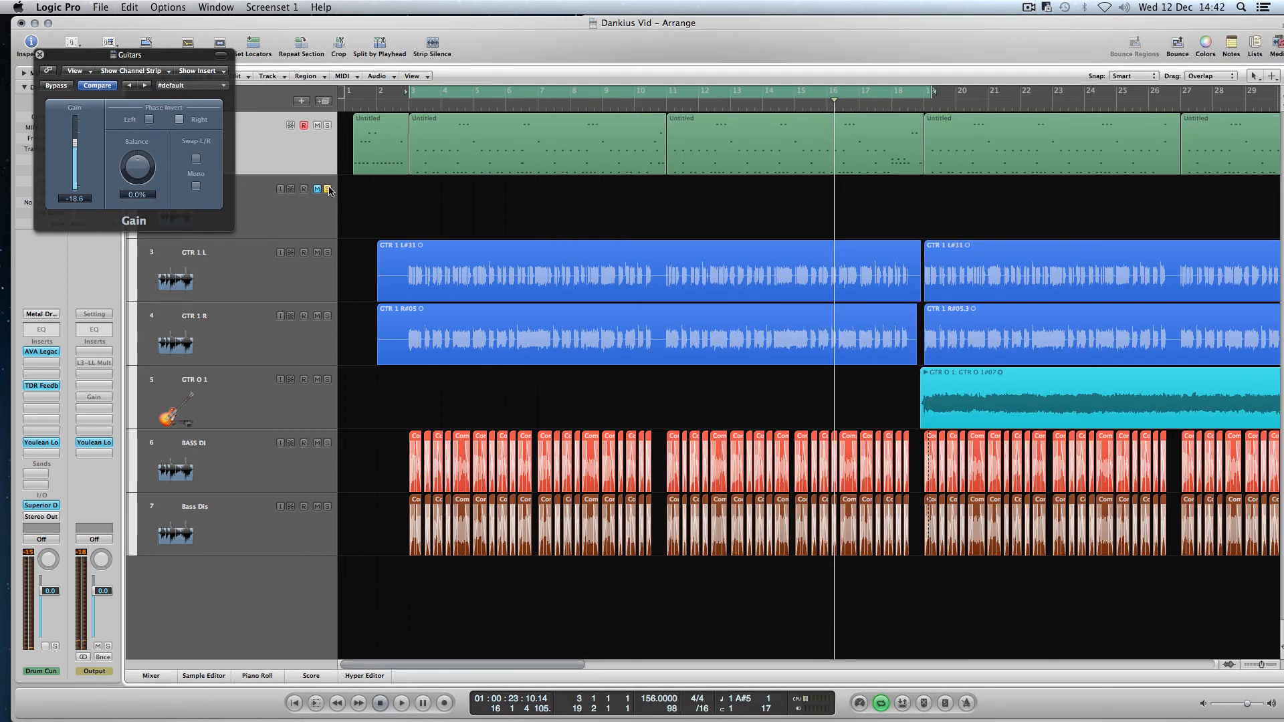
pyautogui.click(38, 55)
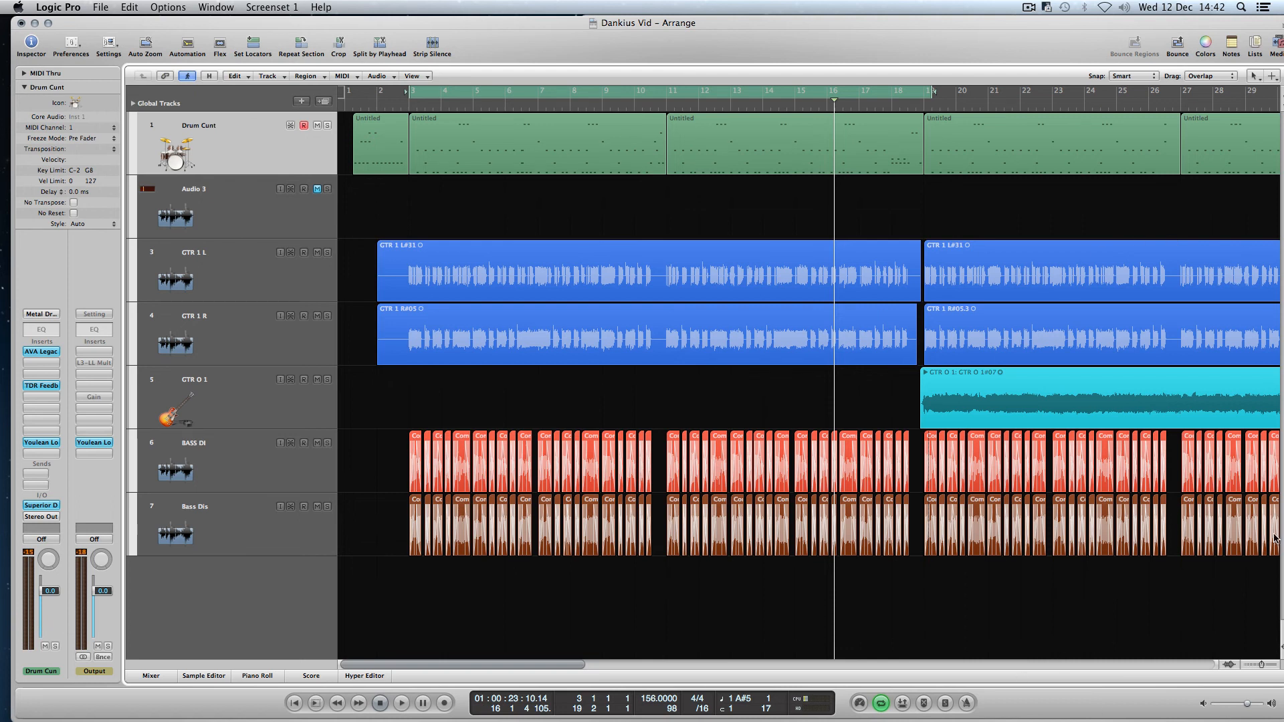
# Step: Play the full mix from bar 3 with no channels soloed to hear the new balance
pyautogui.click(1282, 646)
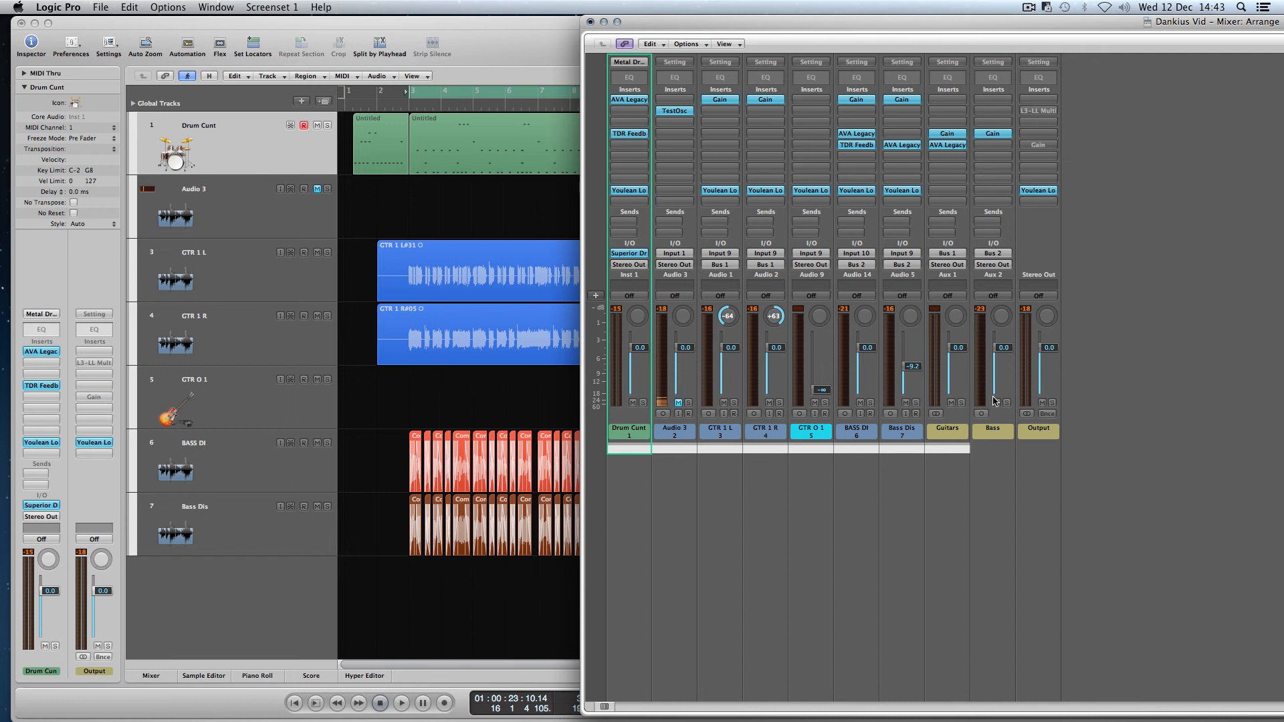
pyautogui.click(477, 629)
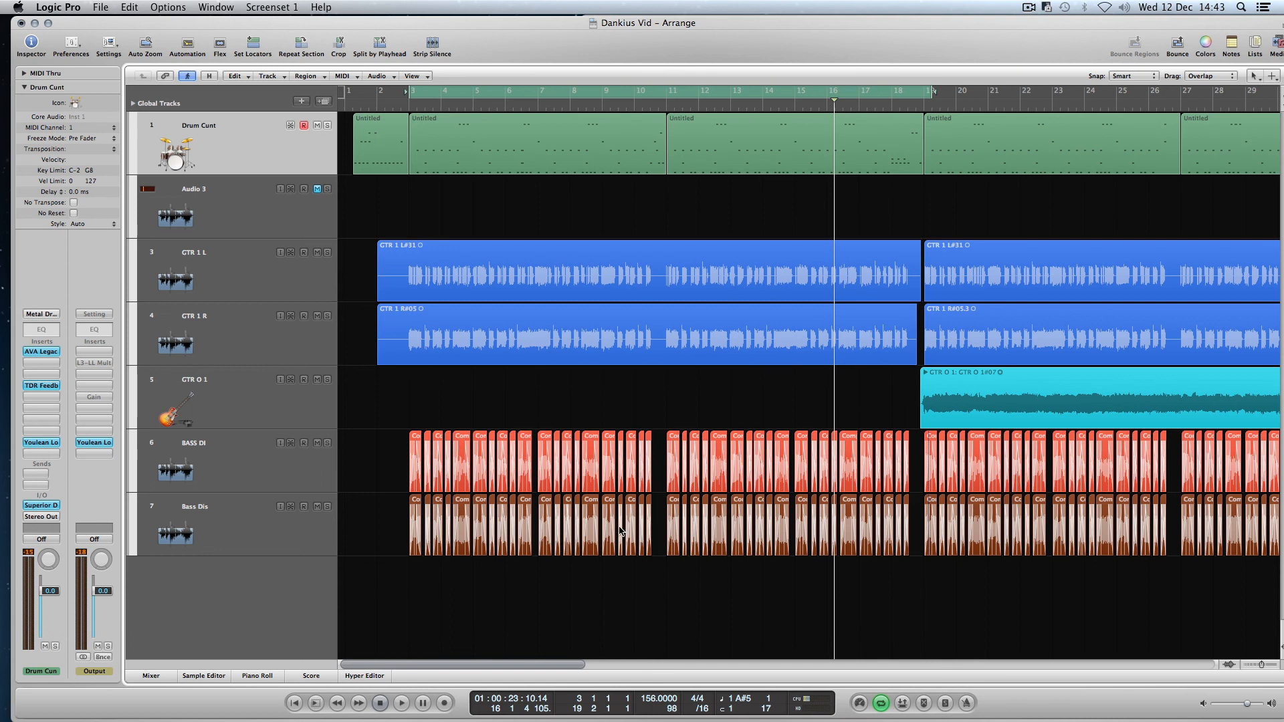
pyautogui.press('space')
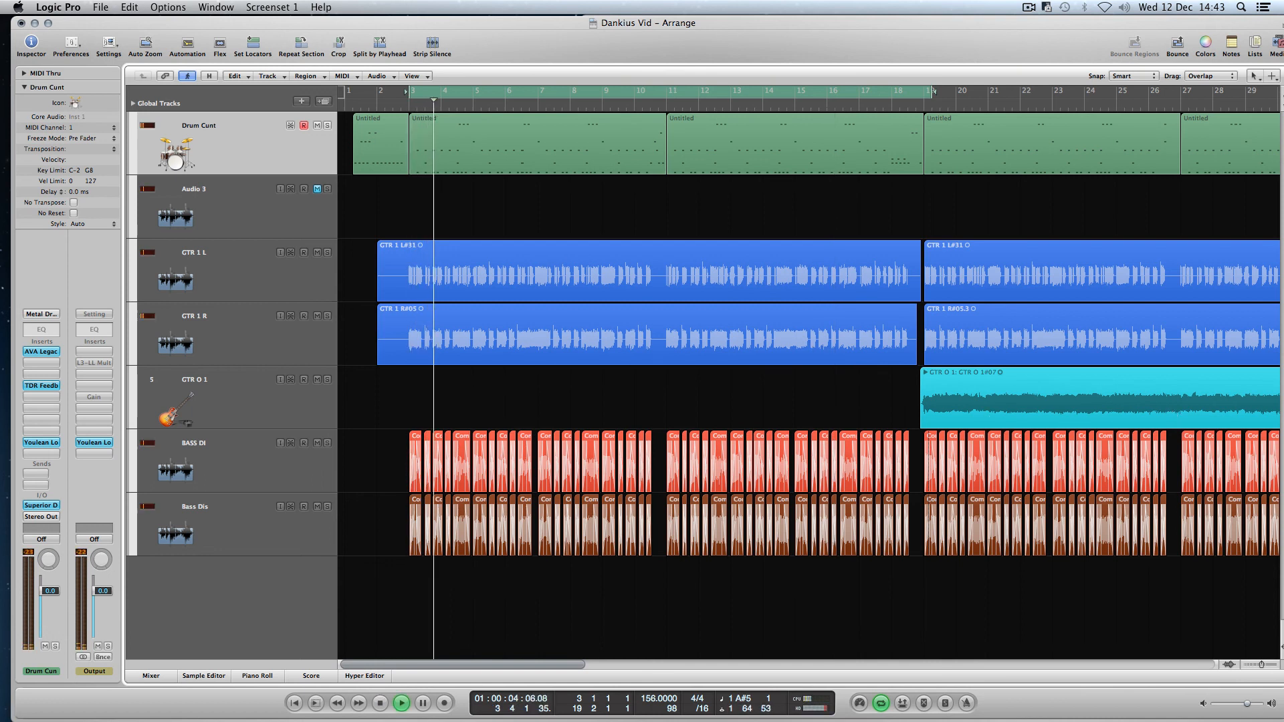
pyautogui.press('space')
# Step: Re-enable the bypassed Gain plug-in on the Output channel and play the full mix again
pyautogui.press('super+2')
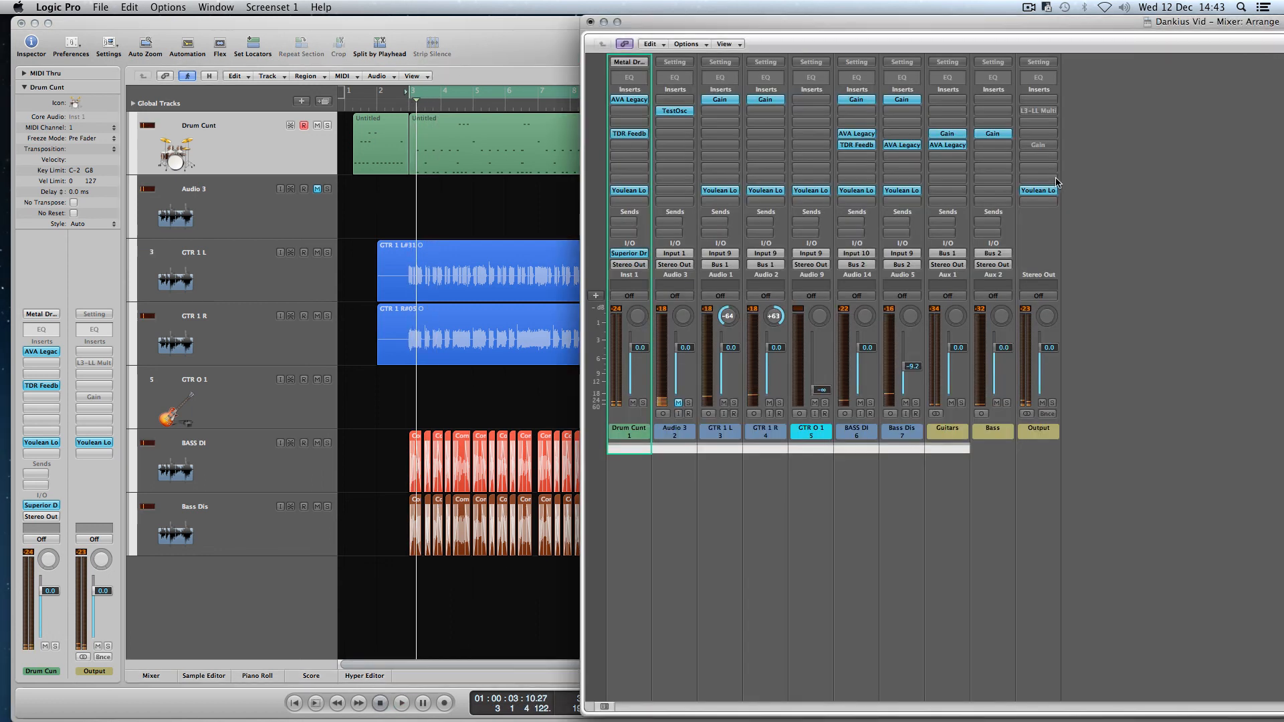
pyautogui.keyDown('alt'); pyautogui.click(1046, 148); pyautogui.keyUp('alt')
pyautogui.press('space')
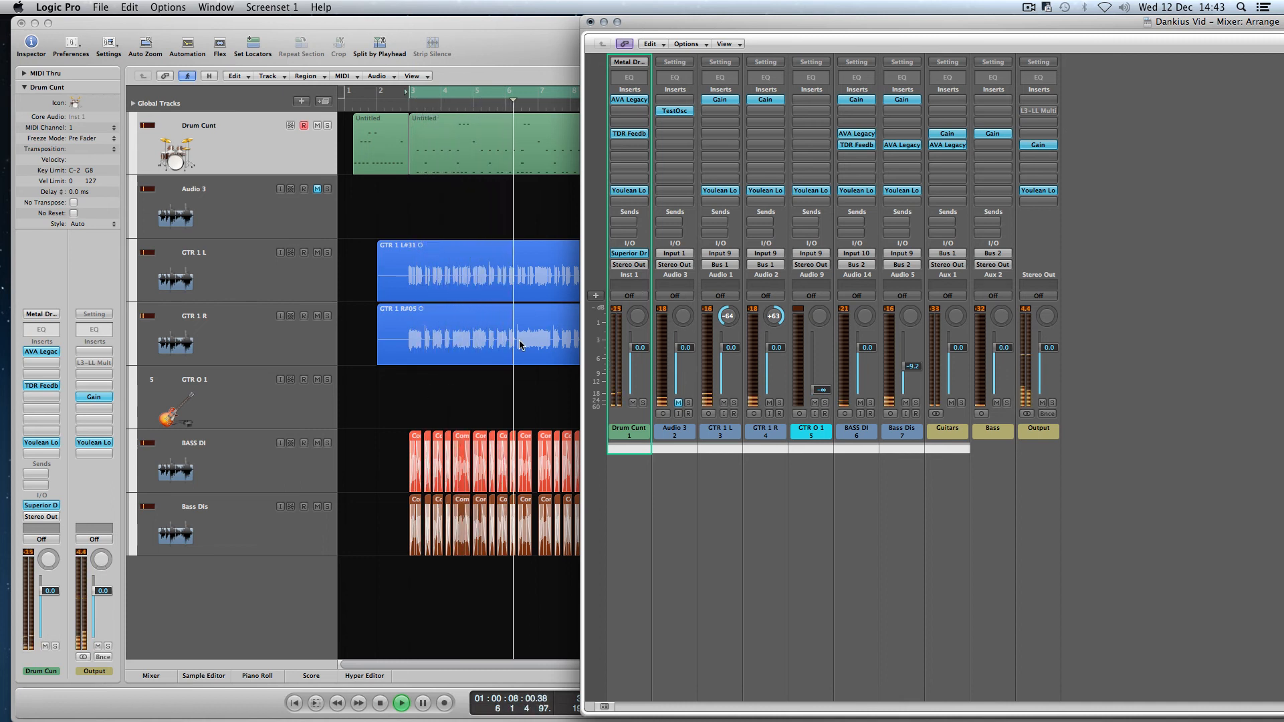
pyautogui.press('space')
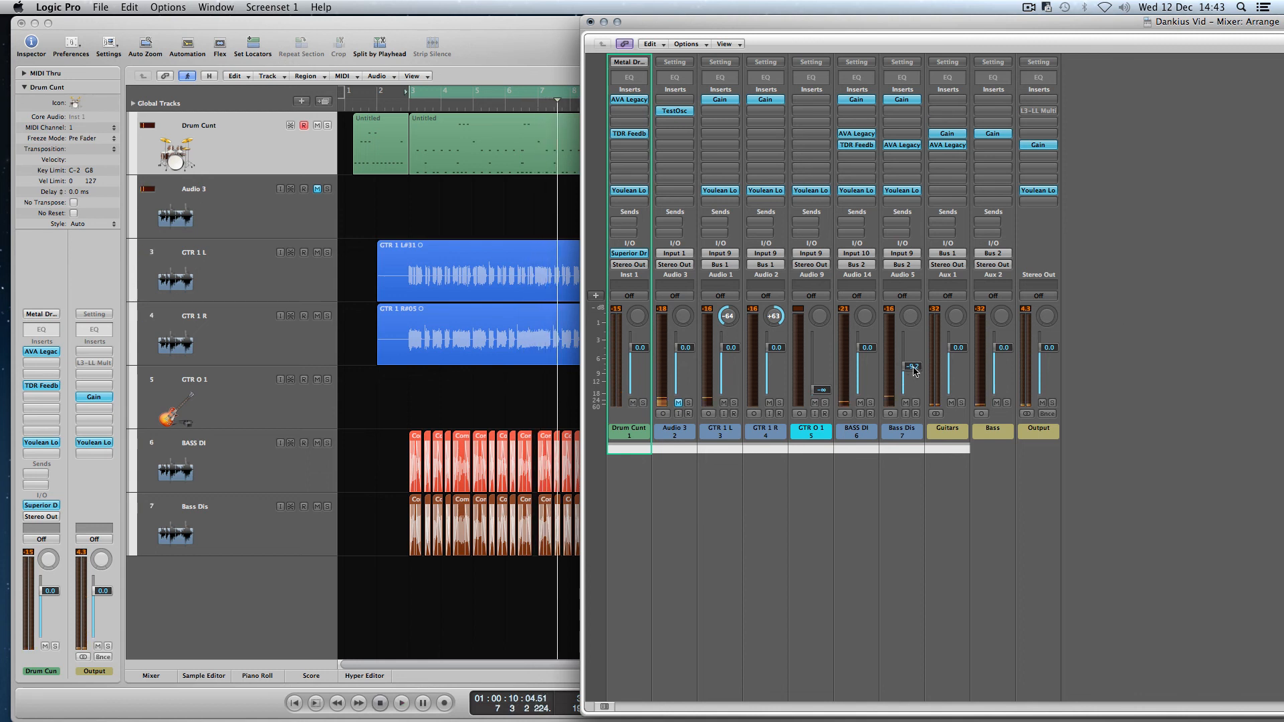
# Step: Lower the Bass Dis fader to -11.0 dB and play the mix to check the bass level
pyautogui.moveTo(915, 370); pyautogui.dragTo(914, 372)
pyautogui.click(524, 422)
pyautogui.press('space')
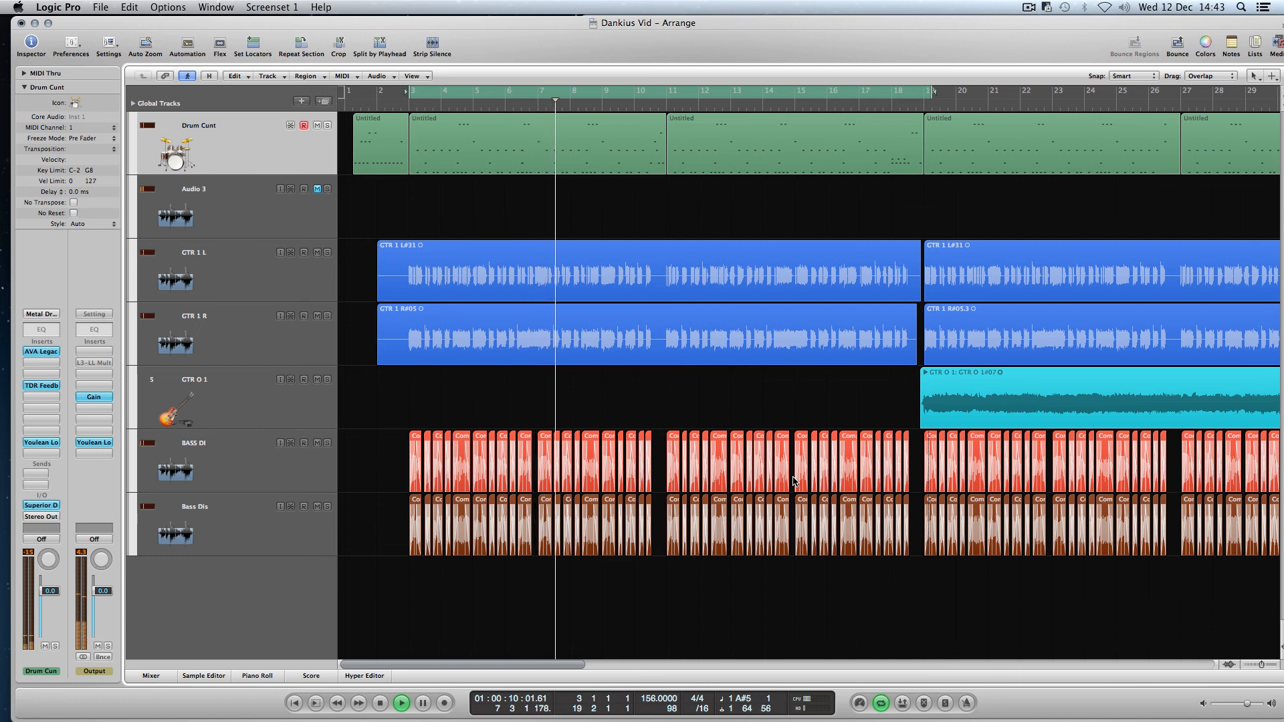
pyautogui.press('space')
# Step: Play the mix with the guitars panned, centre the GTR 1 L and GTR 1 R pans, and play it again
pyautogui.press('super+2')
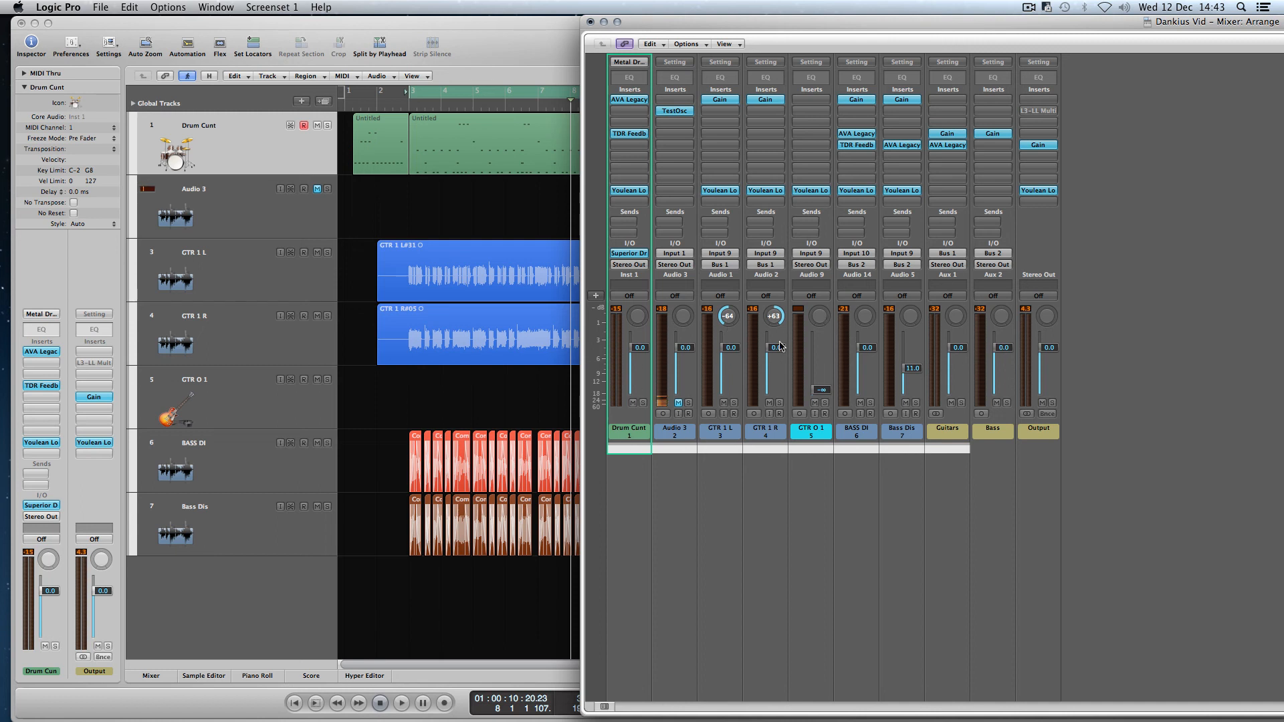
pyautogui.press('space')
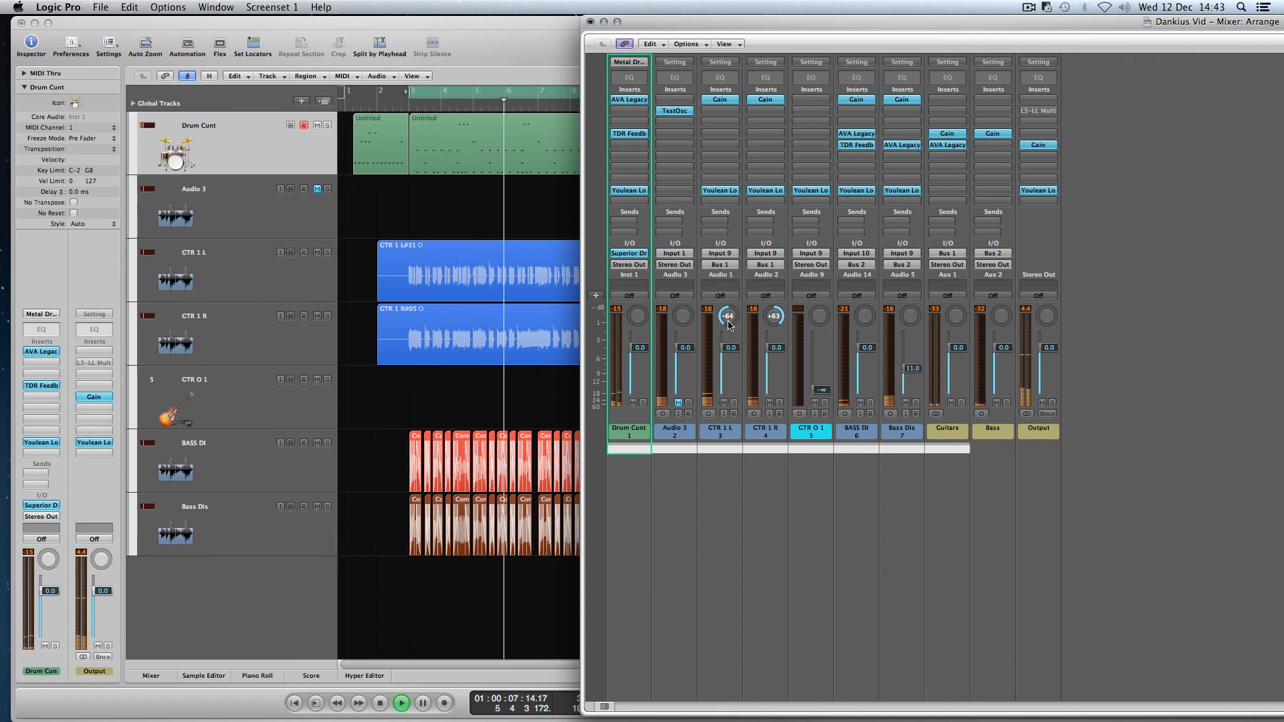
pyautogui.press('space')
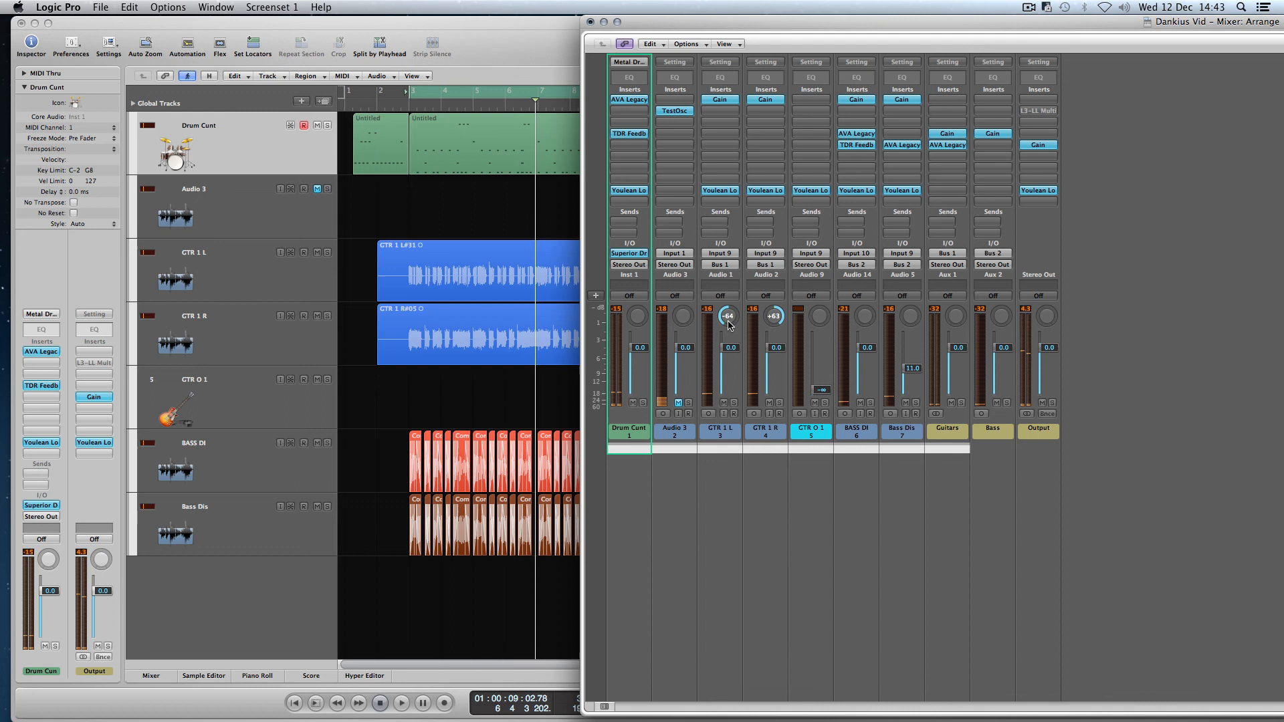
pyautogui.press('space')
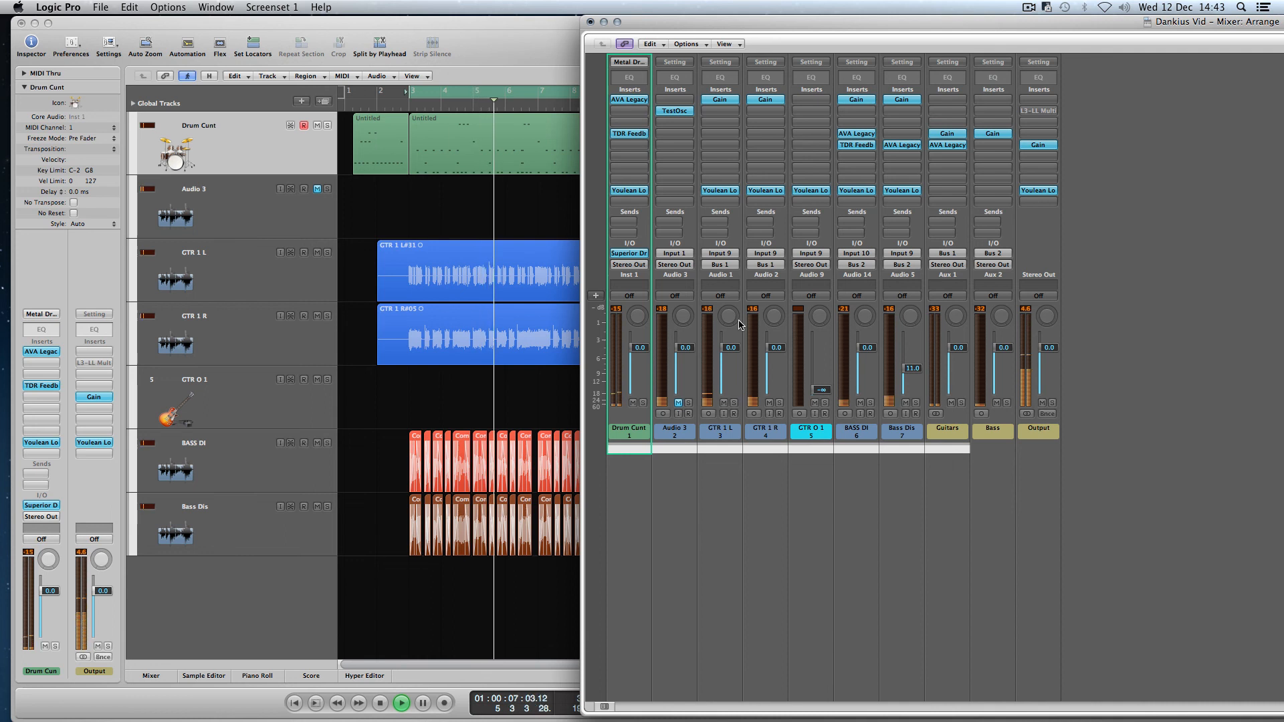
pyautogui.press('space')
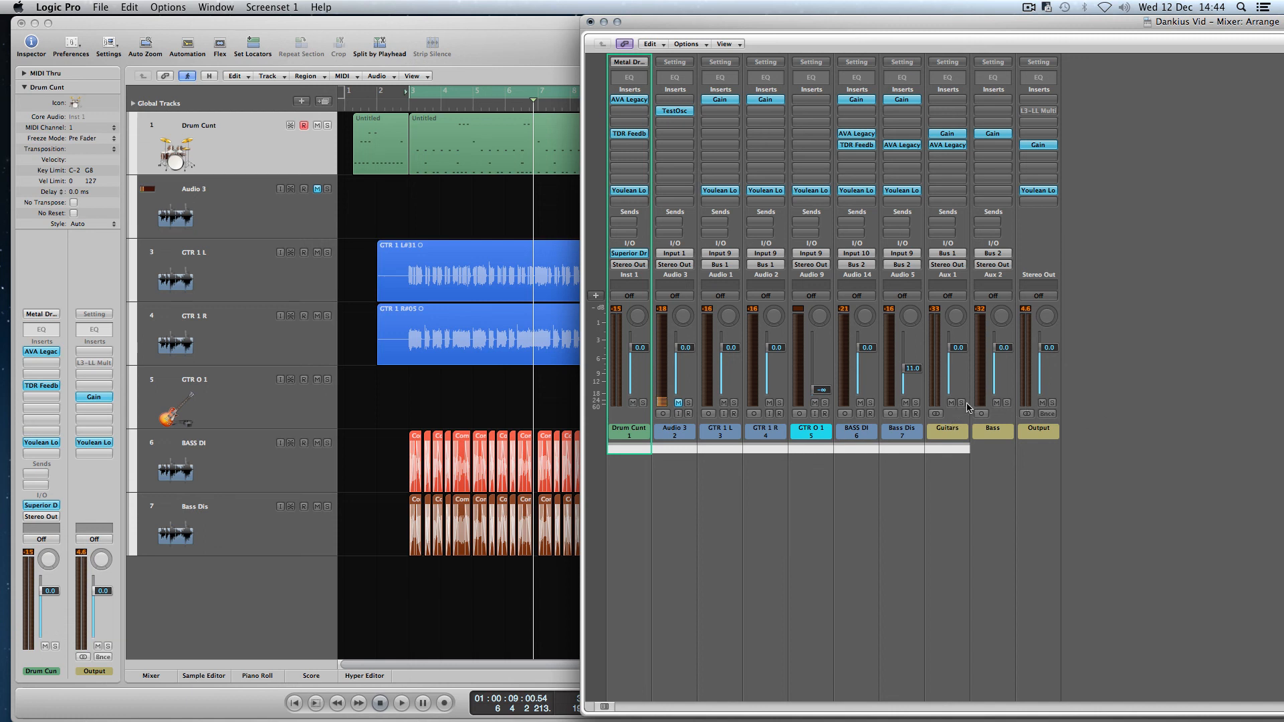
# Step: Solo the Guitars channel and play it with GTR 1 L and GTR 1 R panned to the centre
pyautogui.moveTo(732, 316); pyautogui.dragTo(740, 569)
pyautogui.keyDown('alt'); pyautogui.click(729, 316); pyautogui.keyUp('alt')
pyautogui.click(450, 309)
pyautogui.press('space')
pyautogui.press('super+2')
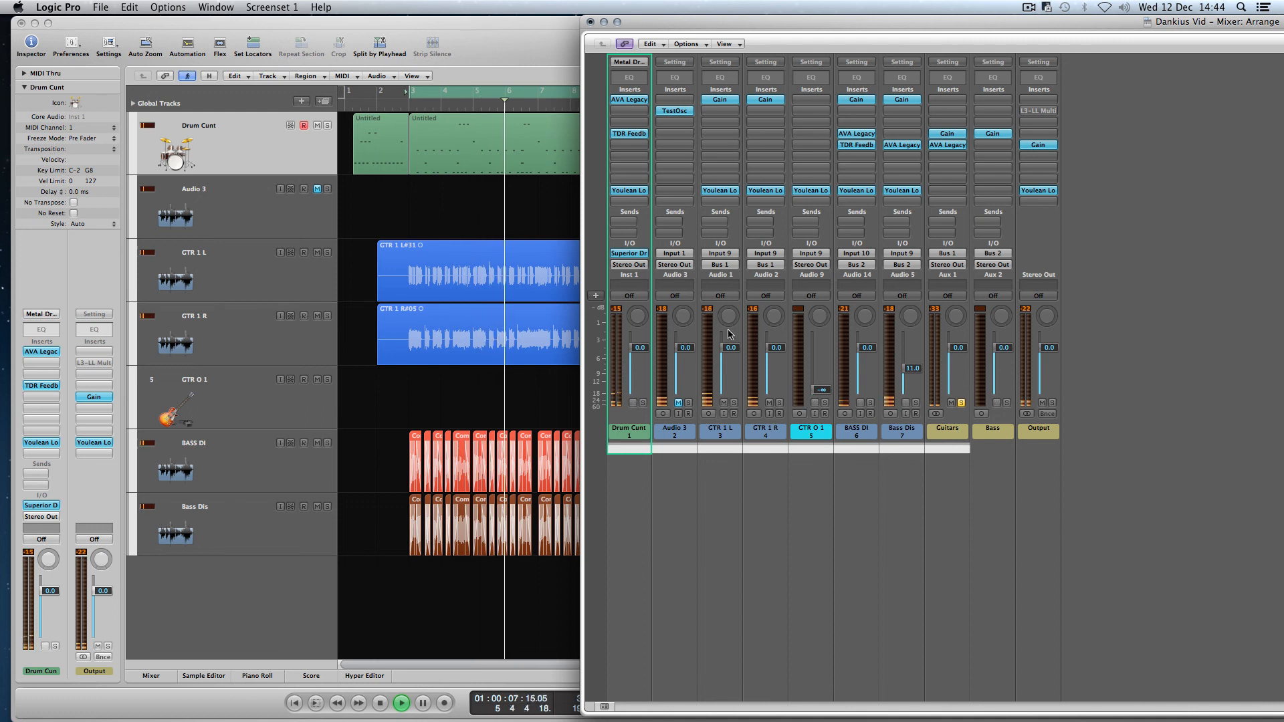
# Step: Pan GTR 1 L to -64 and GTR 1 R to +63 and play the soloed Guitars channel
pyautogui.press('space')
pyautogui.moveTo(728, 317); pyautogui.dragTo(774, 294)
pyautogui.press('space')
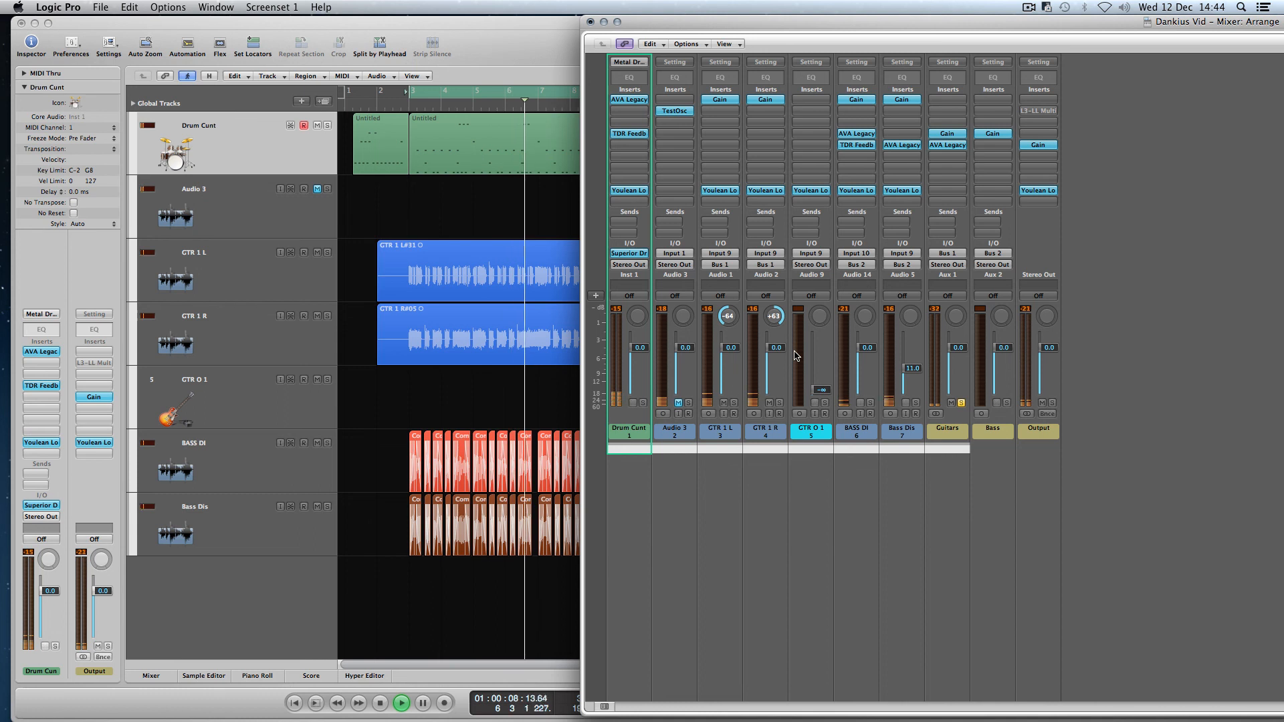
# Step: Stop playback, unsolo the Guitars channel and turn off the cycle region
pyautogui.press('space')
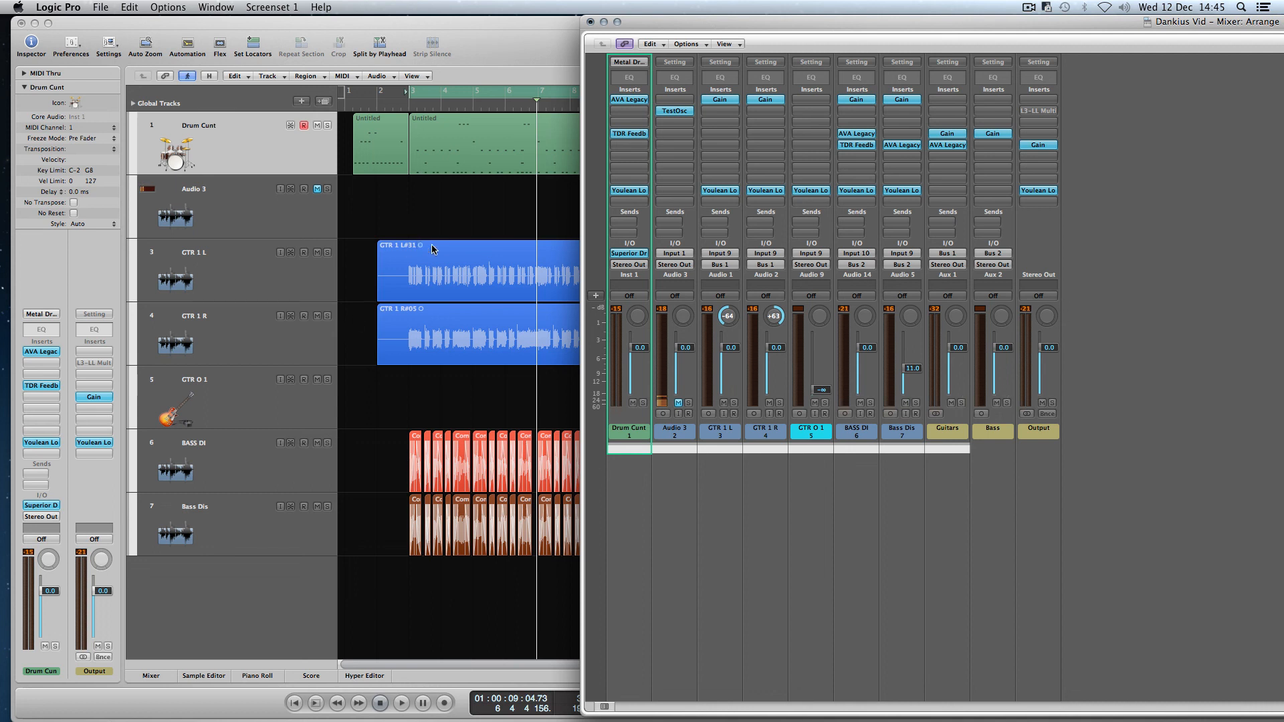
pyautogui.click(444, 98)
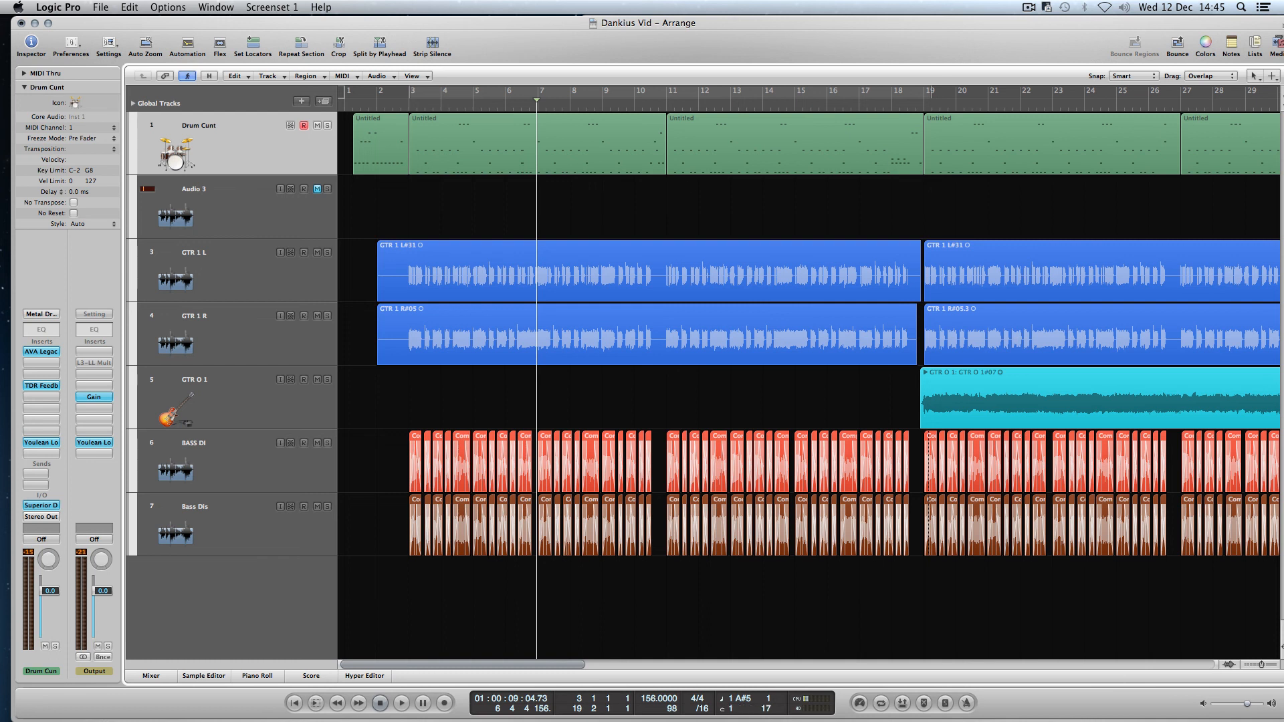
pyautogui.press('super+2')
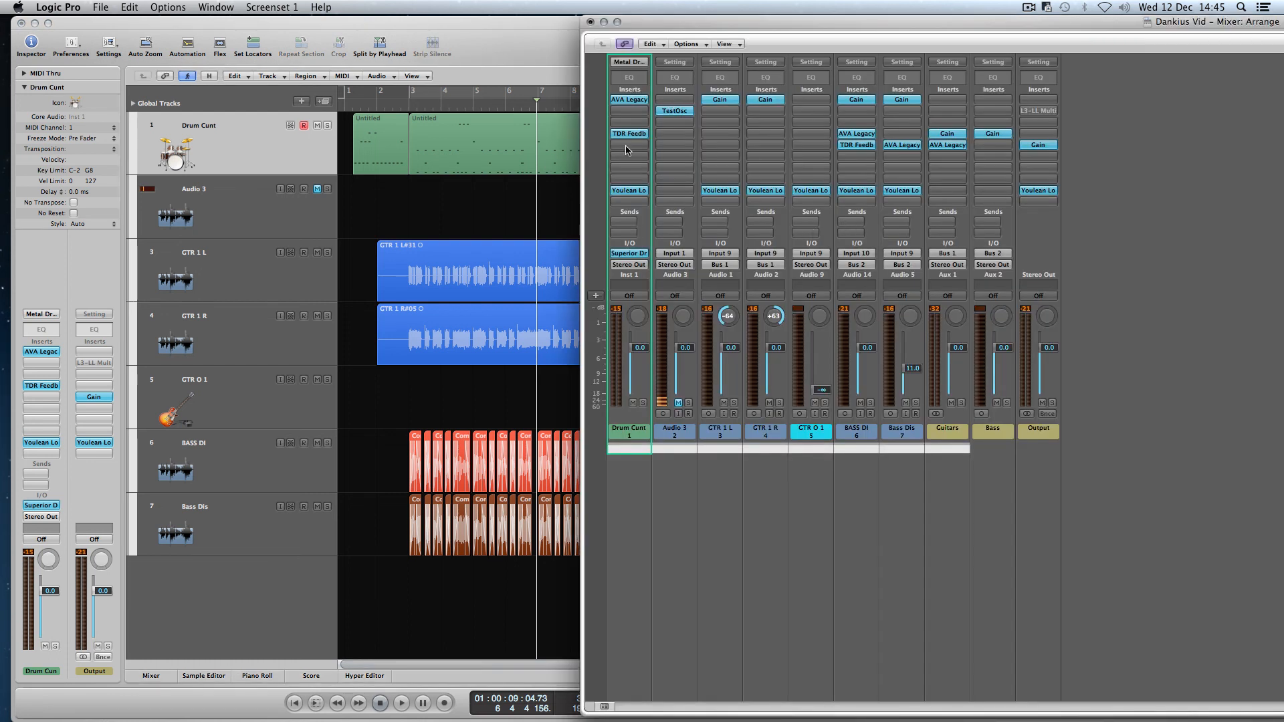
# Step: Review the BASS DI channel's AVA LegacyQ equaliser and its TDR Feedback Compressor II settings
pyautogui.click(862, 137)
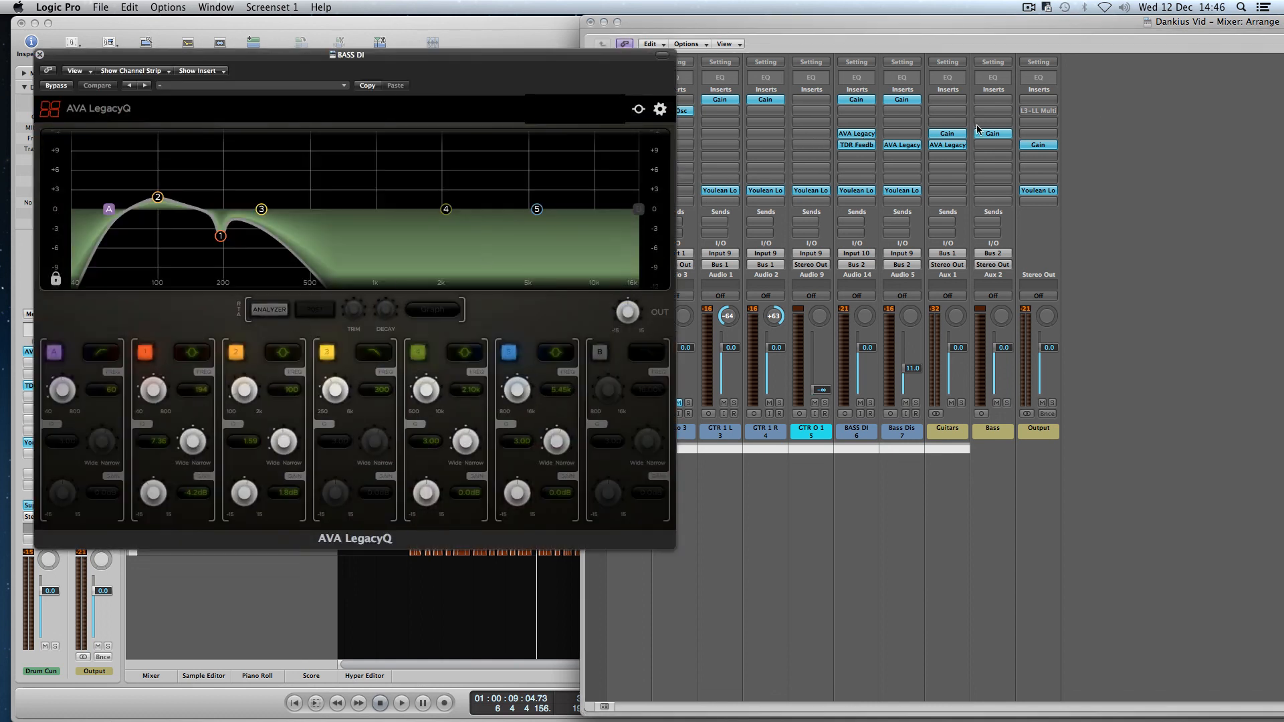
pyautogui.click(863, 136)
pyautogui.click(867, 147)
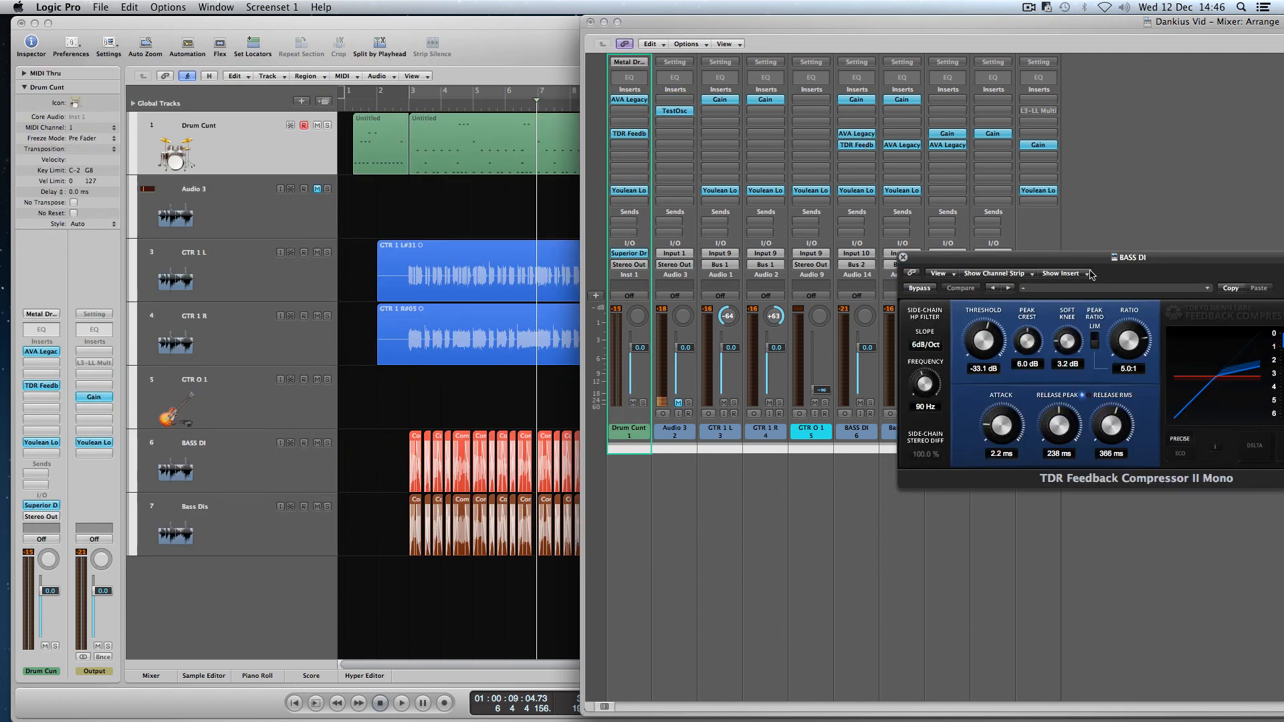
# Step: Close the BASS DI compressor and review the drum channel's TDR Feedback Compressor II settings
pyautogui.moveTo(1052, 264); pyautogui.dragTo(755, 250)
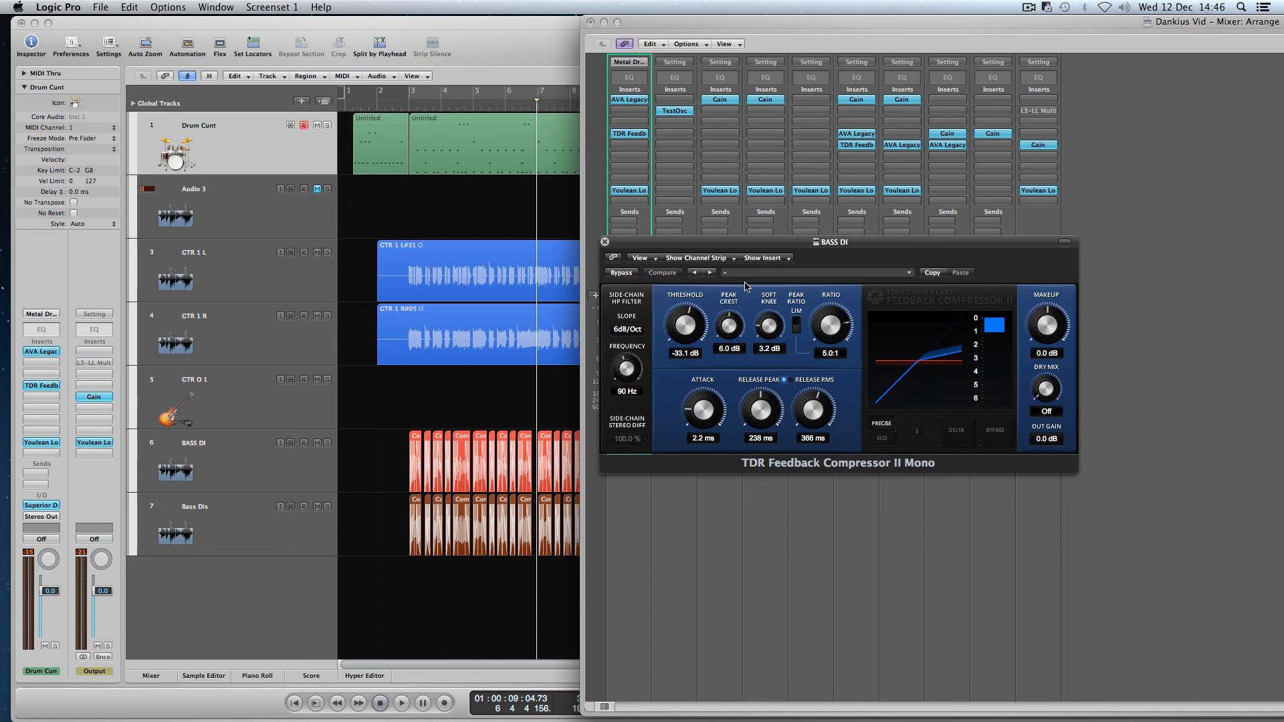
pyautogui.click(605, 242)
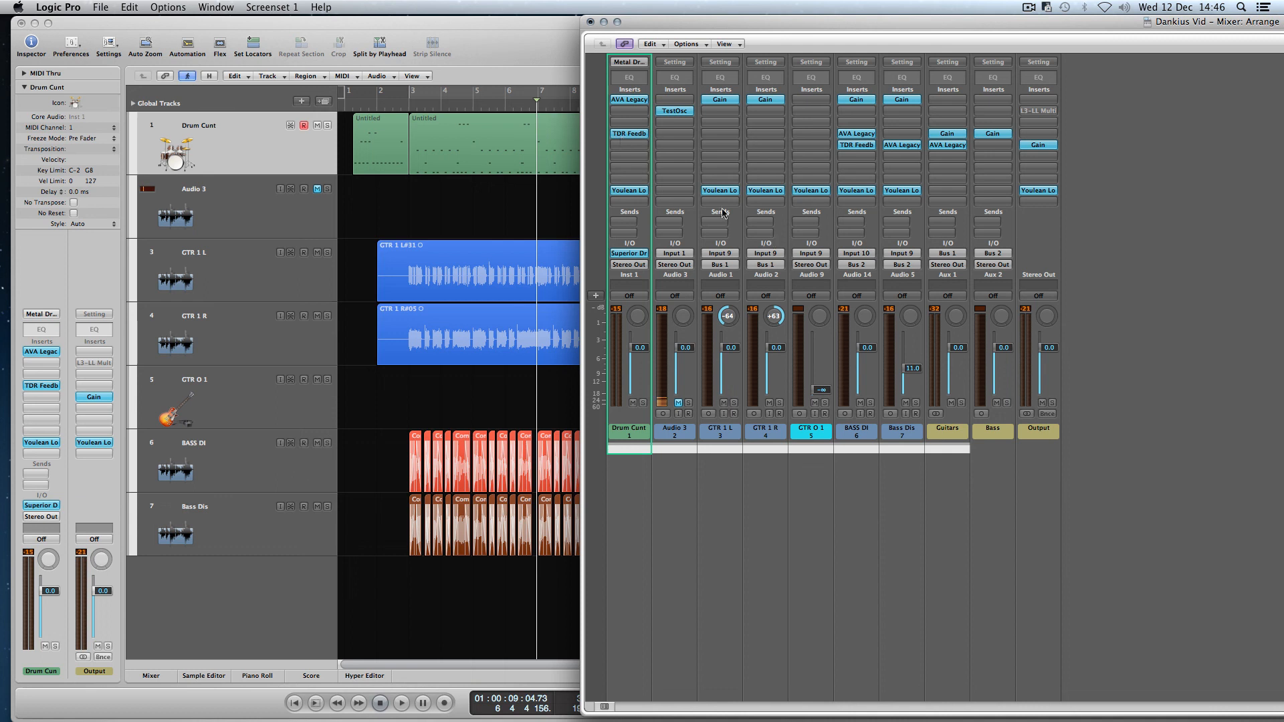
pyautogui.click(612, 134)
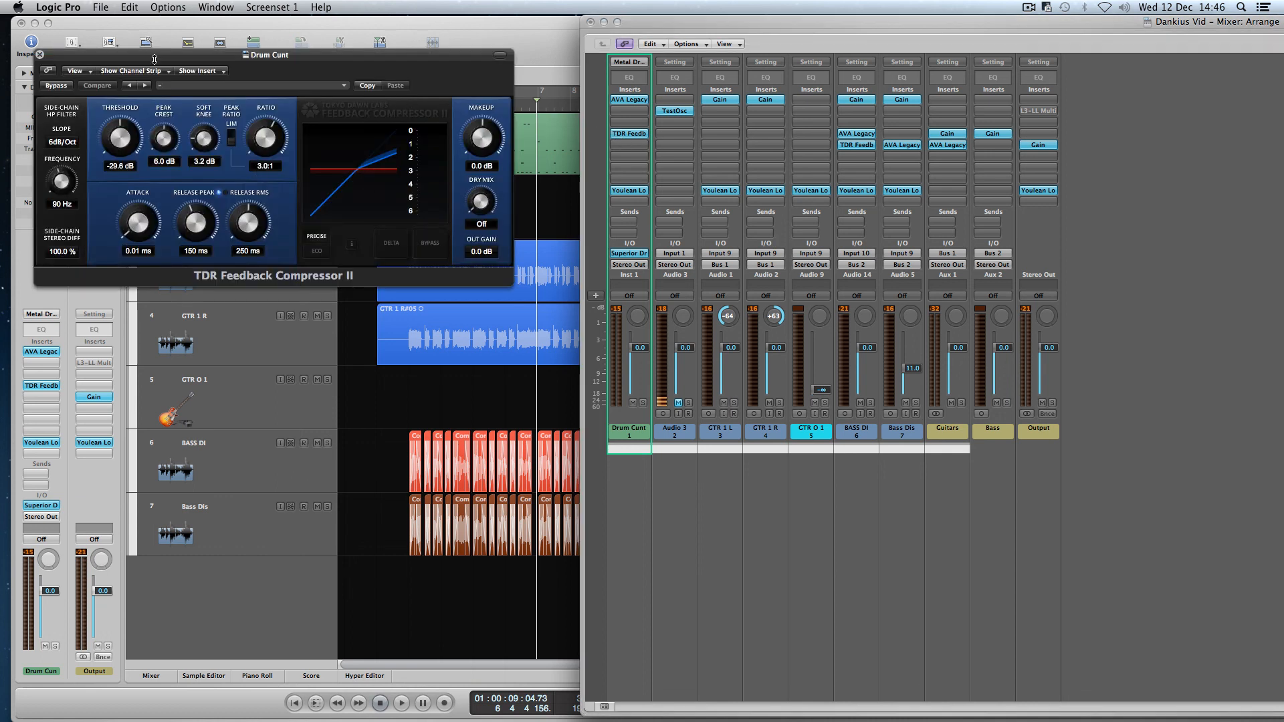
pyautogui.click(40, 54)
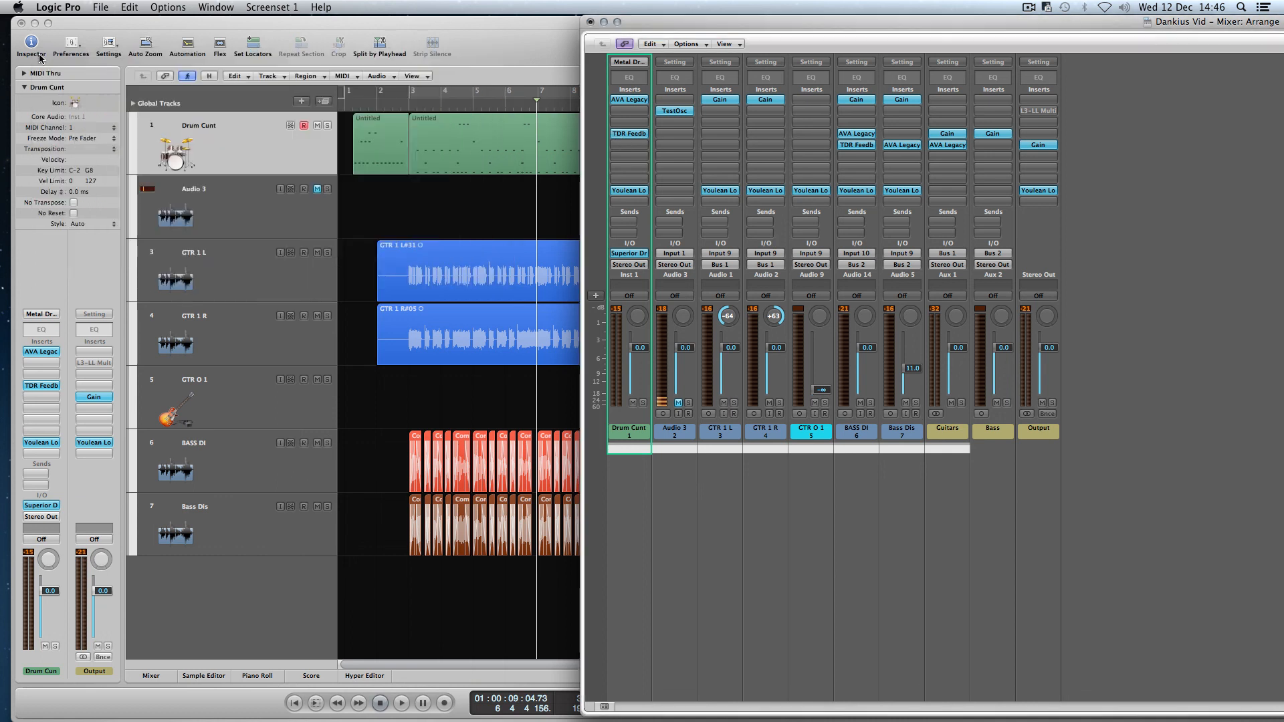
# Step: Check the drum channel's Youlean loudness meter insert and play the full mix from the start of the song
pyautogui.click(624, 200)
pyautogui.click(626, 189)
pyautogui.click(627, 190)
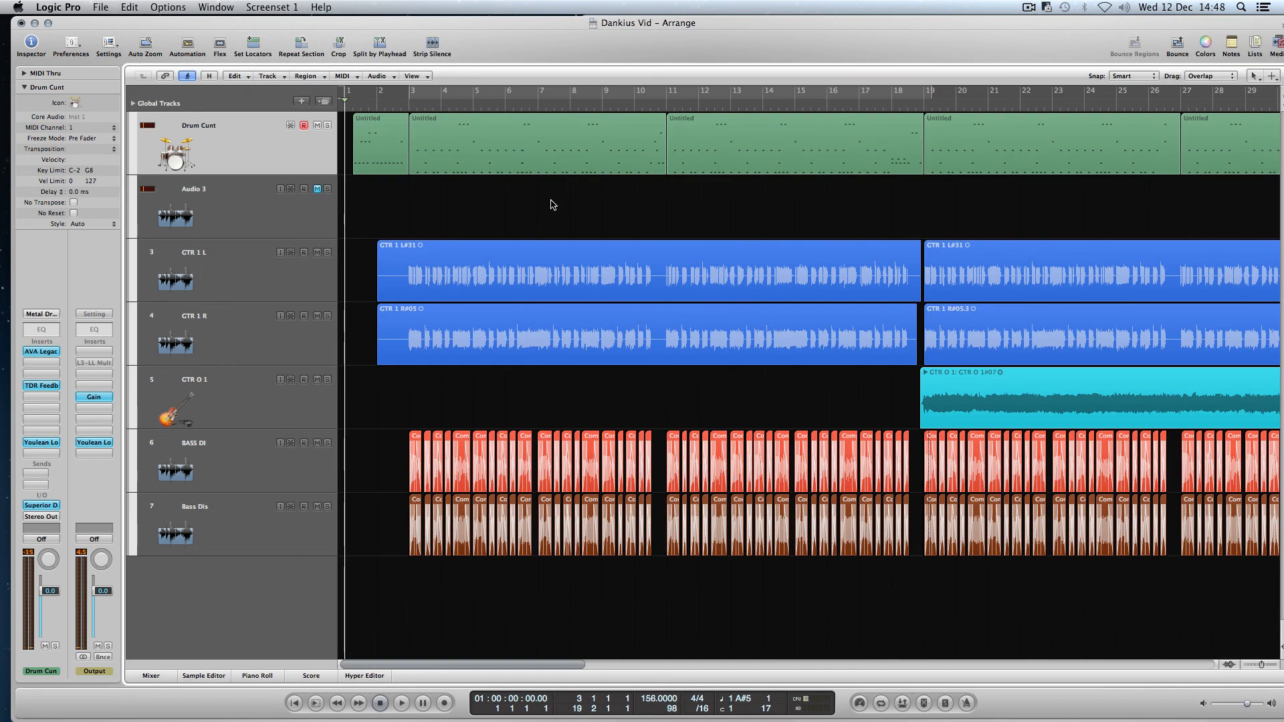
pyautogui.press('space')
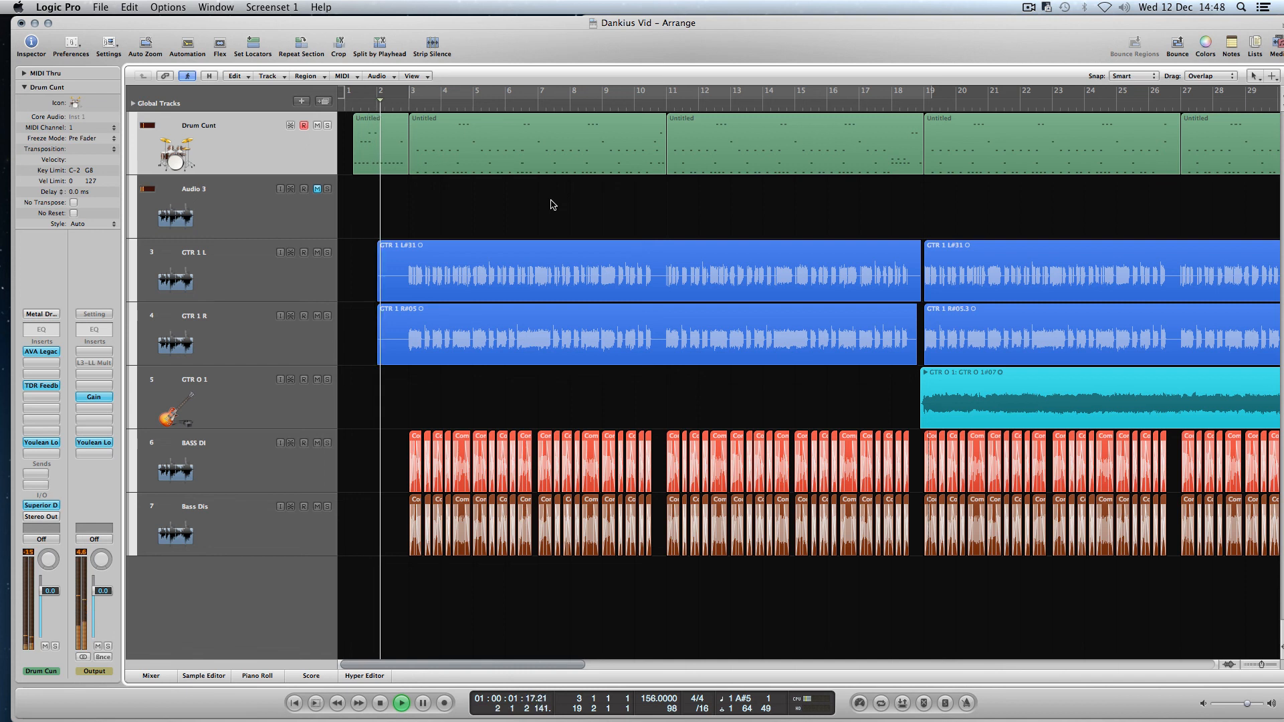